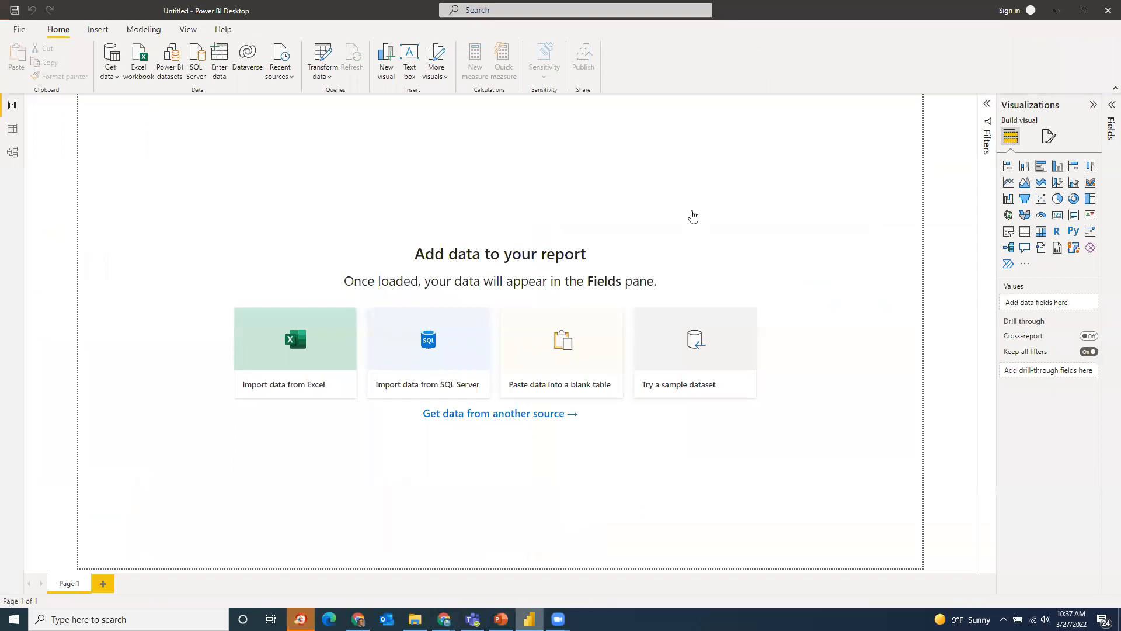
Close the untitled report without saving, relaunch Power BI Desktop and dismiss its start screen
left_click(1108, 10)
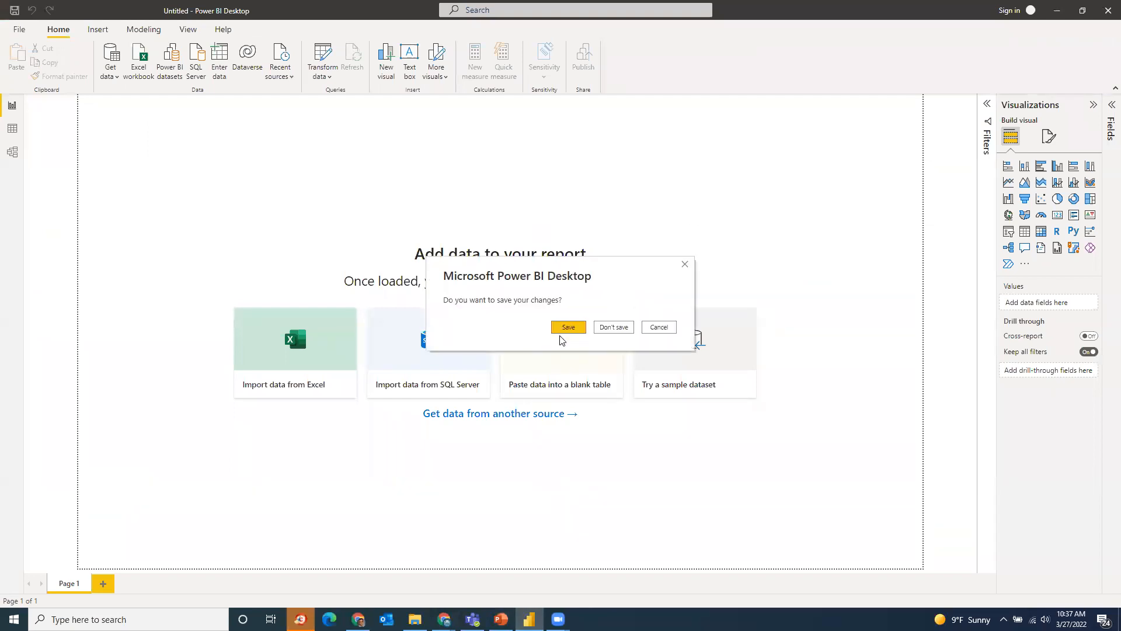
left_click(611, 327)
left_click(128, 619)
type("power")
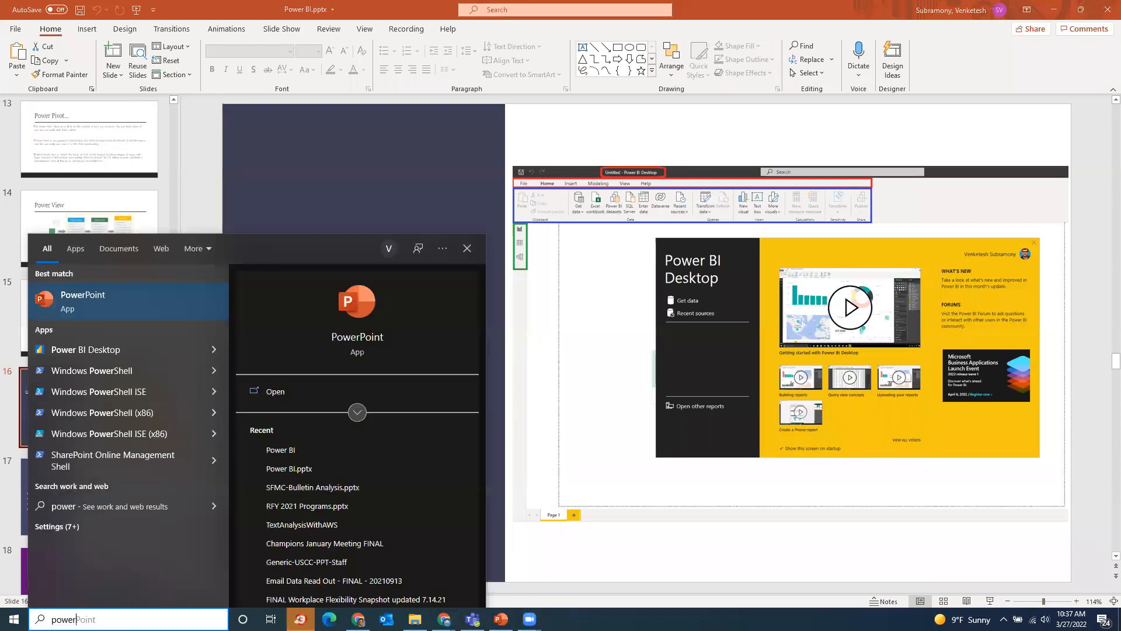
left_click(94, 348)
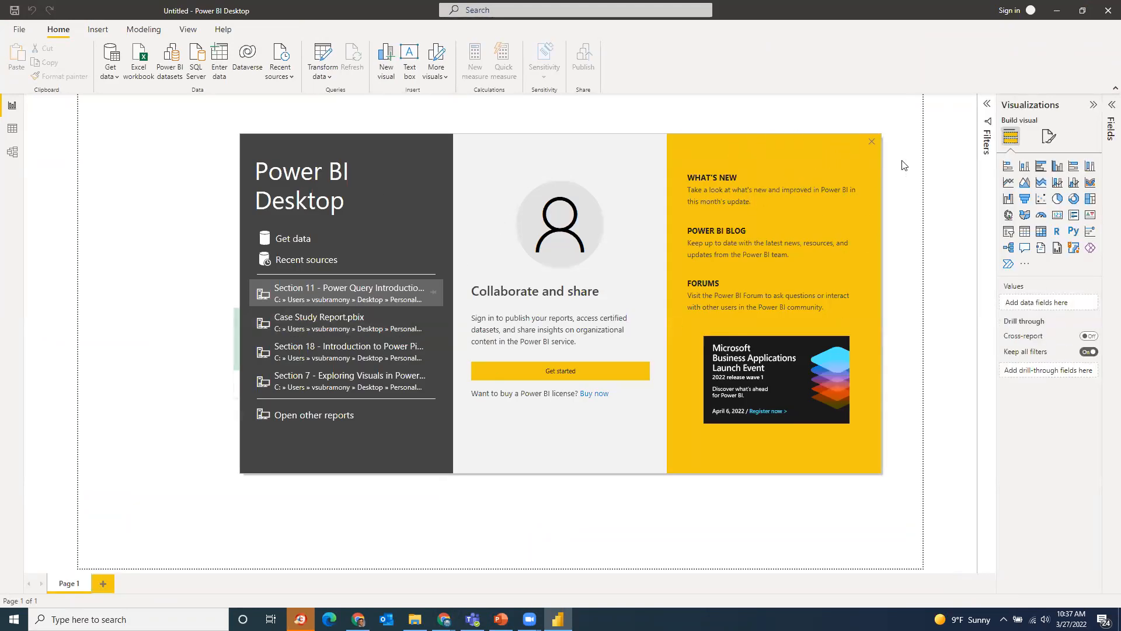
left_click(872, 142)
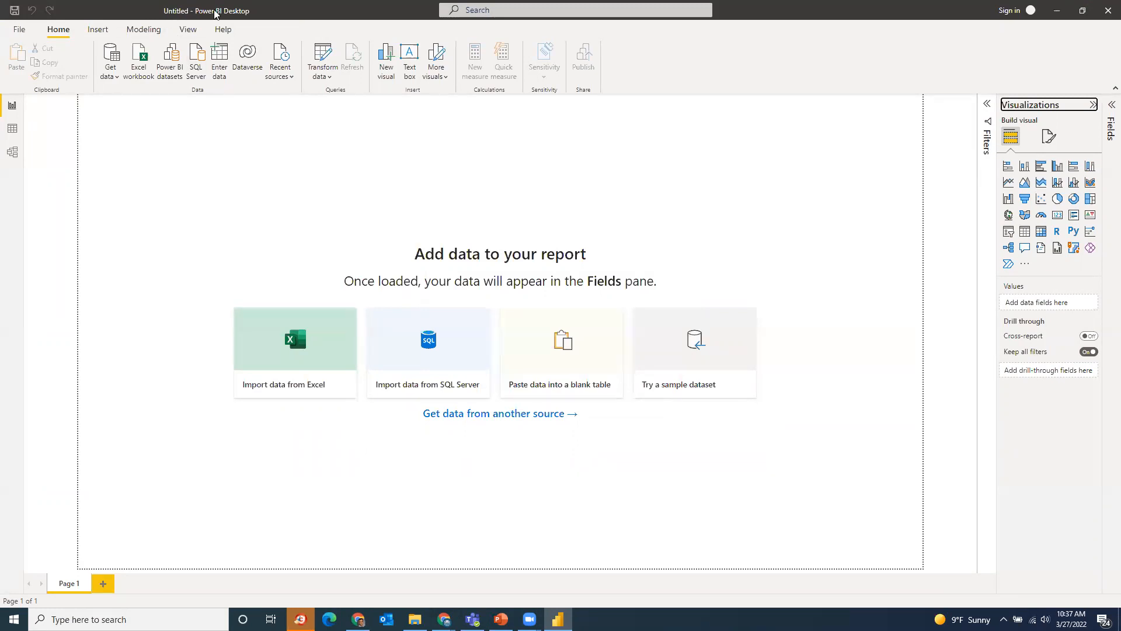
Examine the file options and recent reports, plus the commands offered for inserting, modeling, viewing and help
left_click(19, 29)
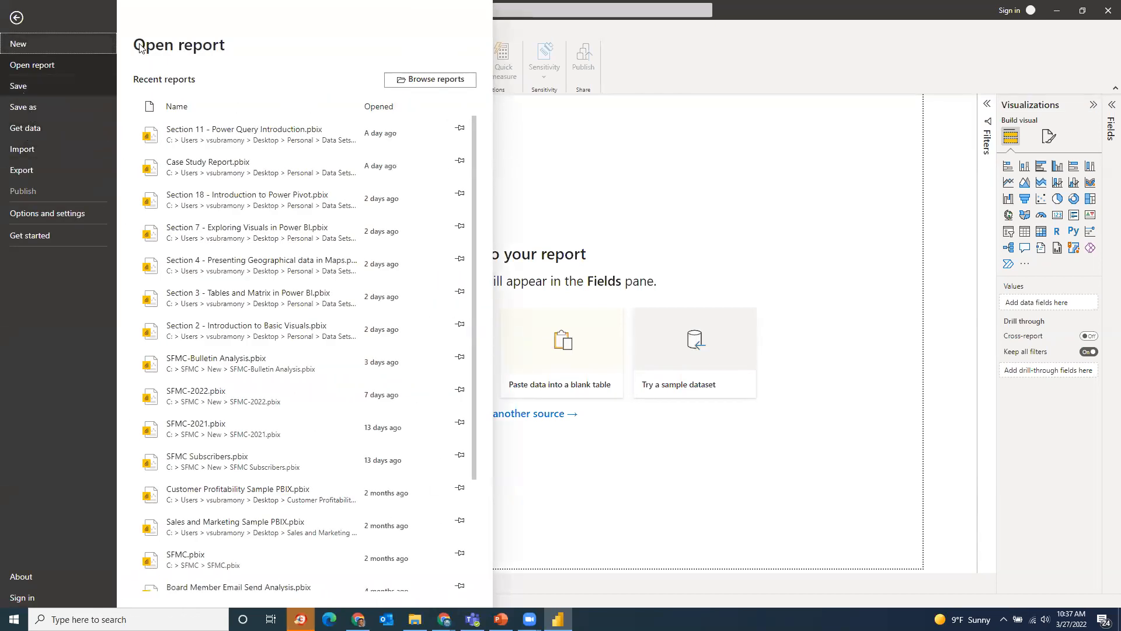
key("Escape")
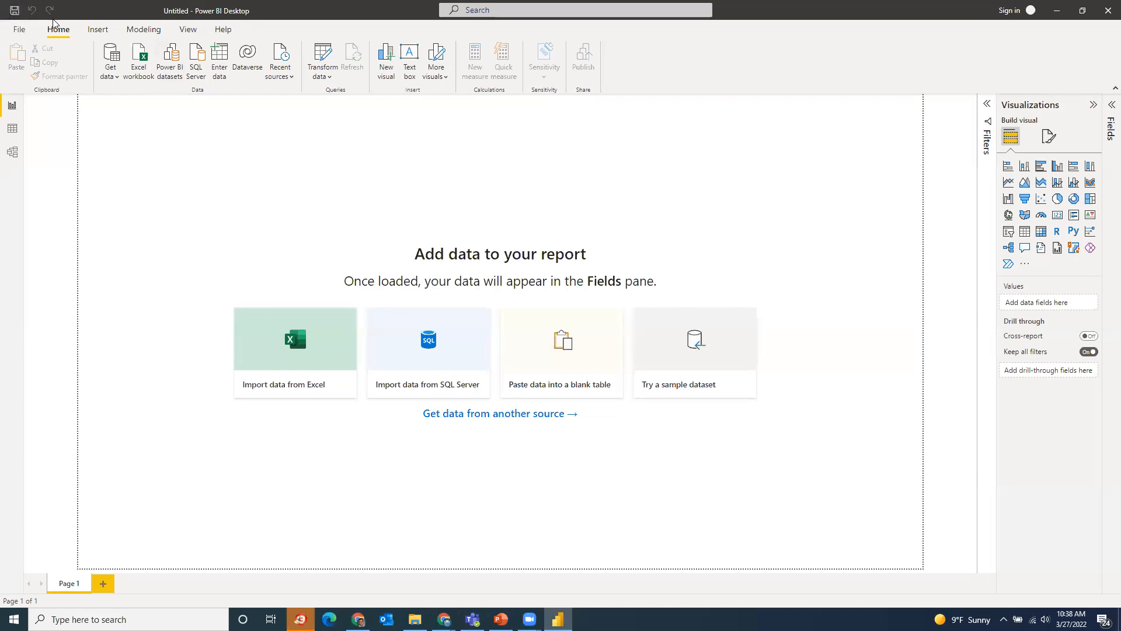
left_click(19, 29)
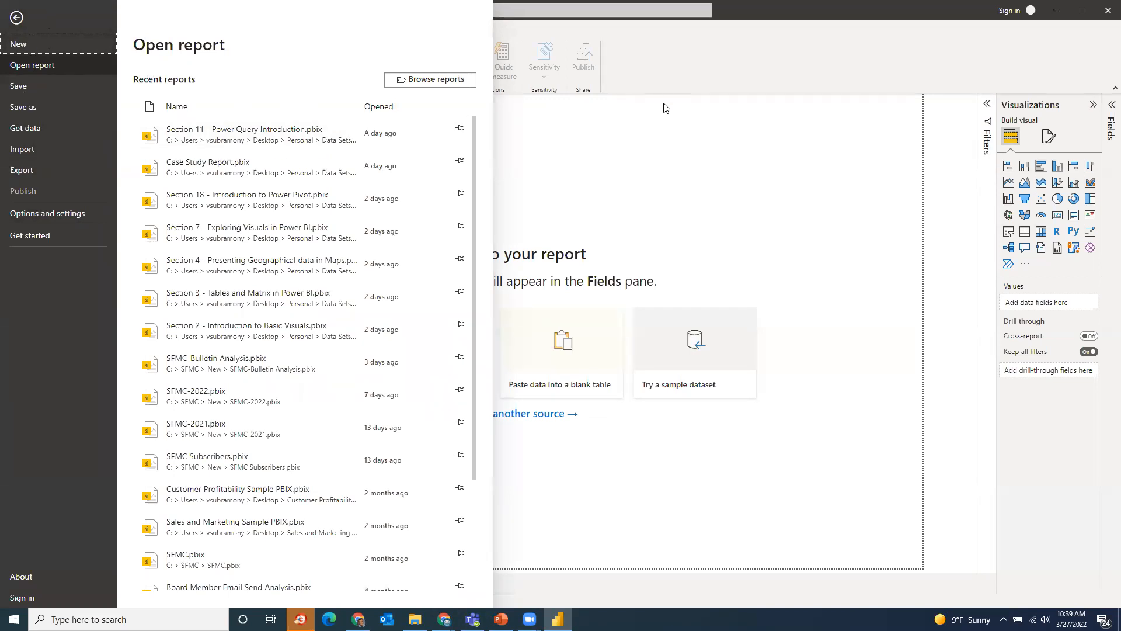
left_click(667, 82)
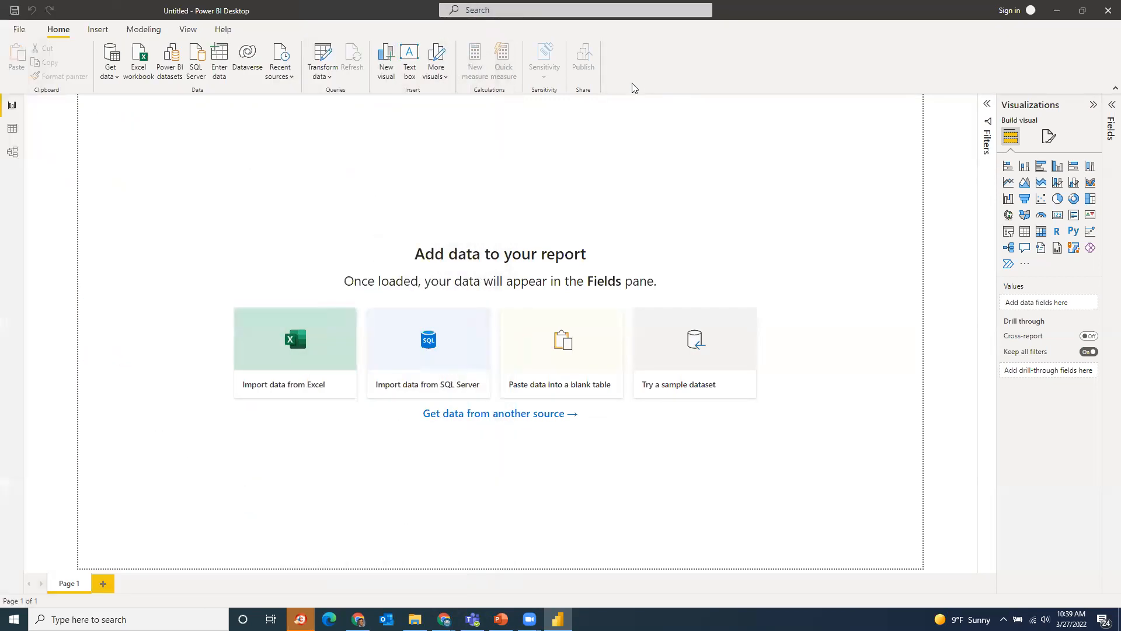
left_click(91, 30)
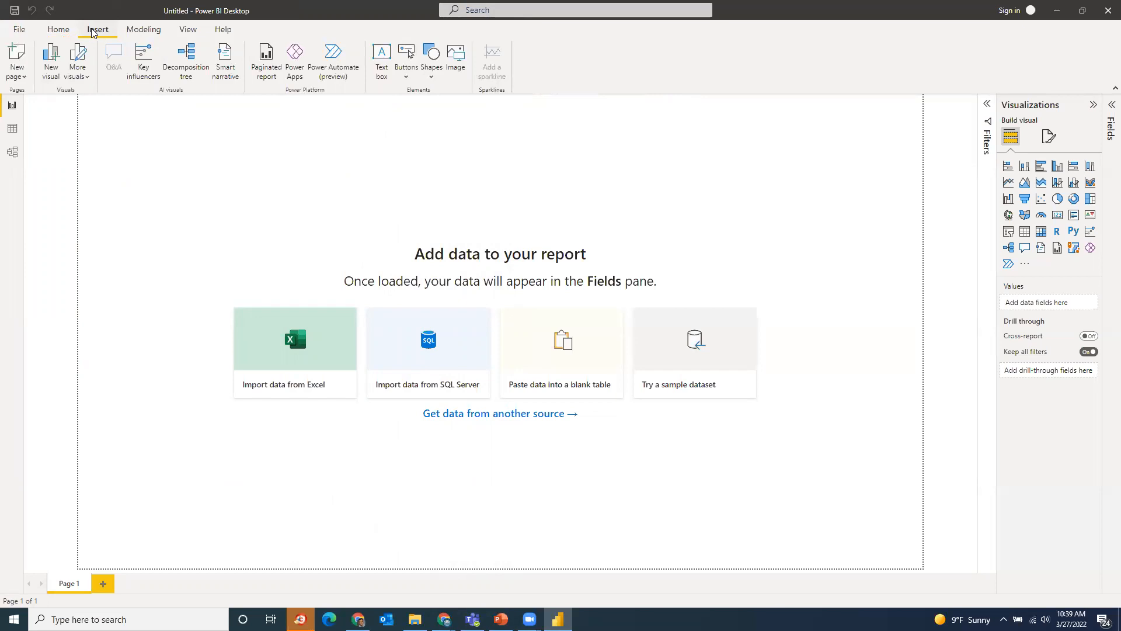
left_click(156, 31)
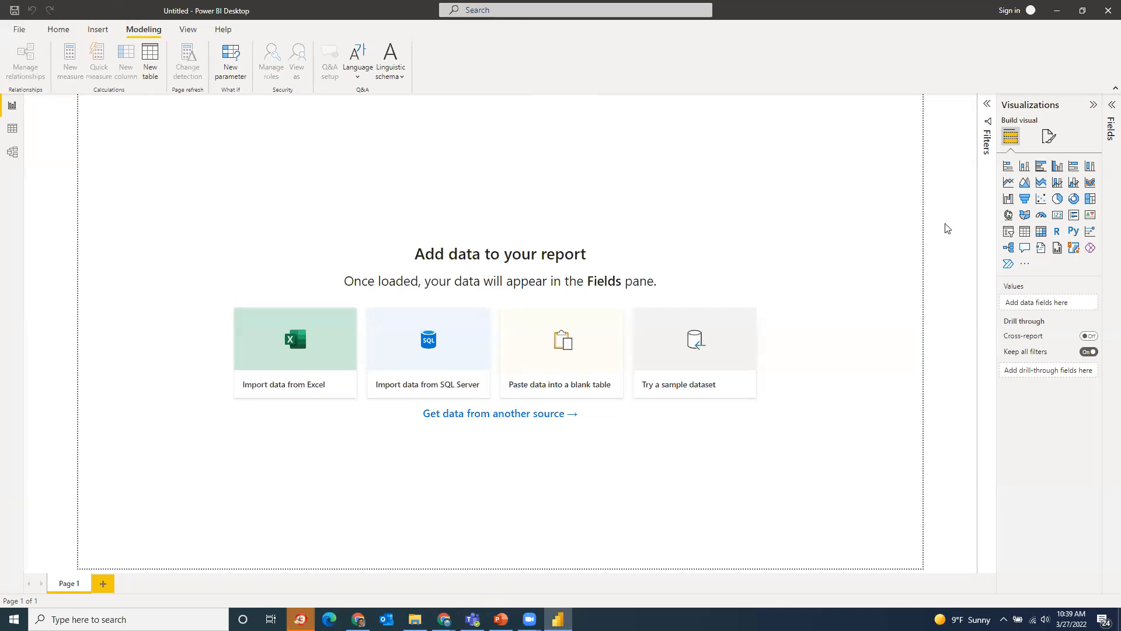
left_click(190, 31)
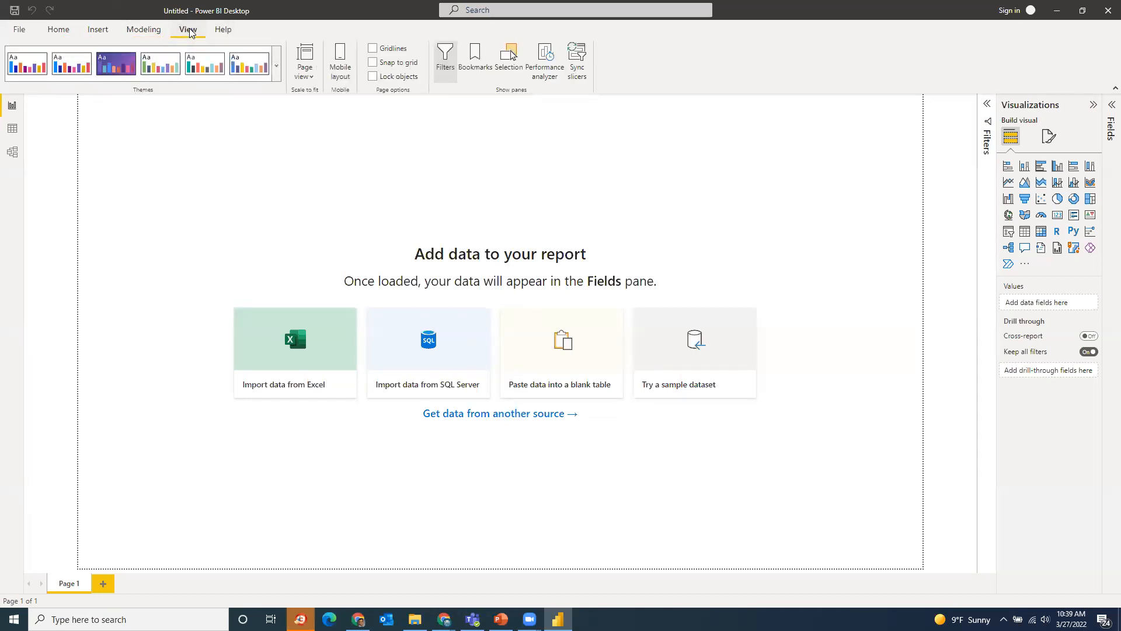
left_click(231, 31)
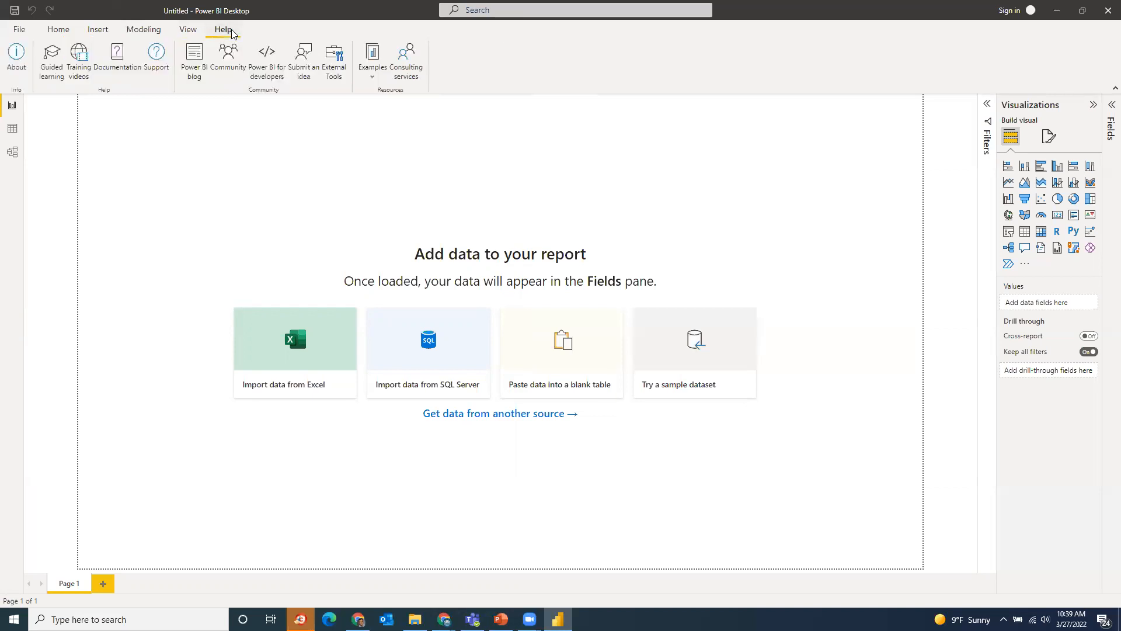
left_click(20, 29)
left_click(613, 73)
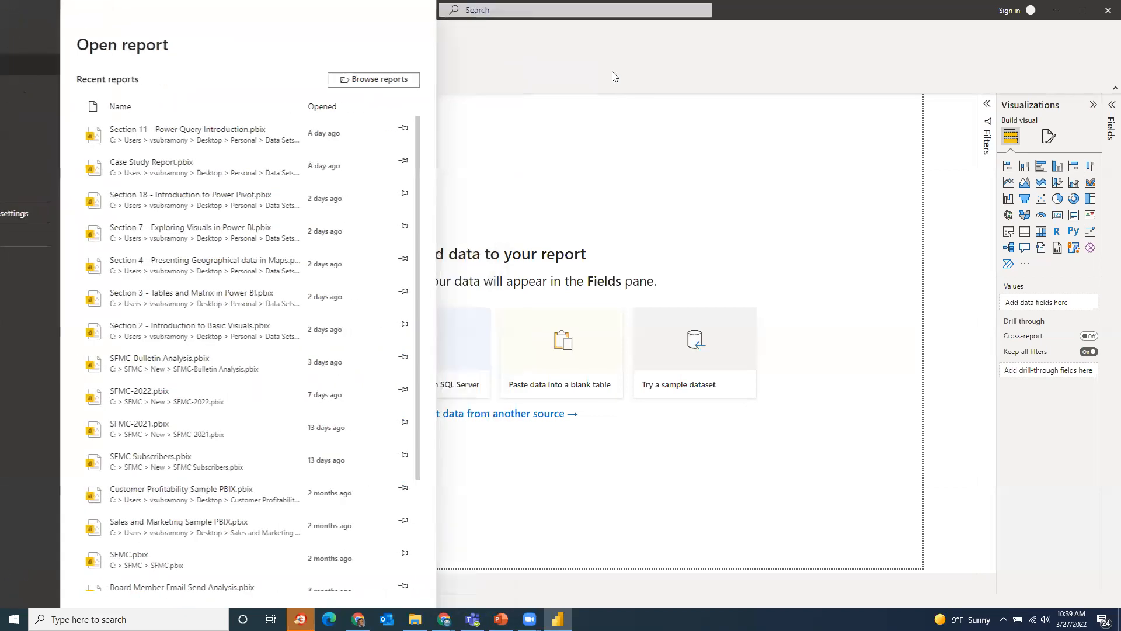
Look over the common data sources available for import and review the modeling, view and insert commands again
left_click(64, 30)
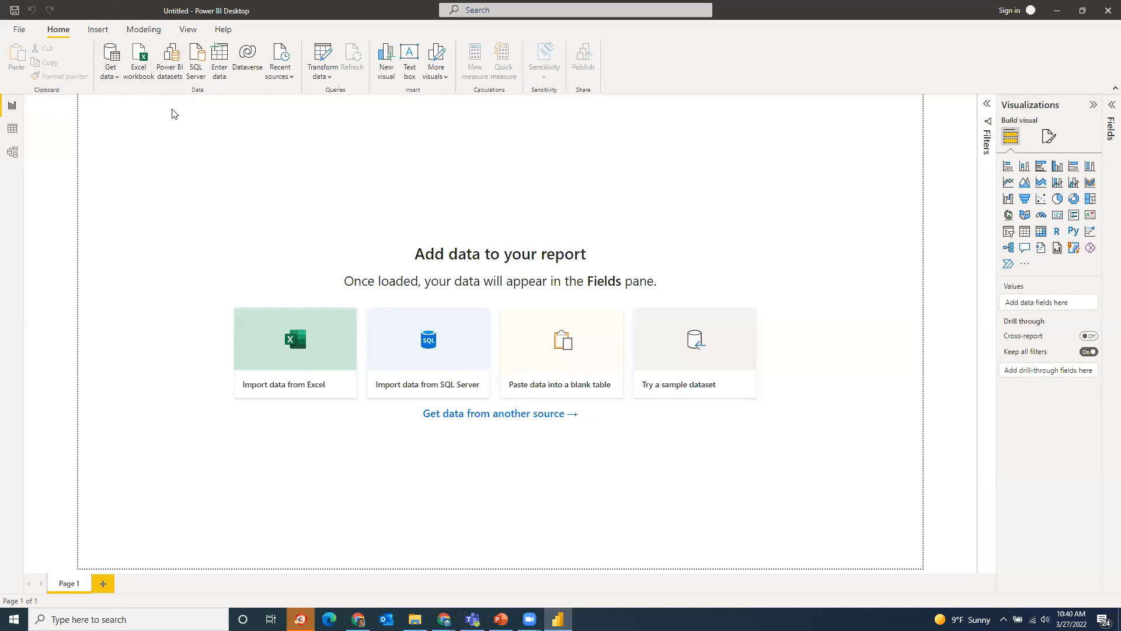
left_click(119, 77)
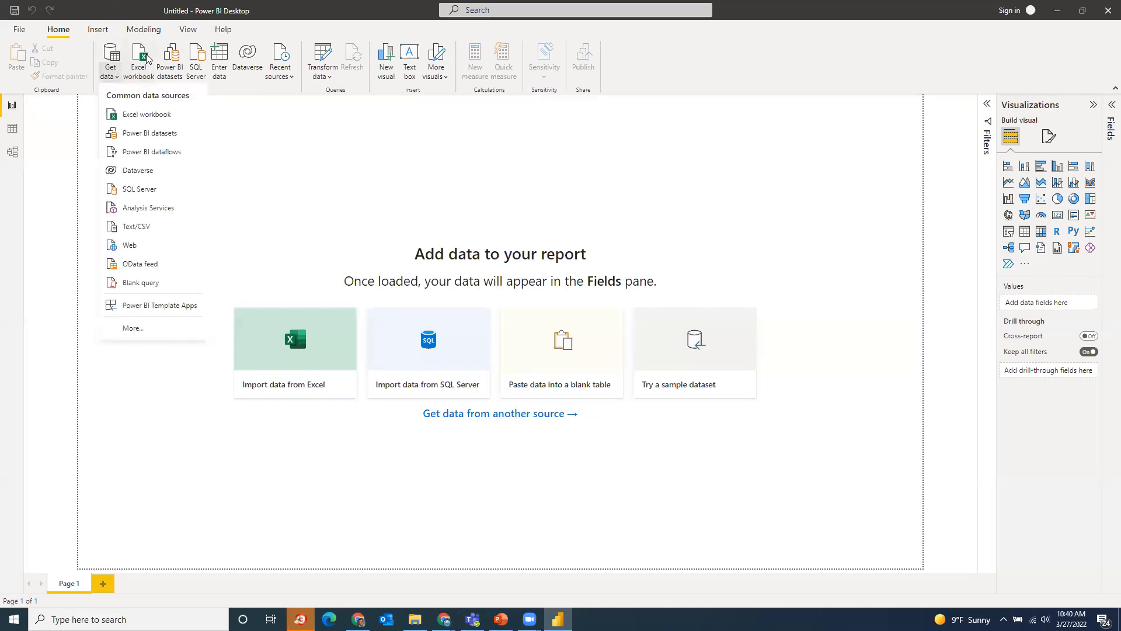
left_click(300, 124)
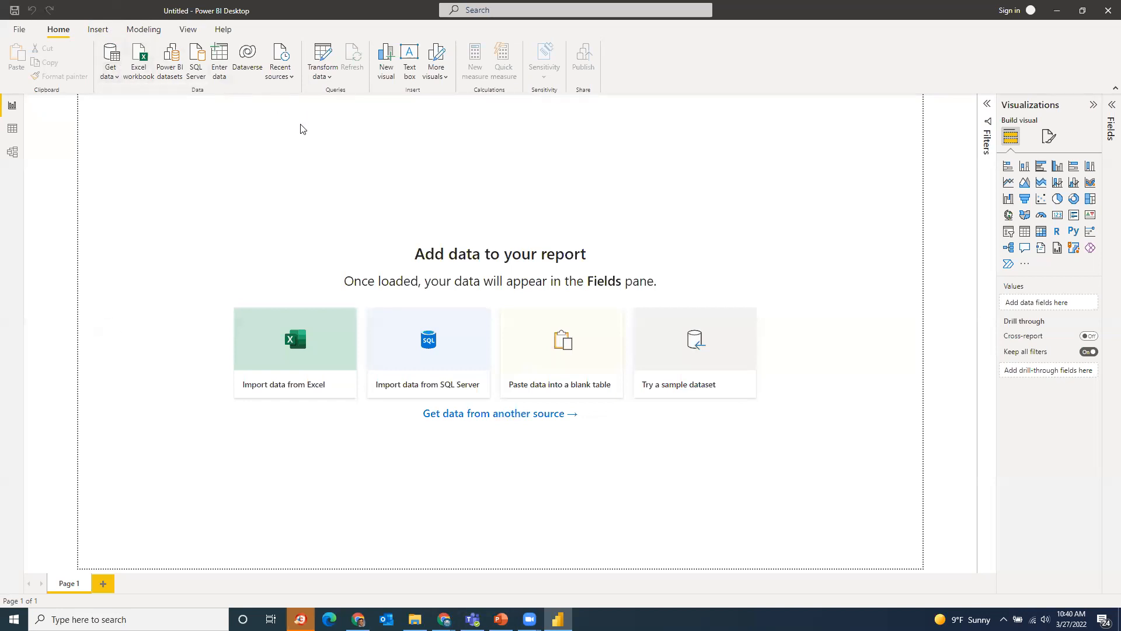
left_click(145, 29)
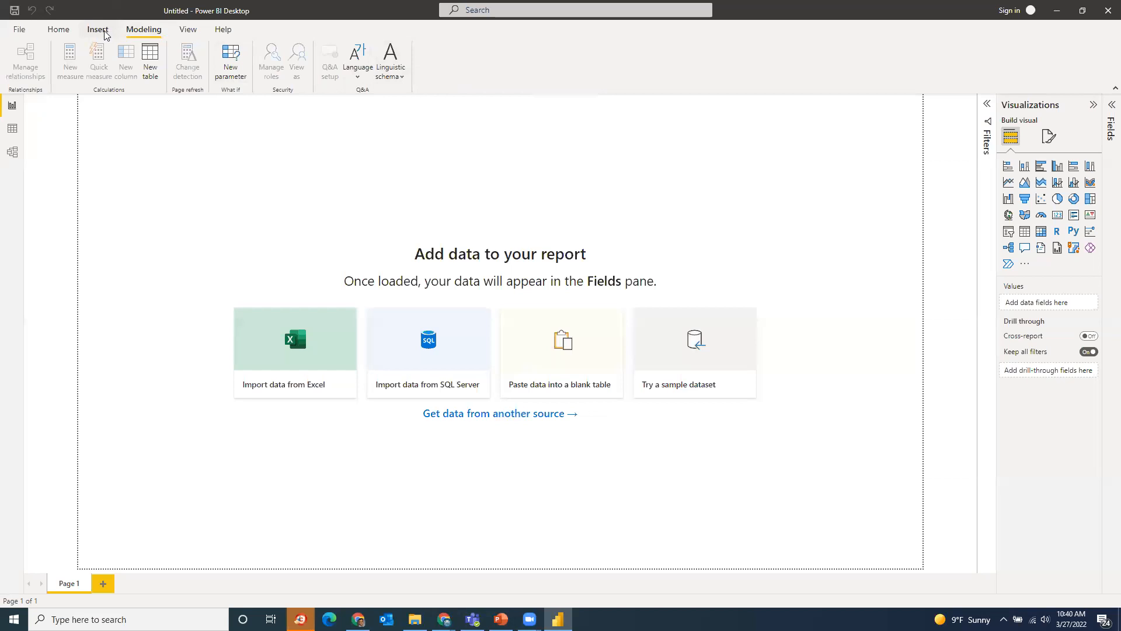
left_click(188, 30)
left_click(145, 27)
left_click(194, 34)
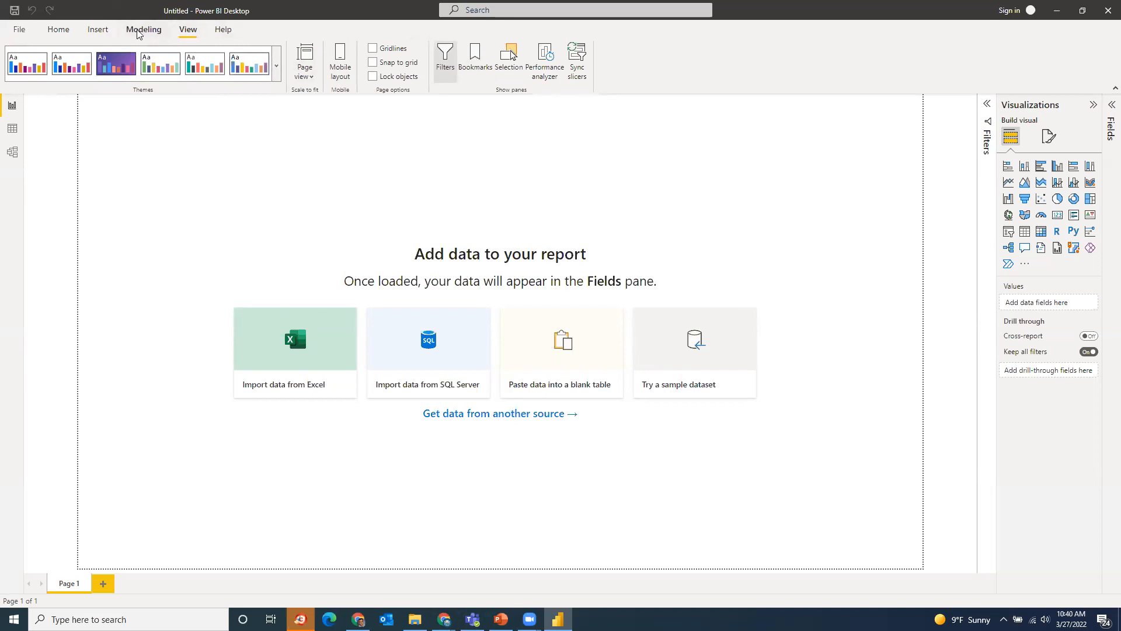
left_click(104, 31)
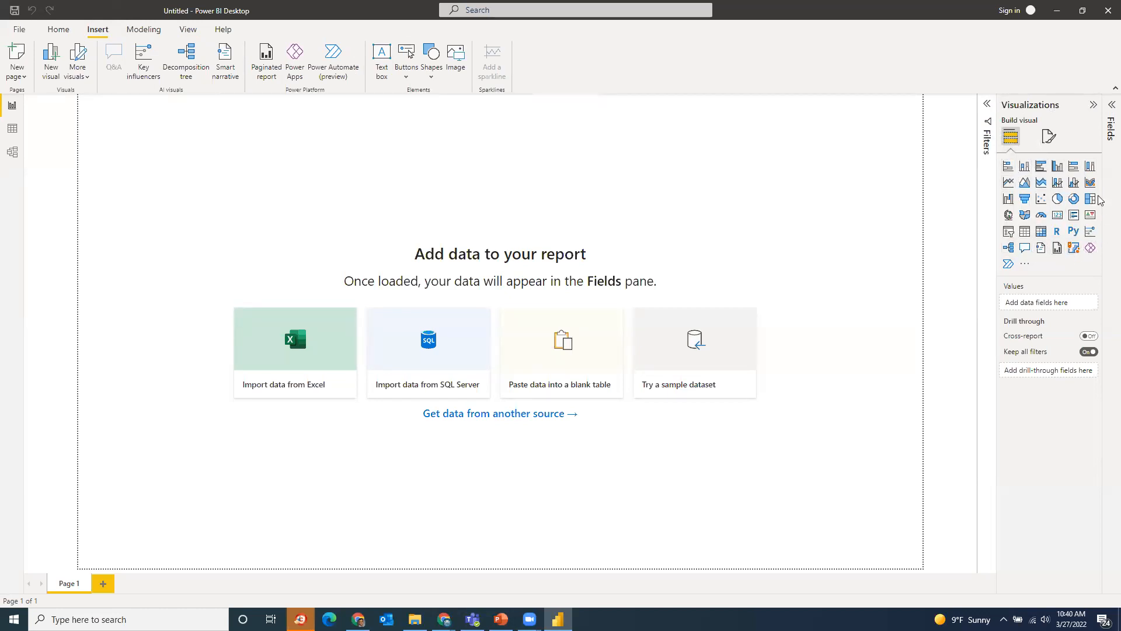
Check the options for getting more visuals, and expand the Filters and Fields panes
left_click(1025, 263)
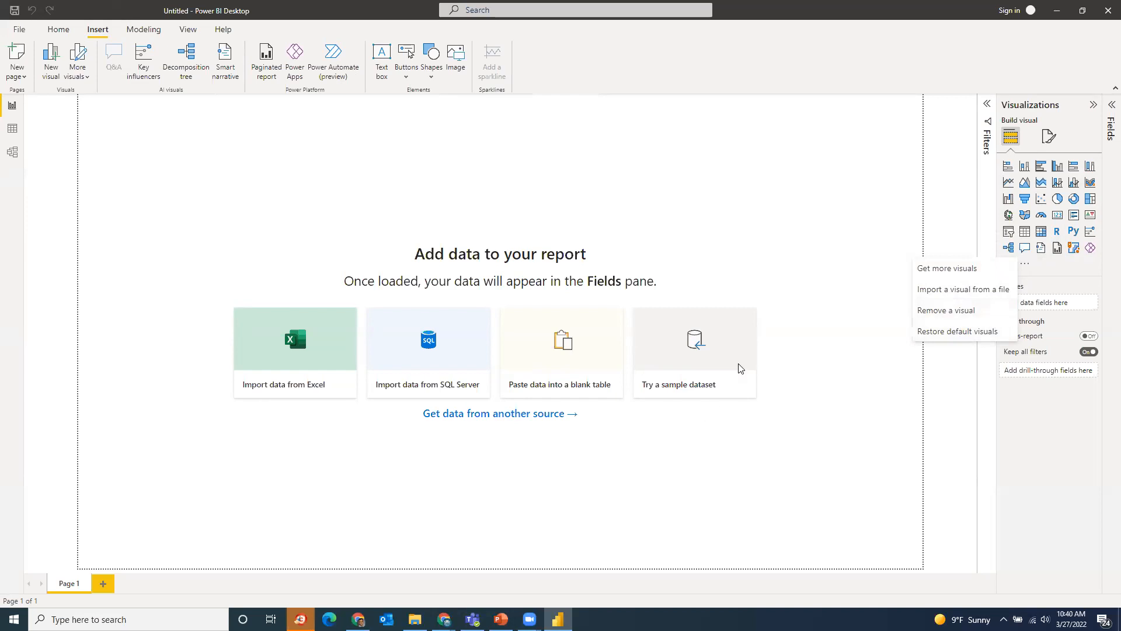
left_click(946, 219)
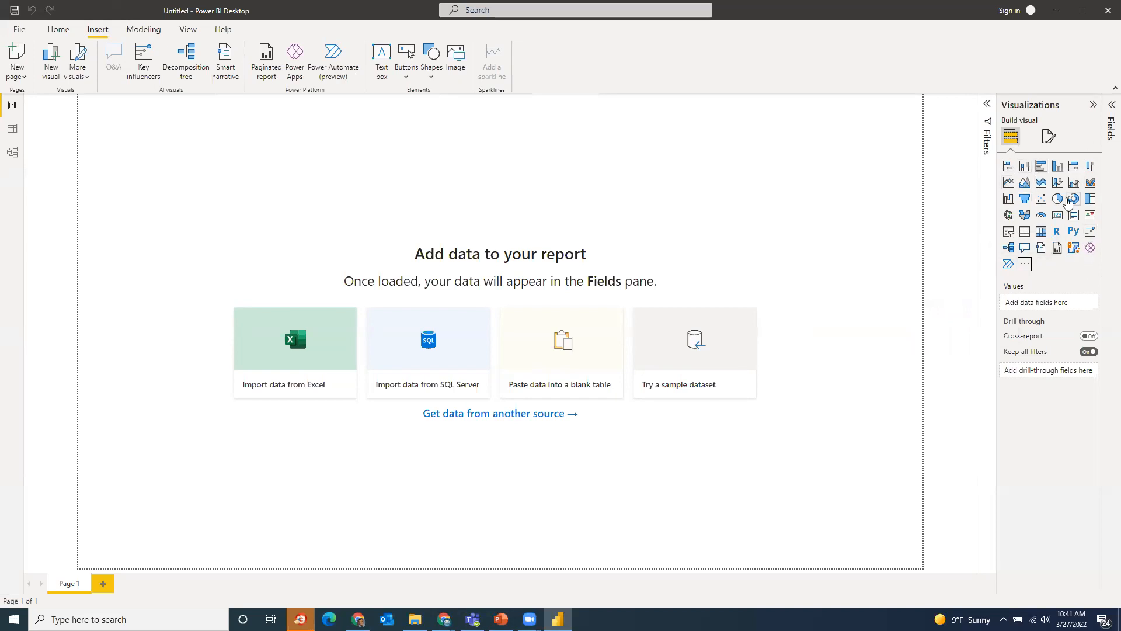
left_click(987, 103)
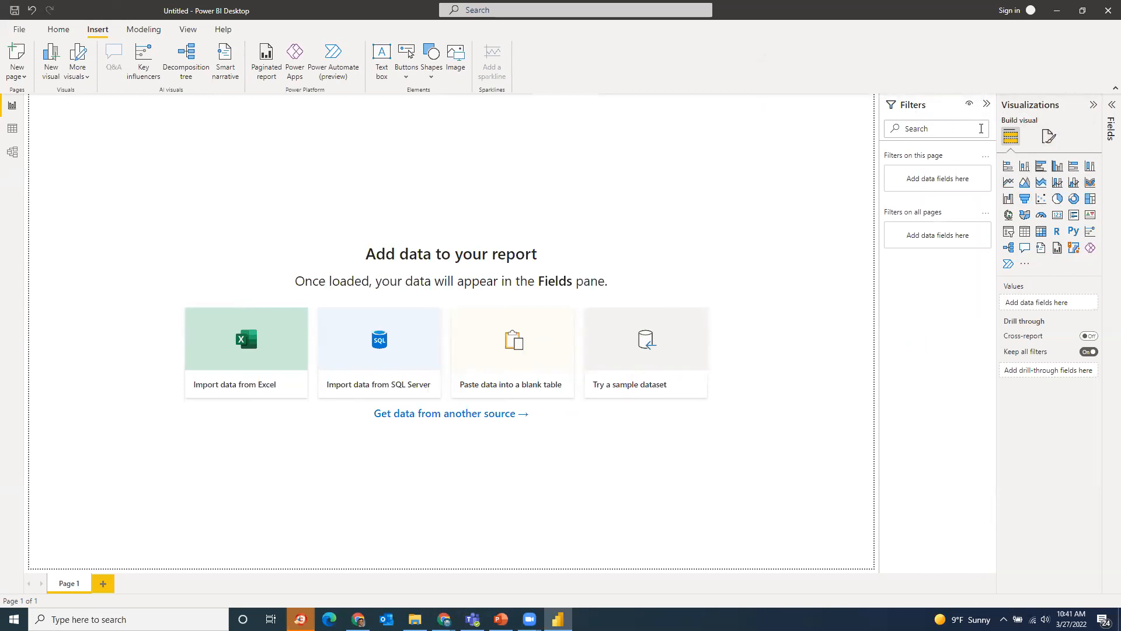
left_click(1108, 110)
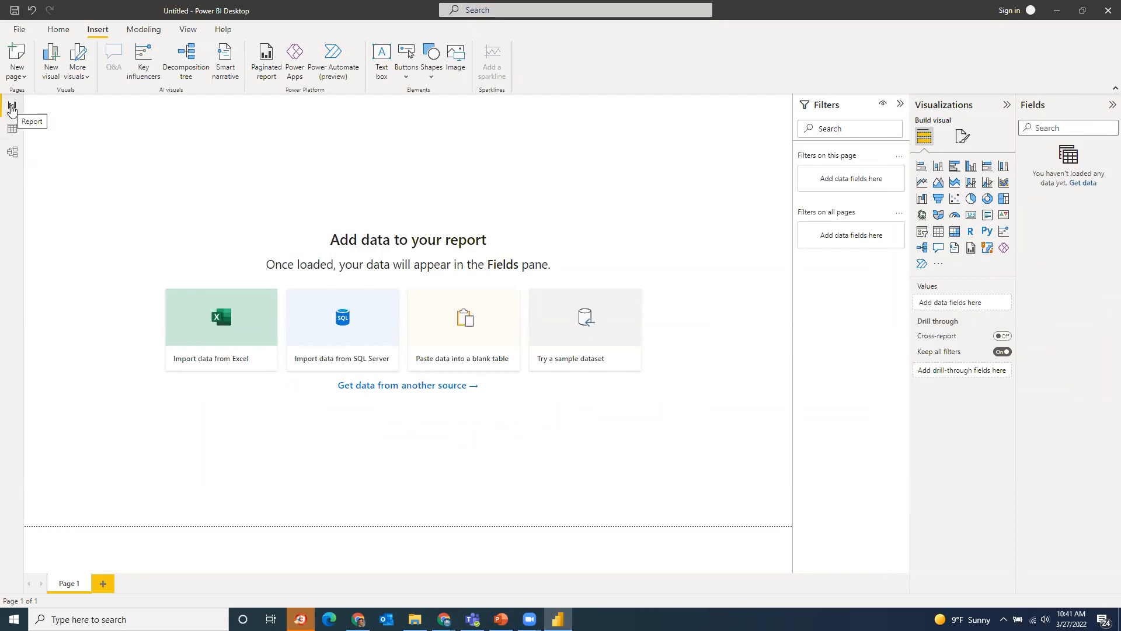
Look at the empty Data and Model views and return to the Report view
left_click(12, 109)
left_click(12, 130)
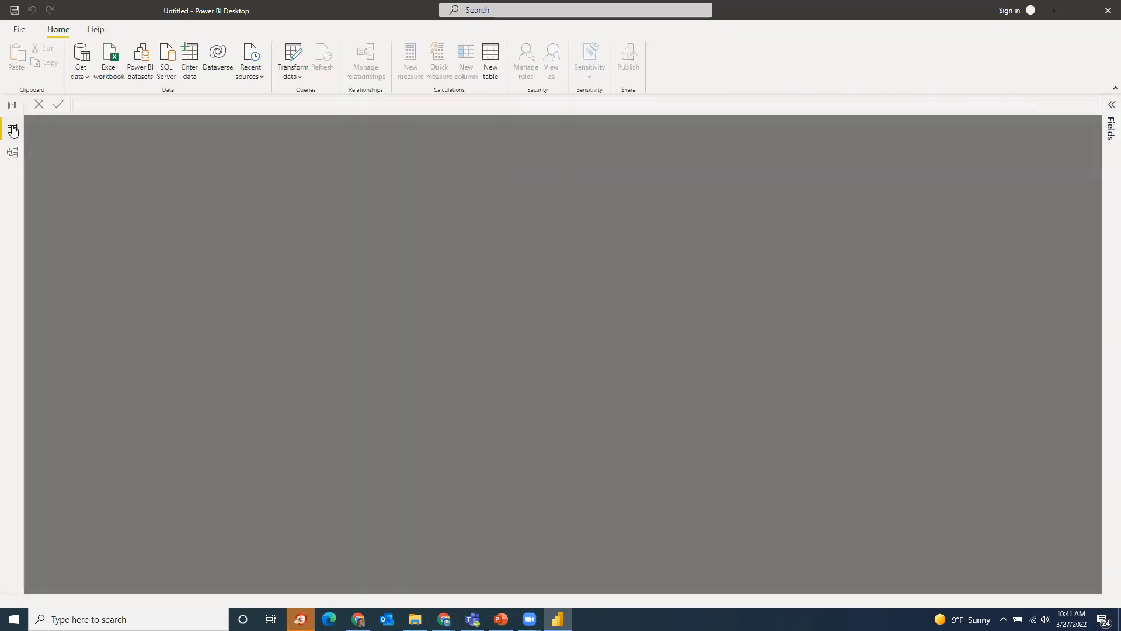
left_click(13, 153)
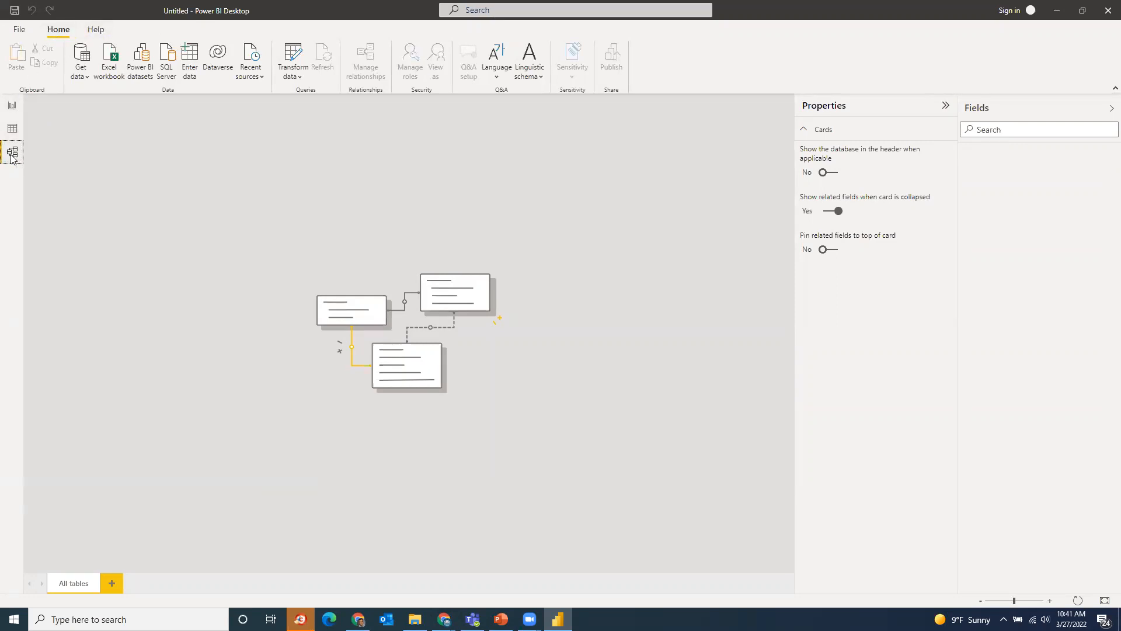
left_click(13, 129)
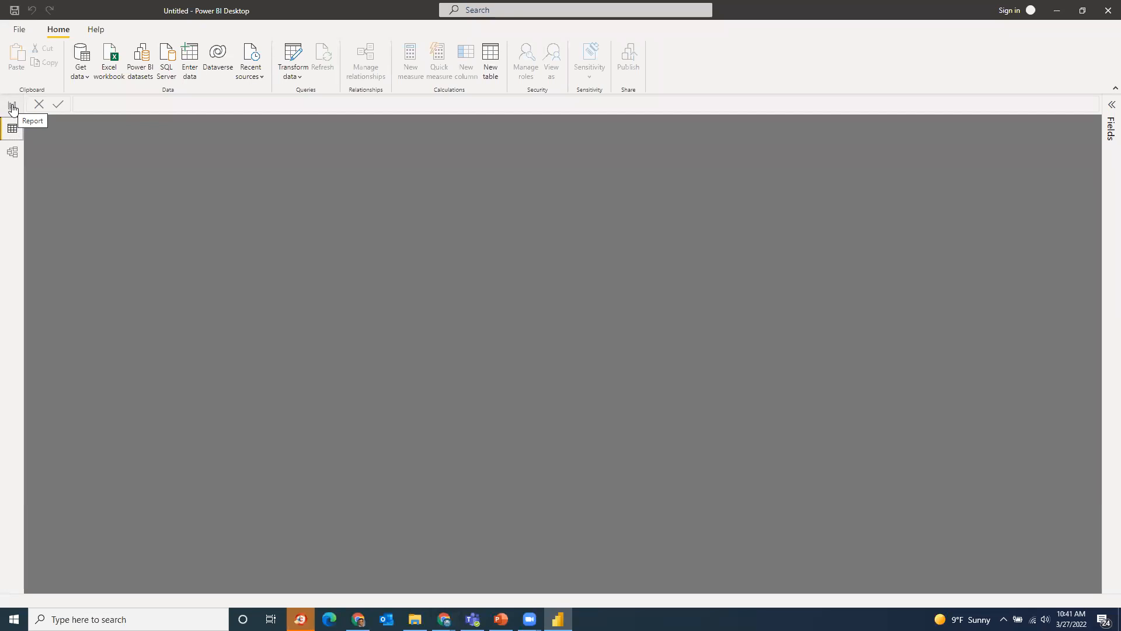
left_click(13, 109)
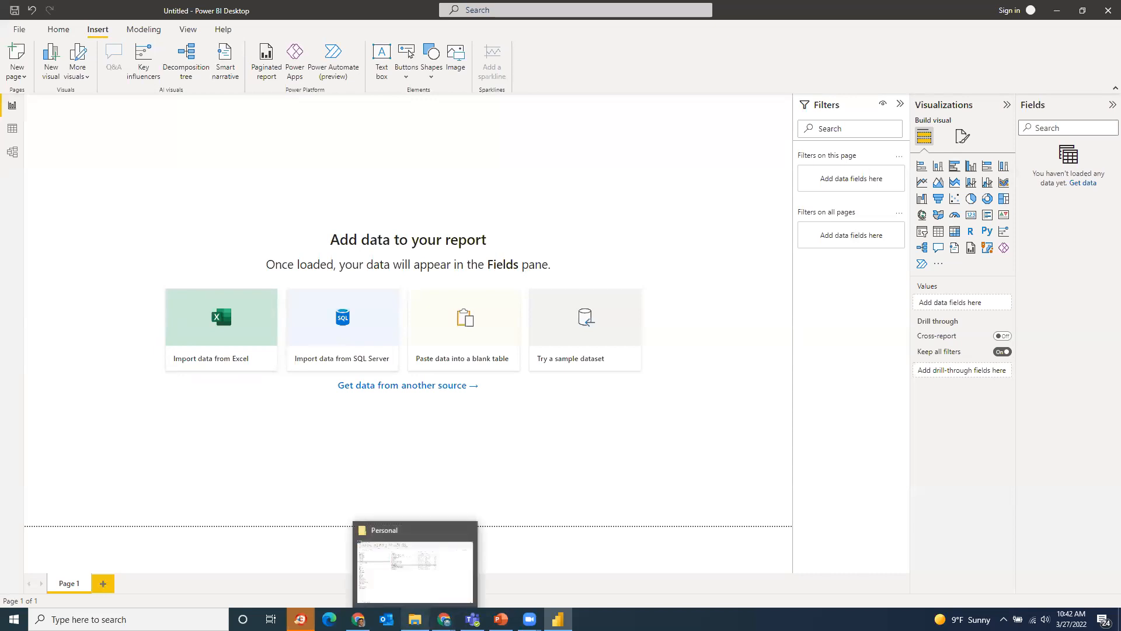
Switch to File Explorer and open Whiz Superstore.xlsx from Personal > Data Sets > DataSets
left_click(415, 619)
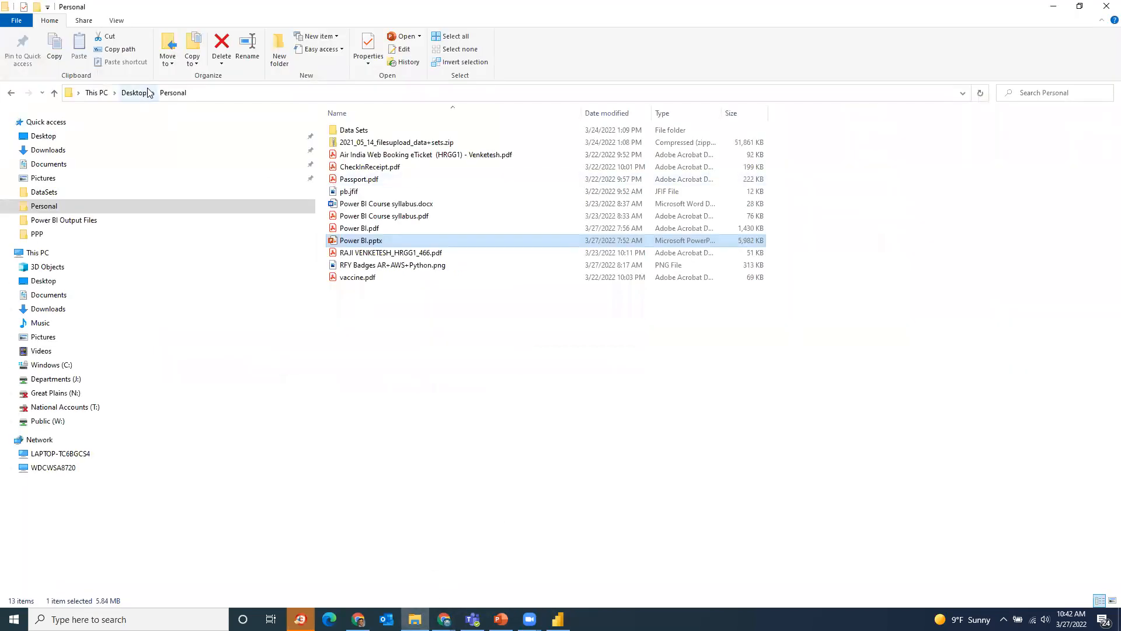
left_click(171, 93)
double_click(349, 130)
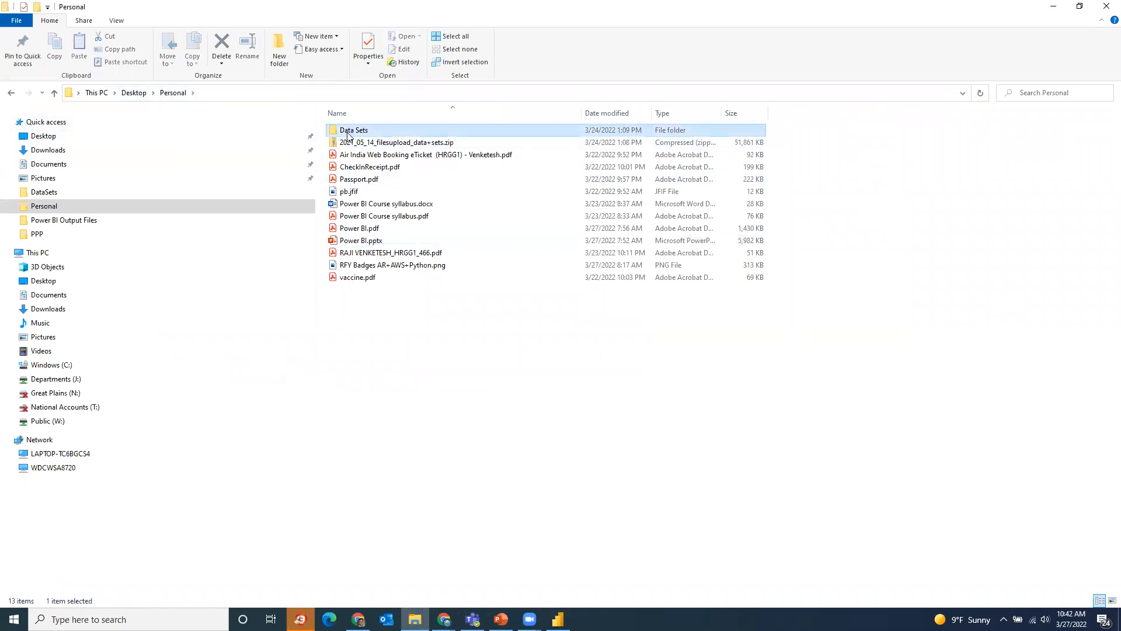
double_click(360, 132)
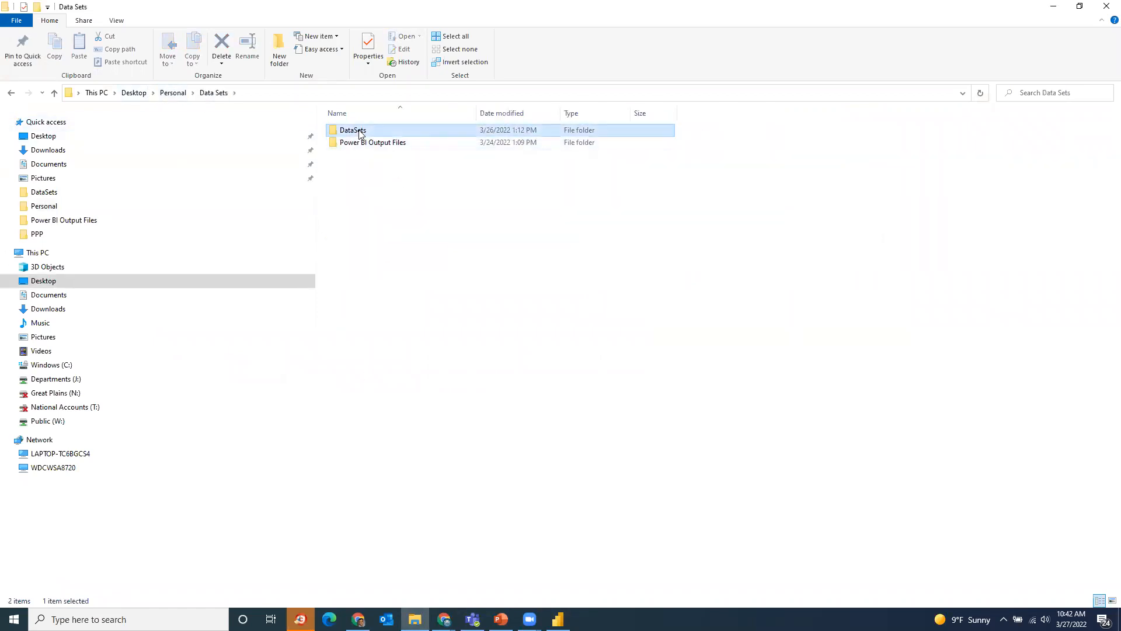
double_click(362, 402)
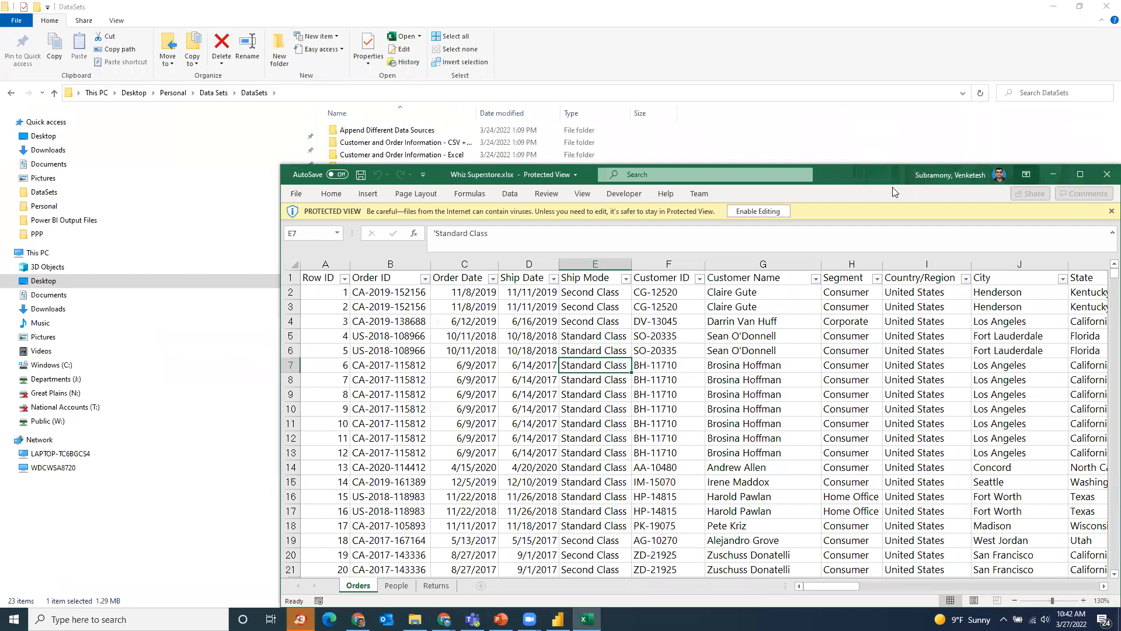
Maximize the Whiz Superstore workbook, enable editing and select order date cell C7 on the Orders sheet
double_click(855, 170)
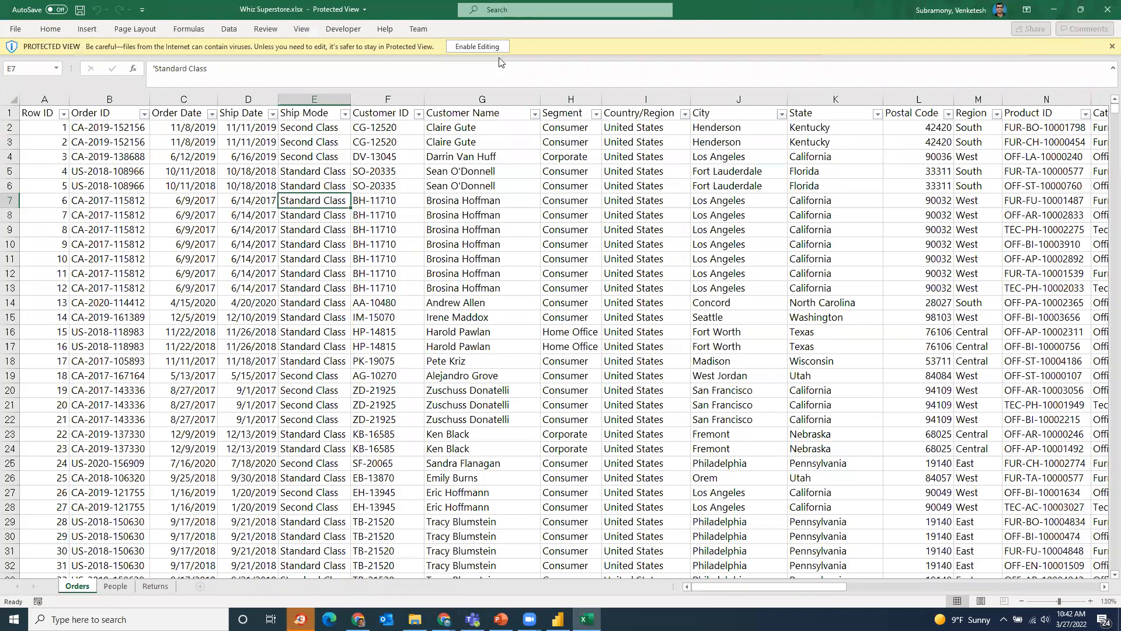
left_click(456, 49)
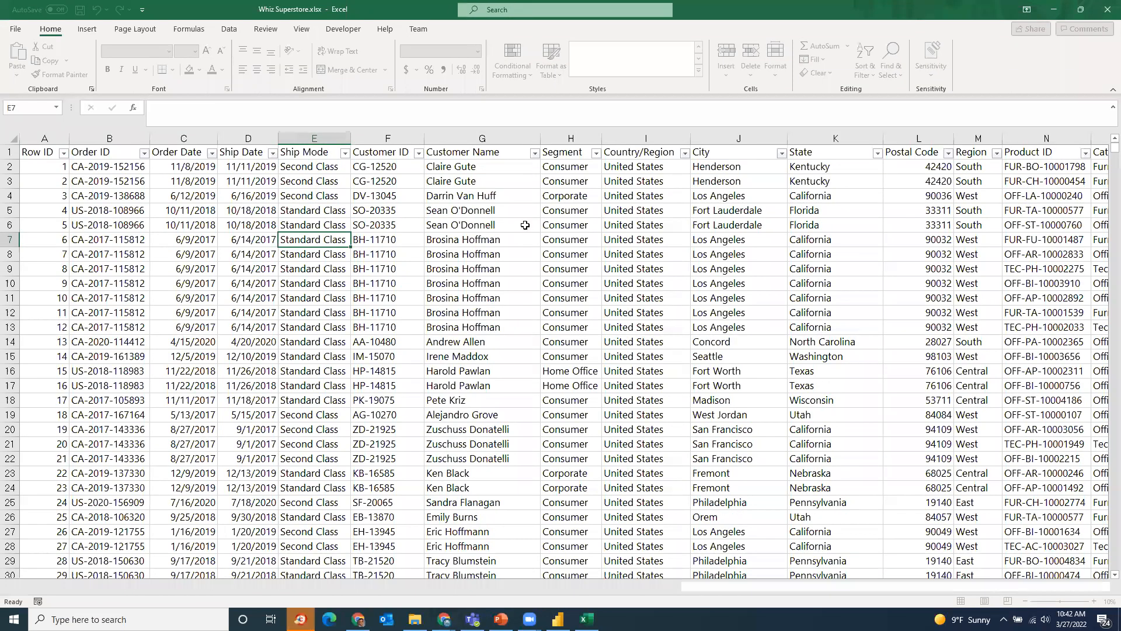
left_click(525, 224)
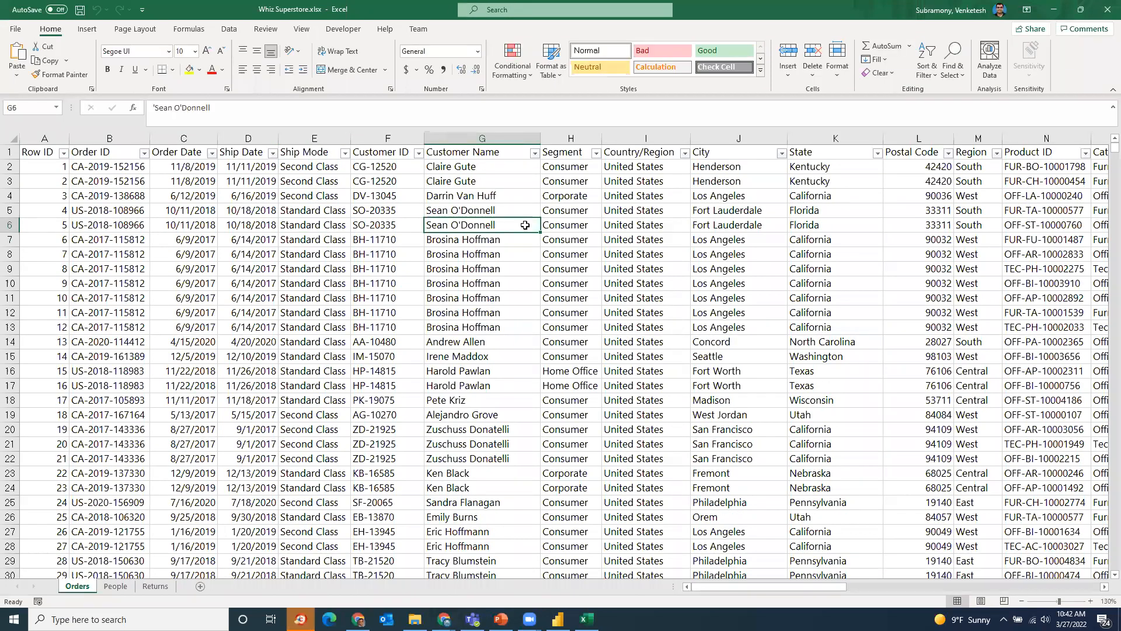
left_click(155, 243)
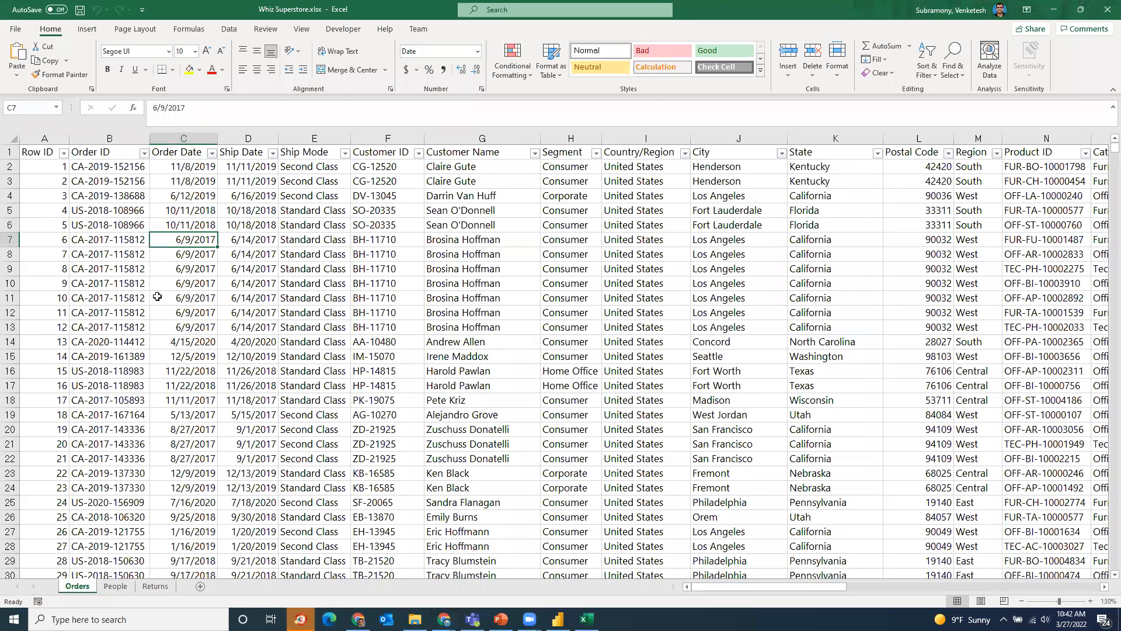
Look at order IDs on the Orders sheet and glance through the People and Returns sheets before returning to Orders
left_click(79, 298)
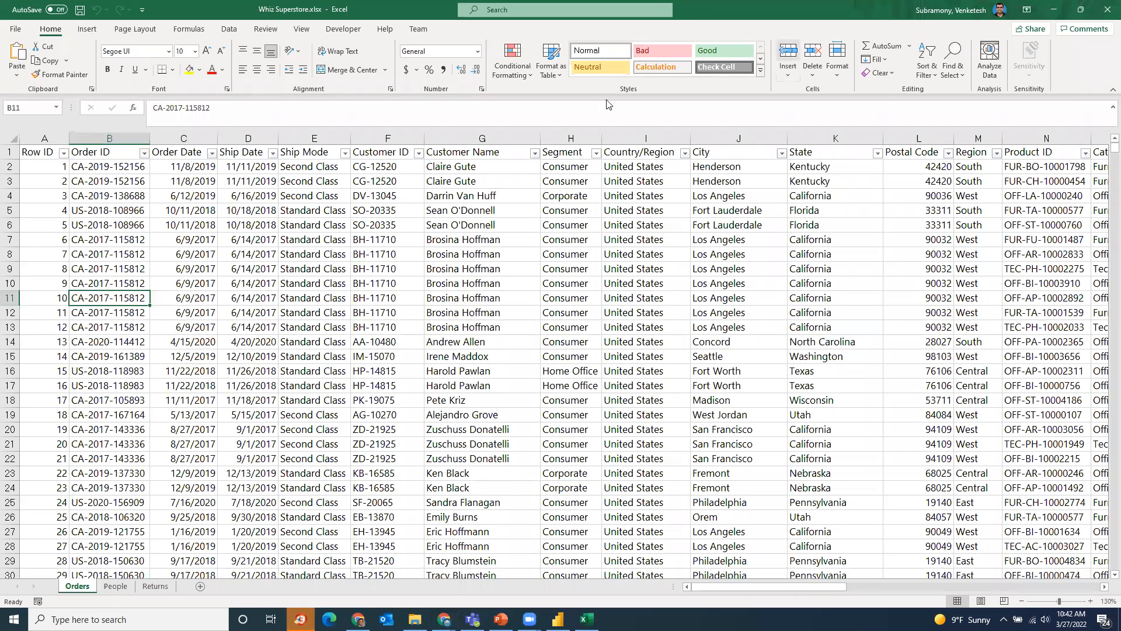
left_click(136, 217)
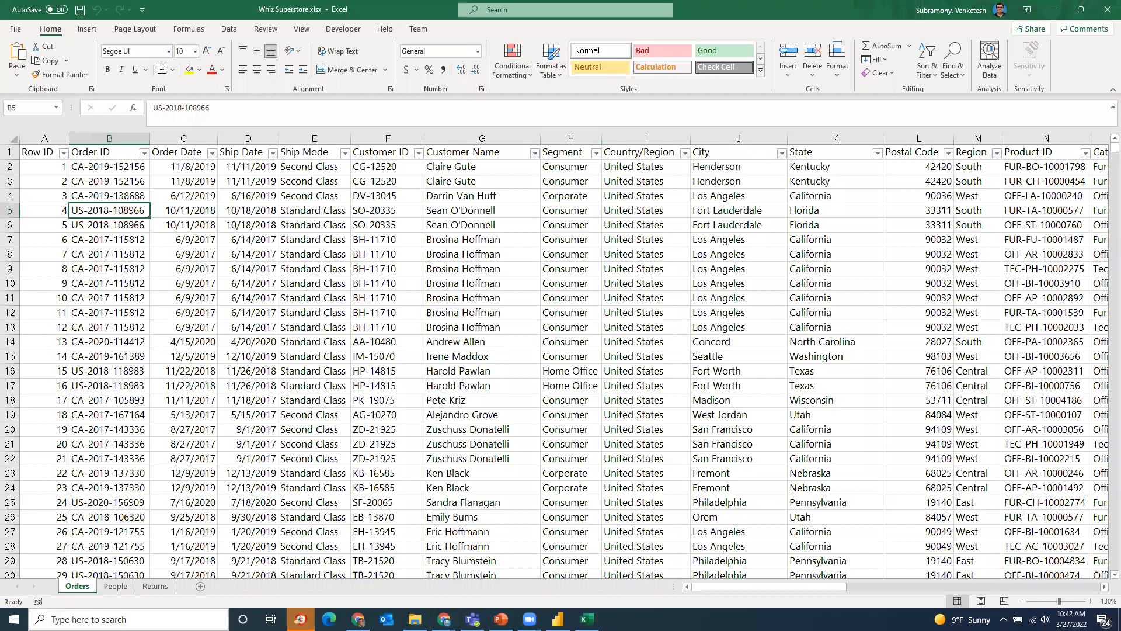
left_click(115, 587)
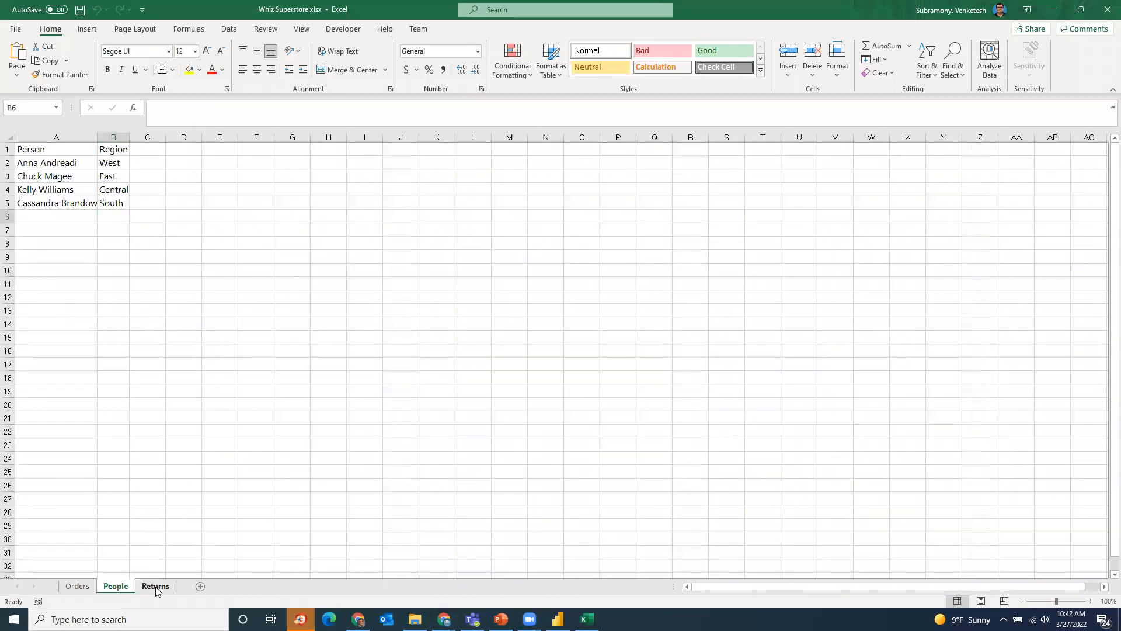
left_click(150, 588)
left_click(77, 586)
left_click(85, 403)
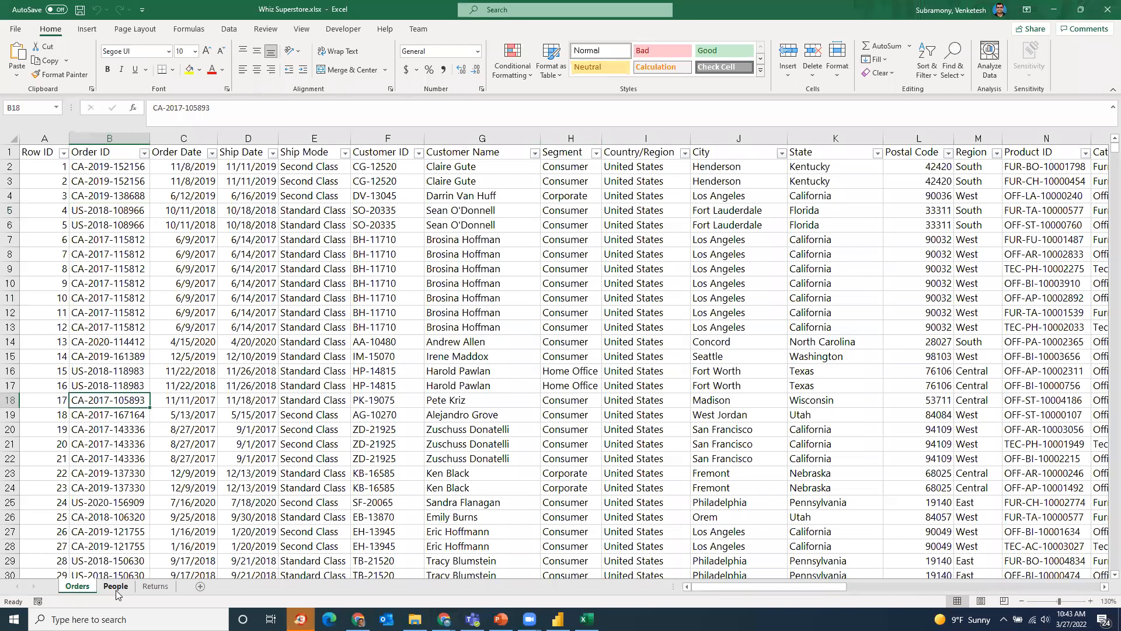
Widen the Person and Region columns on the People sheet so their contents fit
key("ctrl+Page_Down")
left_click(69, 184)
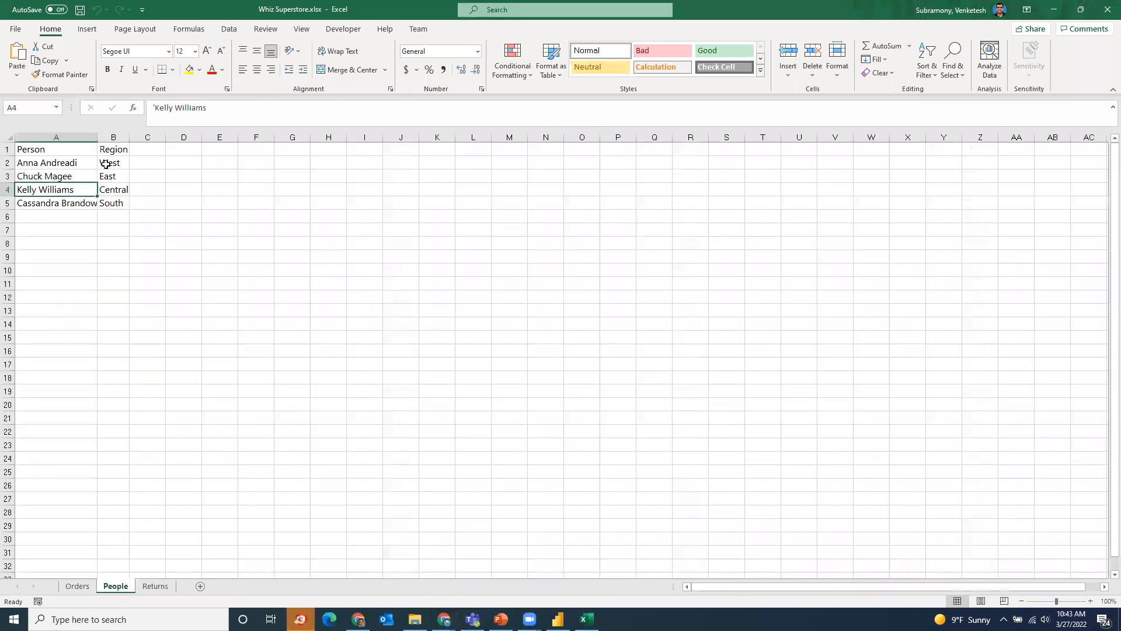
double_click(97, 137)
left_click_drag(144, 137, 193, 137)
left_click(125, 178)
Examine which region is assigned to the first person listed on the People sheet
left_click(57, 165)
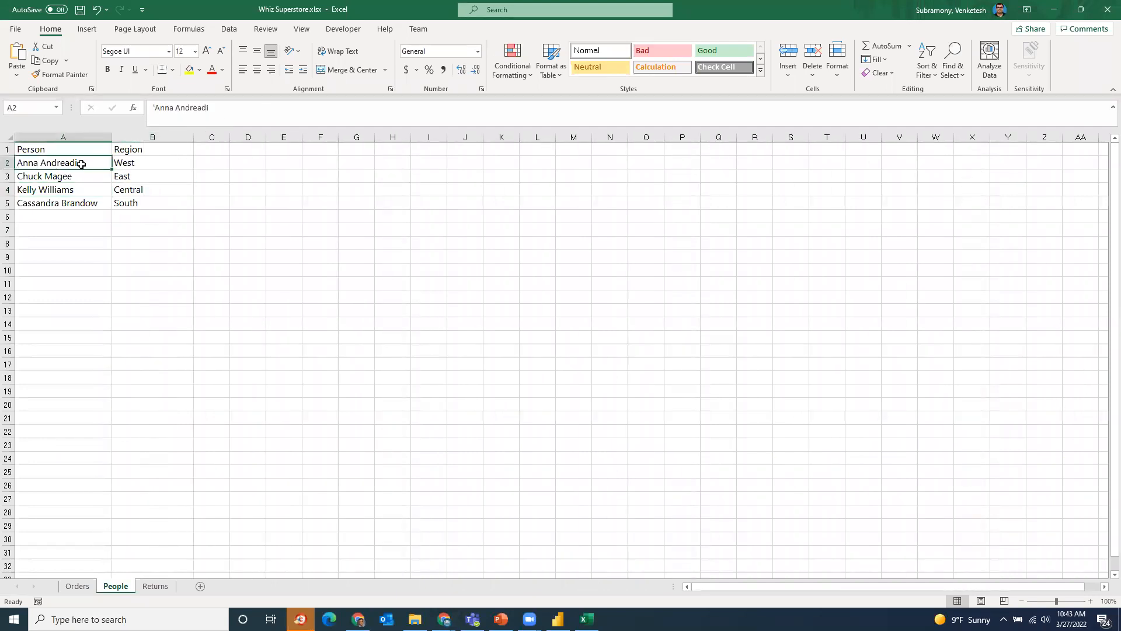
left_click(136, 165)
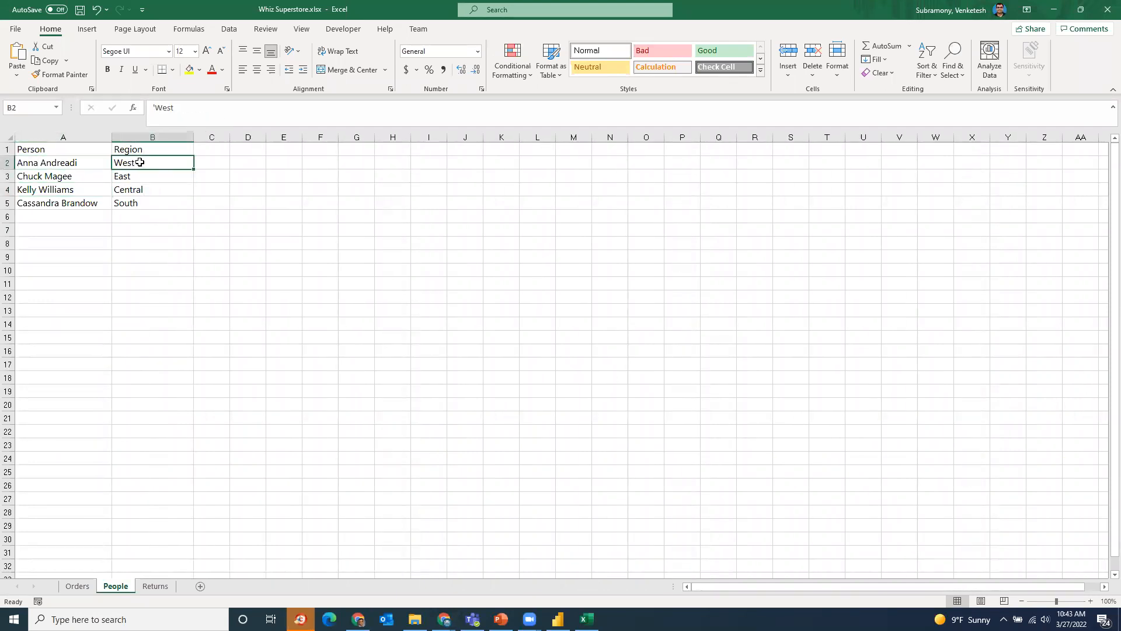
left_click(49, 171)
left_click(50, 163)
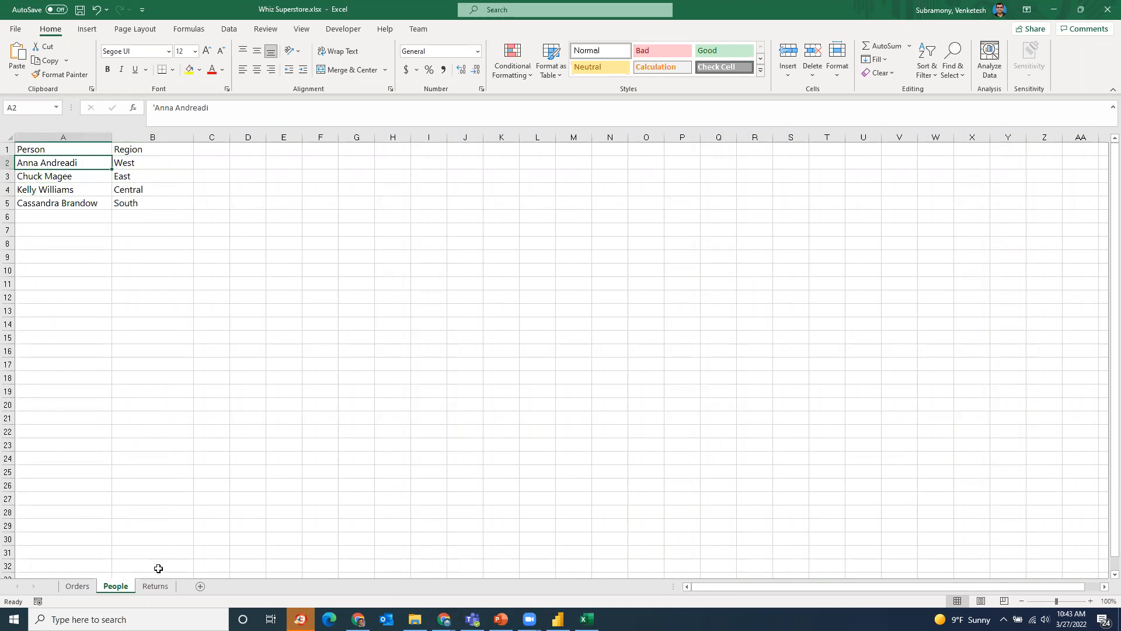
Widen the Returned and Order ID columns on the Returns sheet
left_click(157, 588)
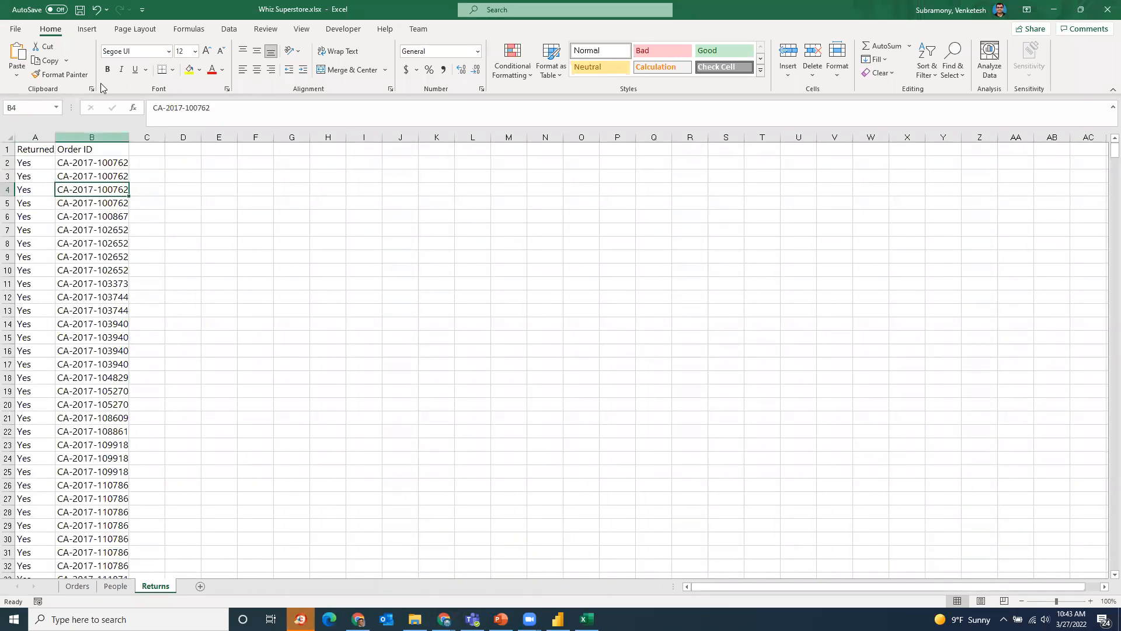
left_click_drag(129, 137, 157, 138)
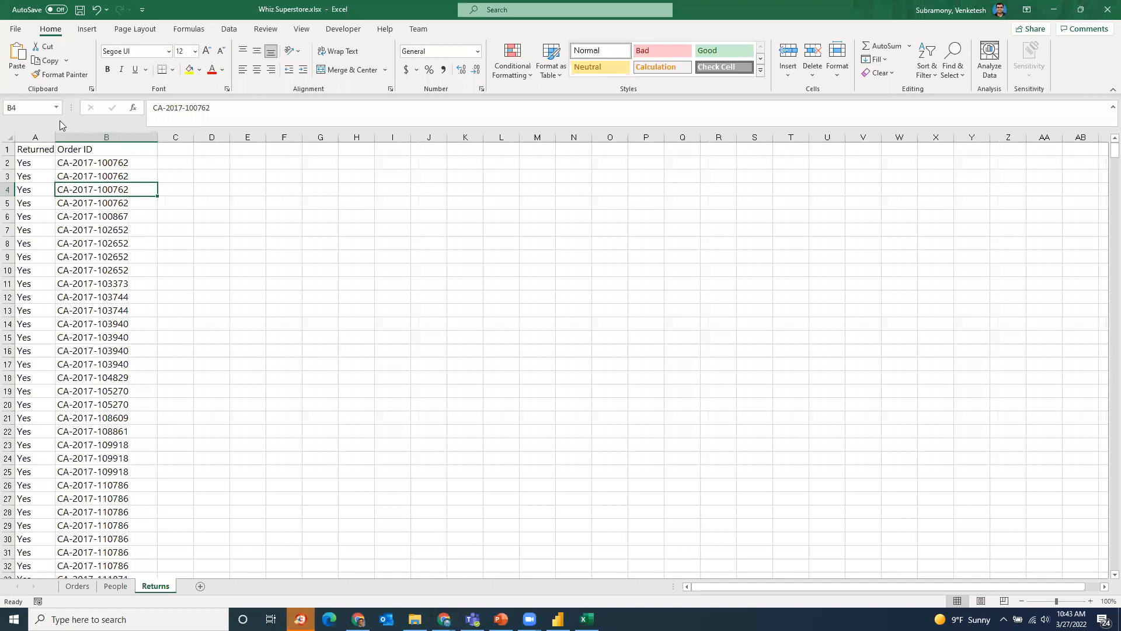
left_click_drag(58, 136, 77, 137)
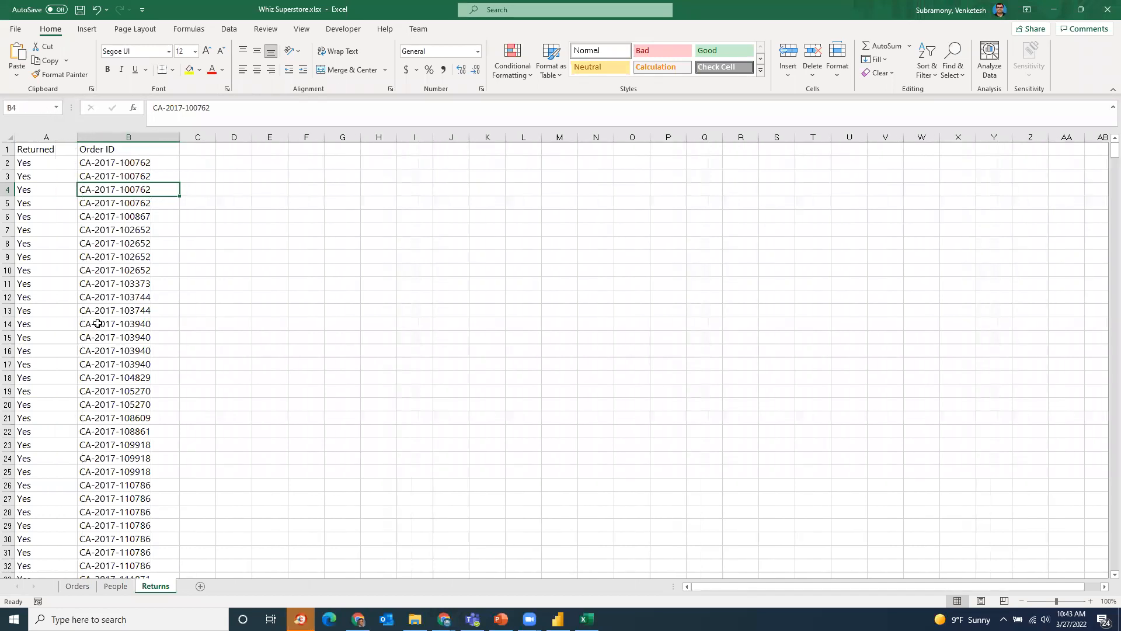
Examine the Order Date and Ship Date columns on the Orders sheet, including the years available in the Order Date filter
left_click(74, 586)
left_click(91, 245)
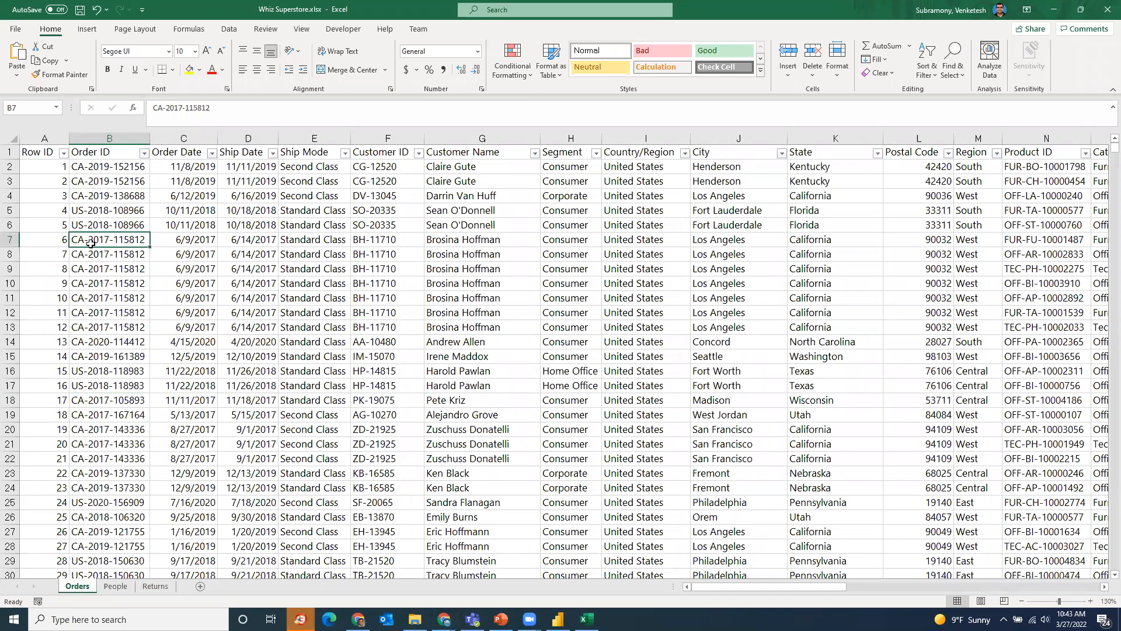
left_click(239, 247)
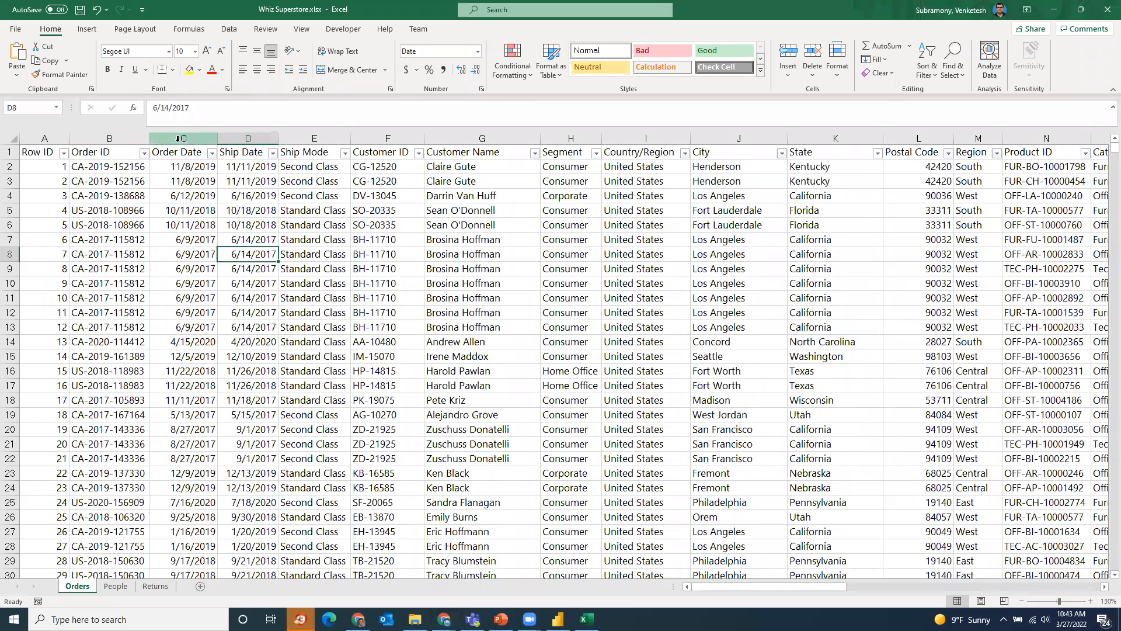
left_click_drag(176, 153, 266, 146)
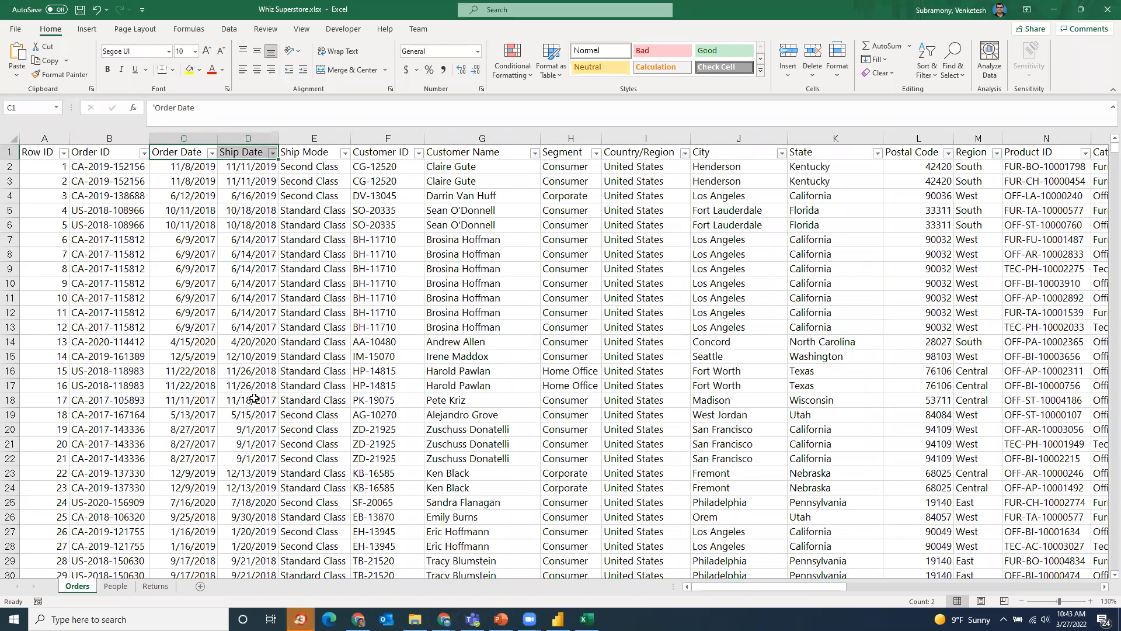
left_click(185, 169)
left_click_drag(174, 153, 248, 153)
left_click(211, 152)
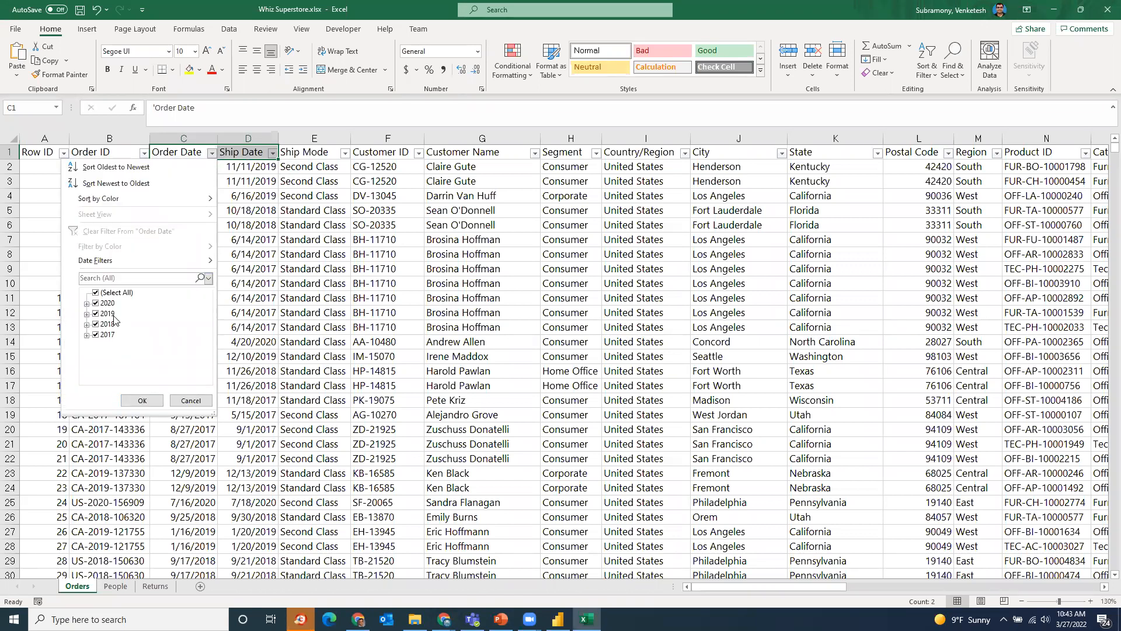
left_click(189, 402)
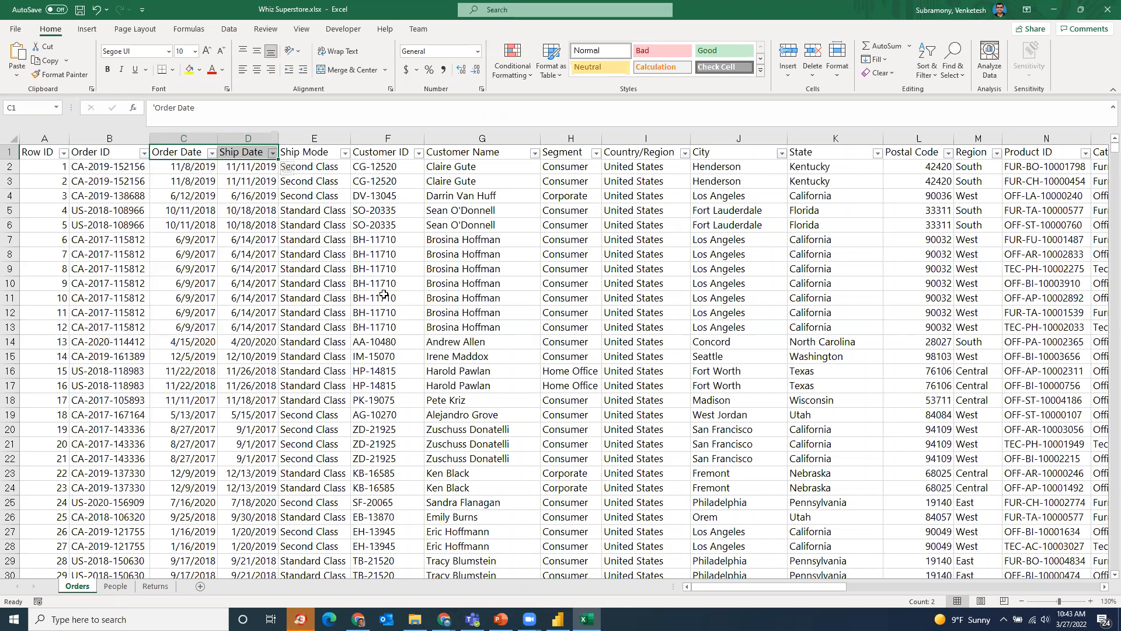
Examine the Ship Mode, Customer ID, Customer Name and Segment columns, including the values in the Segment filter
left_click(313, 197)
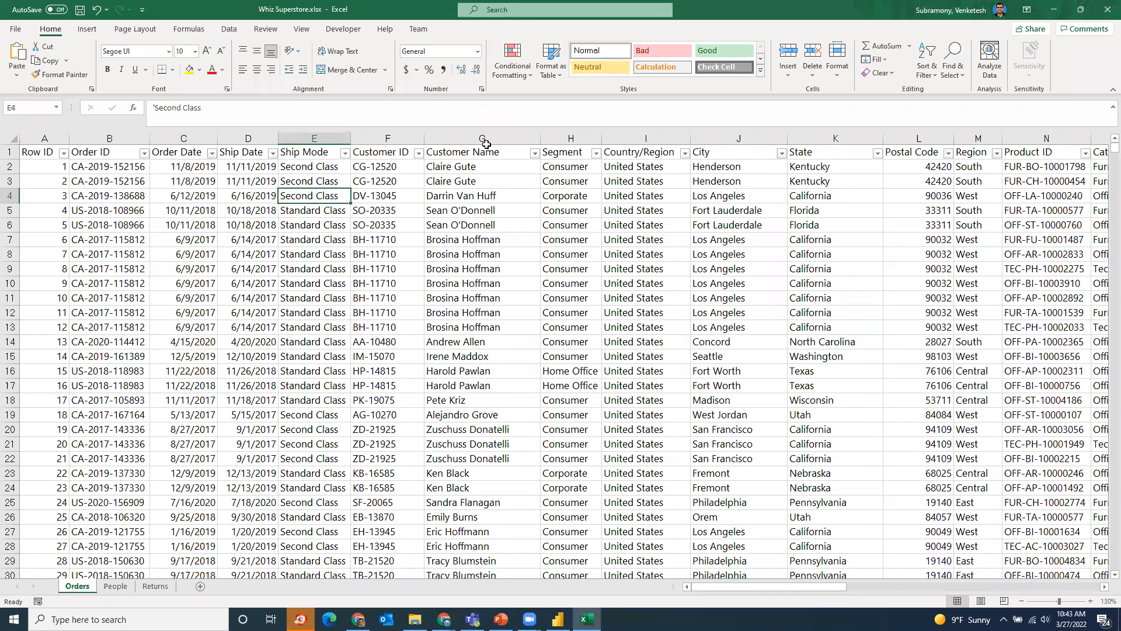
left_click_drag(385, 153, 485, 153)
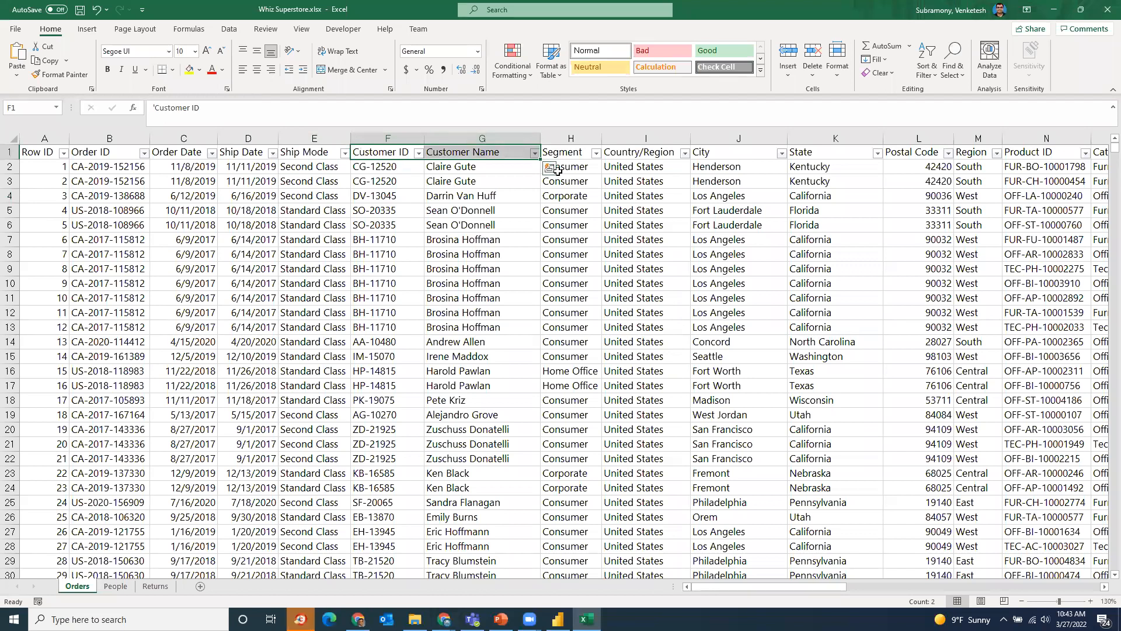
left_click(582, 152)
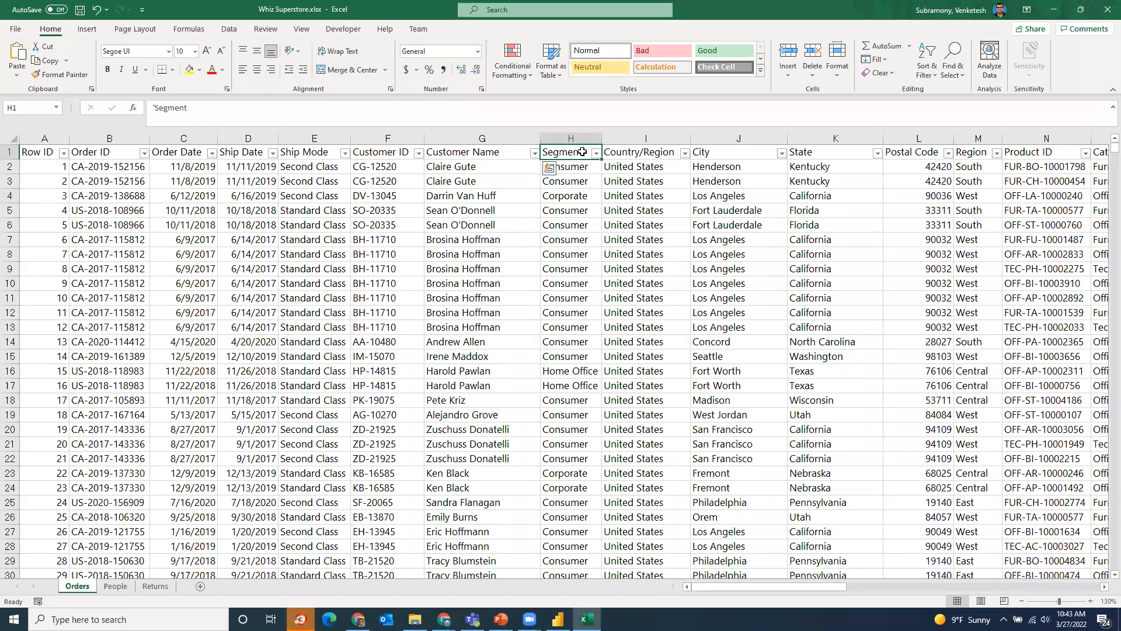
left_click(596, 153)
left_click(577, 154)
left_click(672, 197)
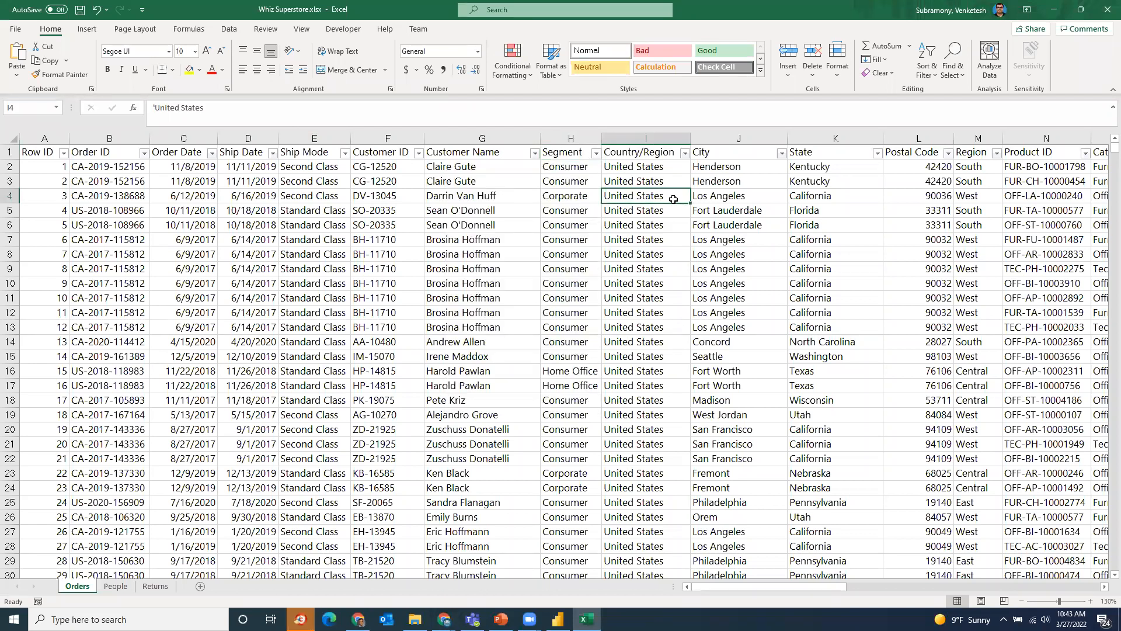
left_click(555, 181)
left_click(580, 152)
left_click(596, 152)
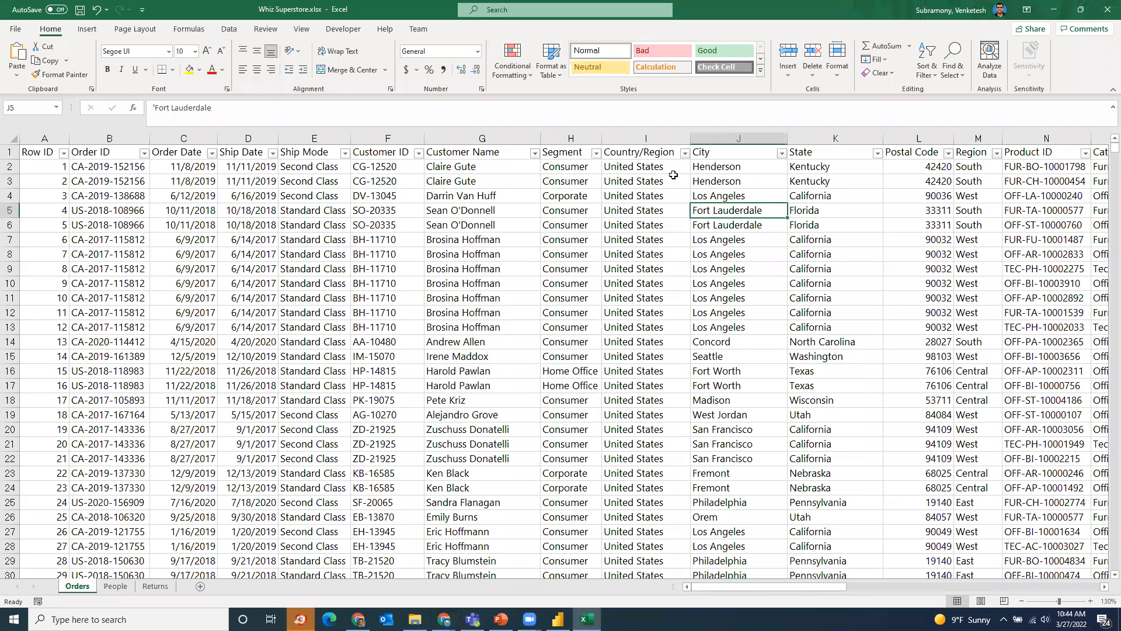
Examine the location columns of the Orders sheet: Country/Region, City, State, Postal Code and Region
left_click(658, 154)
left_click_drag(659, 153, 814, 157)
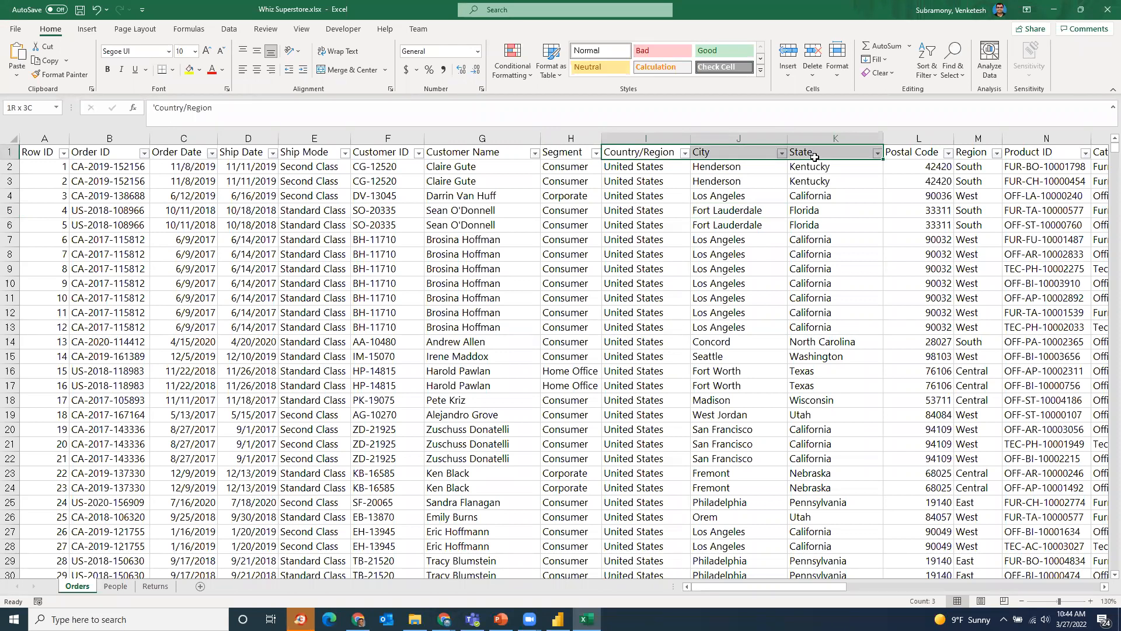
left_click(750, 194)
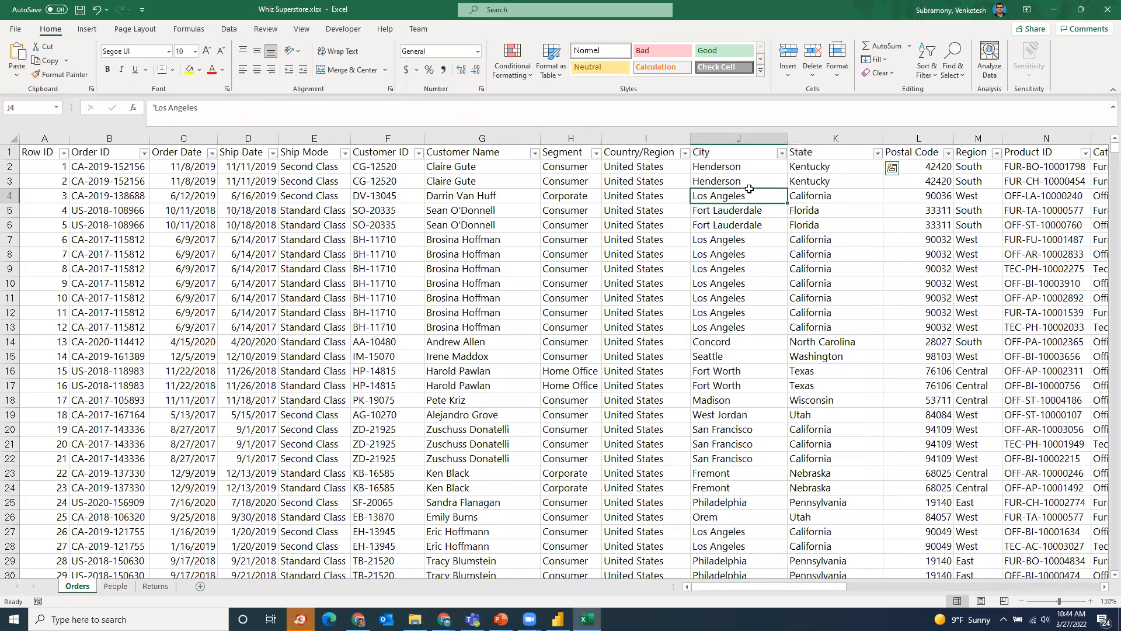
left_click(658, 153)
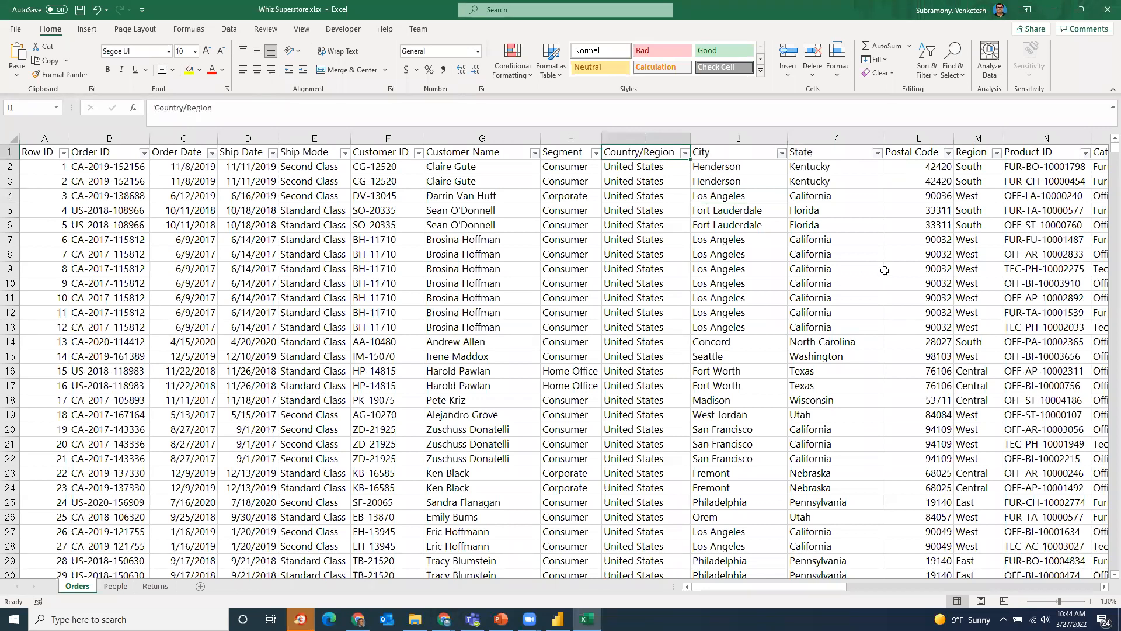
left_click(710, 215)
left_click(636, 151)
left_click(734, 150)
left_click(816, 156)
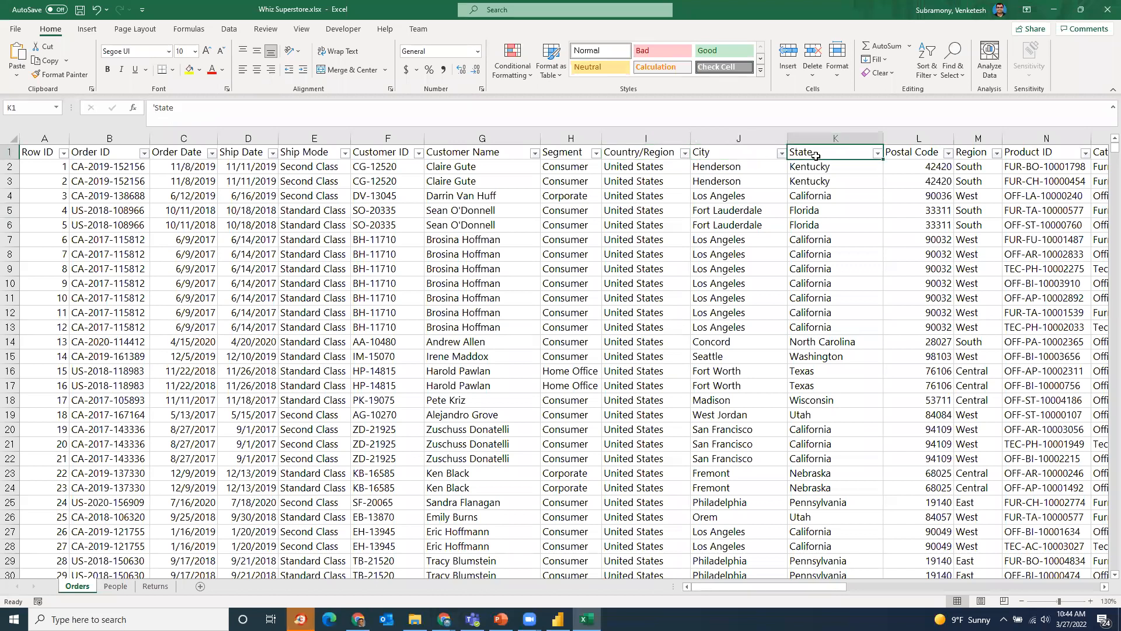
left_click(914, 155)
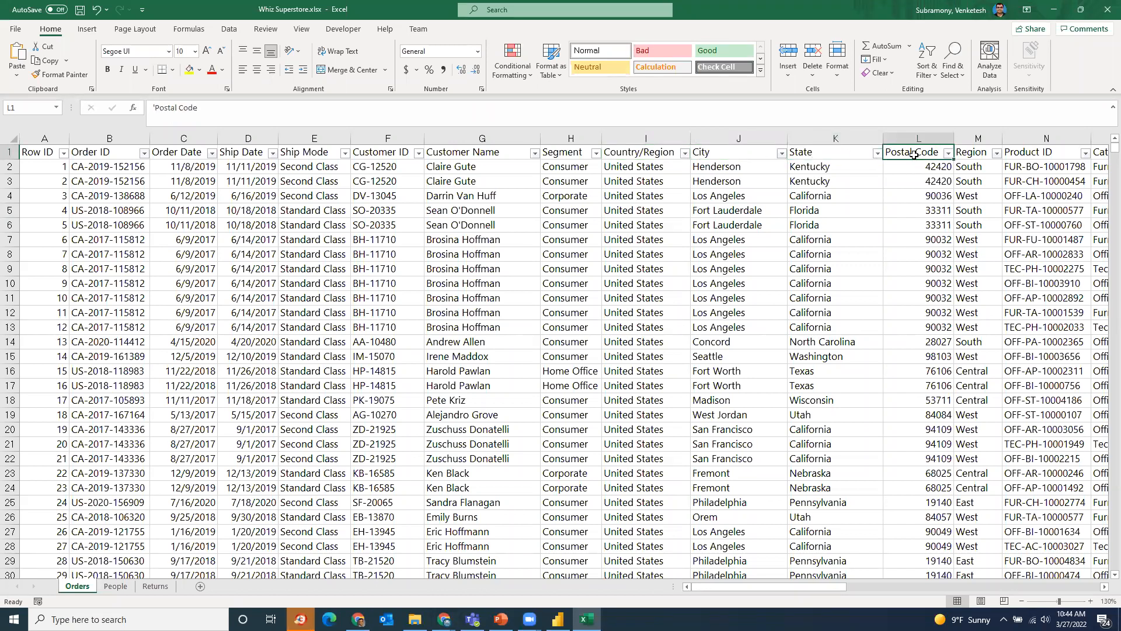
left_click(981, 155)
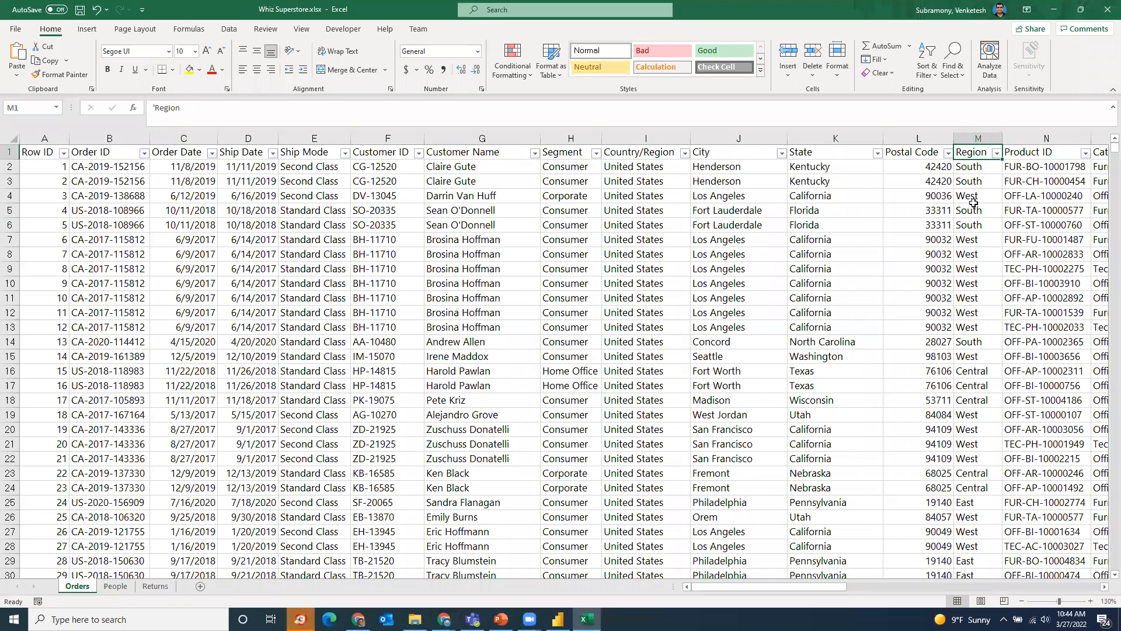
left_click(652, 152)
left_click_drag(652, 153, 969, 151)
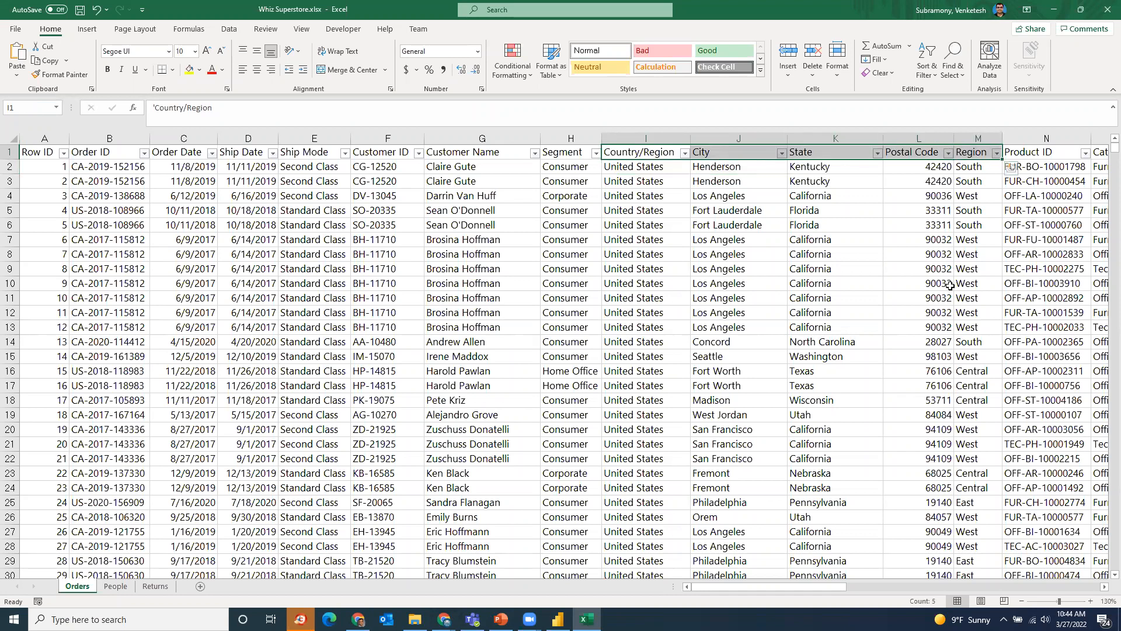
Examine the product columns of the Orders sheet: Product ID, Category, Sub-Category and Product Name
scroll(950, 285, "right", 5)
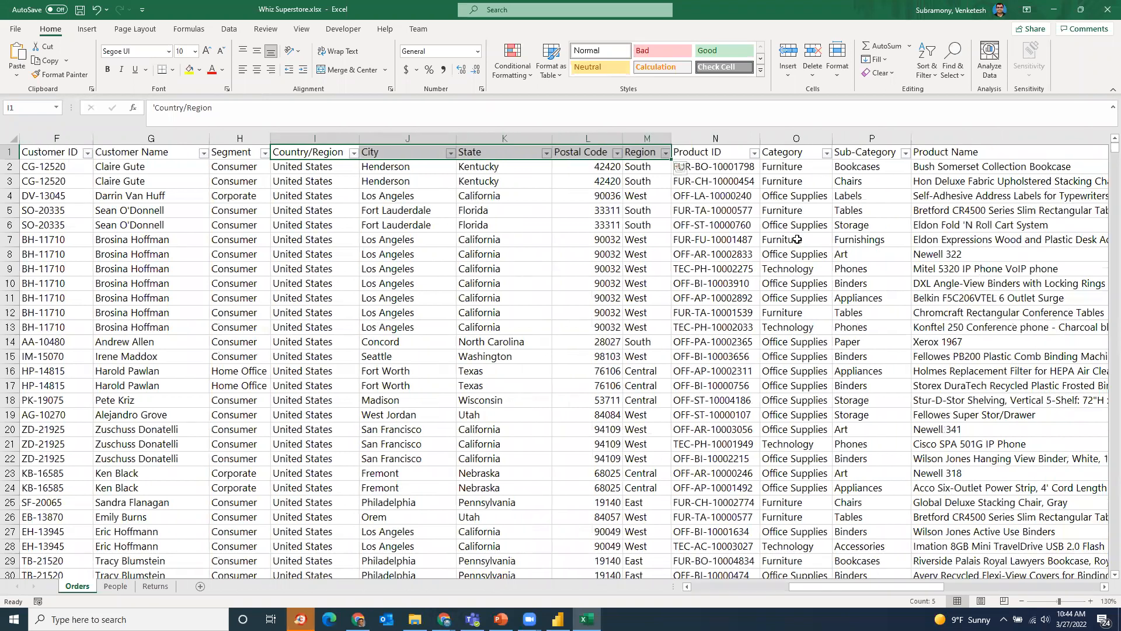
left_click(797, 240)
left_click(723, 150)
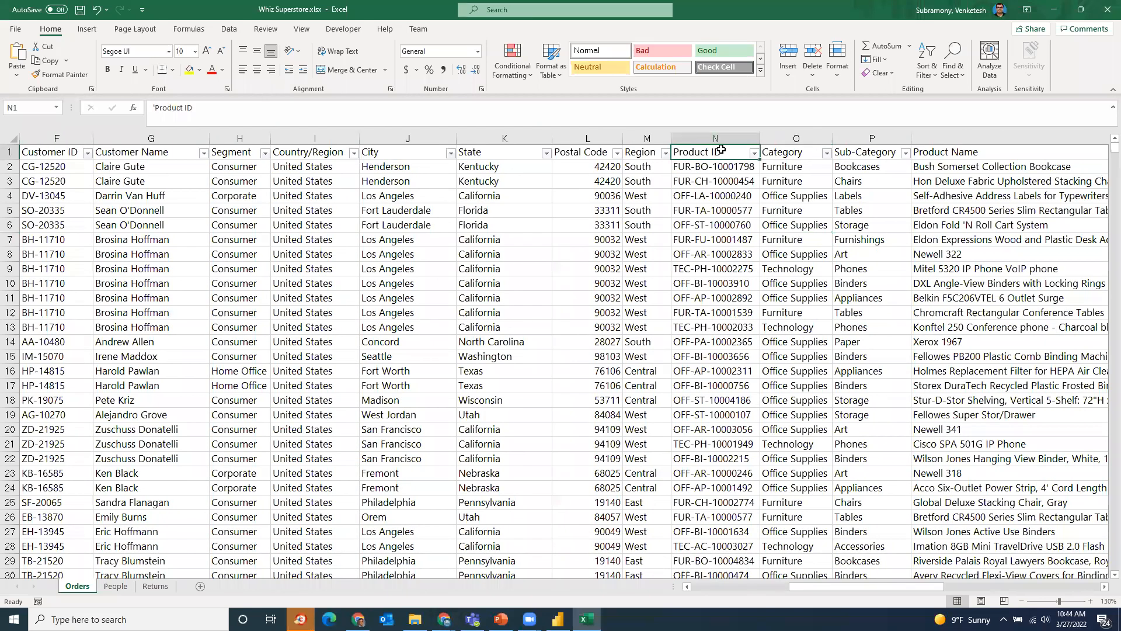
left_click(792, 160)
left_click(800, 284)
left_click(804, 151)
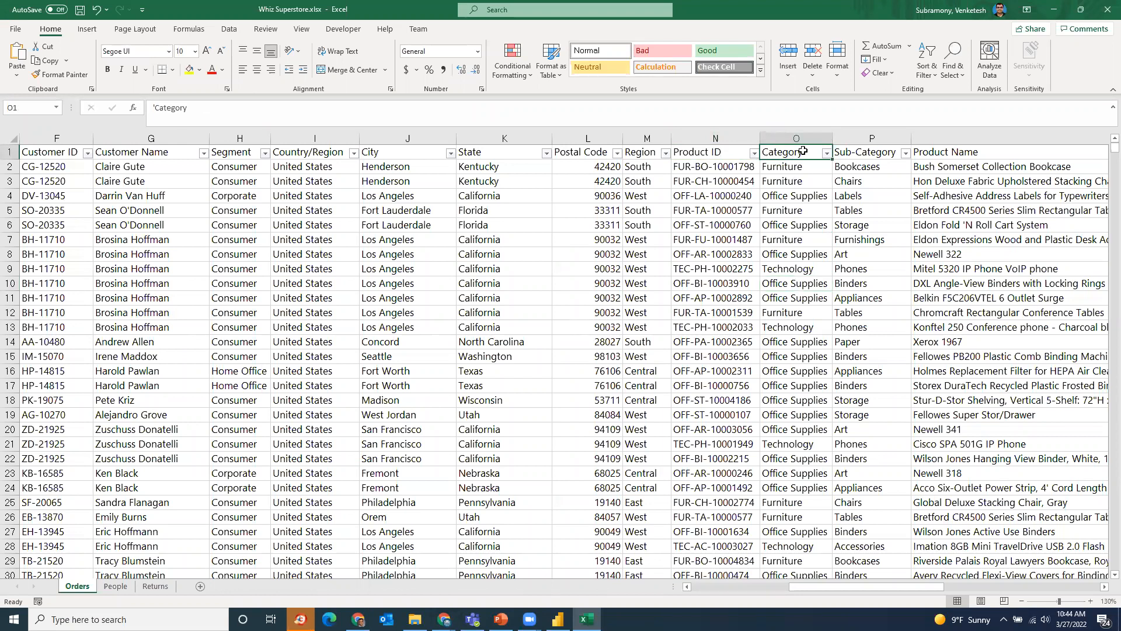
left_click(884, 151)
left_click(781, 149)
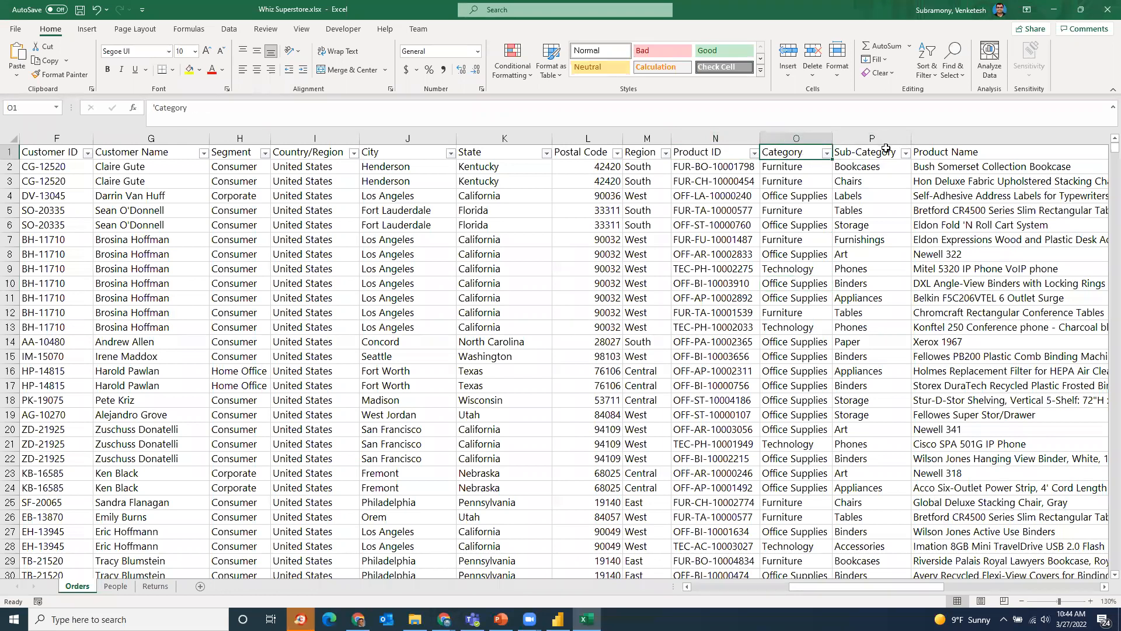
left_click(958, 155)
Examine the numeric columns at the end of the Orders sheet: Sales, Quantity, Discount and Profit
key("Right")
key("Left")
key("Left")
key("Left")
key("Right")
key("Right")
key("Right")
key("Right")
key("Left")
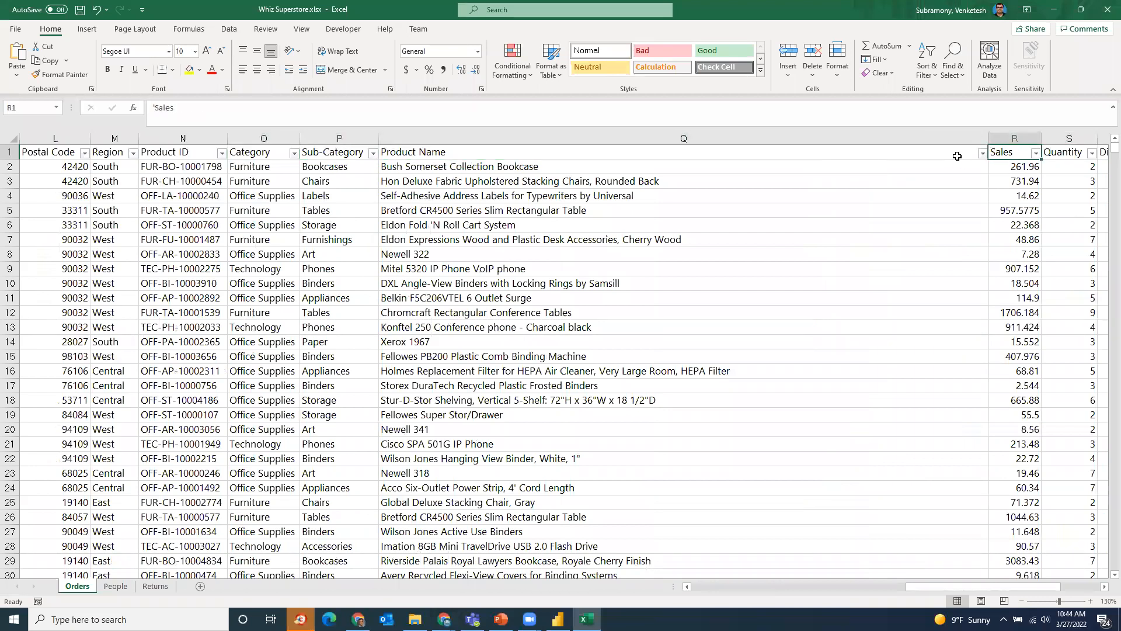
key("Down")
key("Up")
key("Right")
key("Right")
key("Left")
key("Down")
key("Right")
key("Right")
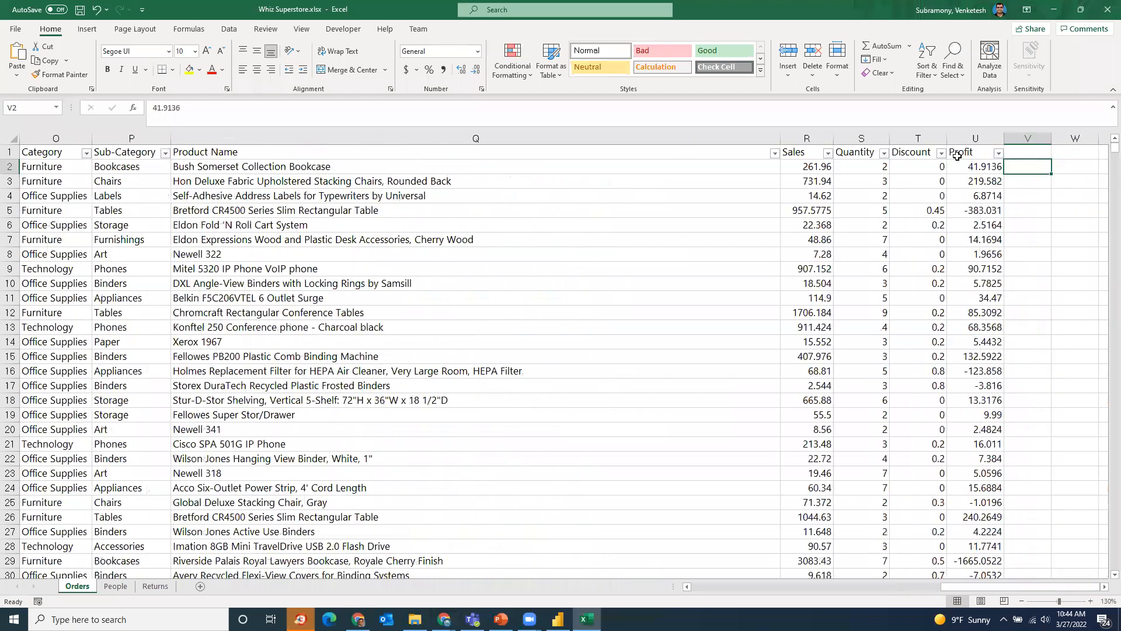
key("Up")
key("Down")
key("Left")
key("Left")
key("Left")
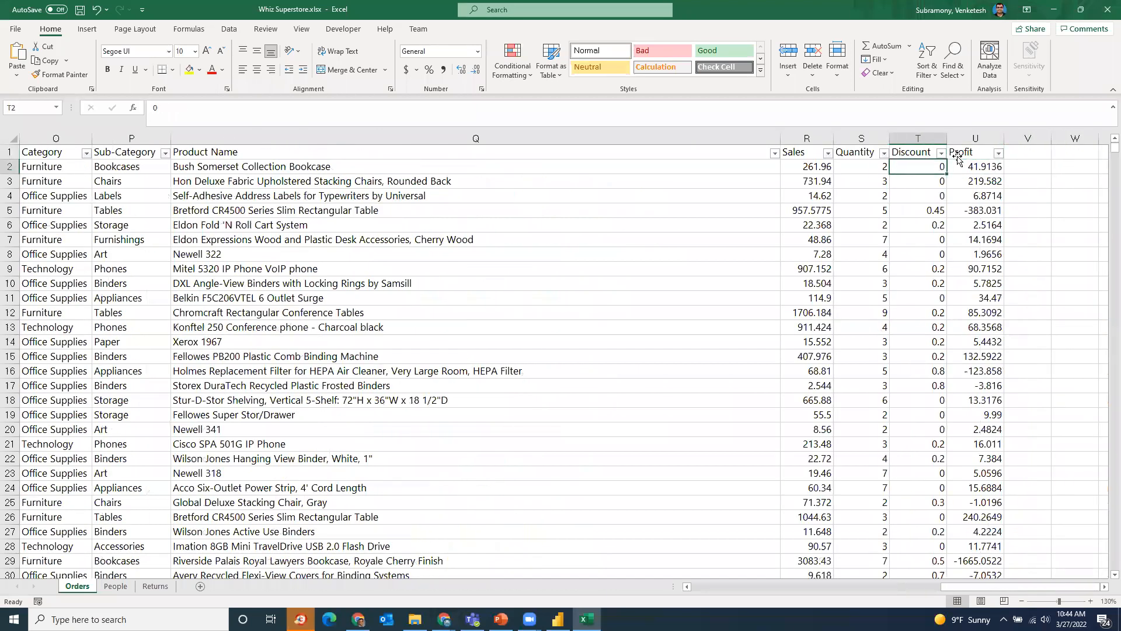
Highlight the Sales, Quantity, Discount and Profit headers together with their first data row to review the measures
key("Up")
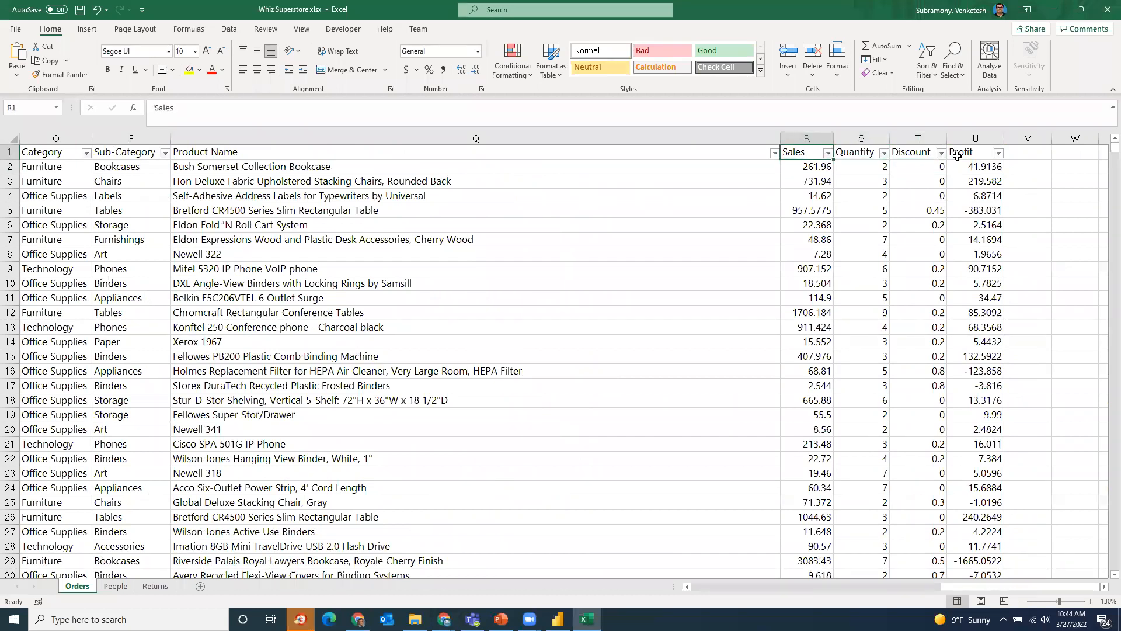
key("shift+Right")
key("shift+Right")
key("shift+Right")
key("shift+Down")
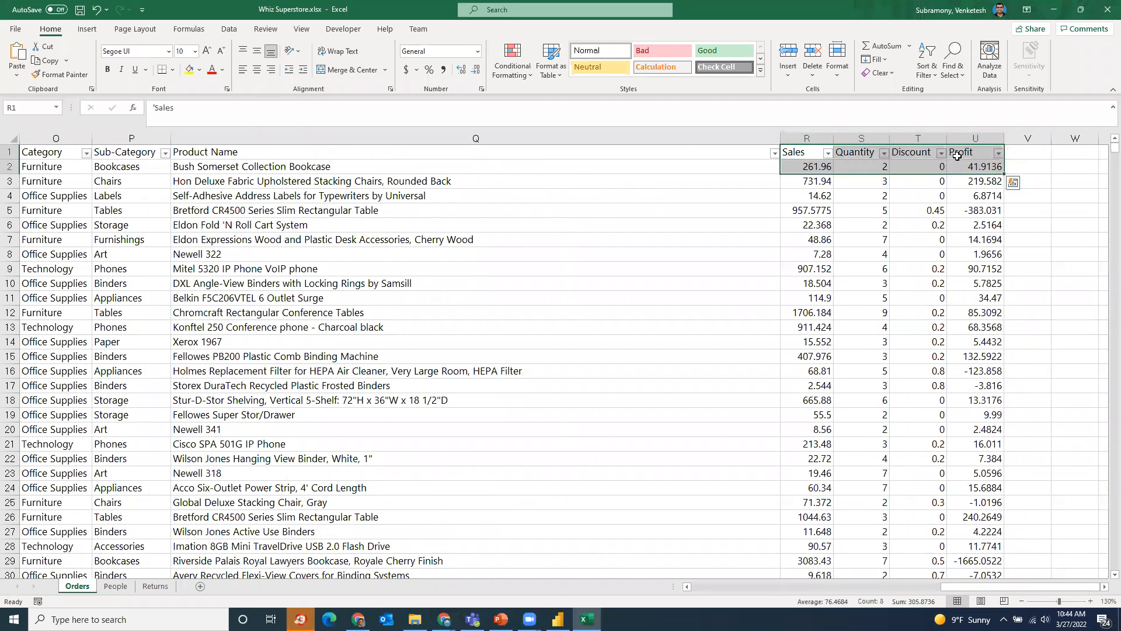
key("Up")
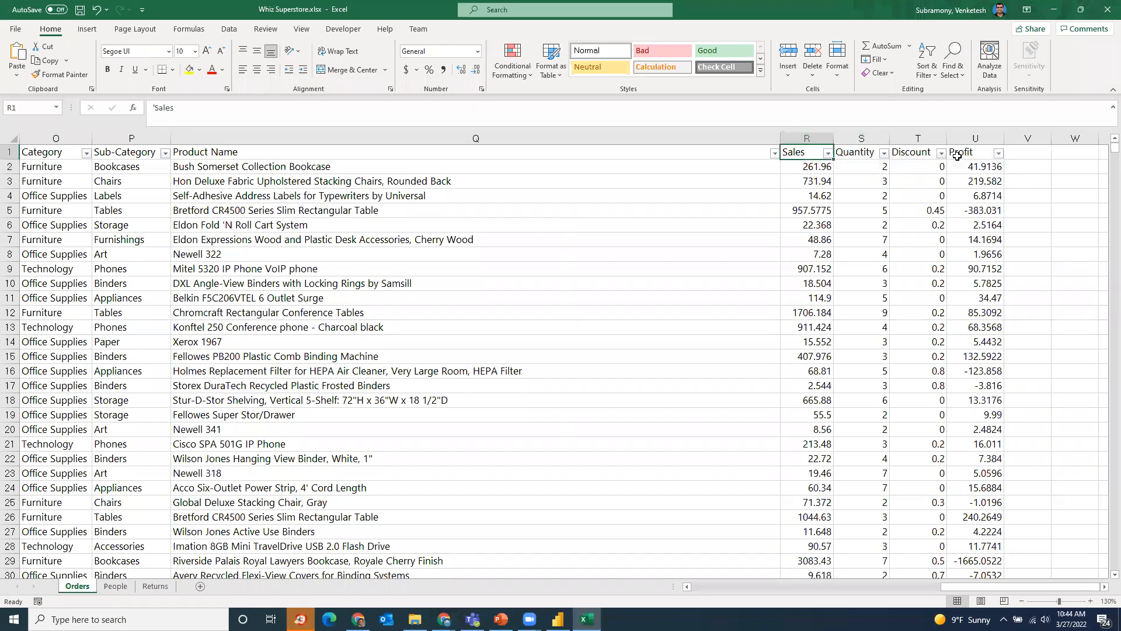
key("Down")
key("Down")
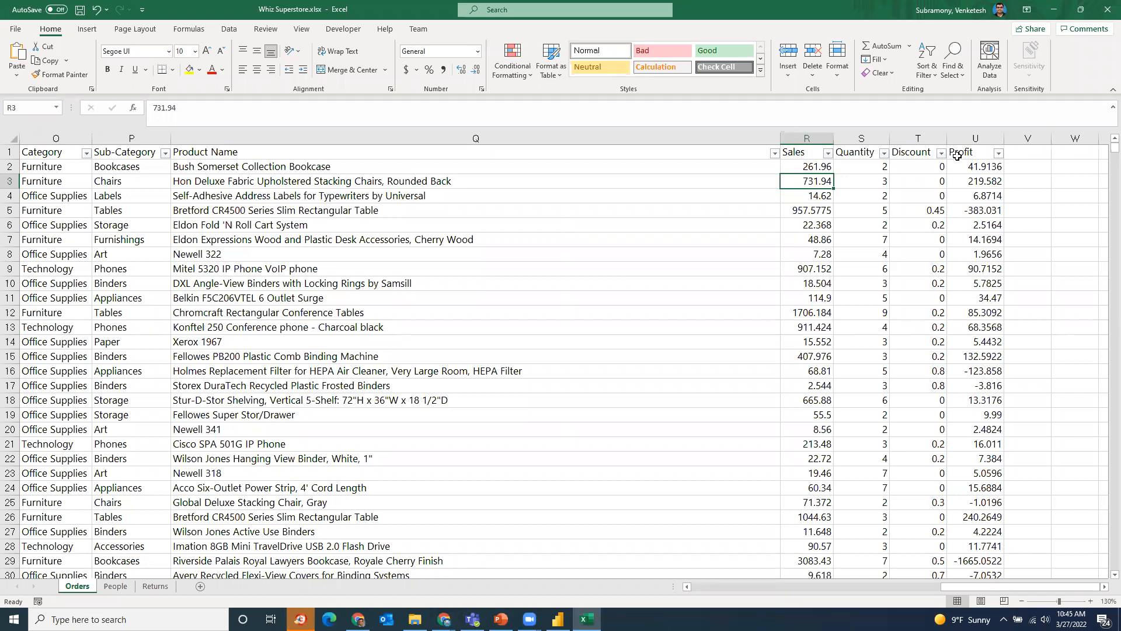
Return to the first columns of the Orders sheet and view the years listed in the Order Date filter
key("Up")
key("Up")
key("Left")
key("Left")
key("Left")
key("Left")
key("Left")
key("Left")
key("Left")
key("Left")
key("Left")
key("Left")
key("Left")
key("Left")
key("Left")
key("Left")
key("Left")
key("Left")
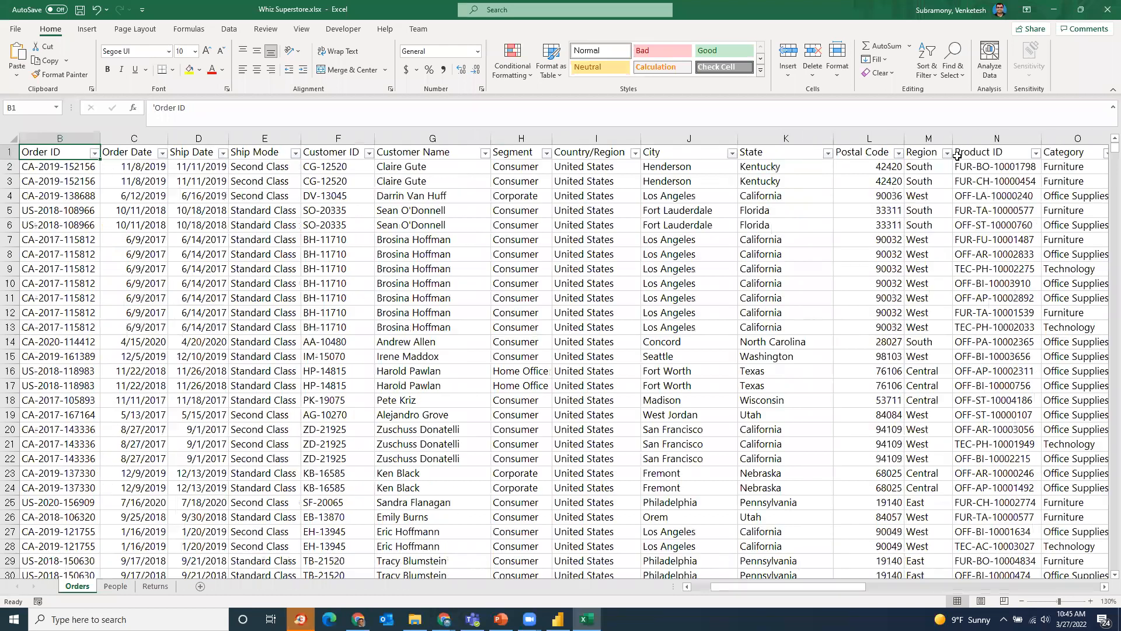
scroll(958, 156, "left", 1)
key("Right")
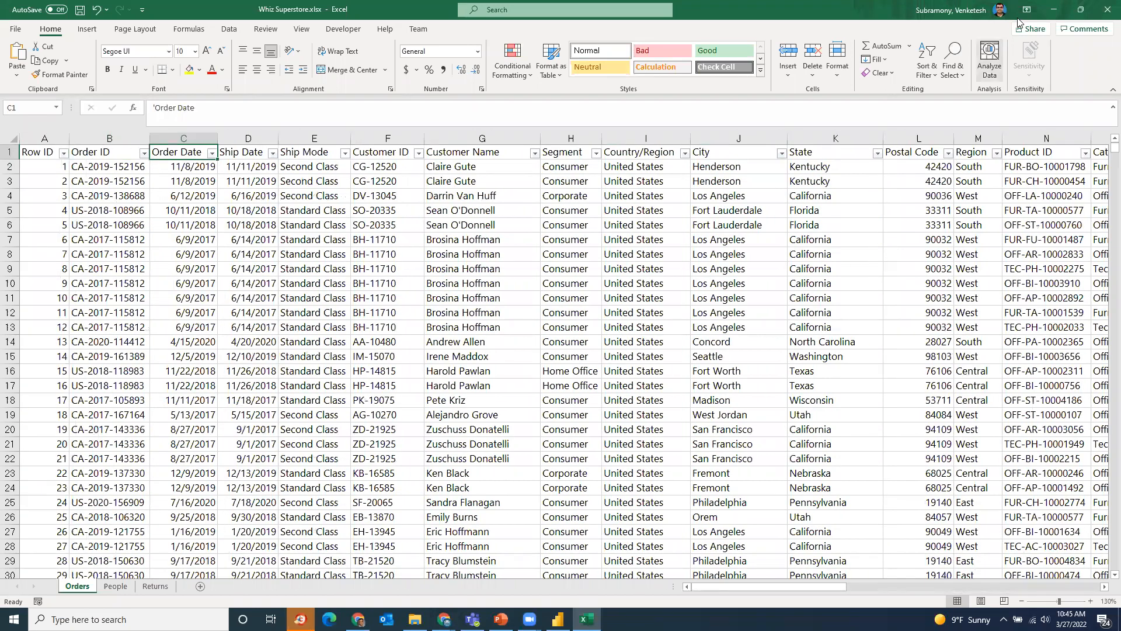
left_click(213, 153)
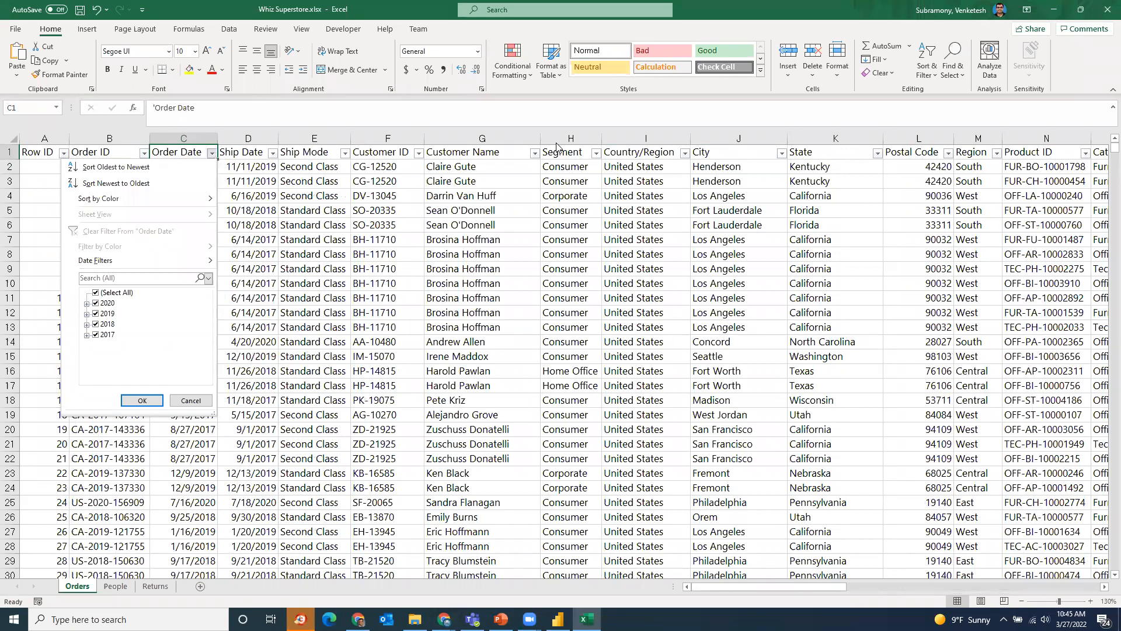
key("Escape")
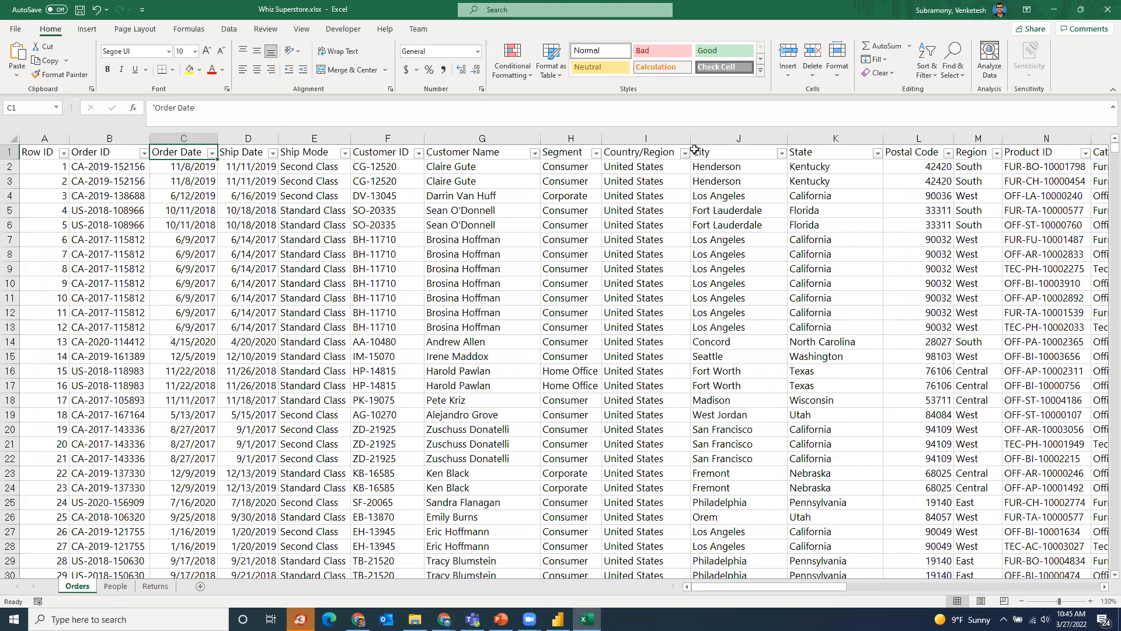
View the values listed in the State and Region filters of the Orders sheet without applying a filter
left_click(877, 154)
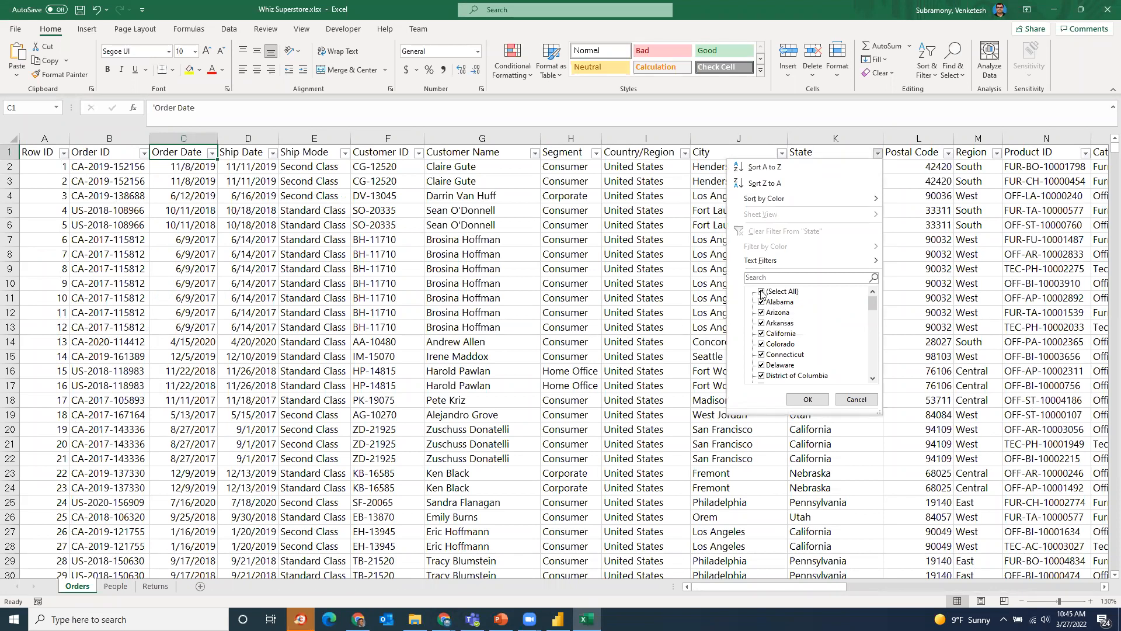
left_click(911, 201)
left_click(912, 204)
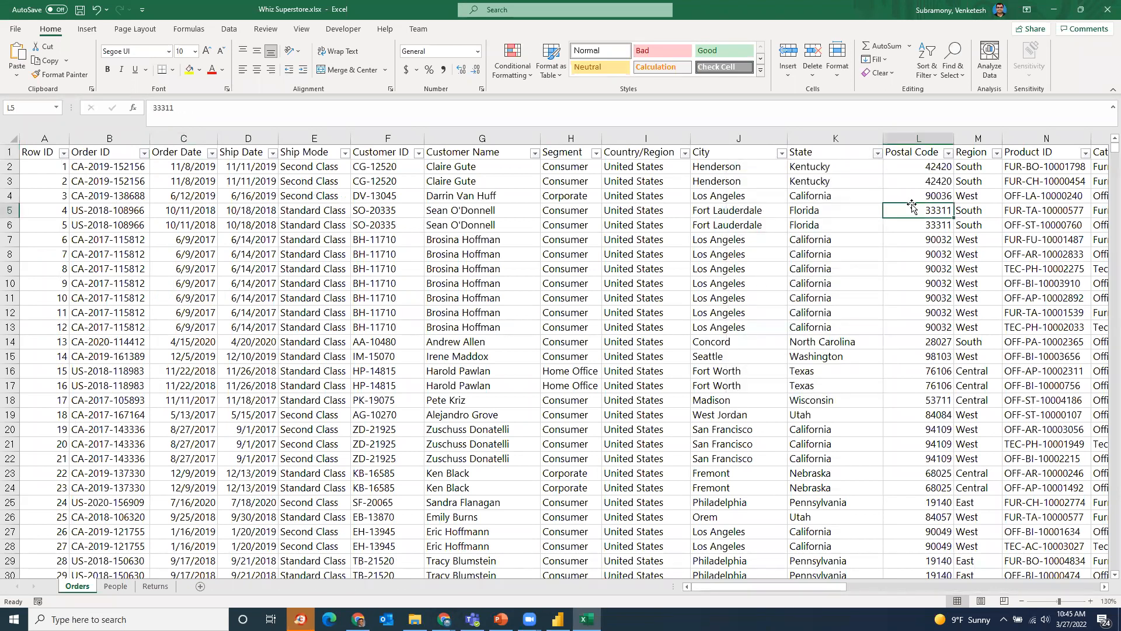
key("Right")
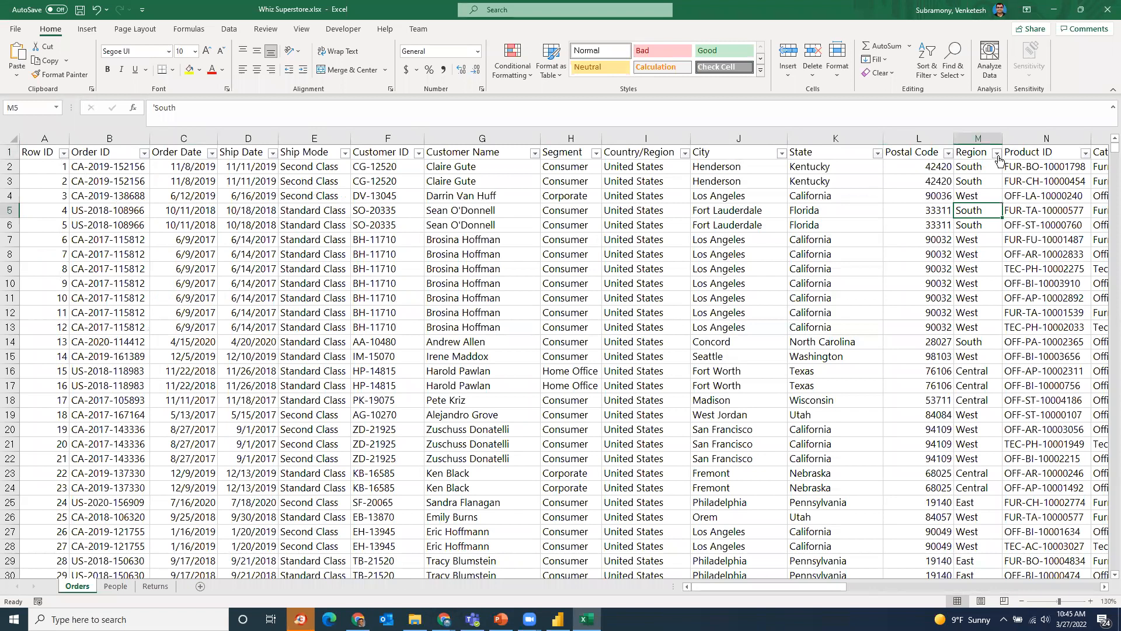
left_click(997, 154)
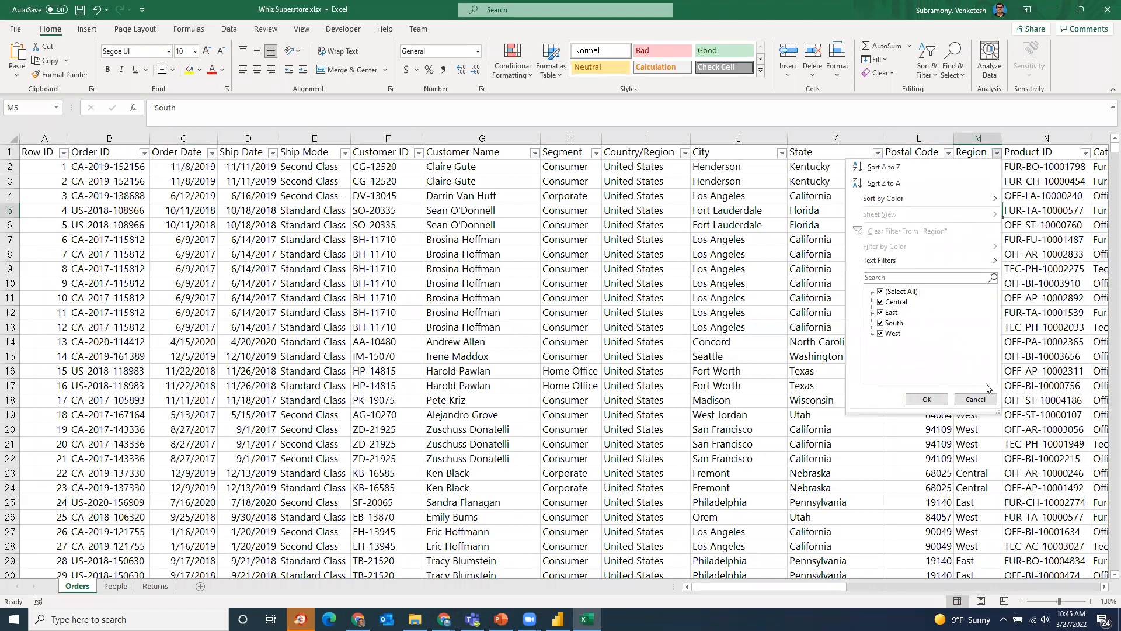
left_click(1091, 202)
left_click(1092, 203)
Review the Category, Sub-Category and Product Name columns, and return to the Row ID header in cell A1
key("Right")
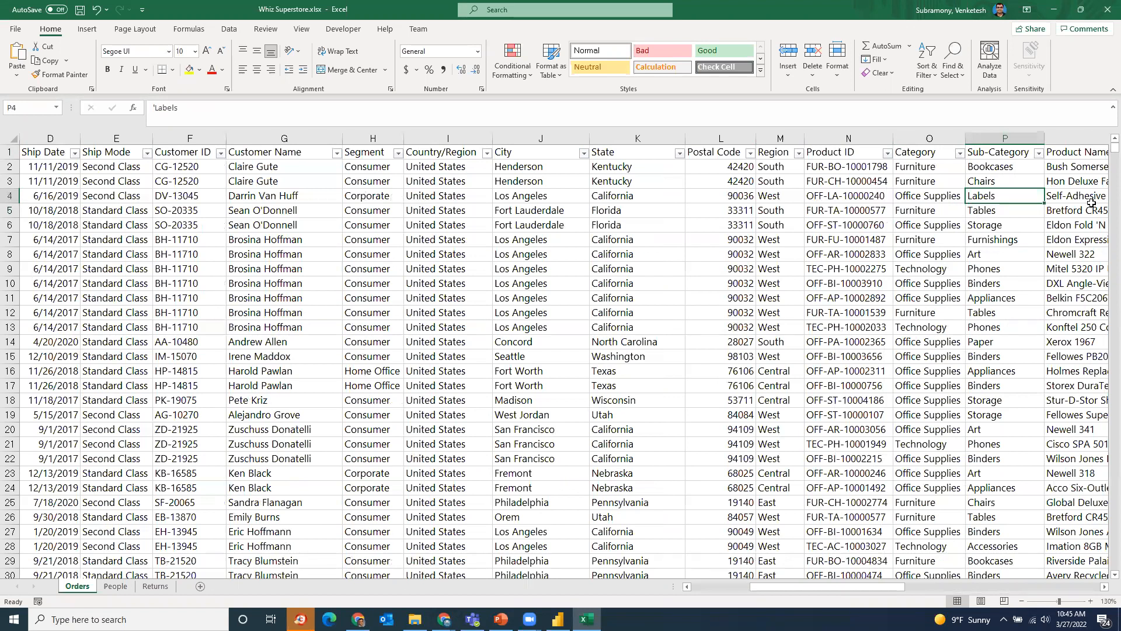
key("Right")
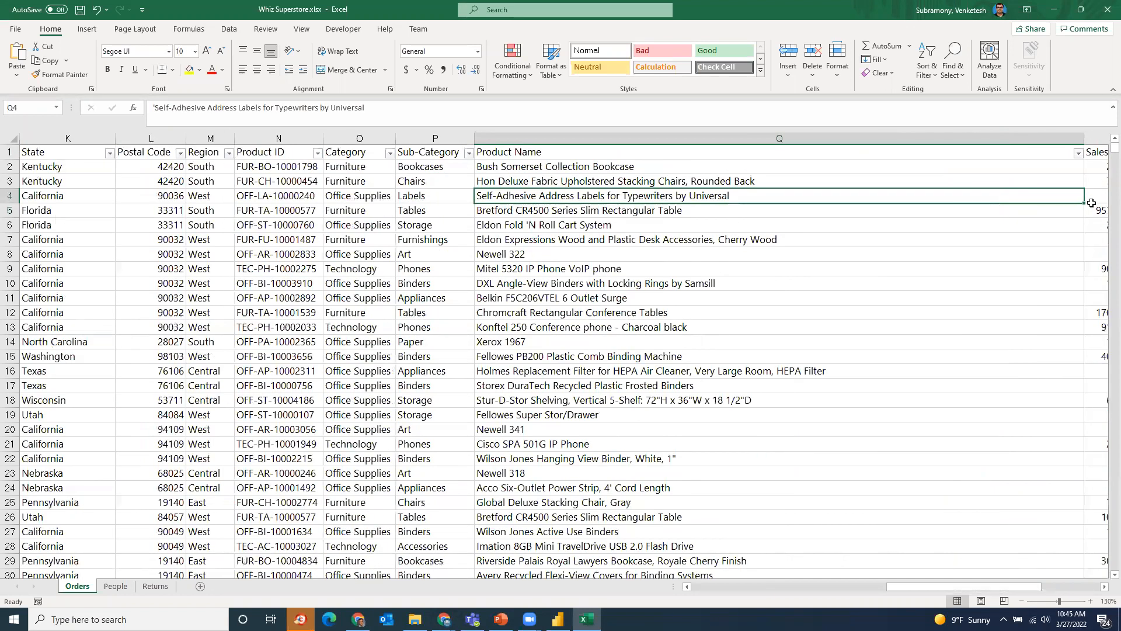
key("Left")
key("Left")
key("Right")
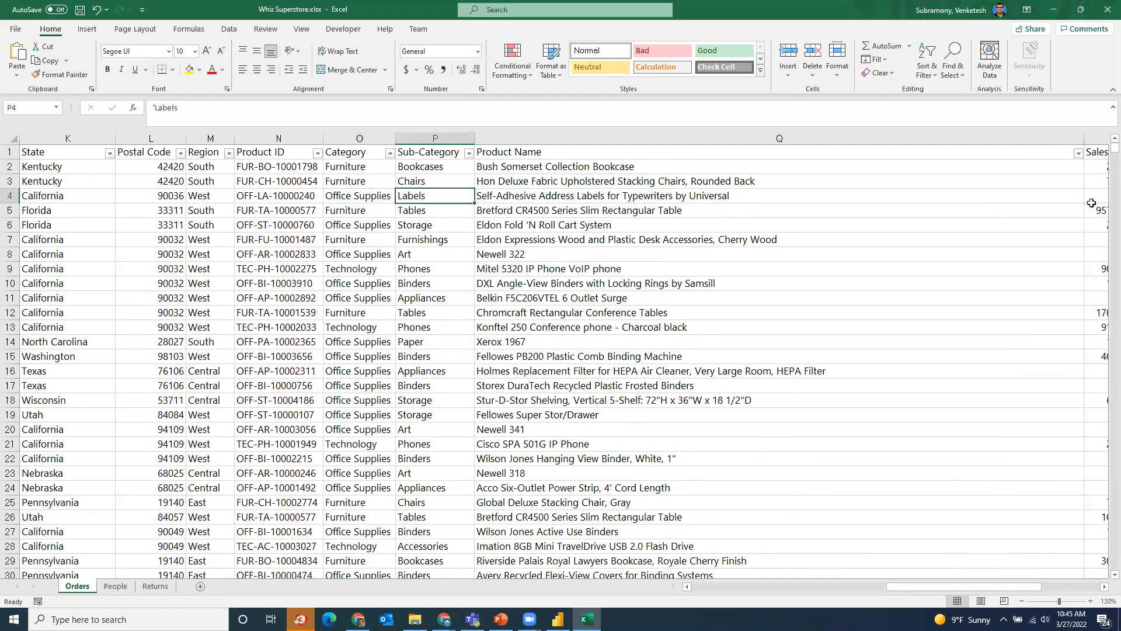
key("Left")
key("Left")
key("Left")
key("Left")
key("Left")
key("Left")
key("Left")
key("Left")
key("Left")
key("Left")
key("Left")
key("Left")
key("Left")
key("Left")
key("Left")
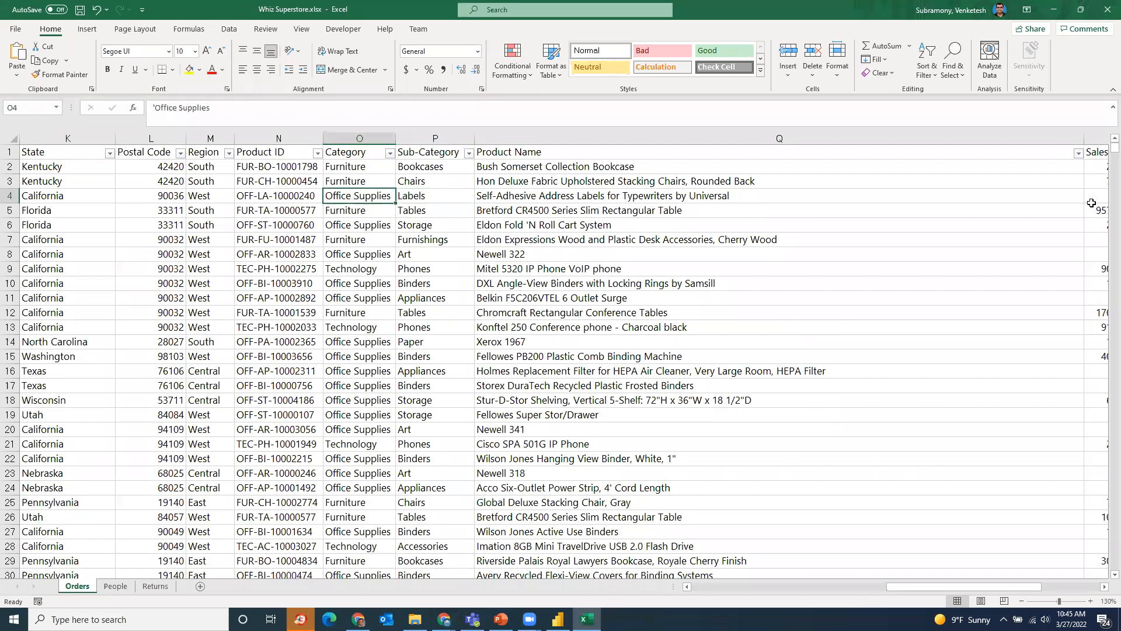
key("Up")
key("Up")
key("Up")
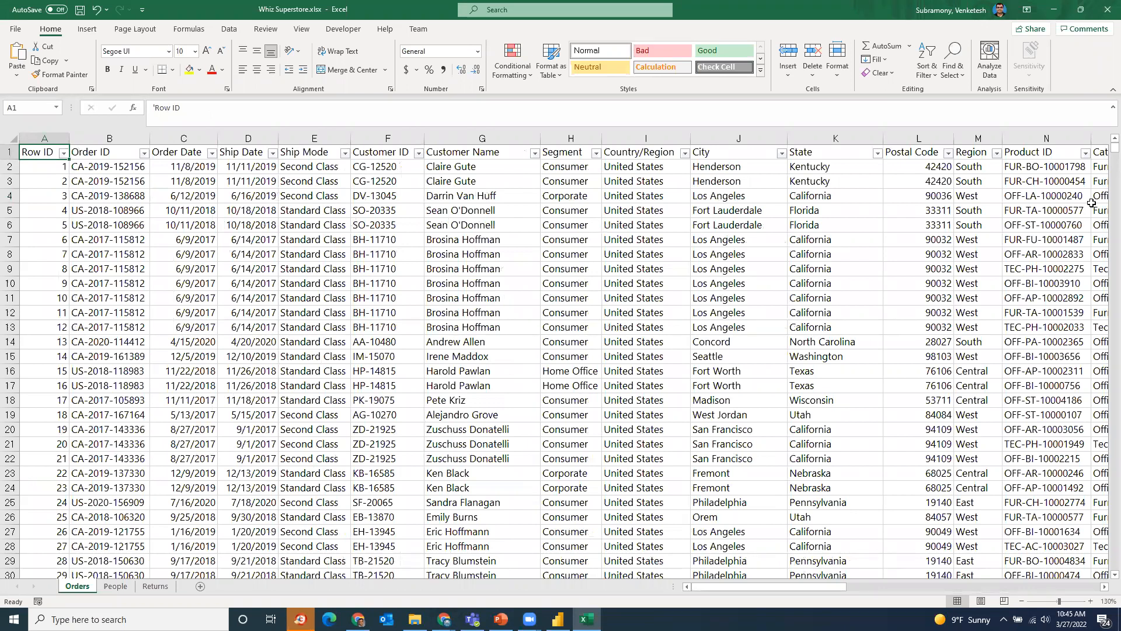
Go to the last row of the Orders sheet to check how many records it holds
key("ctrl+Down")
key("Down")
key("Up")
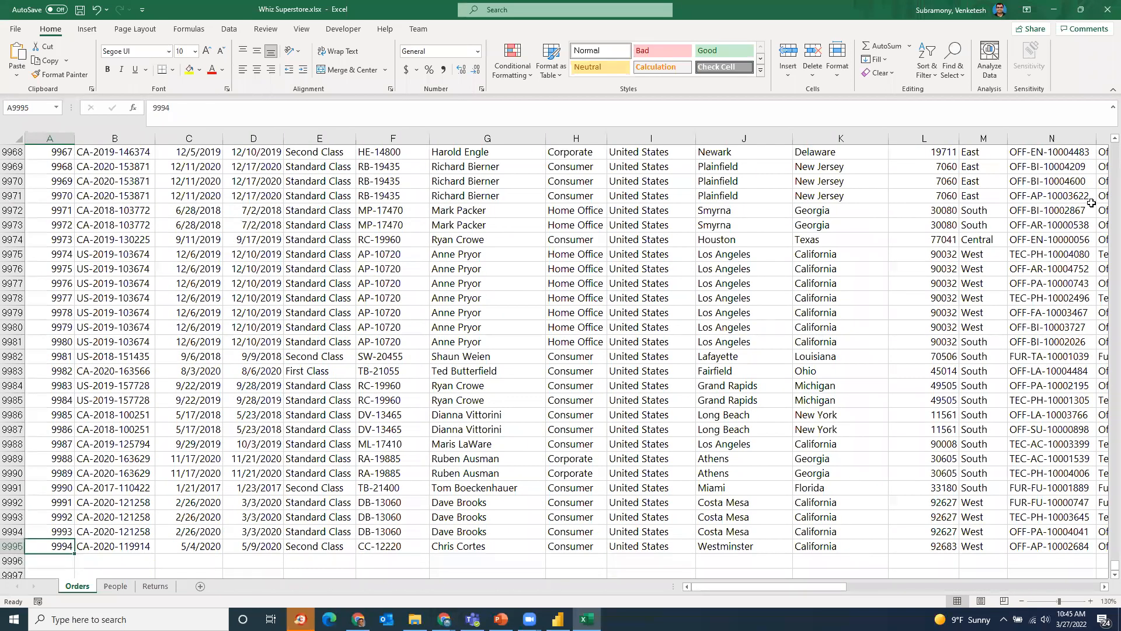
key("ctrl+Home")
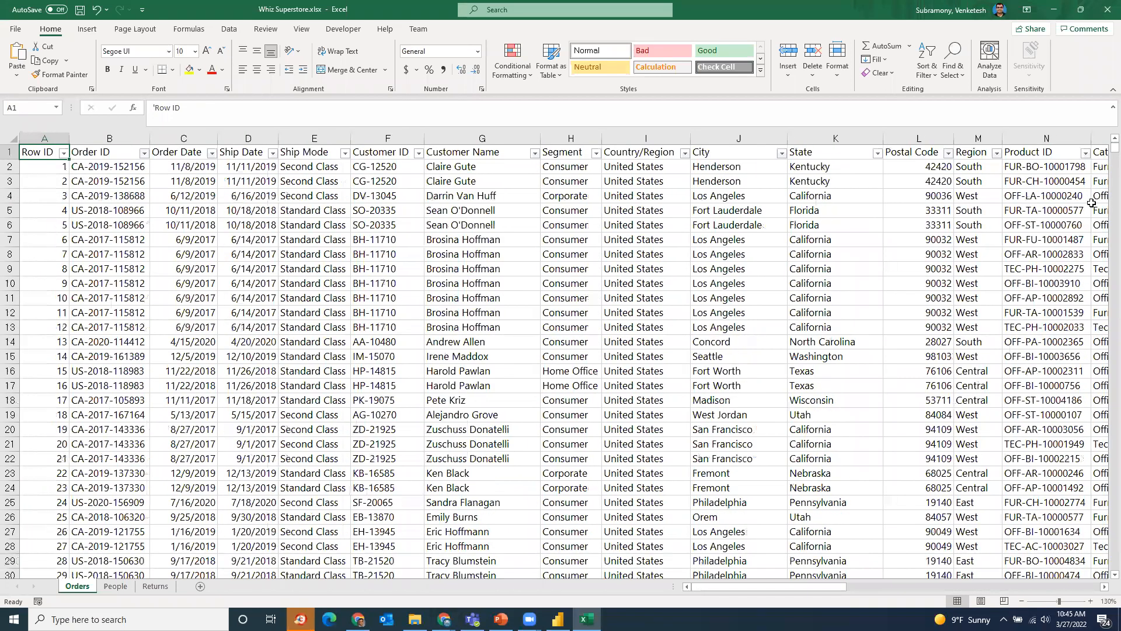
key("ctrl+Down")
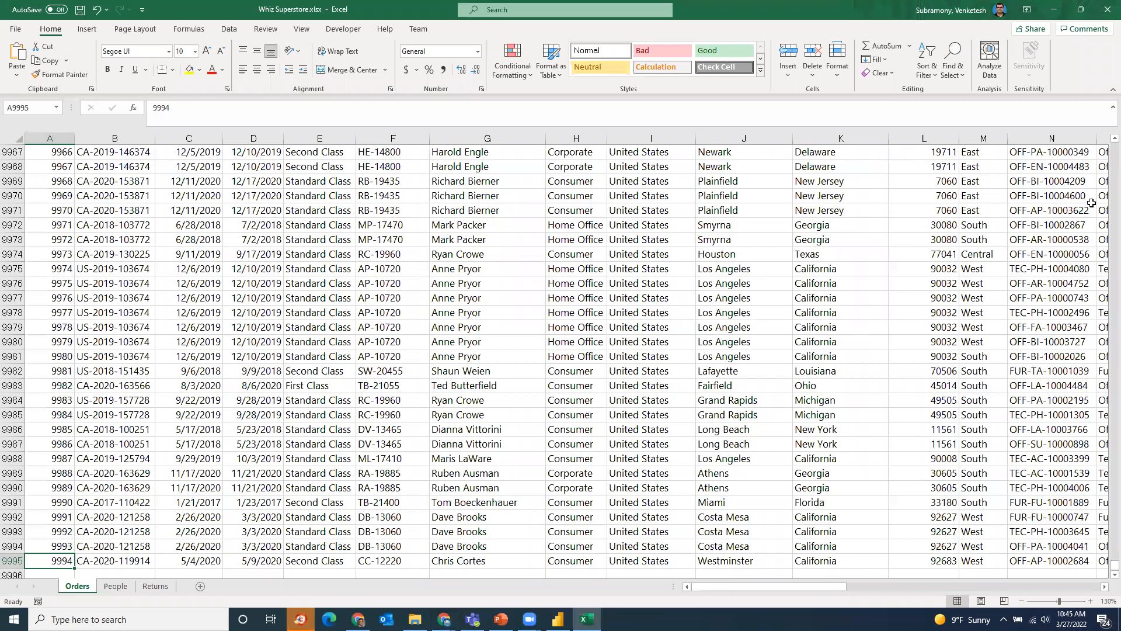
Close the Whiz Superstore workbook without saving changes and switch to Power BI Desktop
left_click(1089, 10)
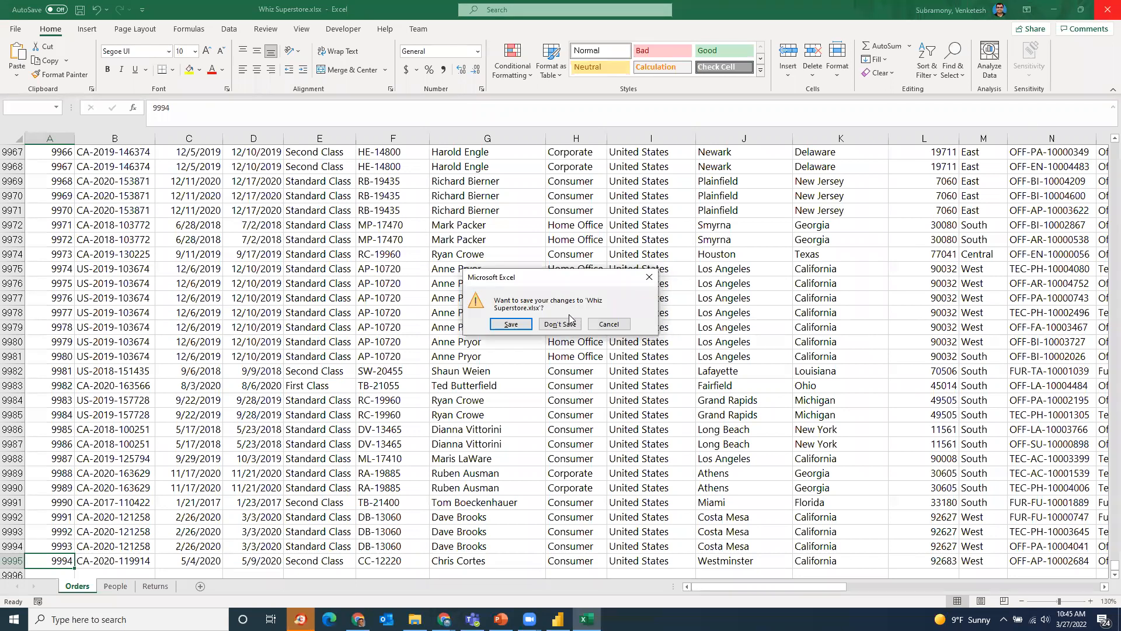
left_click(569, 326)
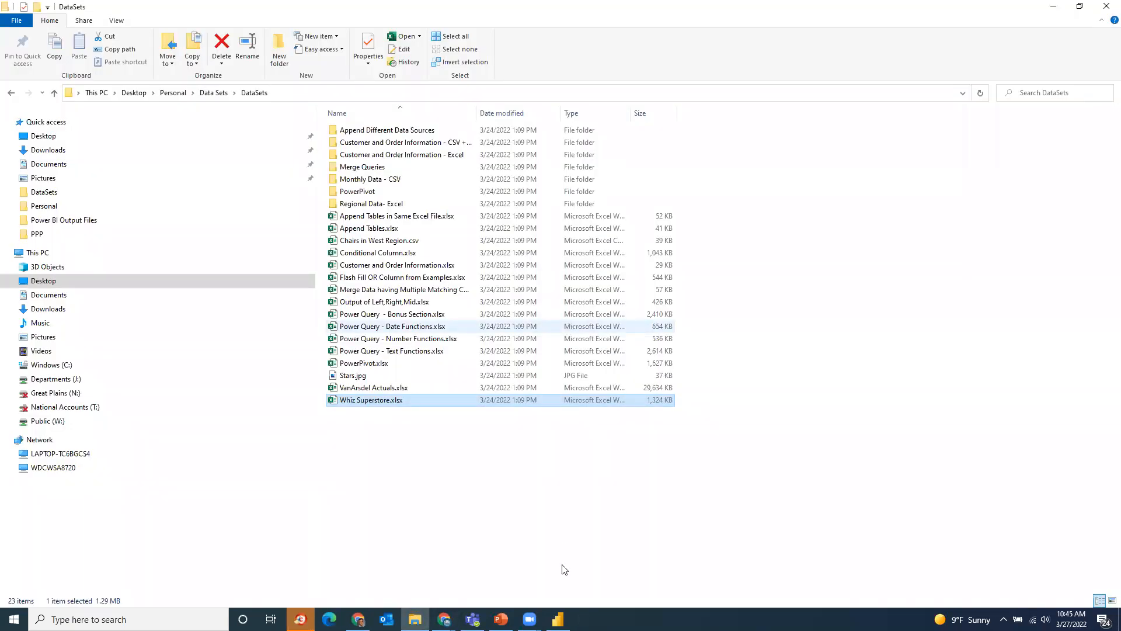
left_click(557, 619)
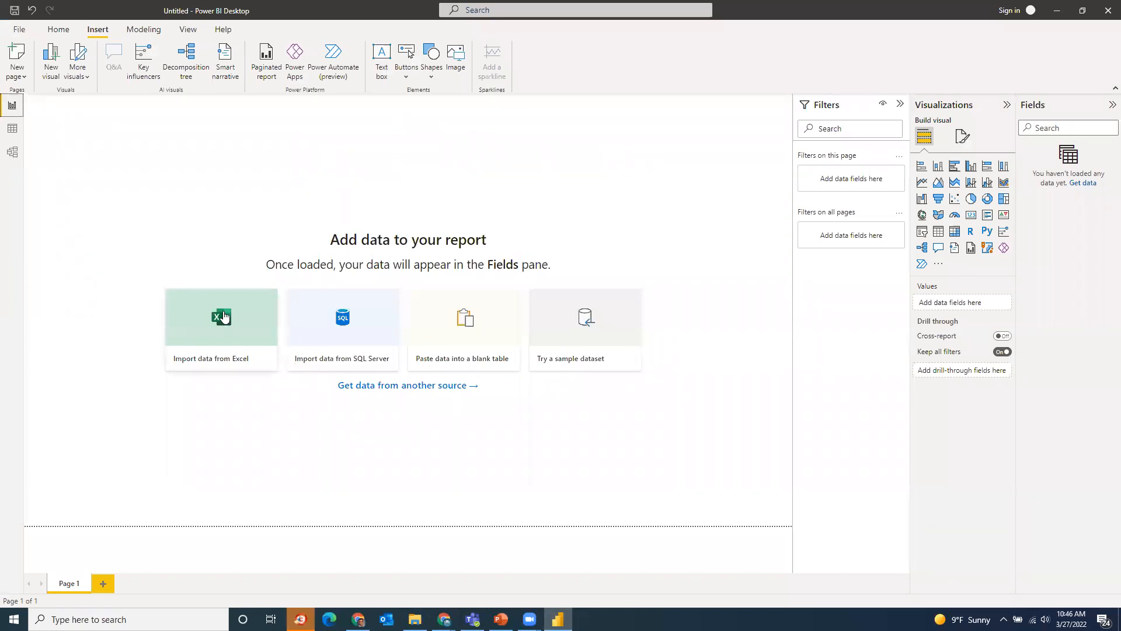
Start importing data from Excel and browse to the Desktop > Personal > Data Sets > DataSets folder
left_click(220, 331)
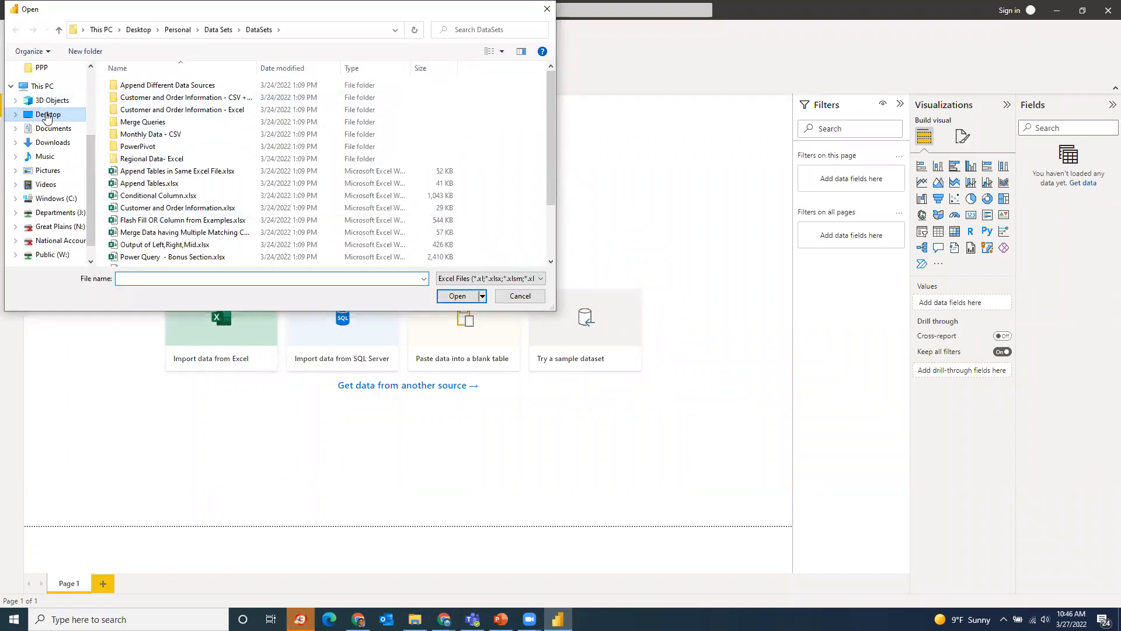
left_click(48, 117)
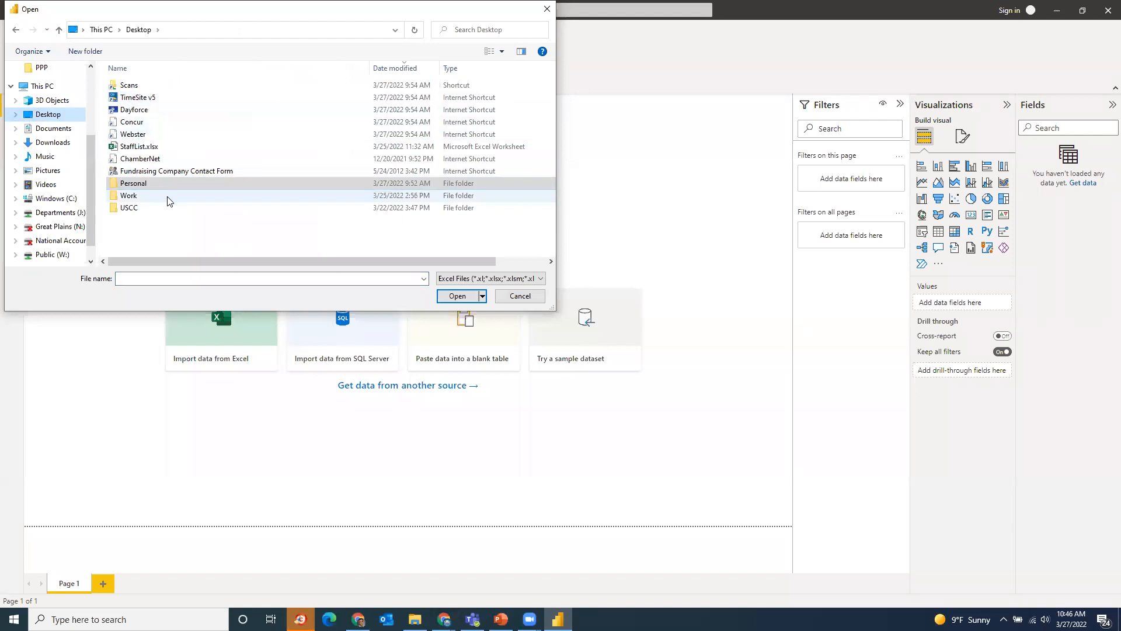
double_click(140, 183)
double_click(144, 88)
double_click(146, 86)
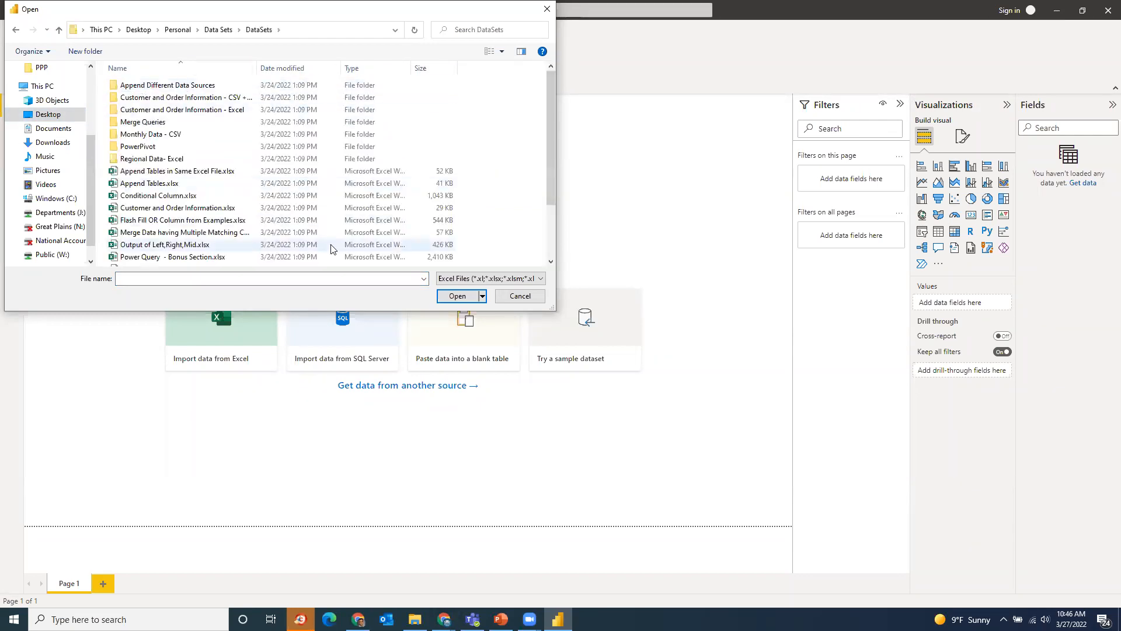
Open Whiz Superstore.xlsx from the DataSets folder as the report's data source
scroll(331, 250, "down", 2)
left_click(158, 261)
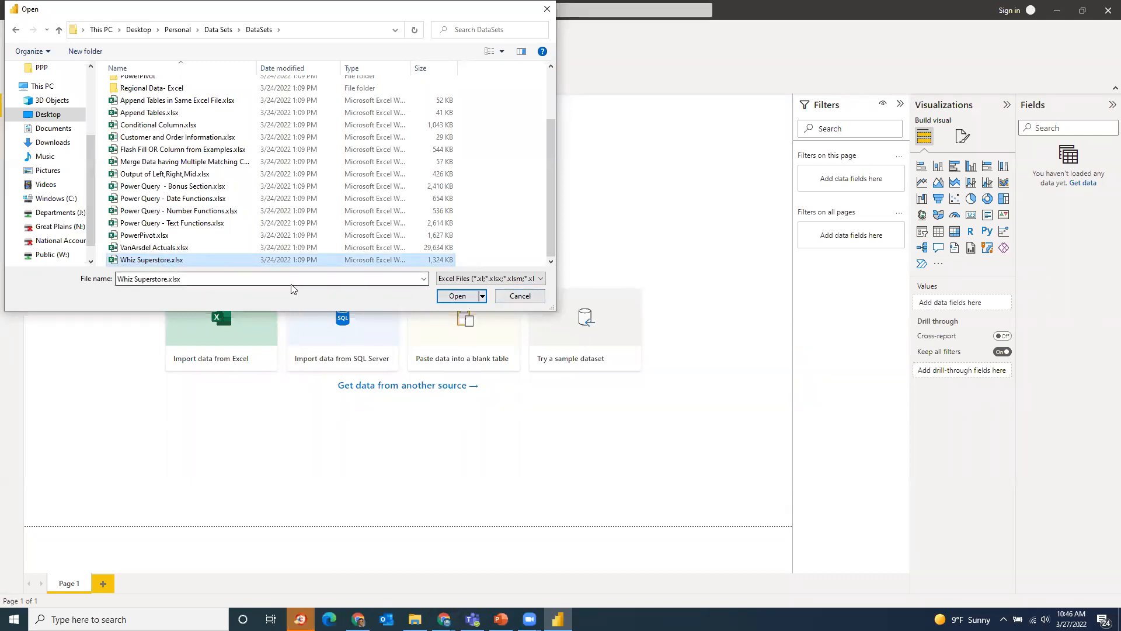
left_click(458, 296)
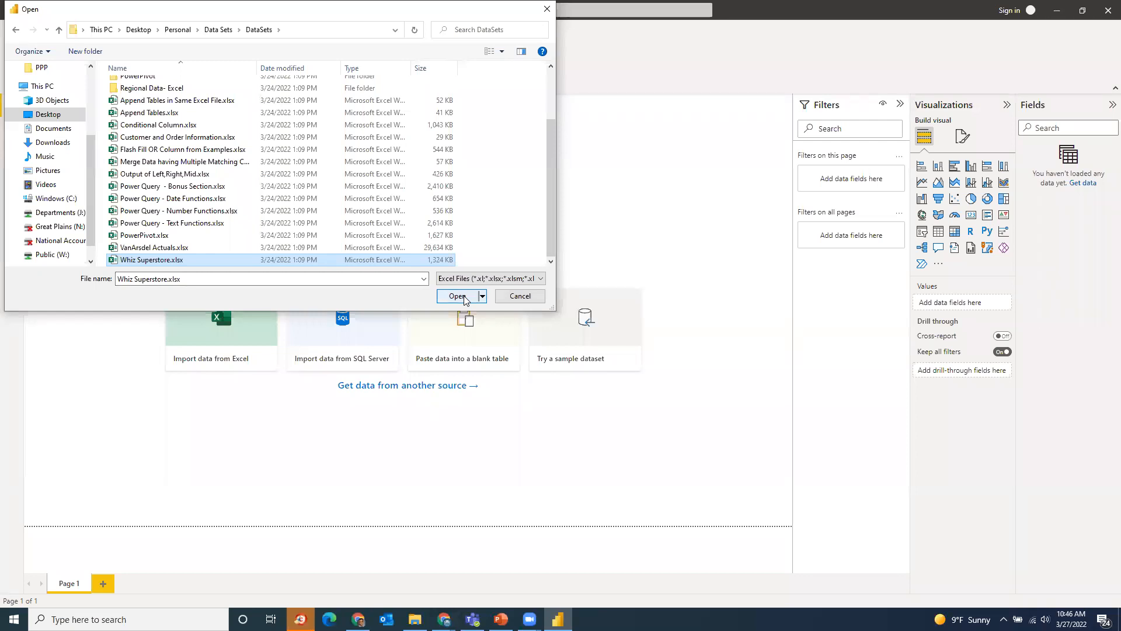
left_click(210, 247)
left_click(212, 261)
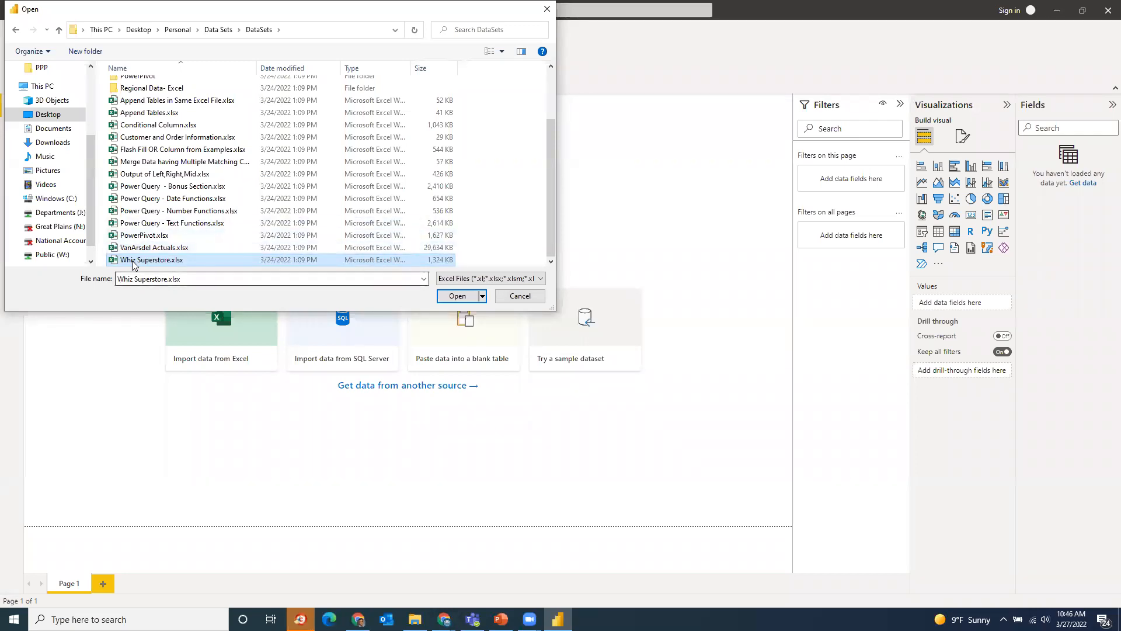
left_click(458, 297)
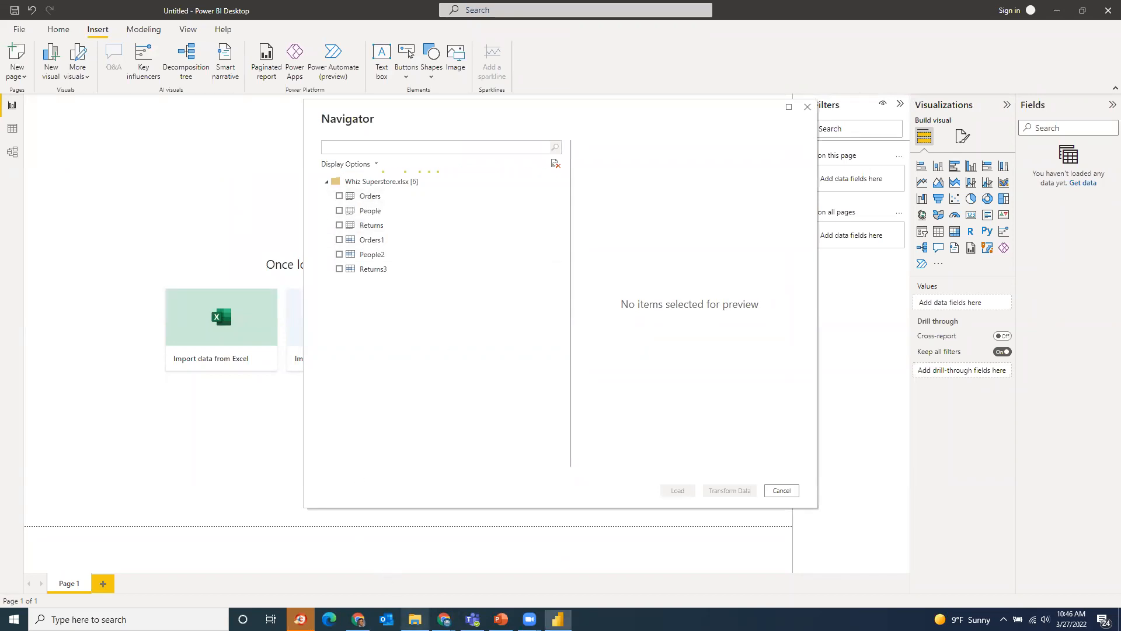
Check the Orders, People and Returns sheets of Whiz Superstore.xlsx in Excel, close it and return to the Power BI Navigator
left_click(415, 619)
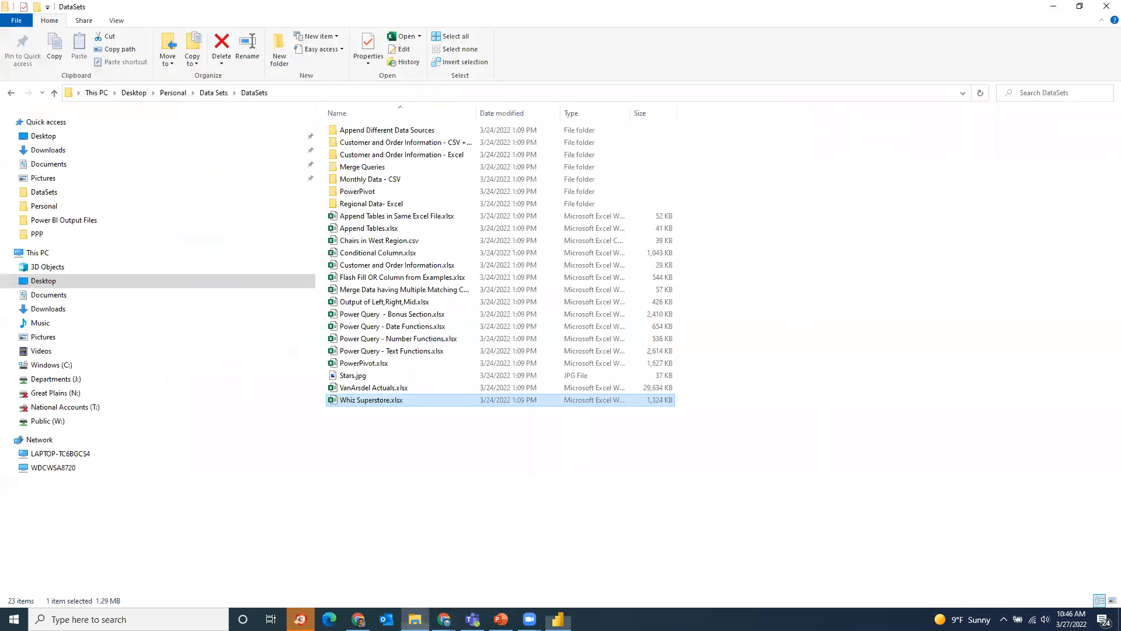
double_click(372, 401)
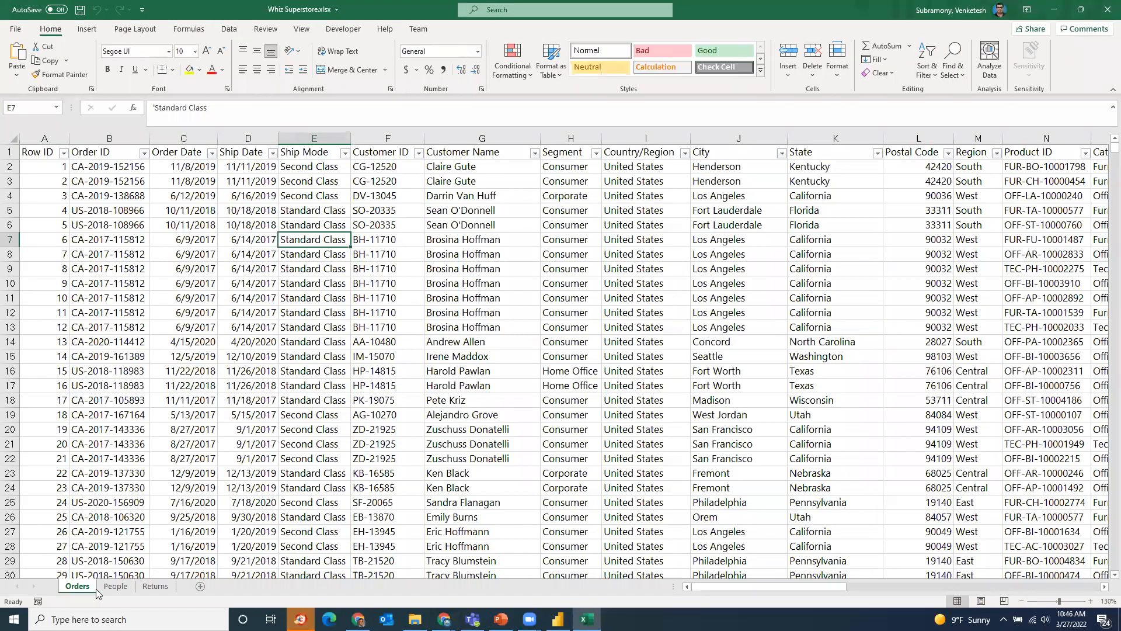
left_click(115, 586)
left_click(155, 585)
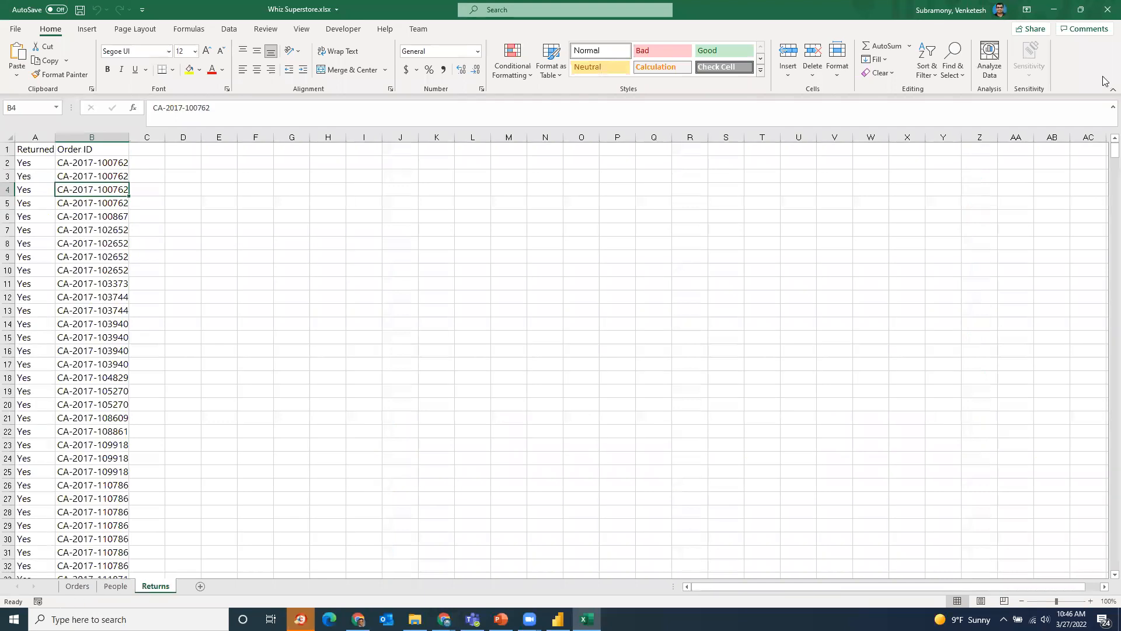
left_click(1108, 9)
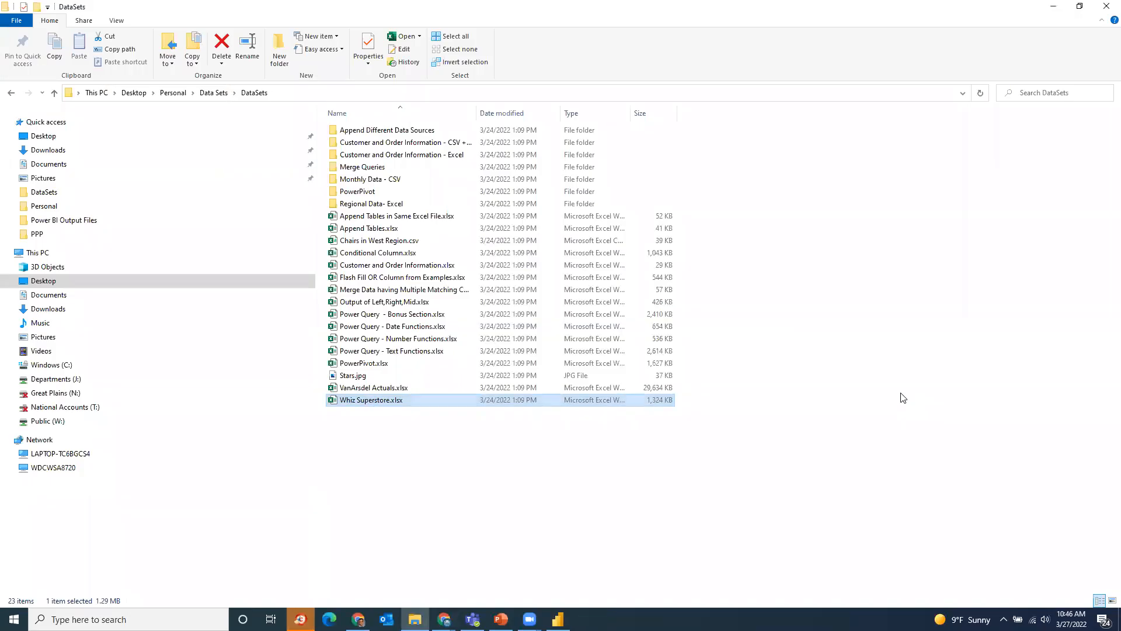
left_click(558, 619)
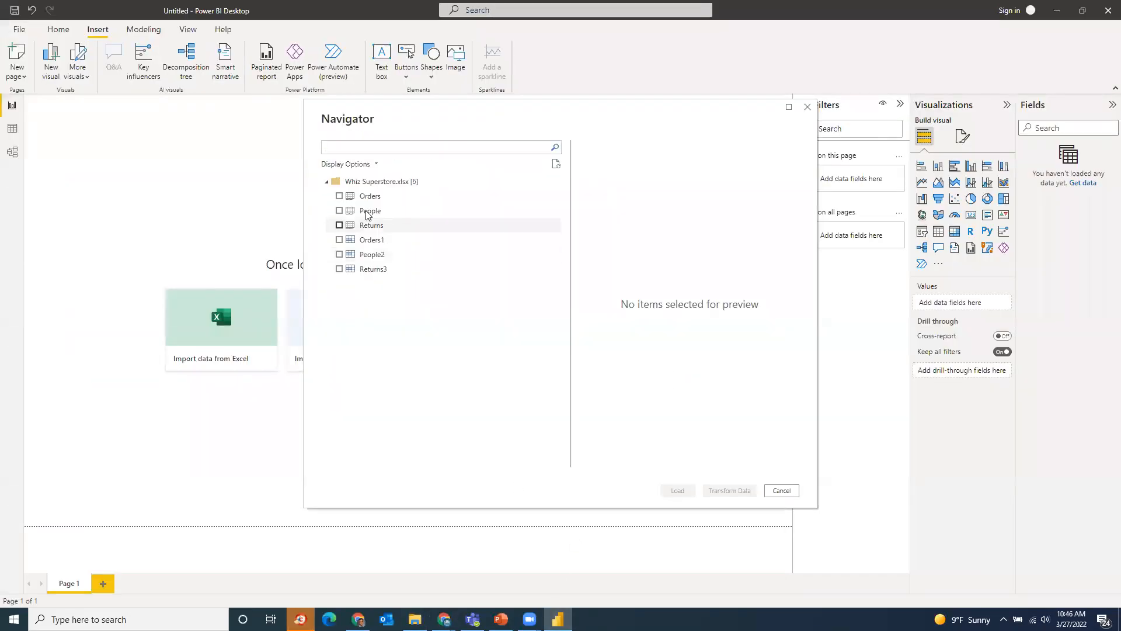
Select the Orders, People and Returns sheets of Whiz Superstore.xlsx and load them into the report
left_click(338, 198)
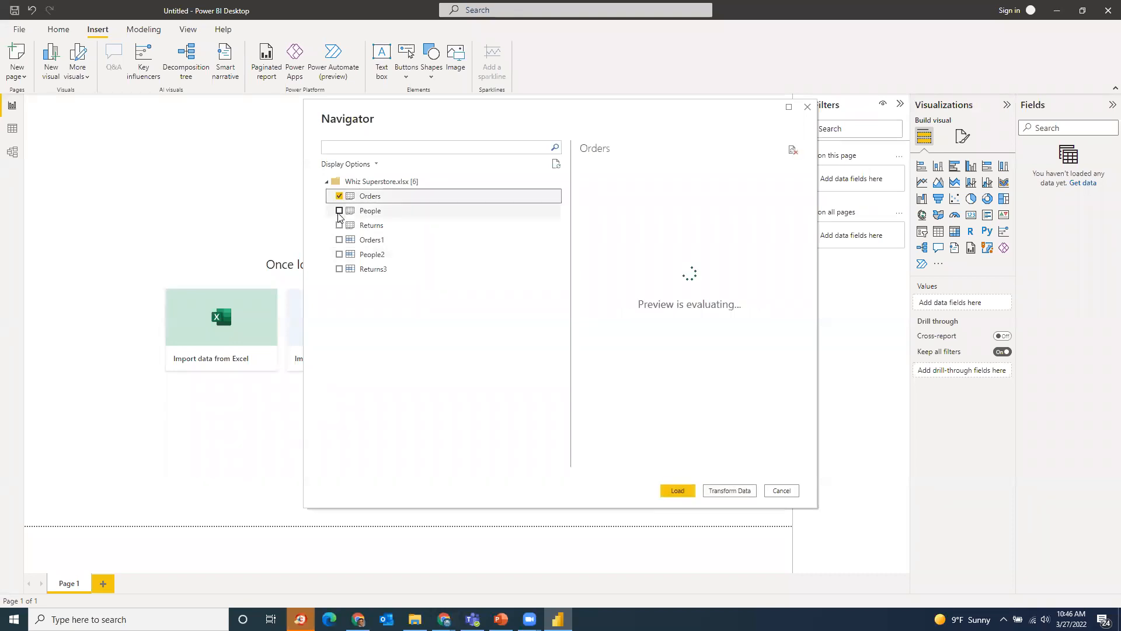
left_click(339, 211)
left_click(339, 226)
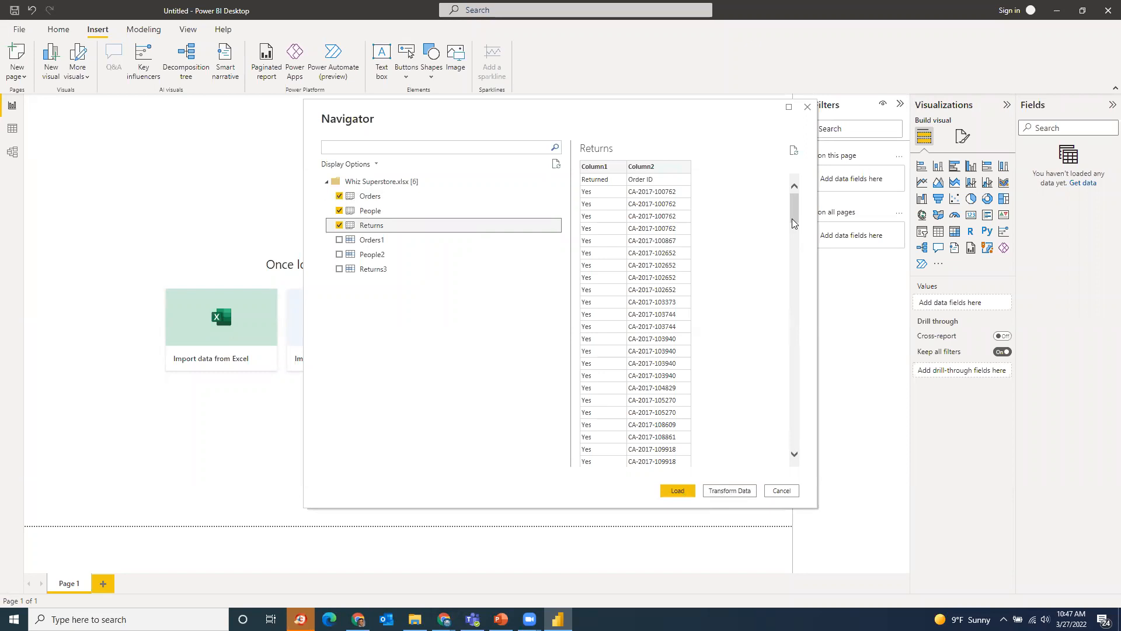
left_click(678, 497)
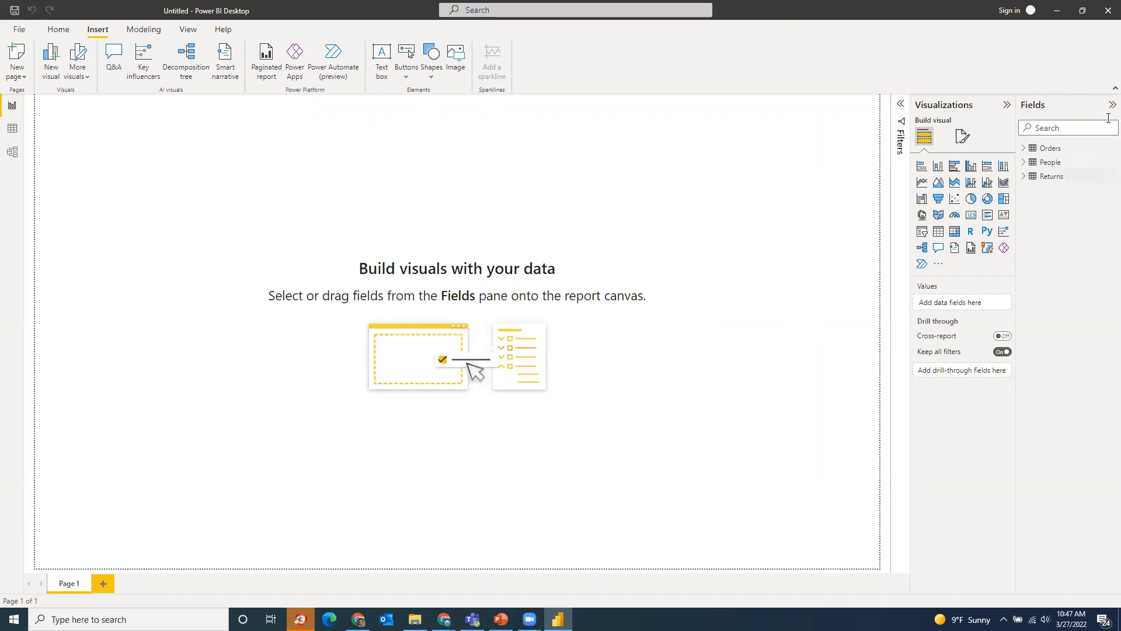
Examine the fields of the loaded Orders, People and Returns tables, collapsing each one again
left_click(1025, 149)
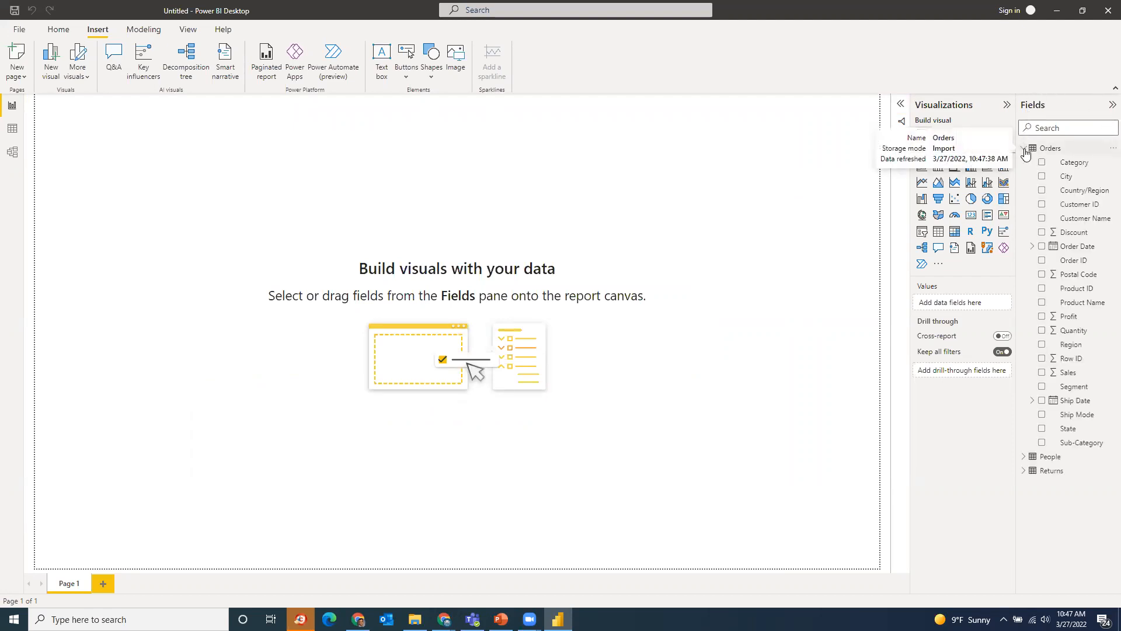
left_click(1026, 150)
left_click(1024, 163)
left_click(1025, 164)
left_click(1025, 179)
left_click(1025, 178)
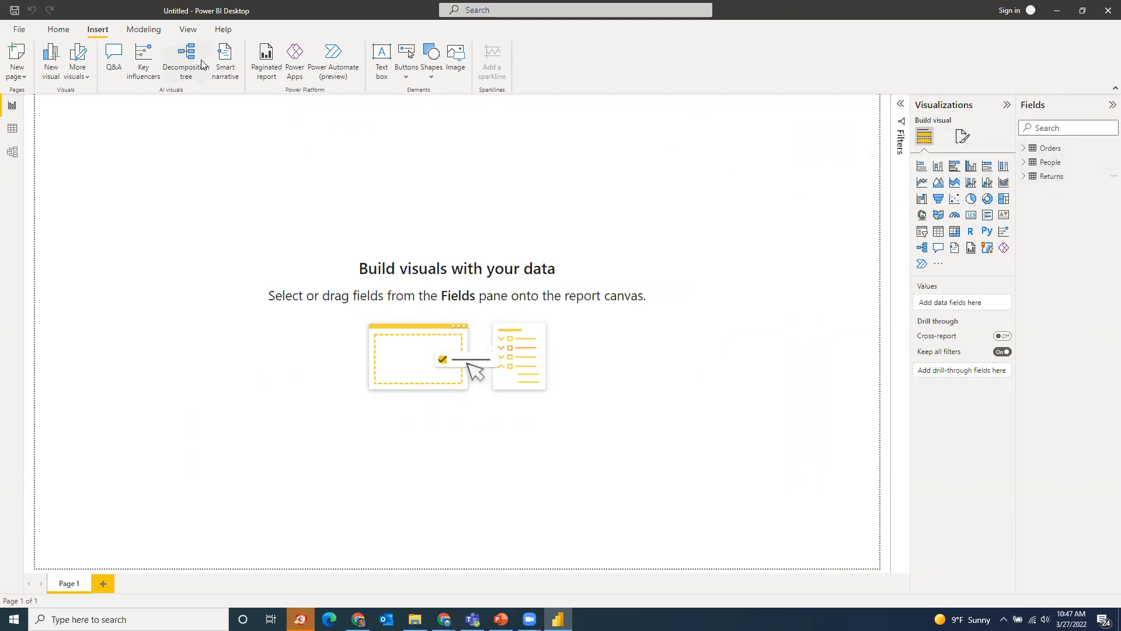
Look through the data and model views, make the Returns table card taller, and return to the report view
left_click(13, 129)
left_click(13, 156)
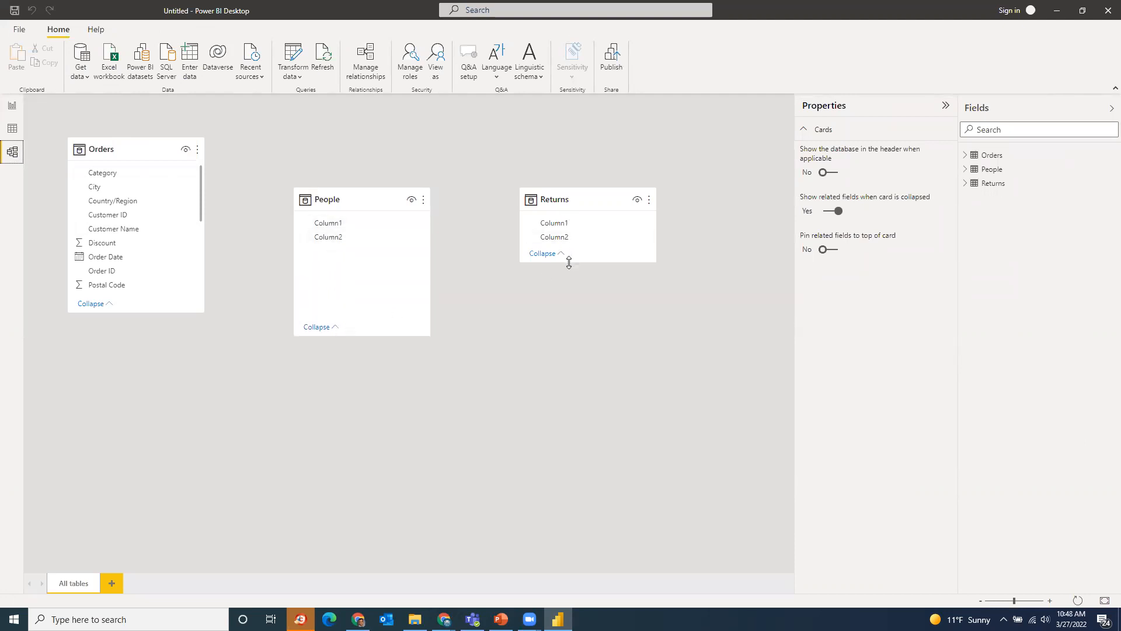
left_click_drag(569, 263, 571, 323)
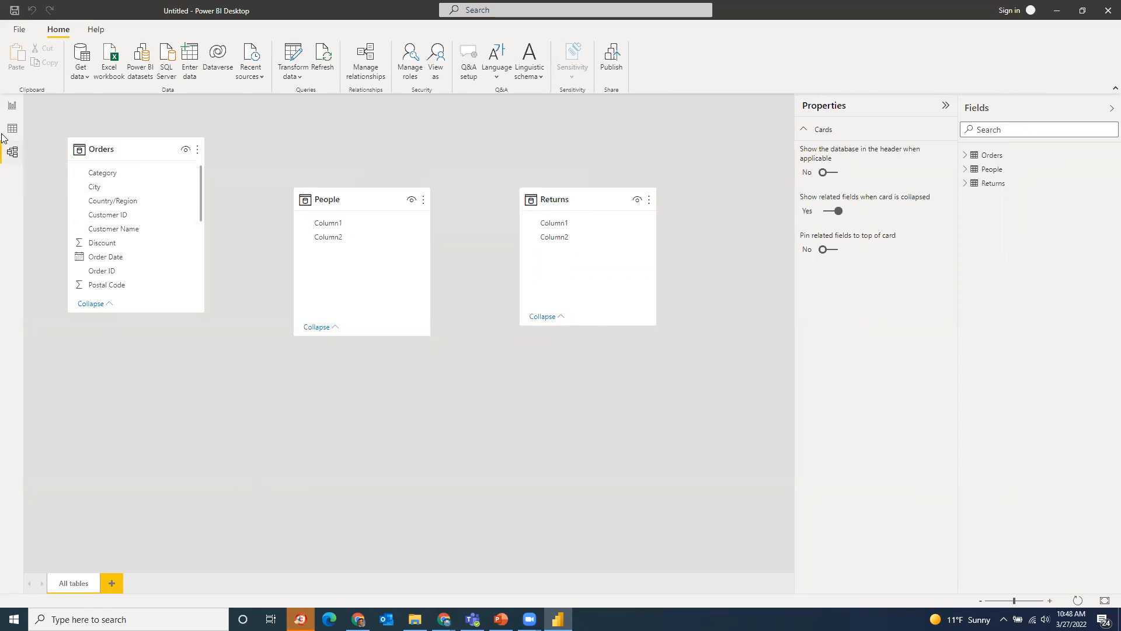
left_click(13, 108)
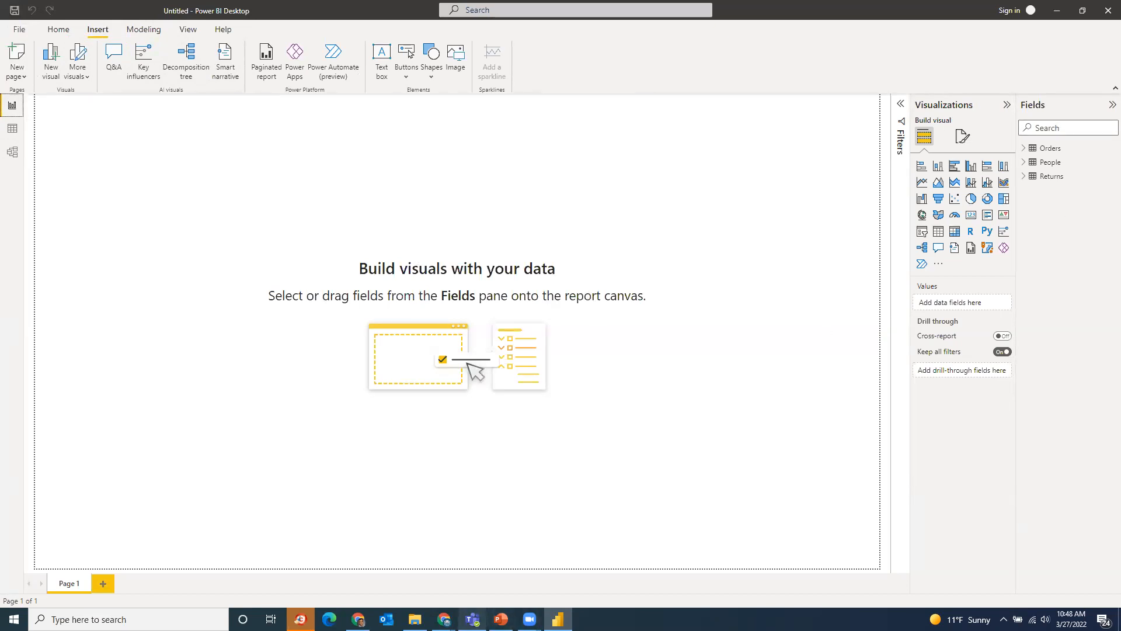
Switch to the PowerPoint presentation Power BI.pptx and show slide 17, Power BI – Canvas
left_click(501, 619)
left_click(98, 374)
left_click(98, 484)
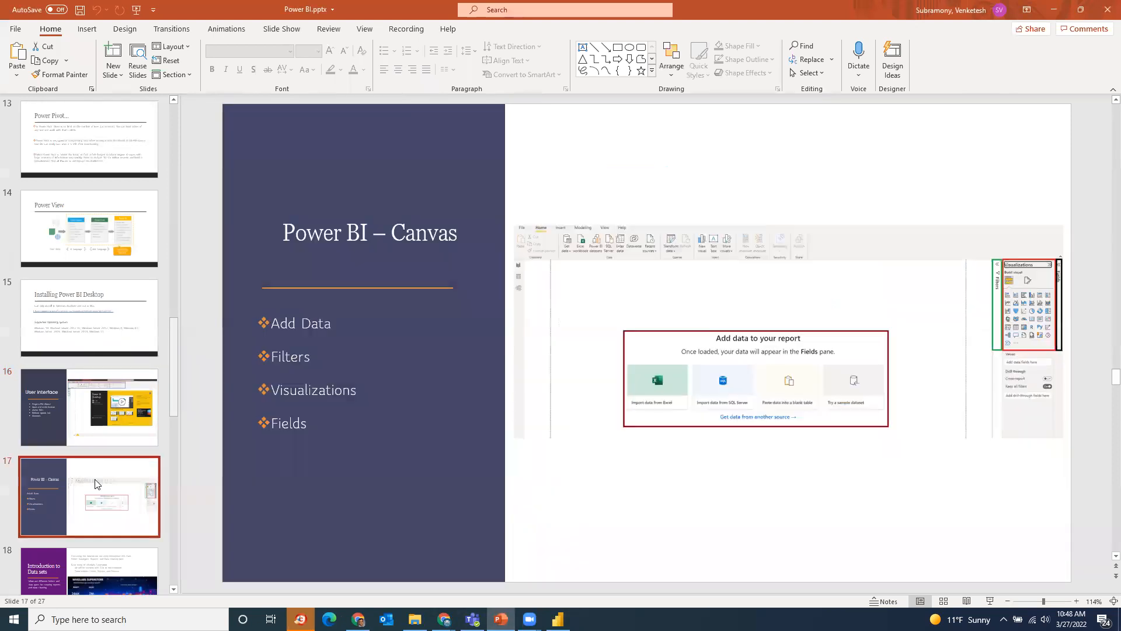
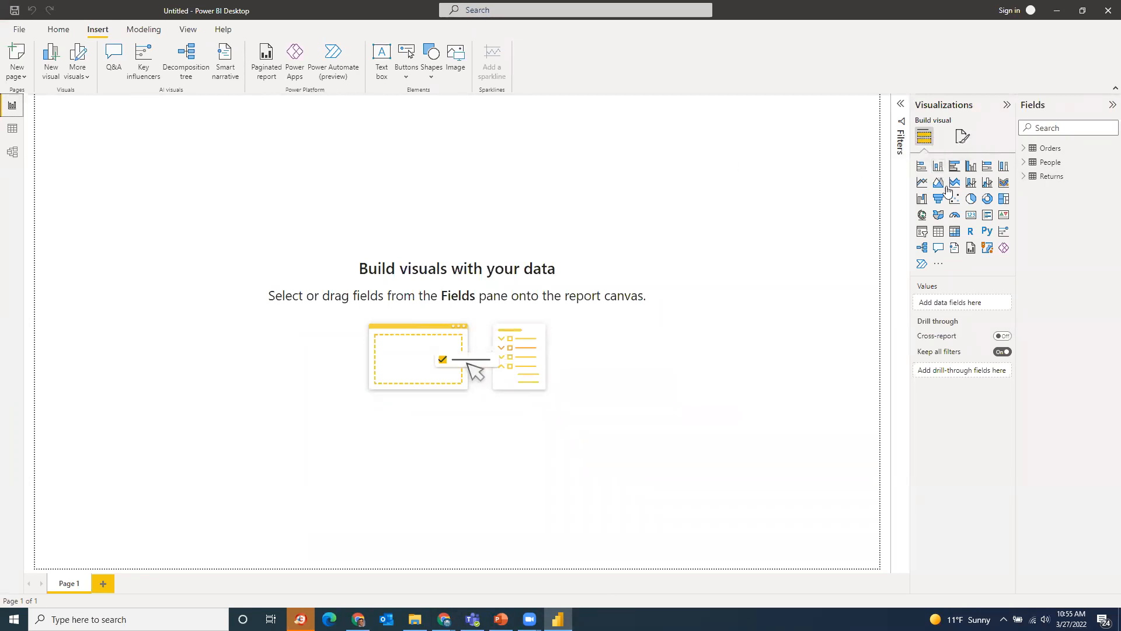
Rename report page Page 1 as Home
left_click(70, 584)
right_click(72, 586)
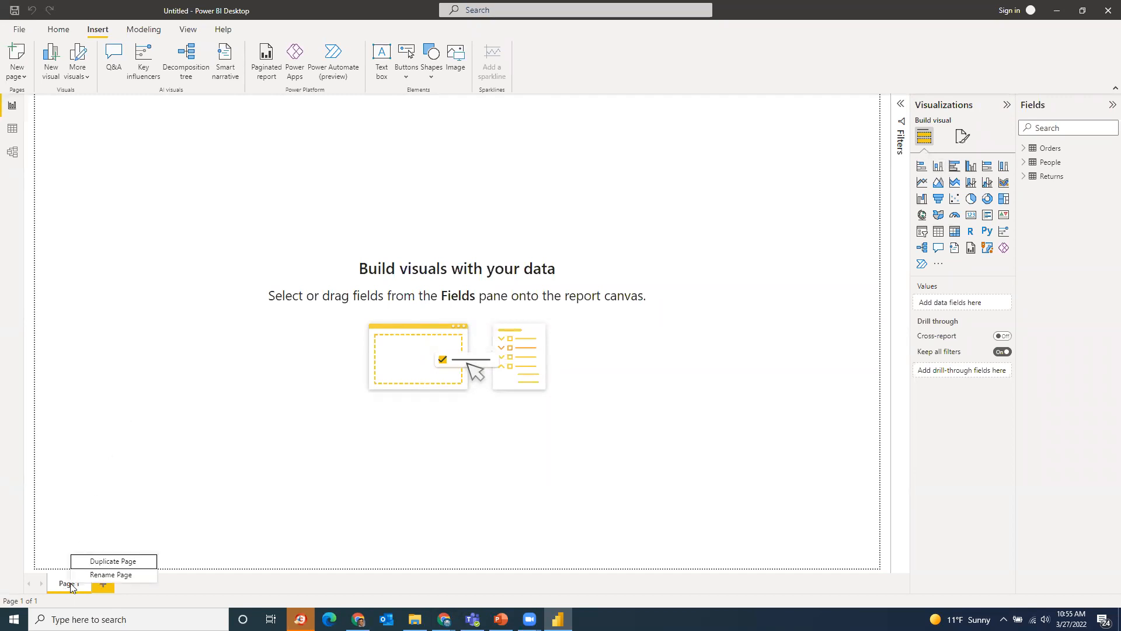
left_click(114, 575)
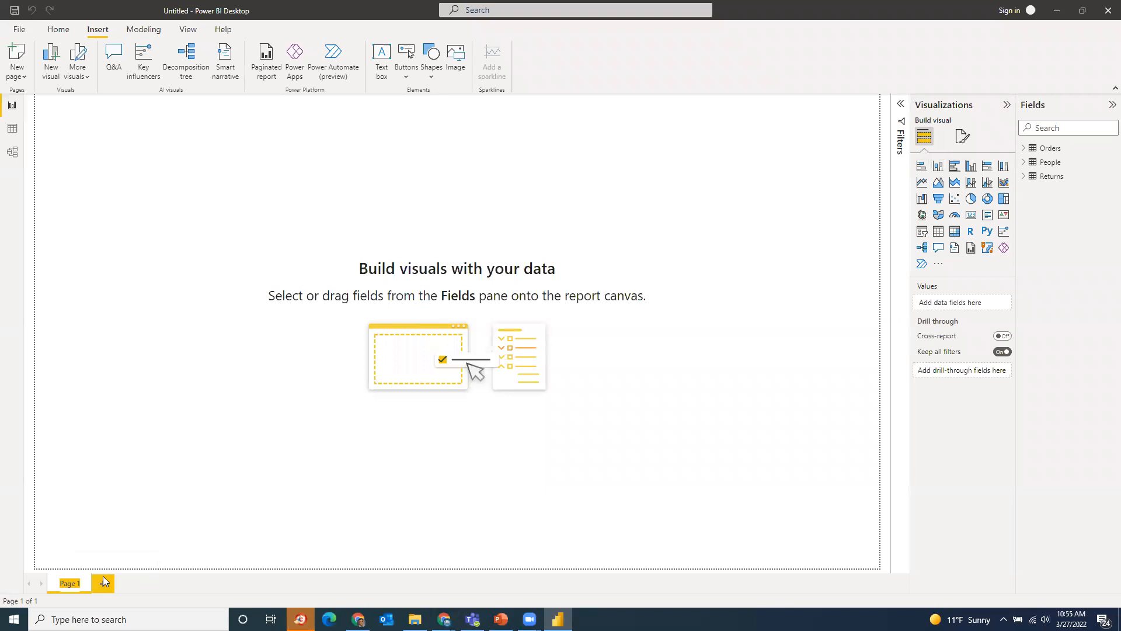
type("Hme")
key("Return")
right_click(61, 583)
left_click(79, 597)
type("Ho")
type("me")
left_click(163, 443)
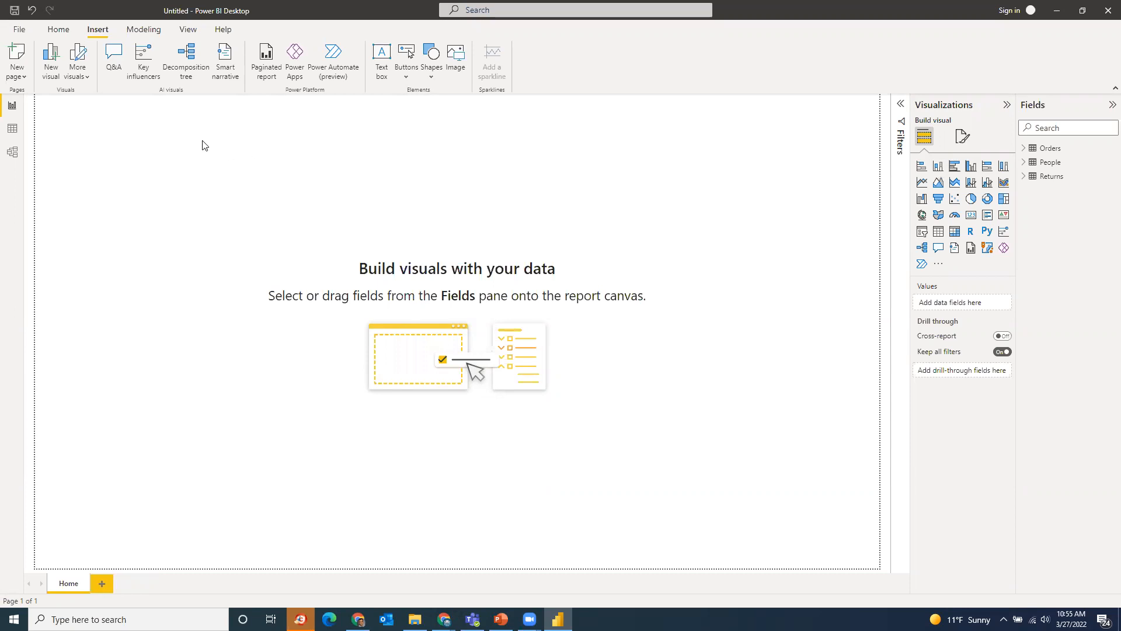
Add an empty stacked column chart to the Home page, enlarge it and keep it selected
left_click(938, 168)
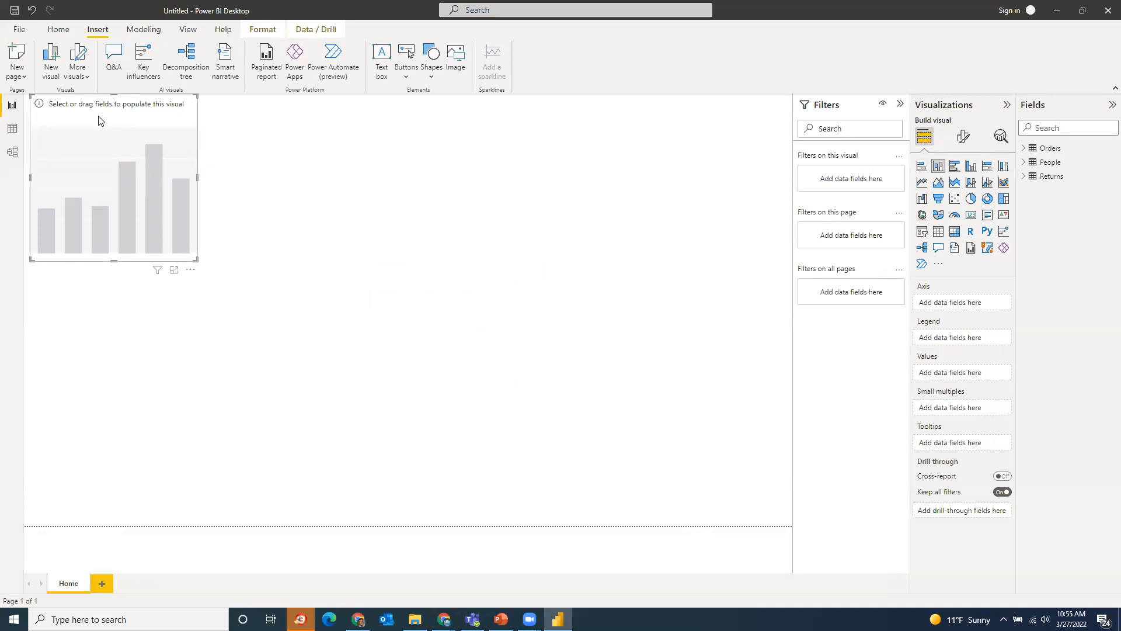
left_click_drag(196, 260, 252, 289)
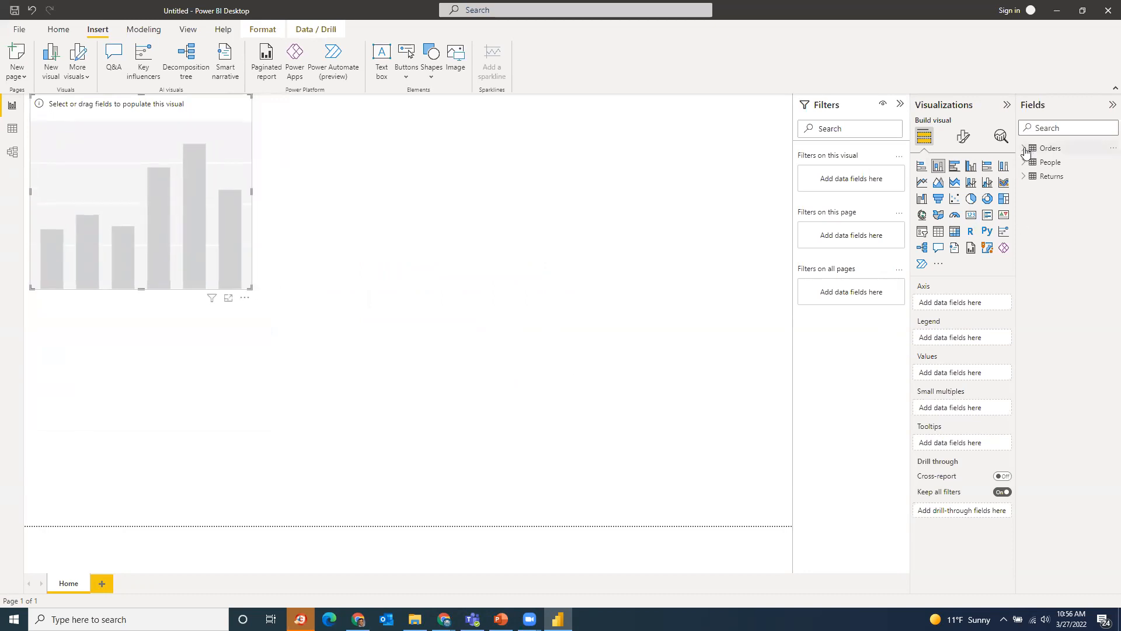
left_click(414, 166)
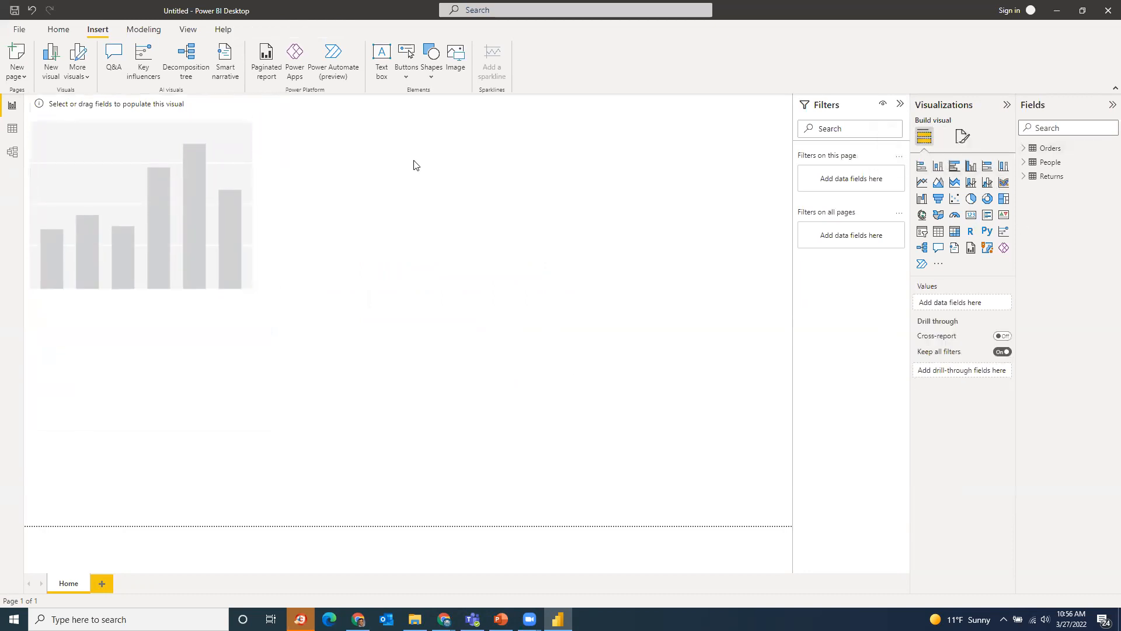
left_click(168, 141)
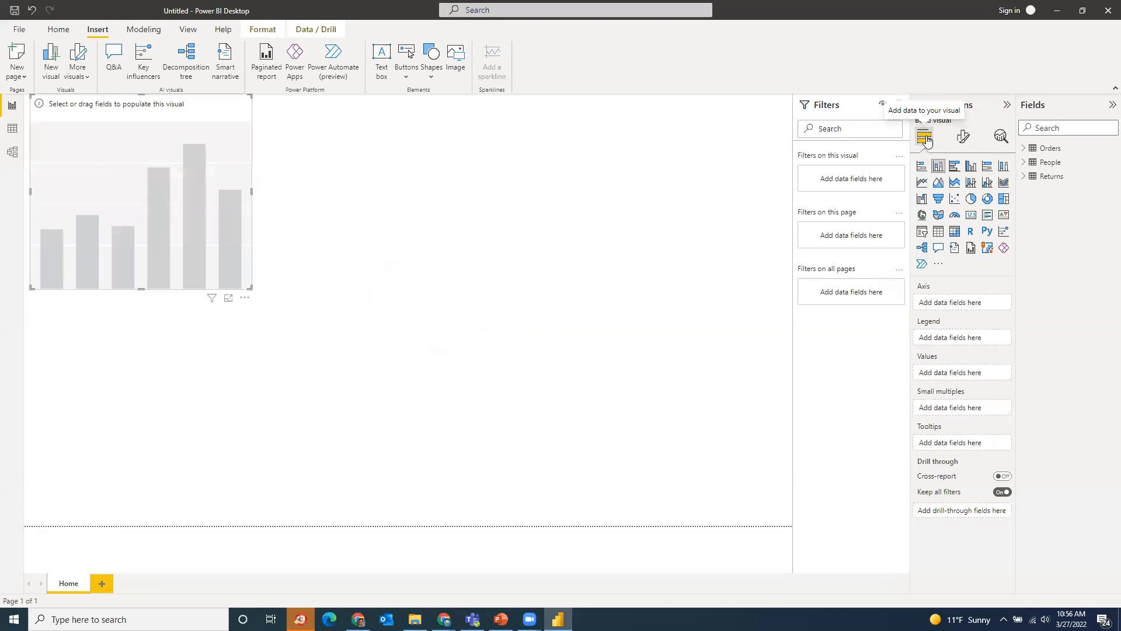
Check the chart's format options, then enlarge the empty chart further and shift it slightly away from the page corner
left_click(962, 137)
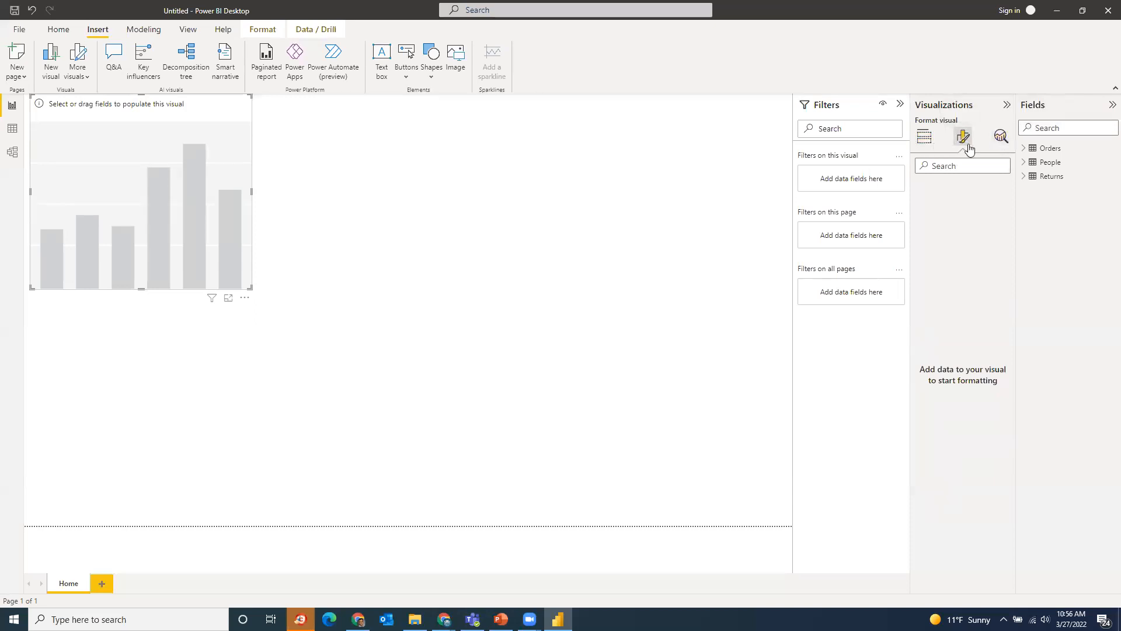
left_click(923, 140)
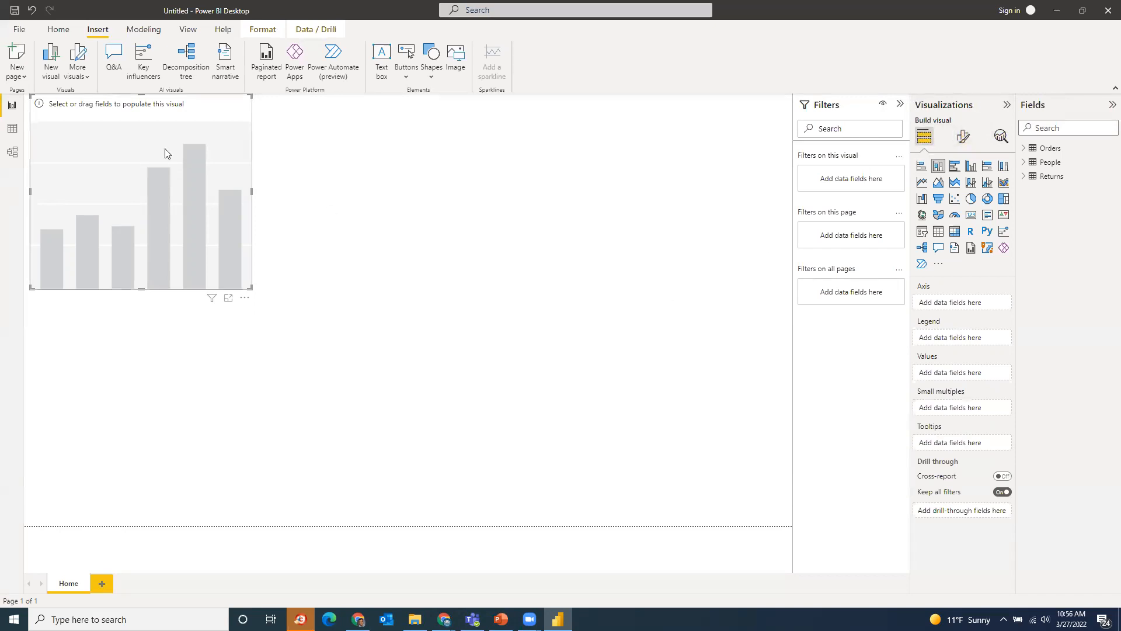
left_click_drag(252, 290, 285, 342)
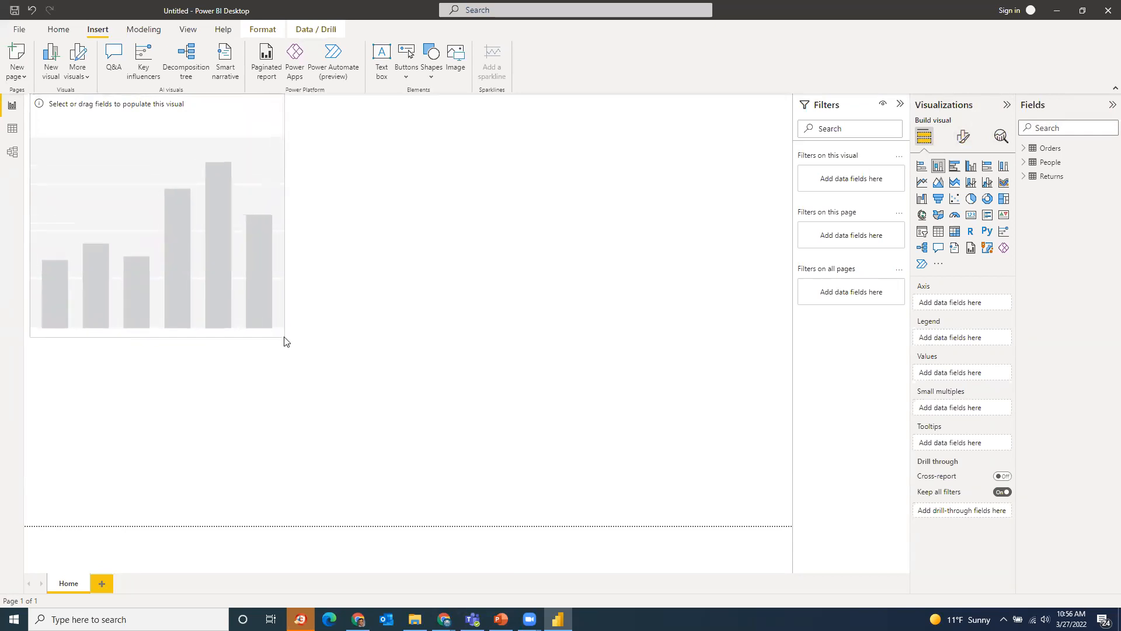
left_click_drag(56, 127, 104, 122)
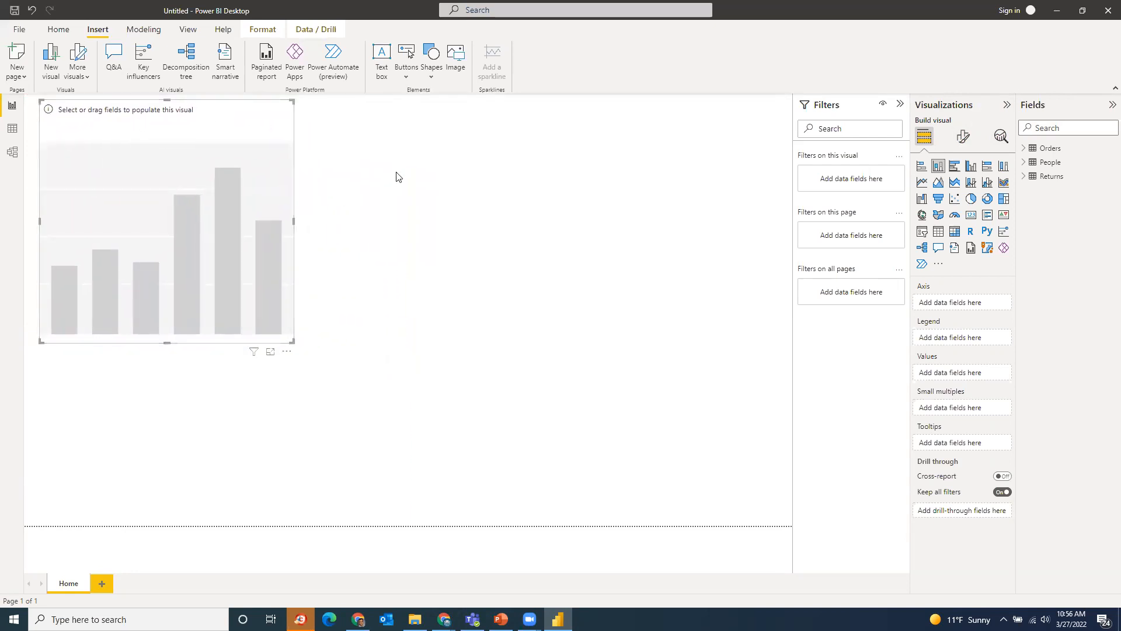
Plot the Orders table's data with Region as the chart's axis and Profit as its values, and enlarge the chart
left_click(1025, 149)
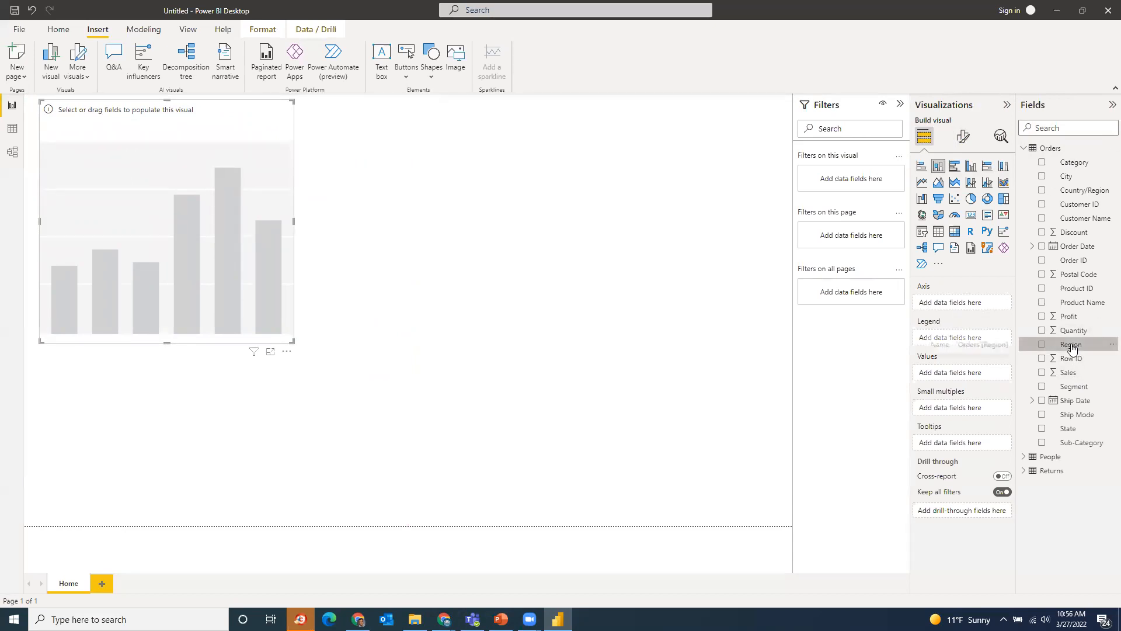
left_click_drag(1072, 349, 984, 305)
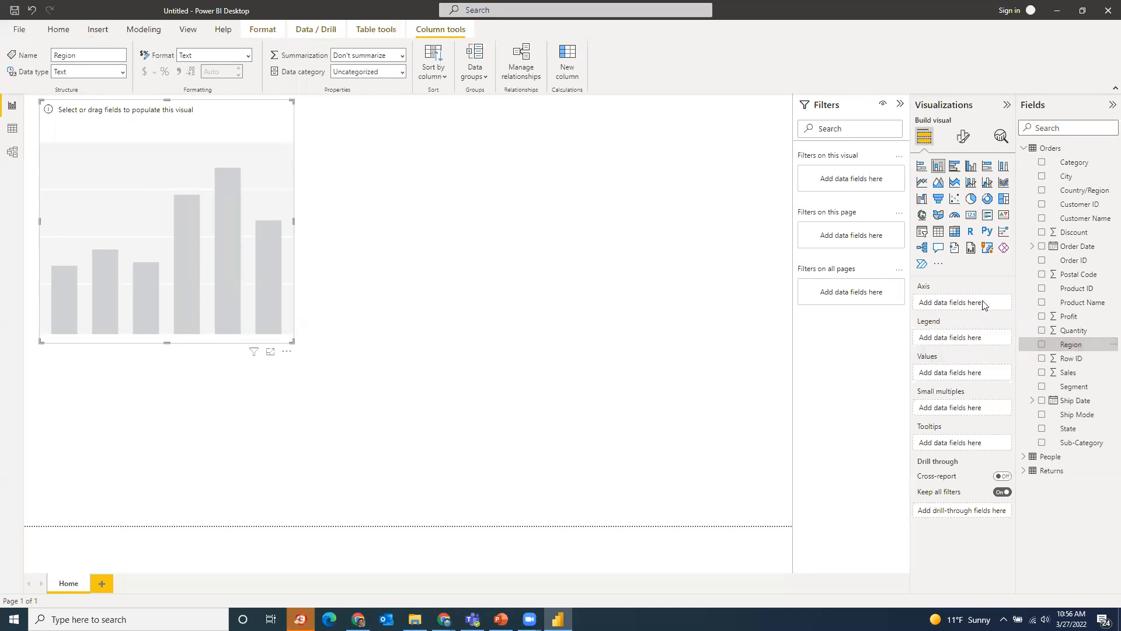
left_click(1042, 347)
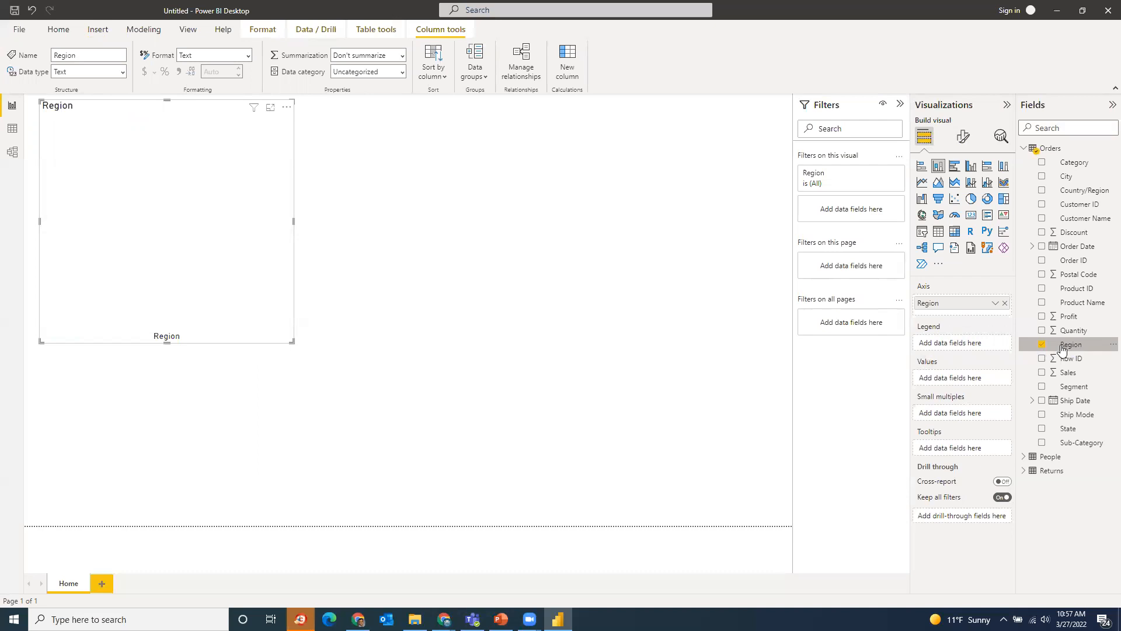
left_click(1004, 303)
left_click_drag(1070, 346, 984, 303)
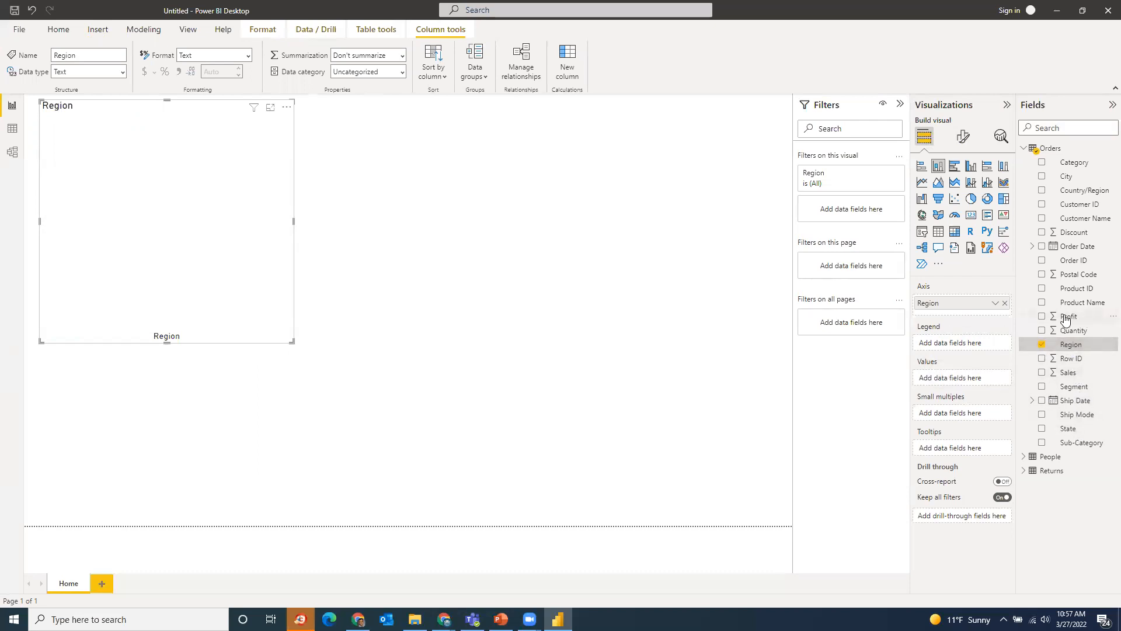
left_click_drag(1066, 320, 978, 381)
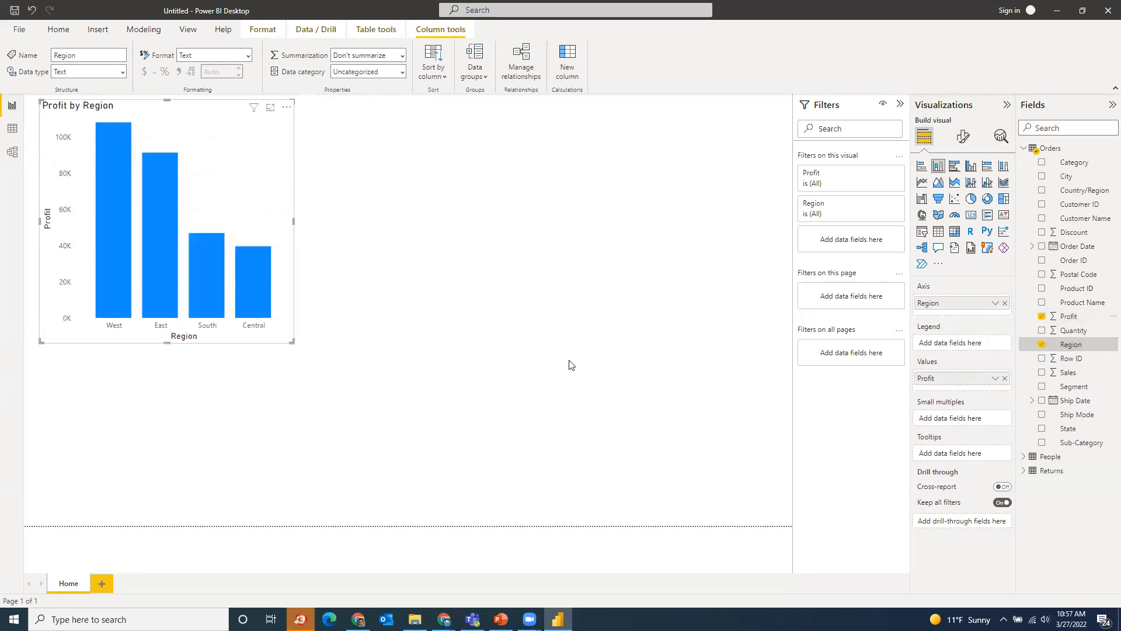
left_click_drag(284, 343, 392, 400)
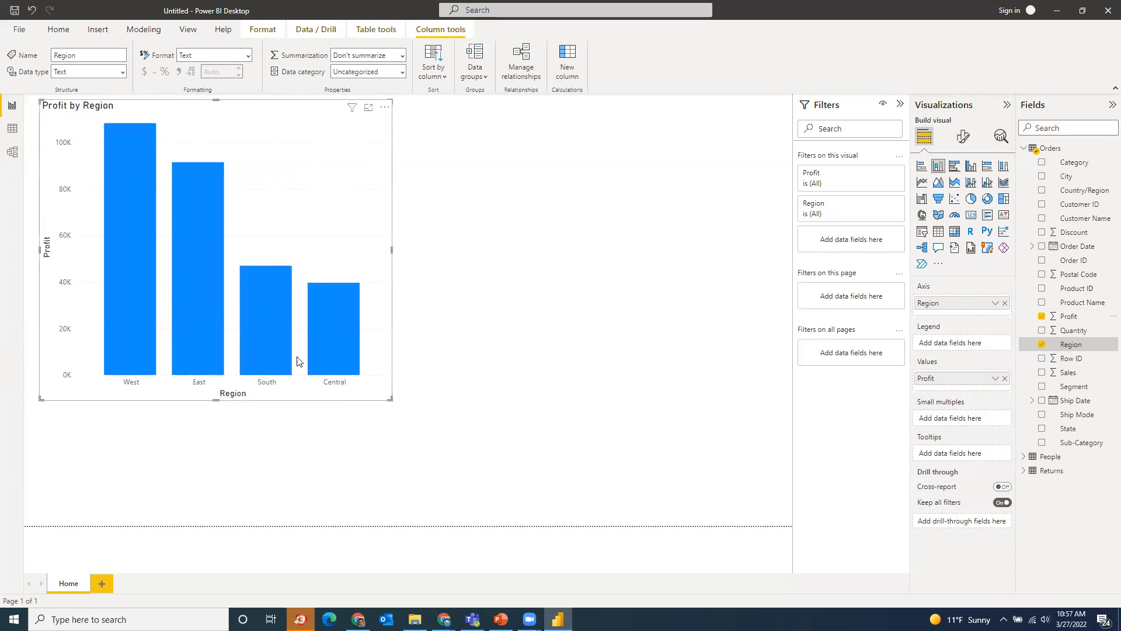
Examine the Orders table in the data view, stepping through its columns as far as Profit
left_click(11, 134)
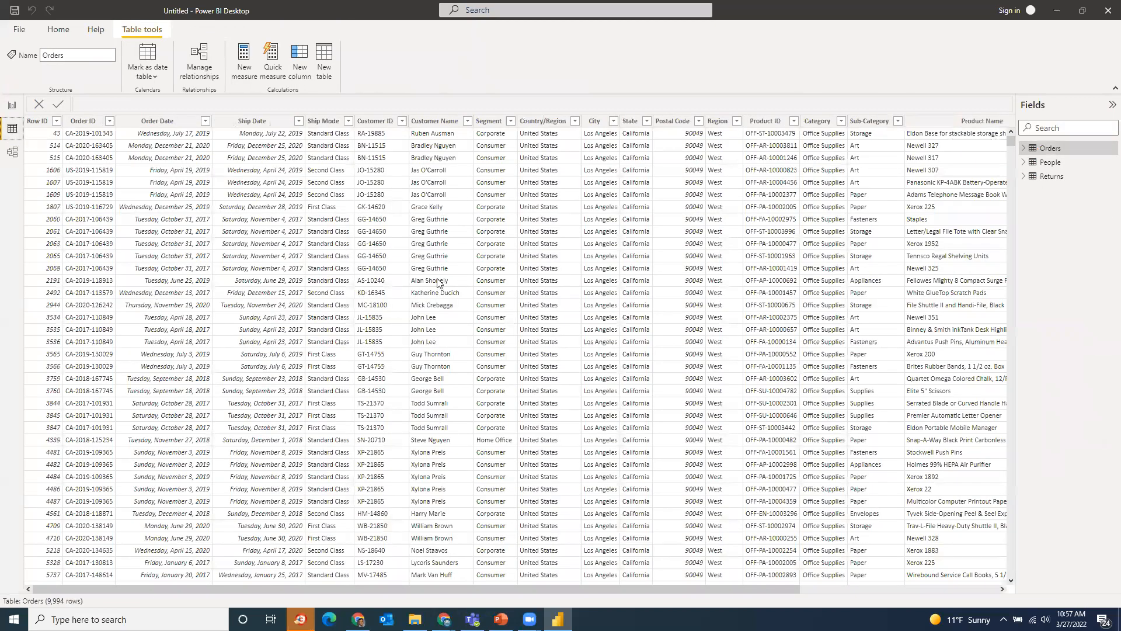
left_click(687, 196)
key("Right")
key("Right")
key("Right")
key("Right")
key("Right")
key("Right")
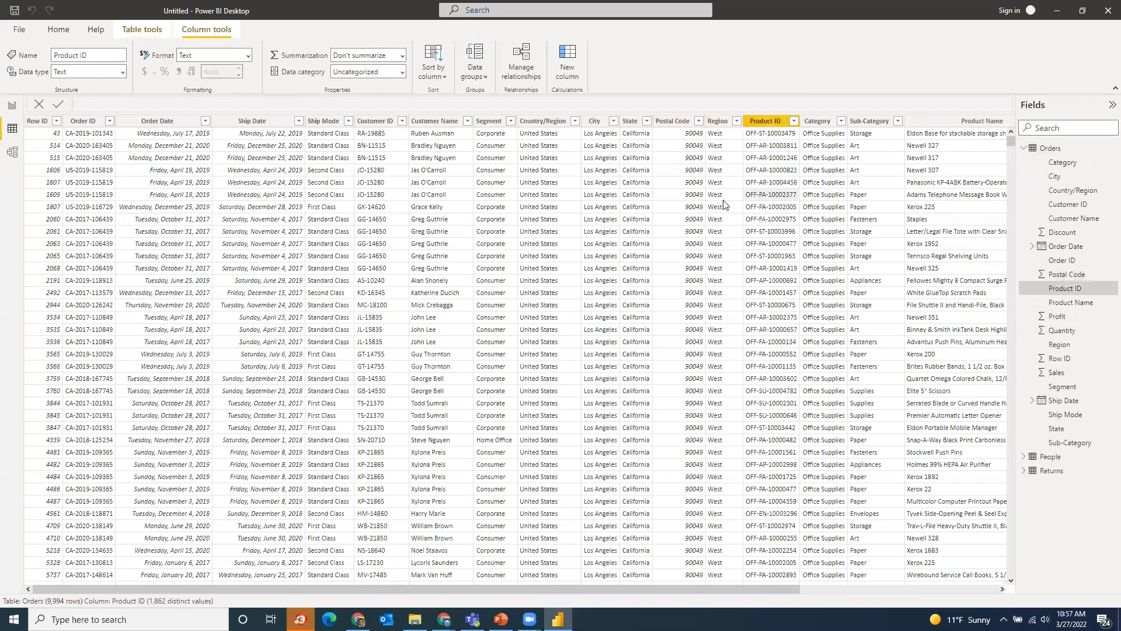
key("Right")
key("Right")
key("Right")
key("Right")
key("Right")
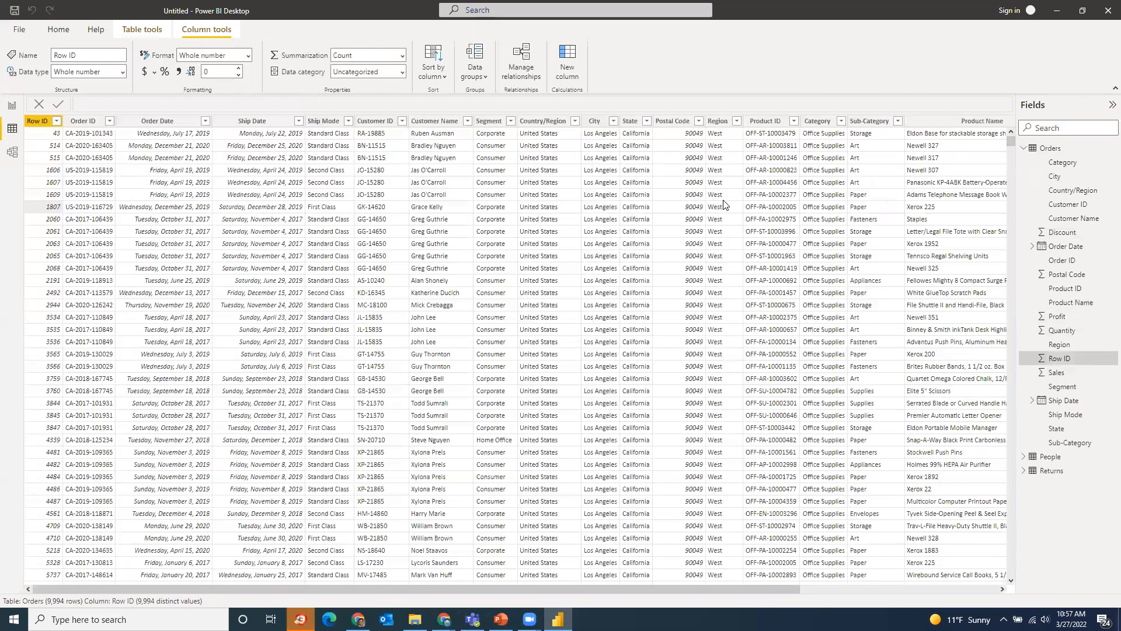
key("Left")
key("Right")
key("Right")
key("Right")
key("Right")
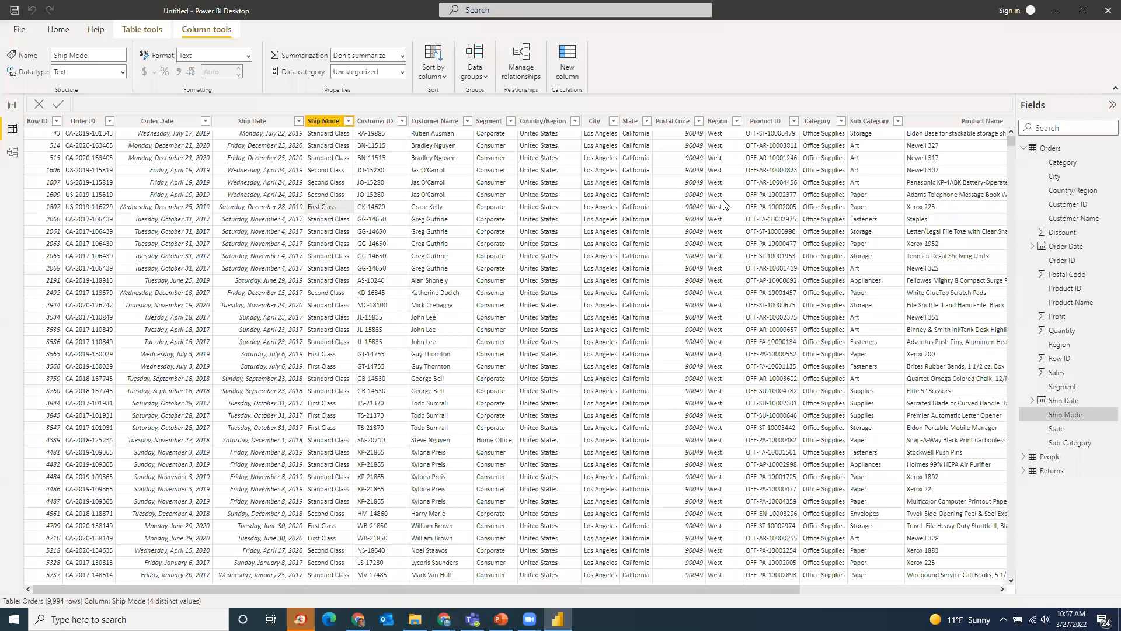
key("Right")
key("Right")
key("Right")
key("Right")
key("Right")
key("Right")
key("Right")
key("Right")
key("Right")
key("Right")
key("Right")
key("Right")
key("Right")
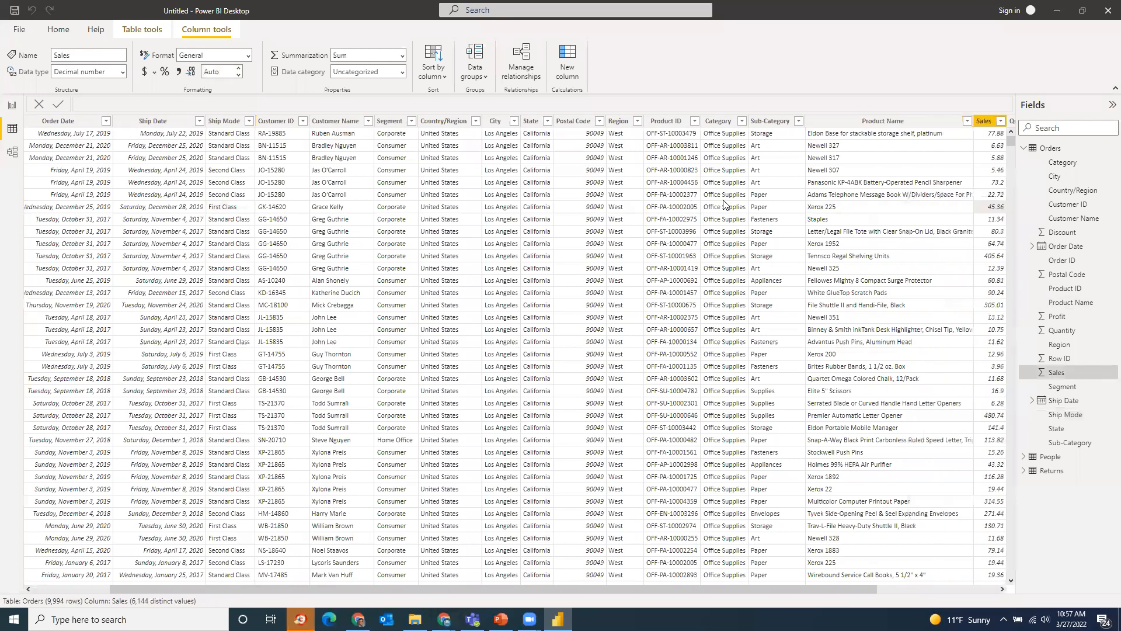
key("Right")
key("Right")
key("Right")
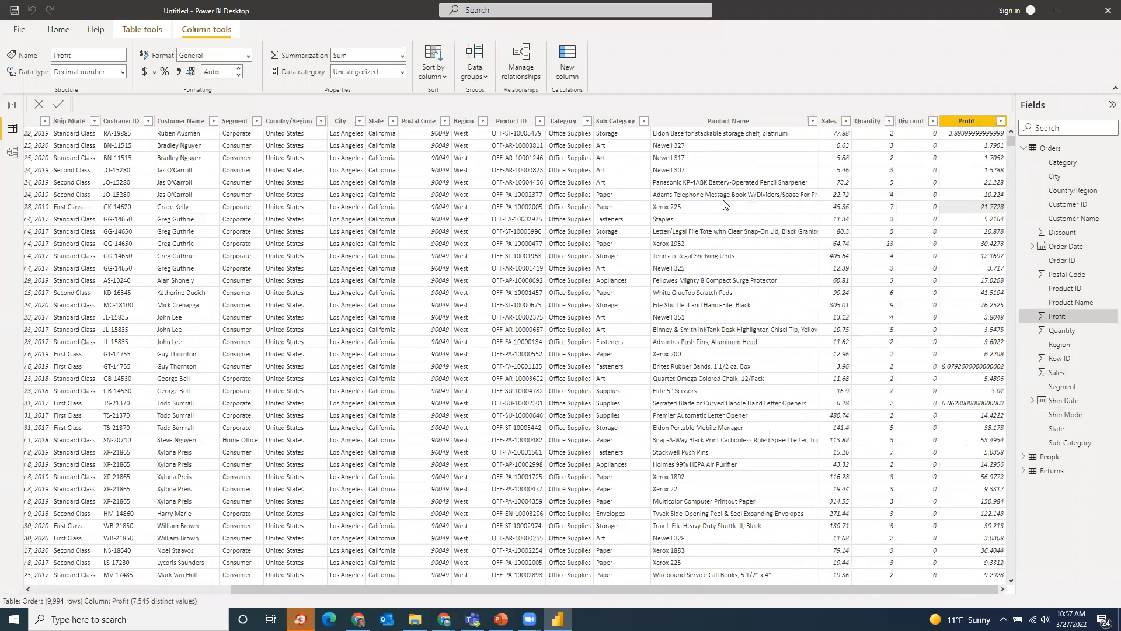
Step back through the Orders table from the Profit column to the Region column
key("Left")
key("Left")
key("Left")
key("Left")
key("Left")
key("Left")
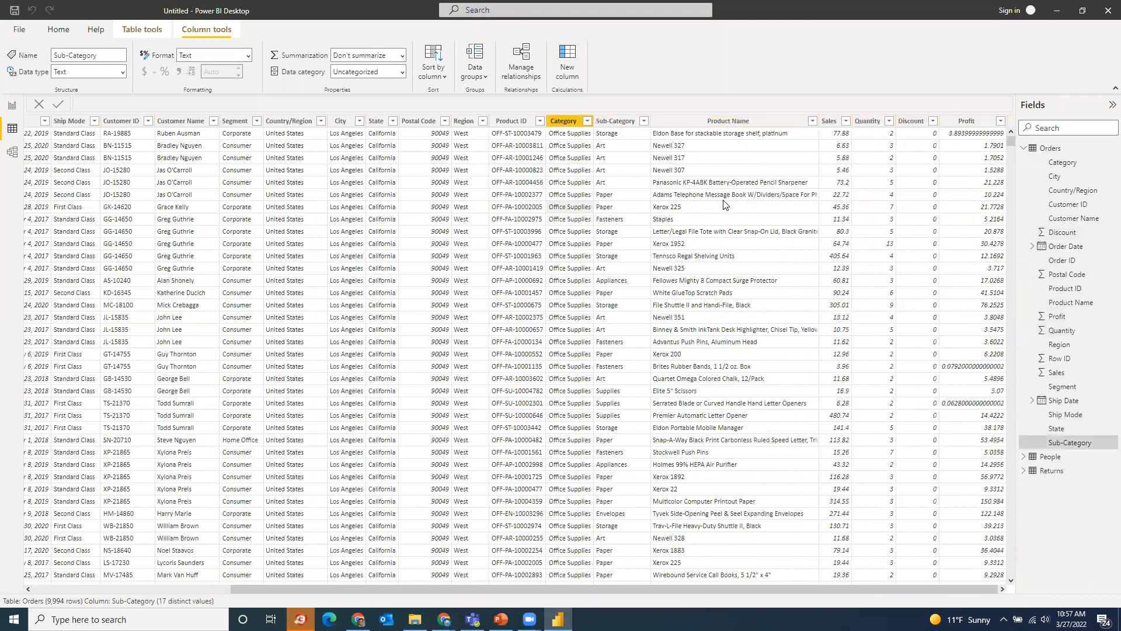
key("Left")
key("Left")
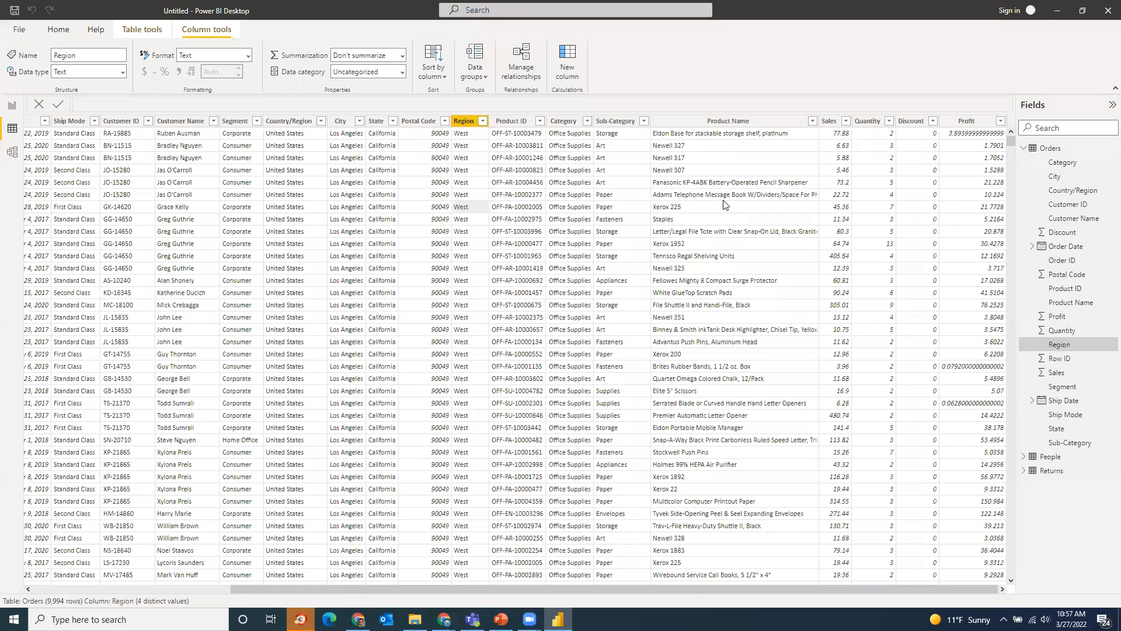
Check the distinct values in the Region column's filter list of the Orders table, without applying a filter
key("Home")
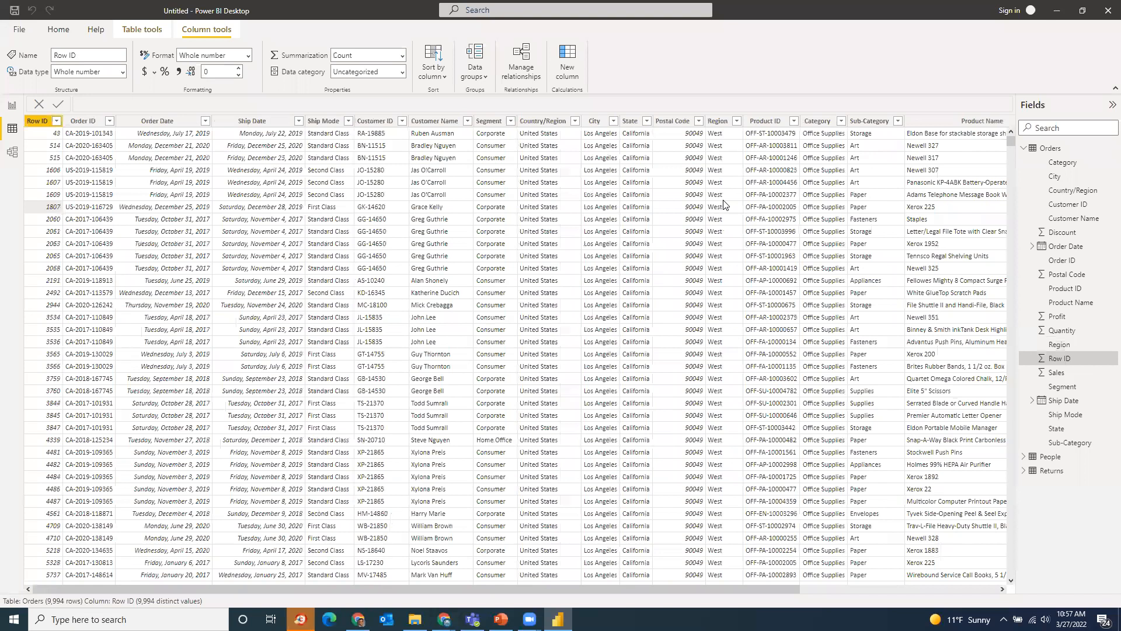
left_click(735, 121)
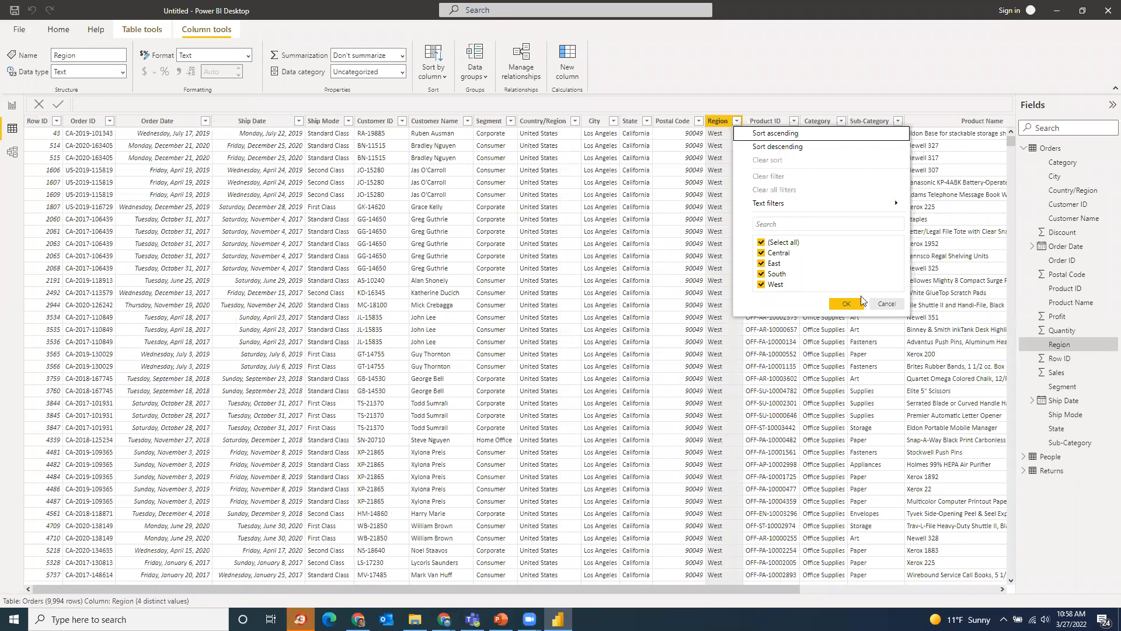
left_click(898, 305)
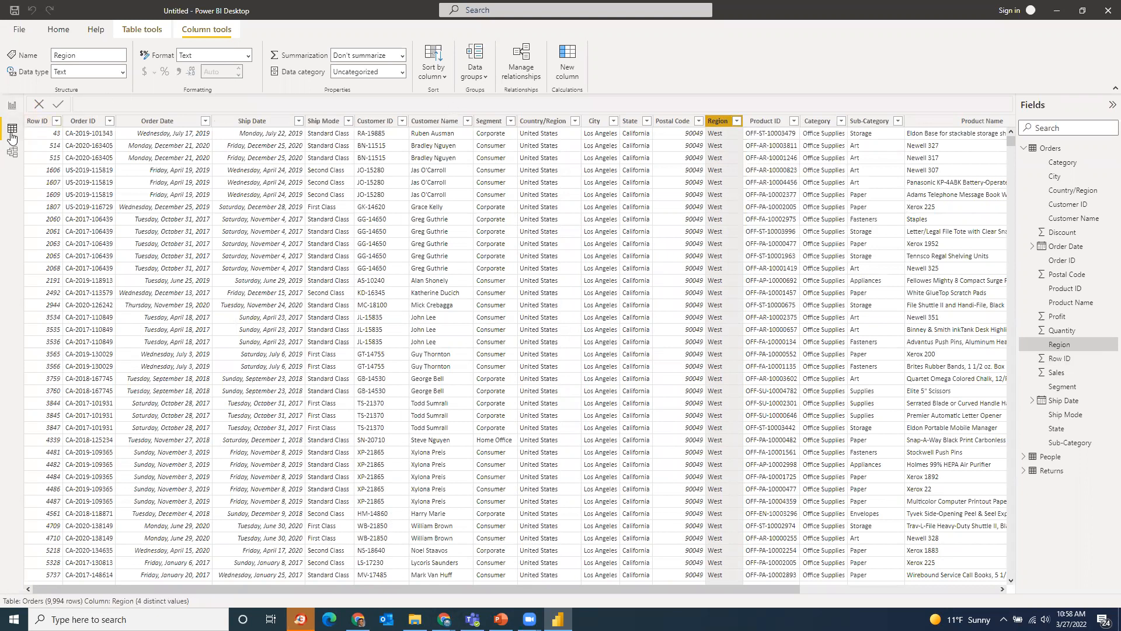
Return to the report view and move the Profit by Region chart further away from the page corner
left_click(12, 107)
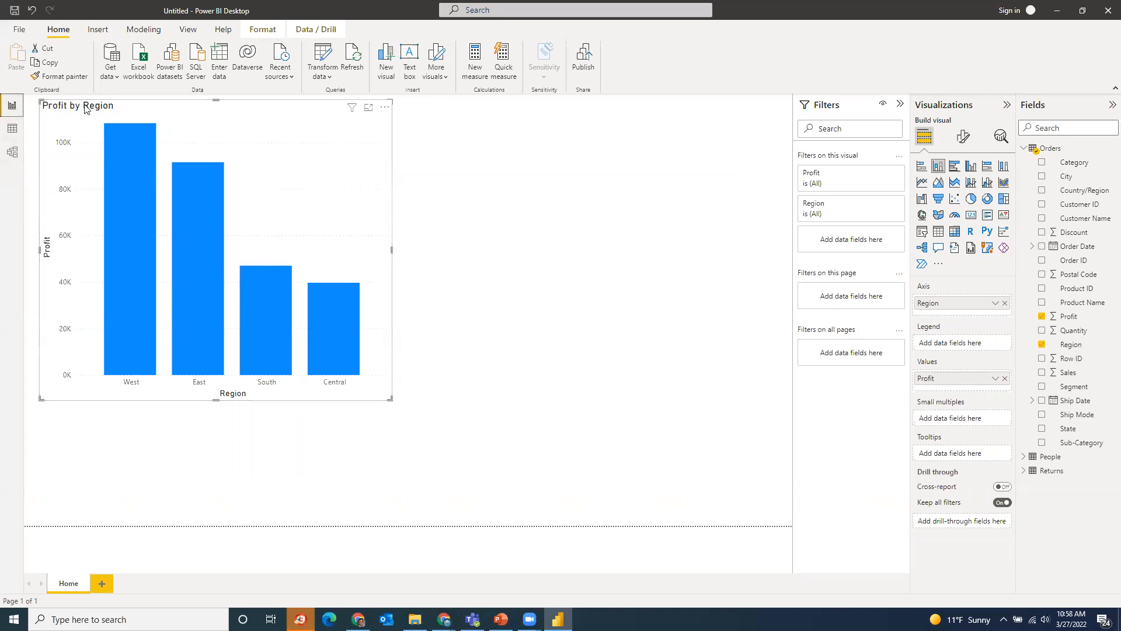
left_click_drag(87, 108, 171, 139)
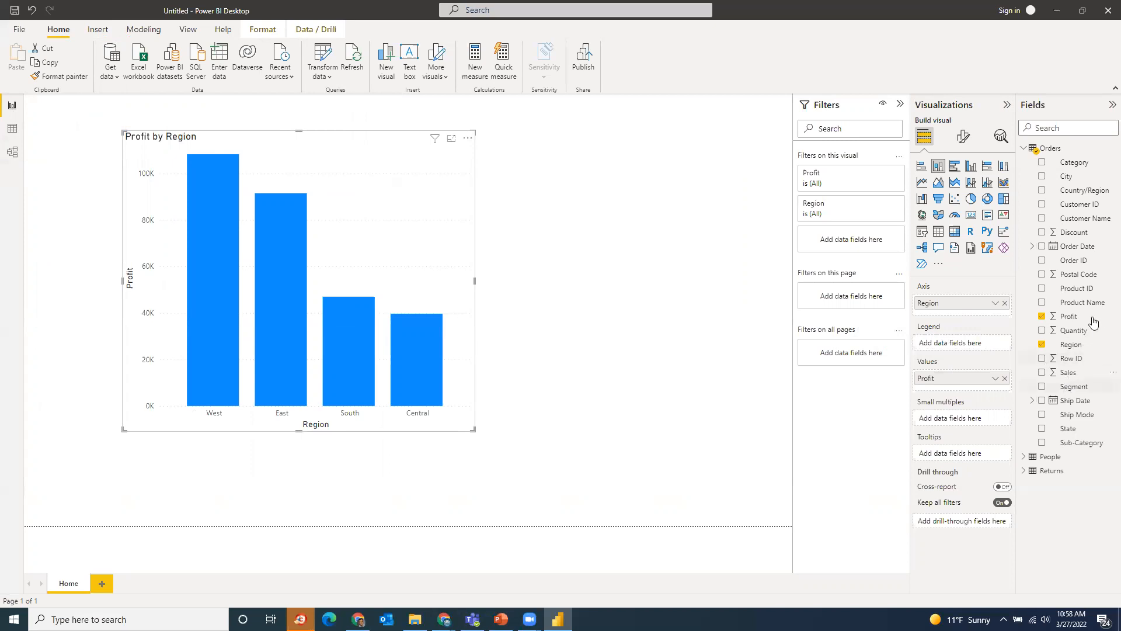
Try splitting the chart's columns with Segment as the legend, and take the field out again
left_click_drag(1044, 389, 1004, 357)
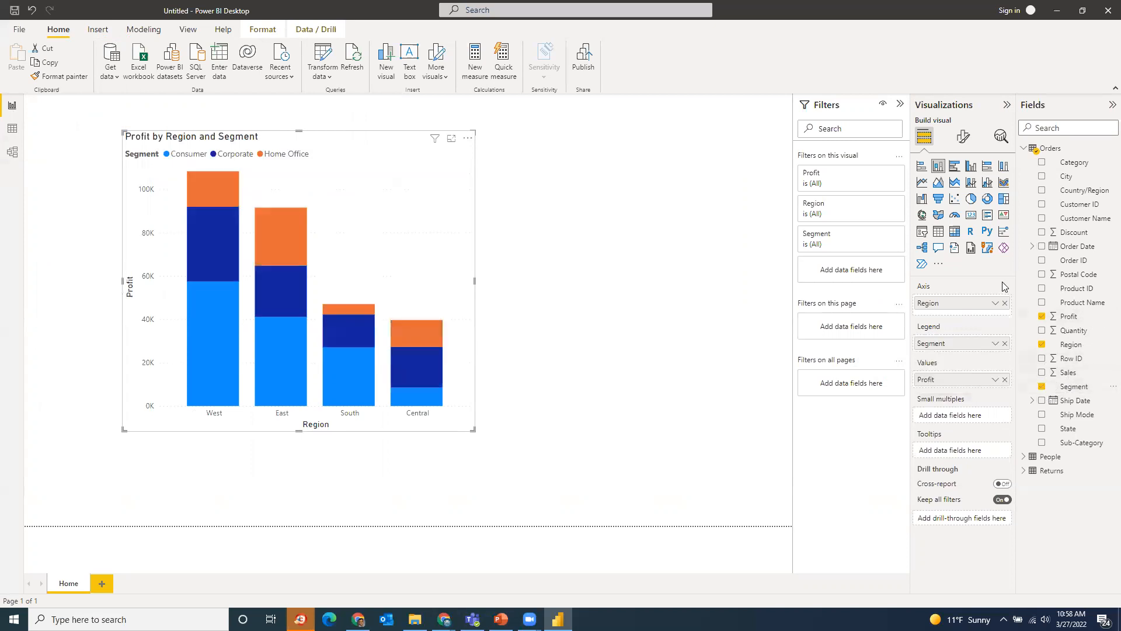
left_click(1005, 343)
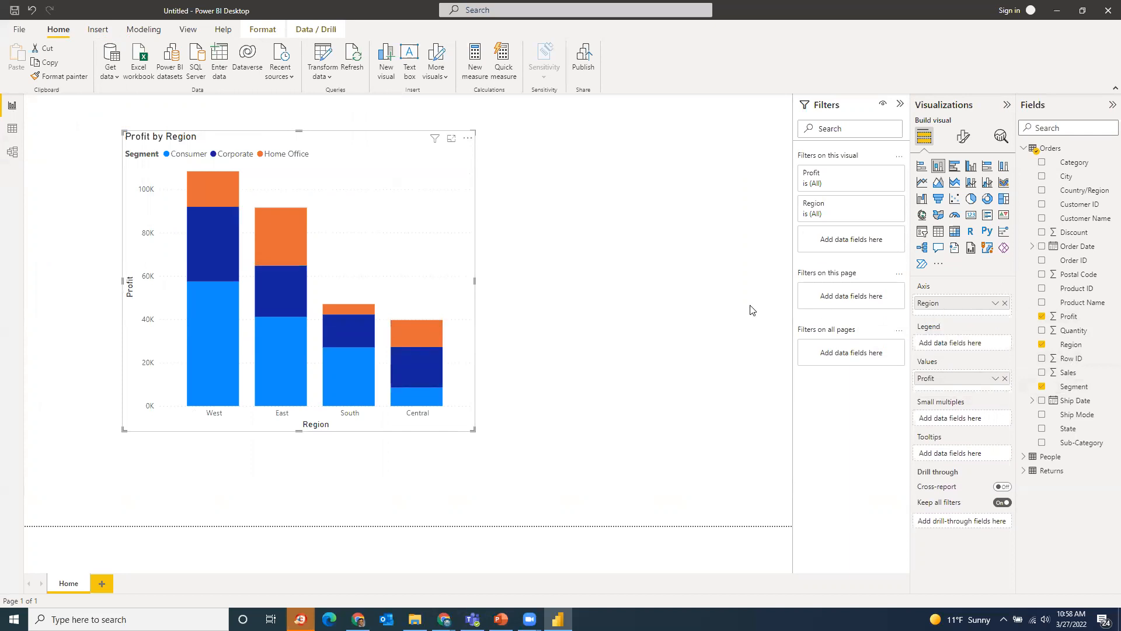
left_click(676, 293)
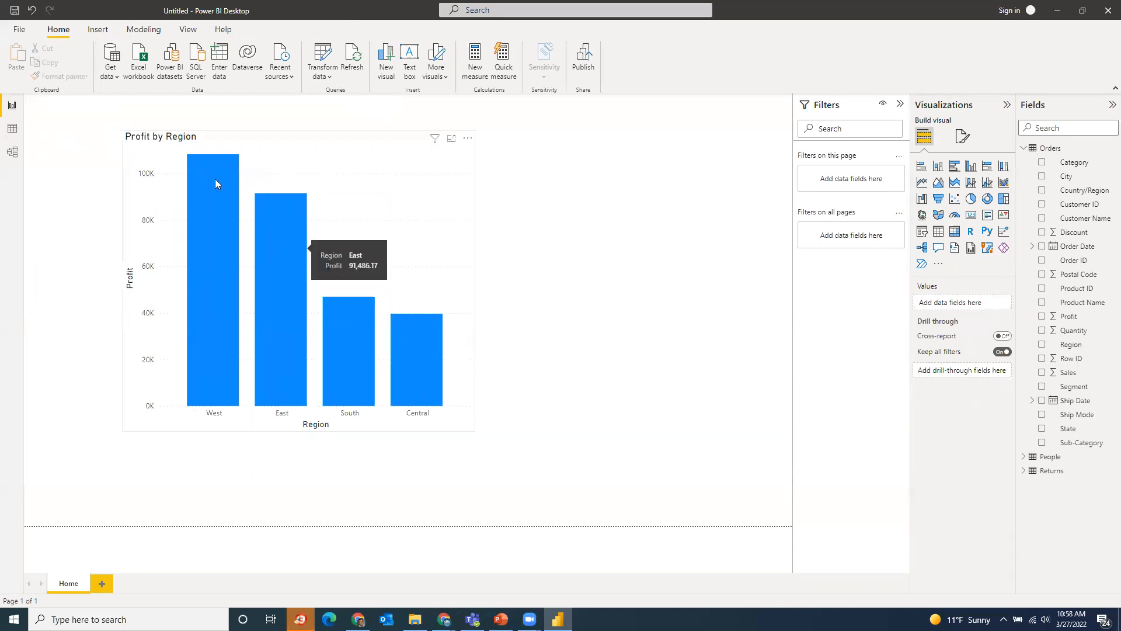
Inspect the profit details of the individual region columns in the chart
mouse_move(432, 401)
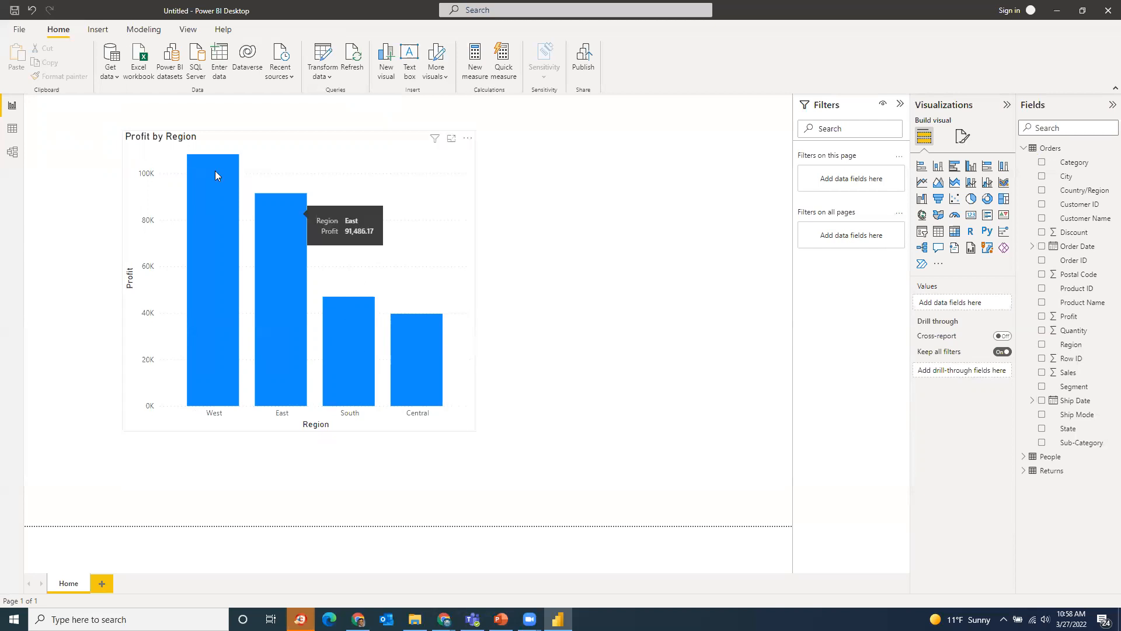
mouse_move(192, 174)
mouse_move(264, 218)
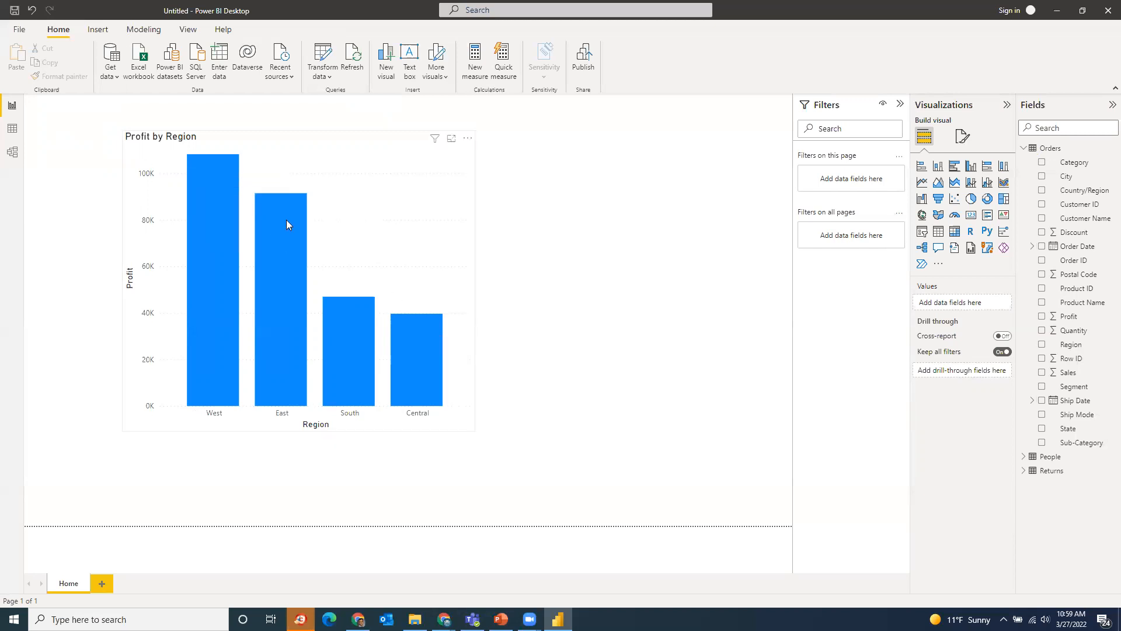
Turn on the Profit by Region chart's data labels, with position Outside end and orientation Vertical
left_click(973, 137)
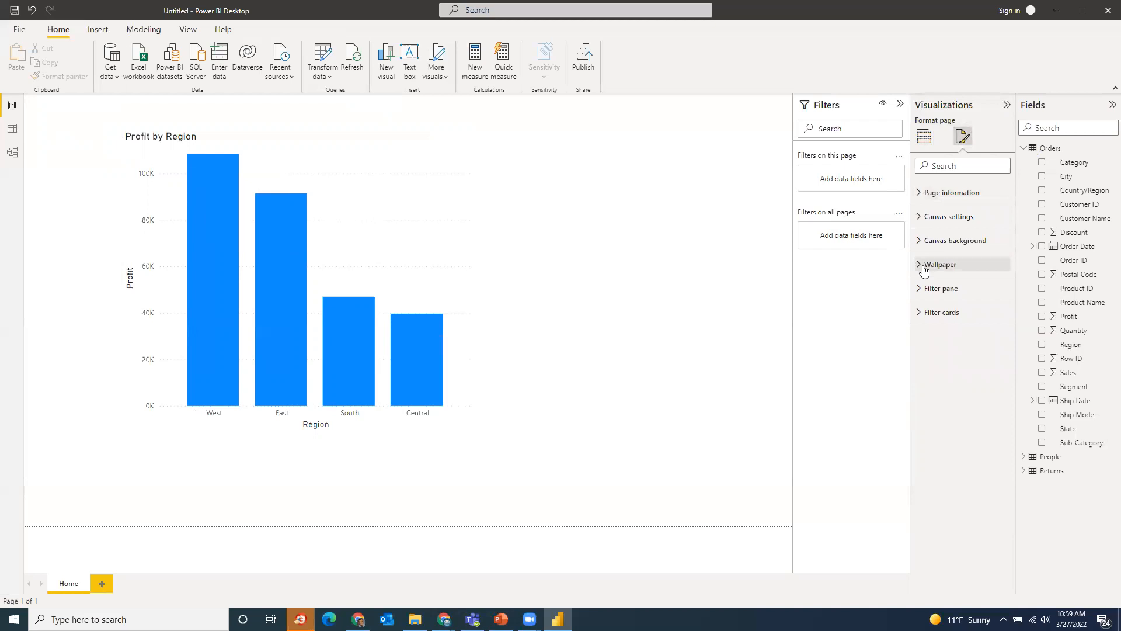
left_click(407, 253)
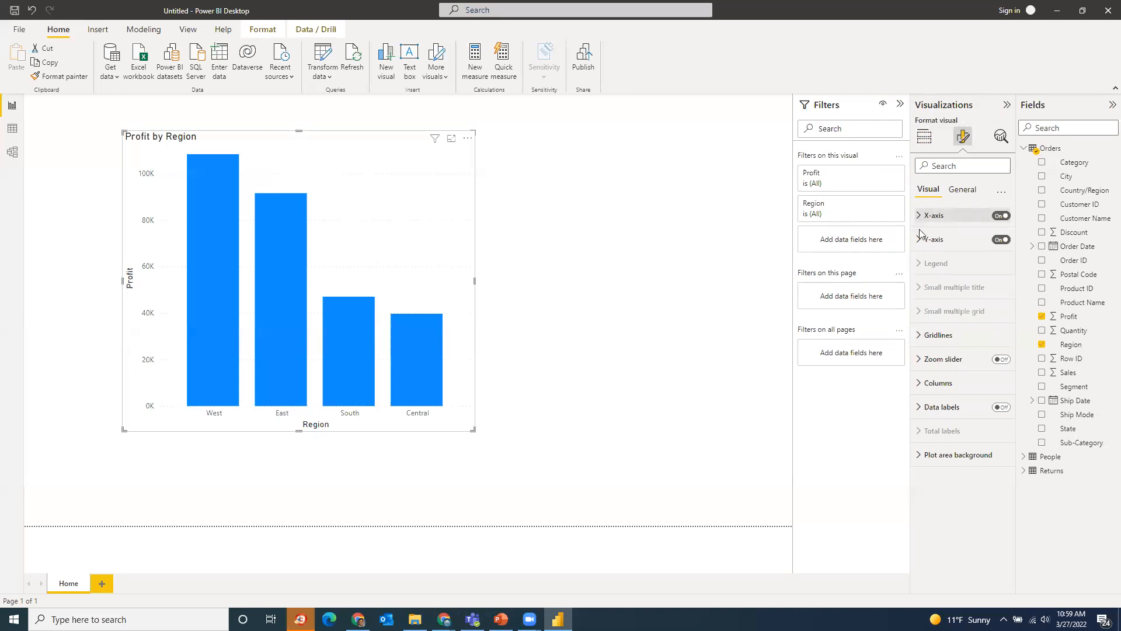
left_click(1002, 408)
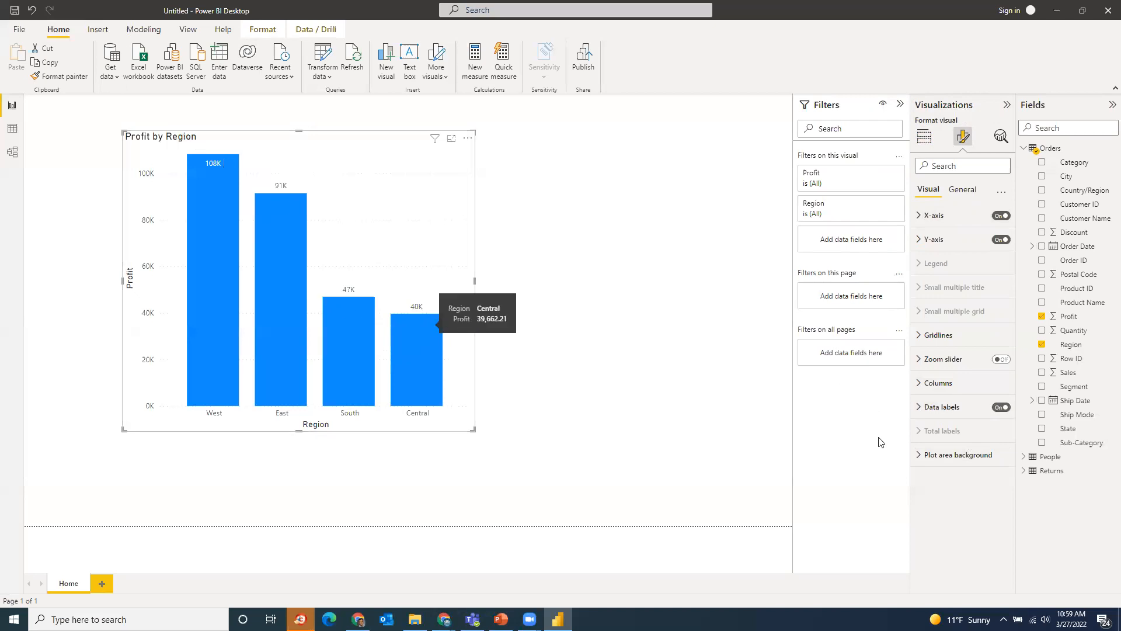
left_click(919, 407)
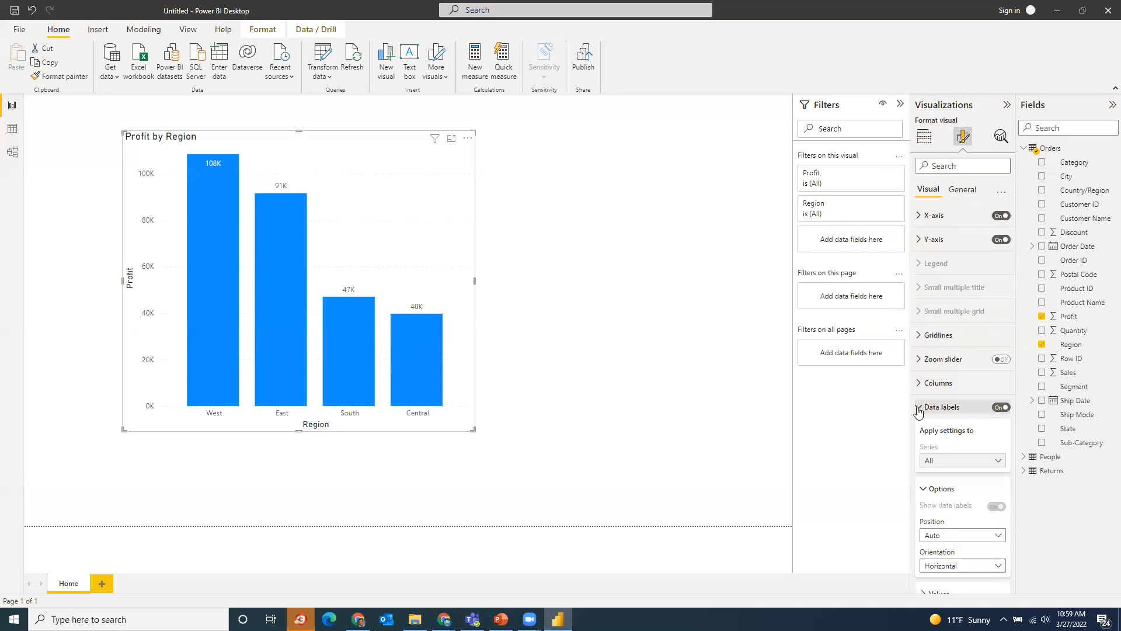
scroll(949, 454, "down", 2)
left_click(949, 455)
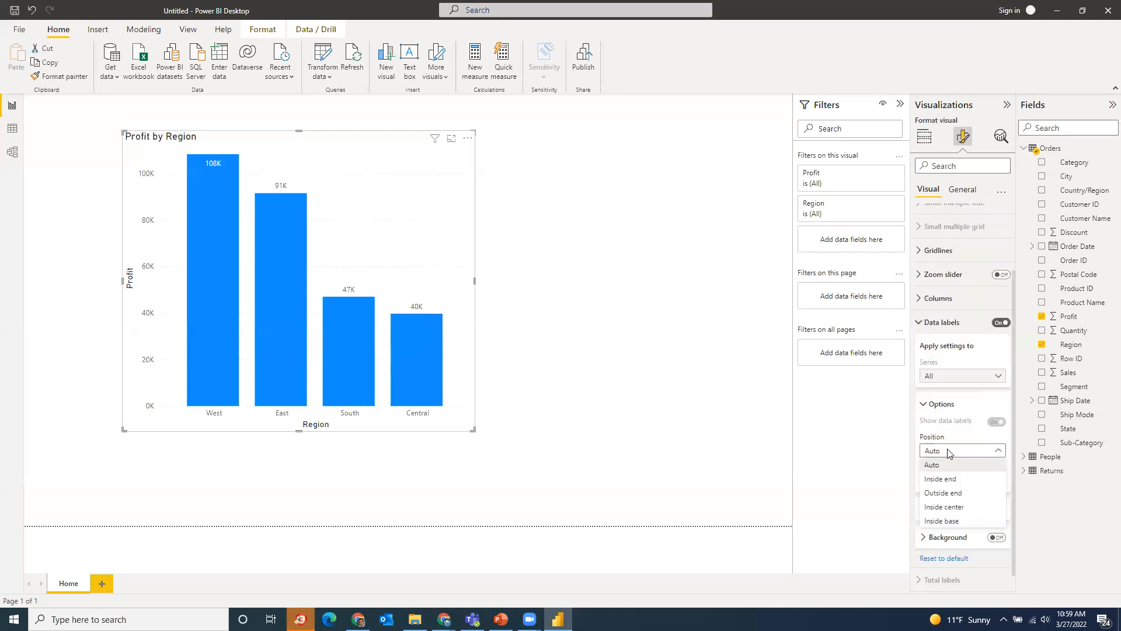
left_click(960, 496)
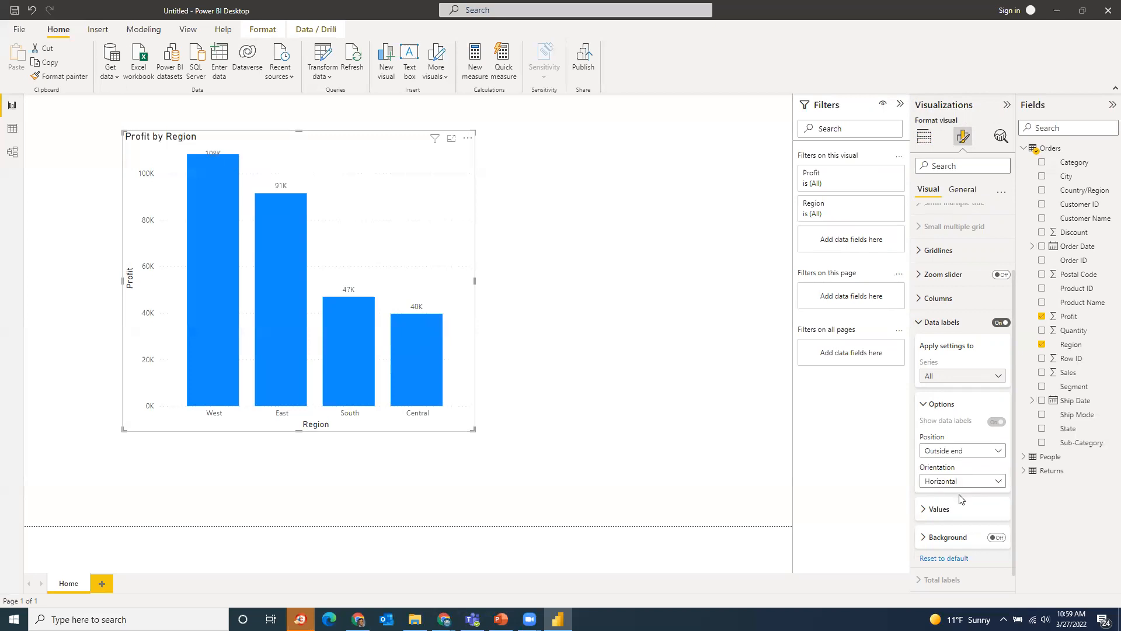
left_click(955, 481)
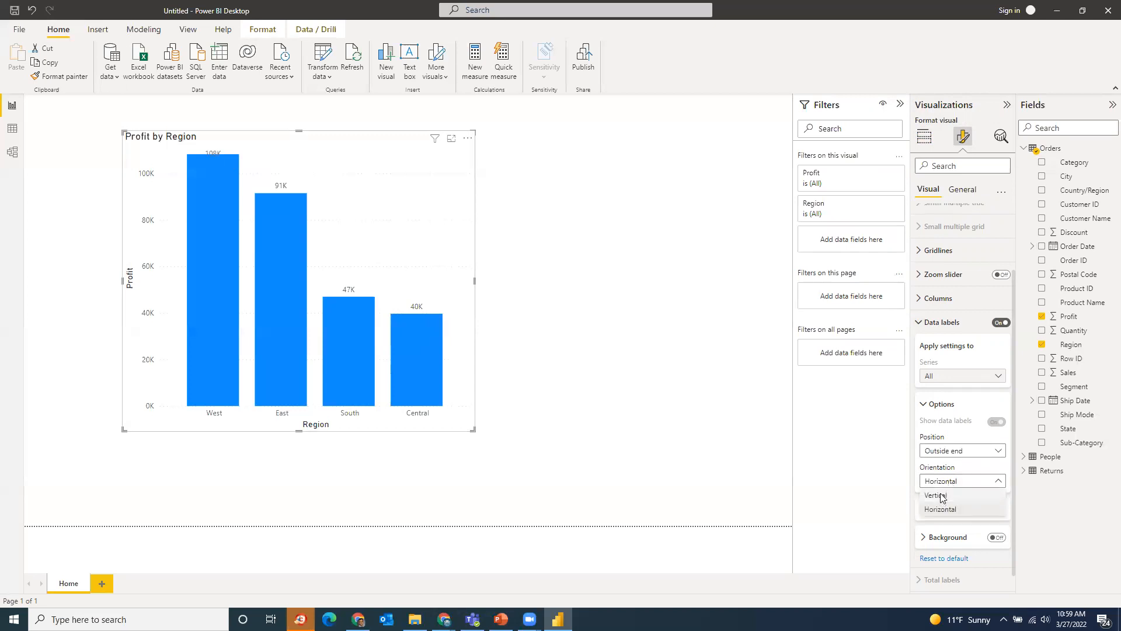
left_click(941, 496)
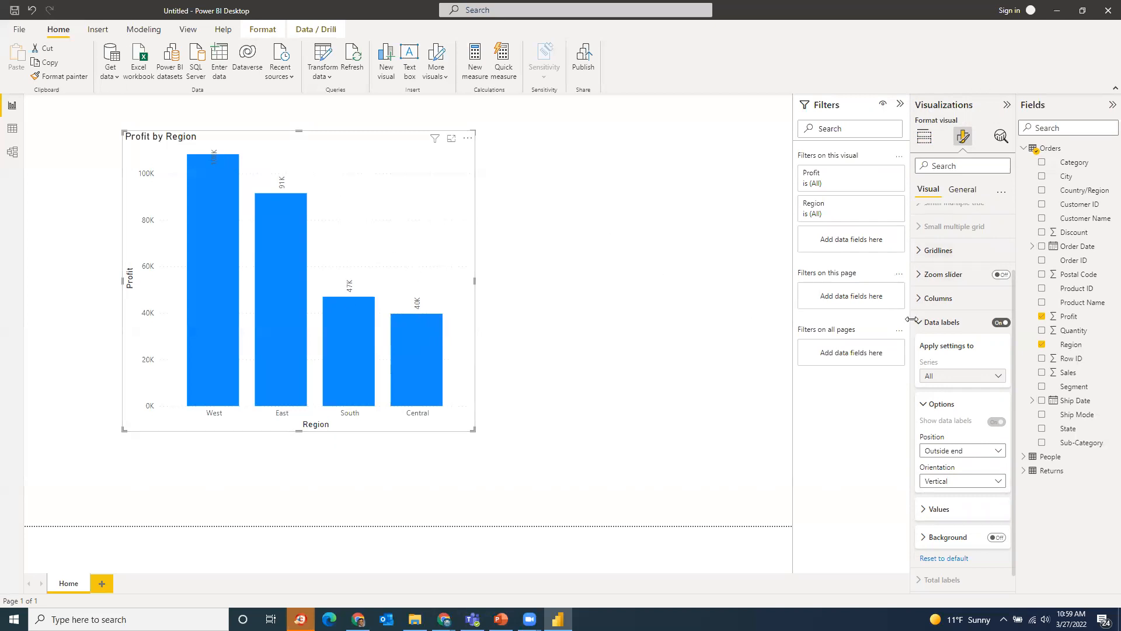
left_click(934, 323)
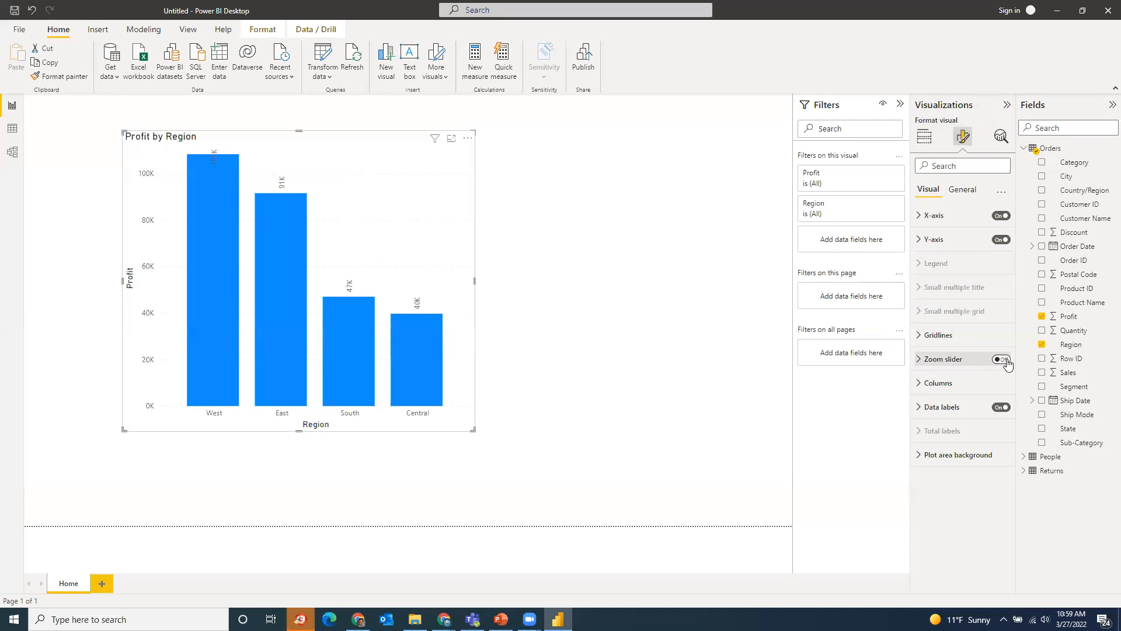
Set the default color of the chart's columns to orange
left_click(920, 384)
left_click(944, 438)
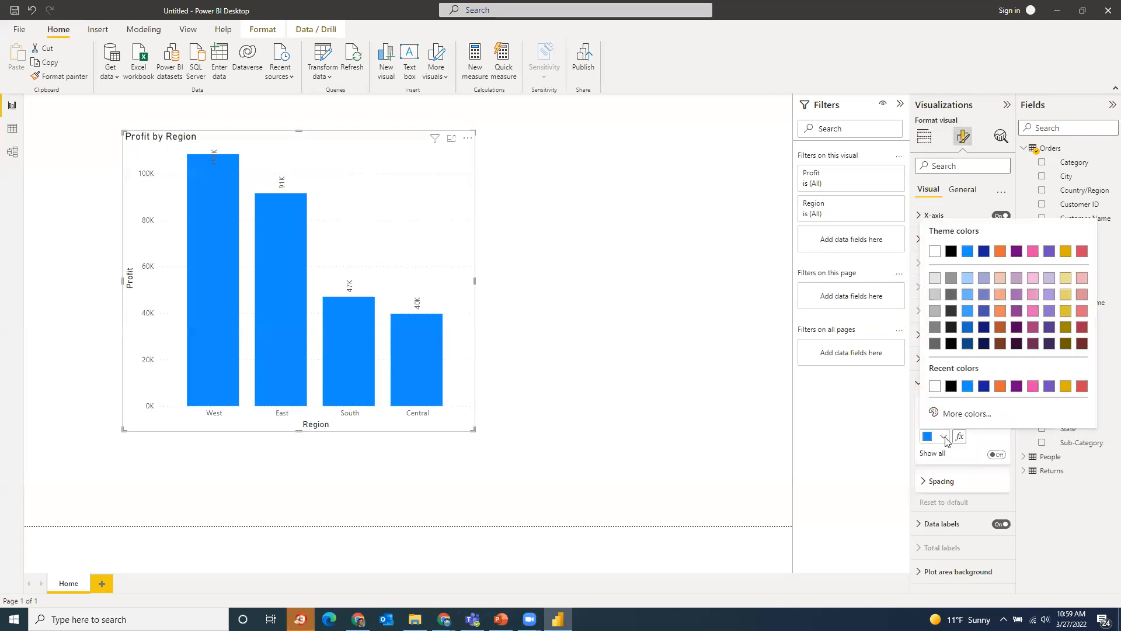
left_click(1001, 389)
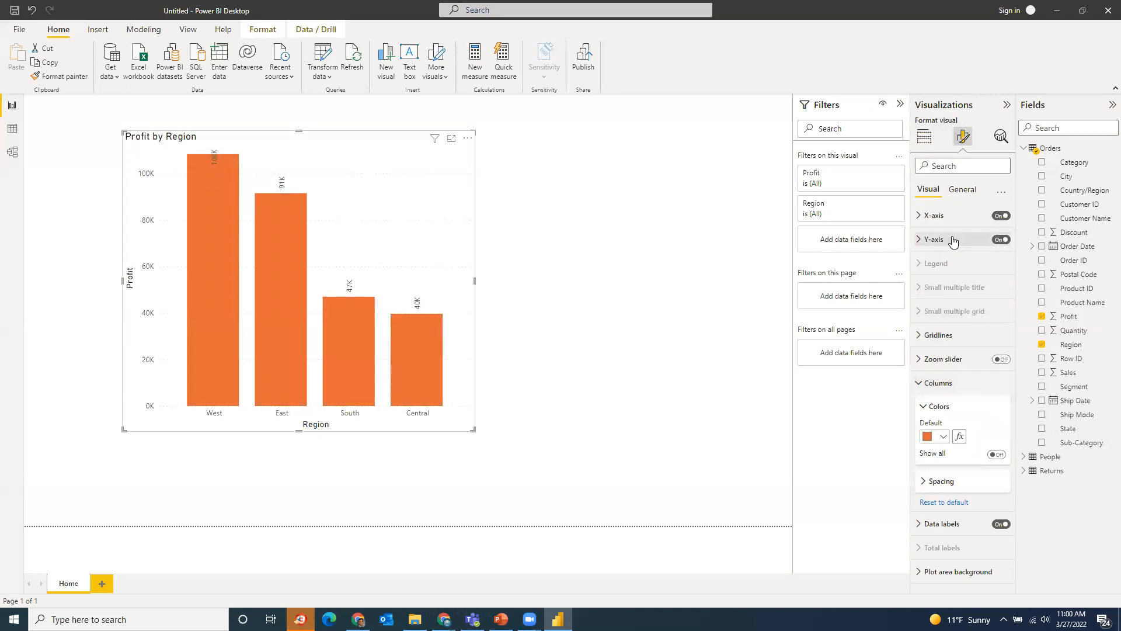
left_click(929, 382)
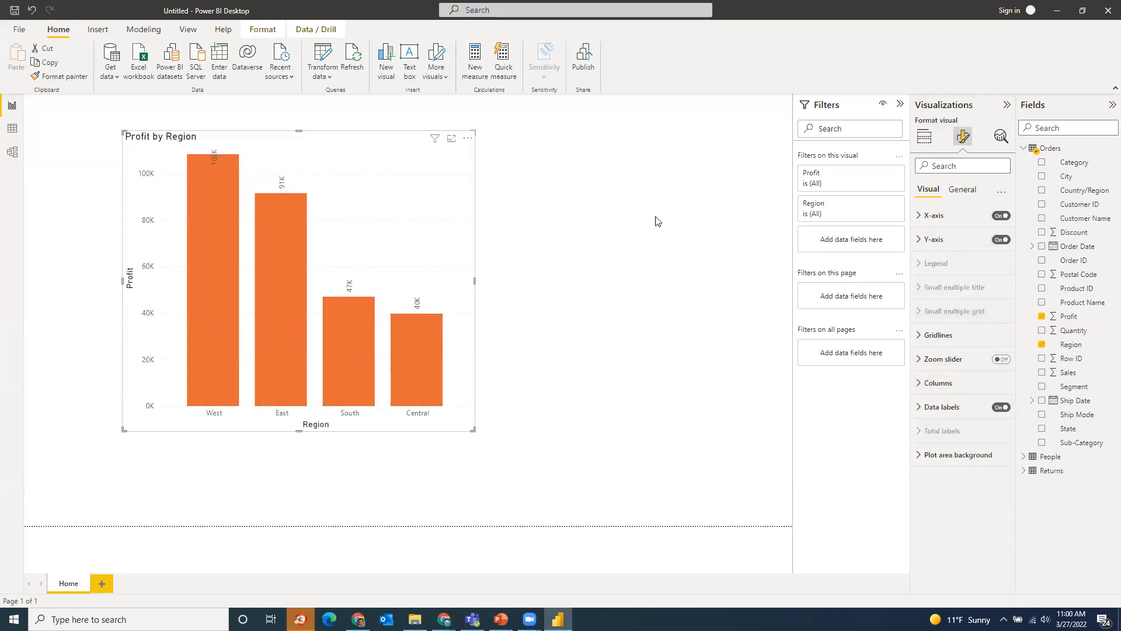
left_click(528, 230)
Change the chart's title text to "Profit by Region Graph"
left_click(349, 141)
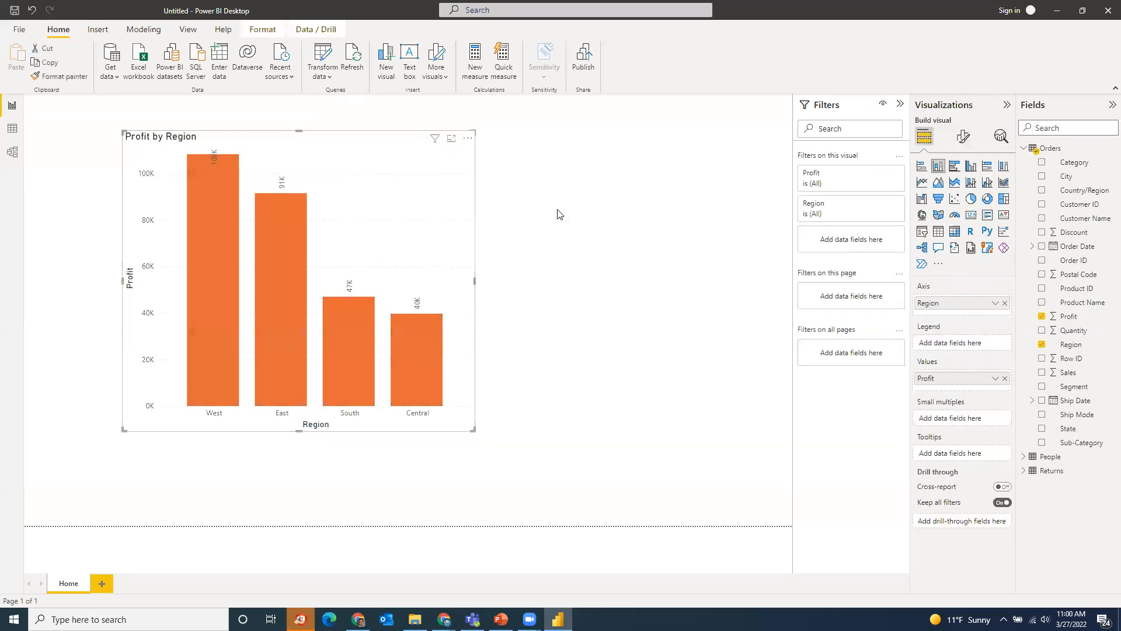
left_click(963, 136)
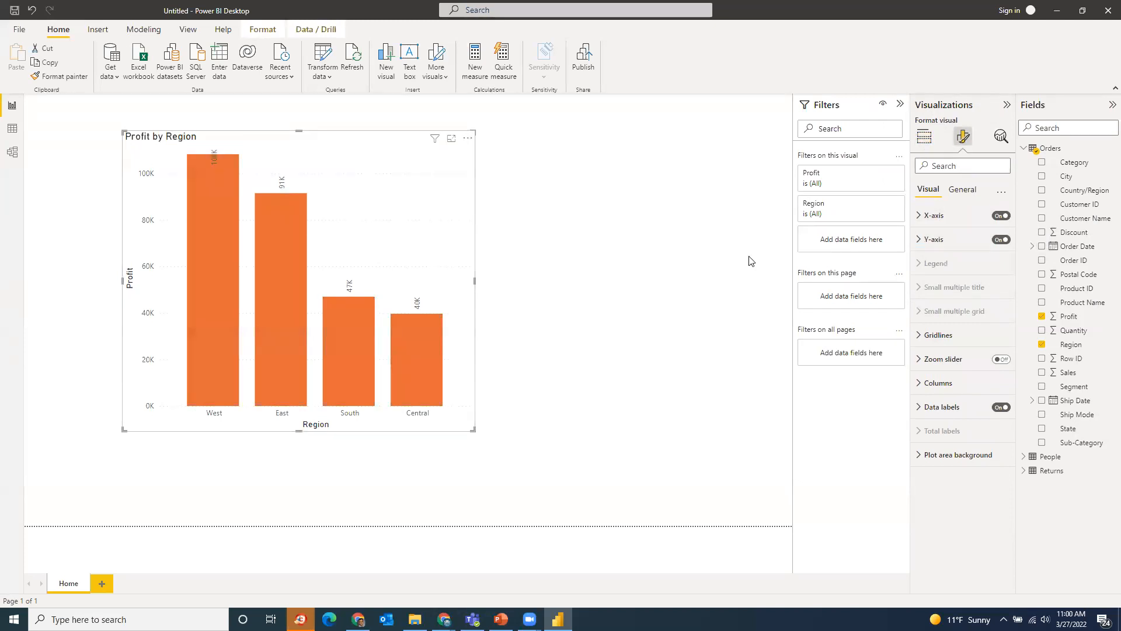
left_click(963, 189)
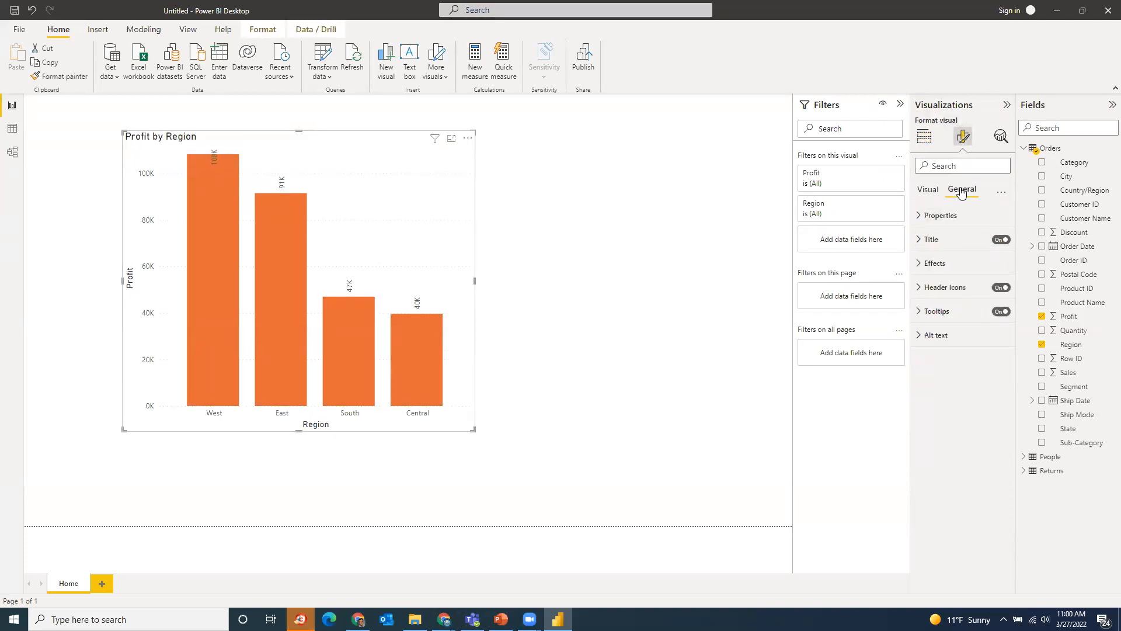
left_click(921, 241)
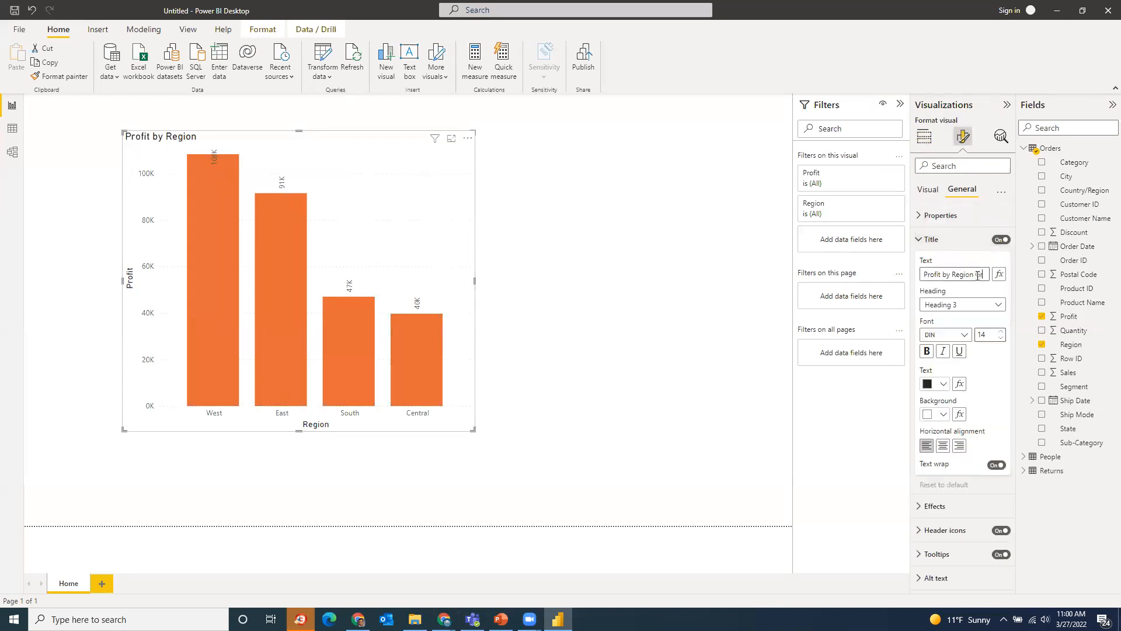
type("aph")
left_click(972, 305)
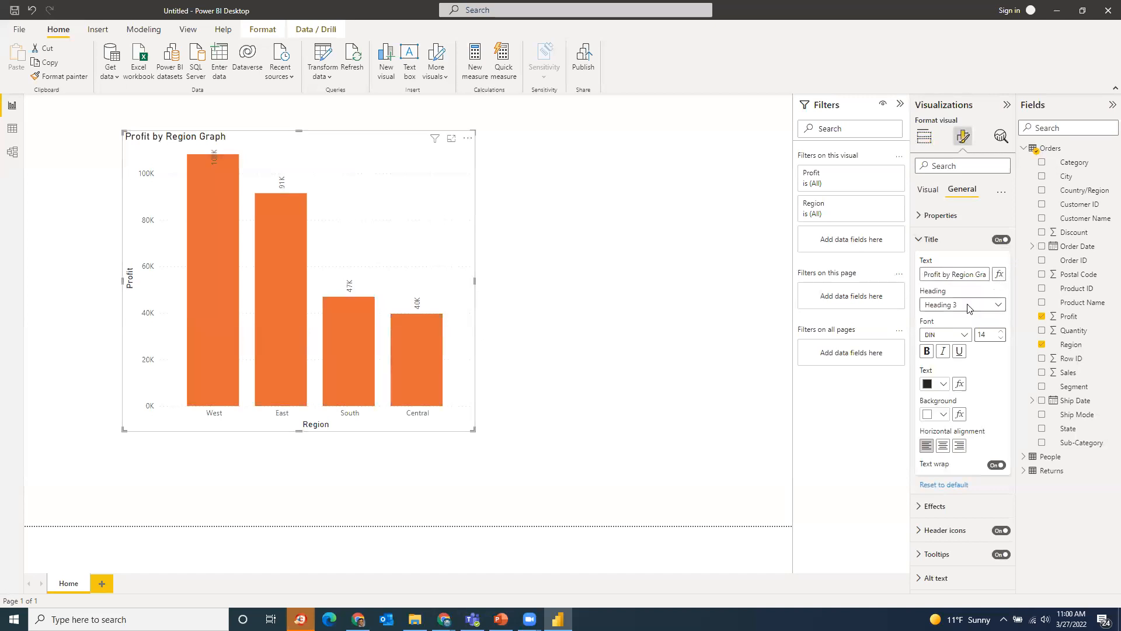
left_click(589, 218)
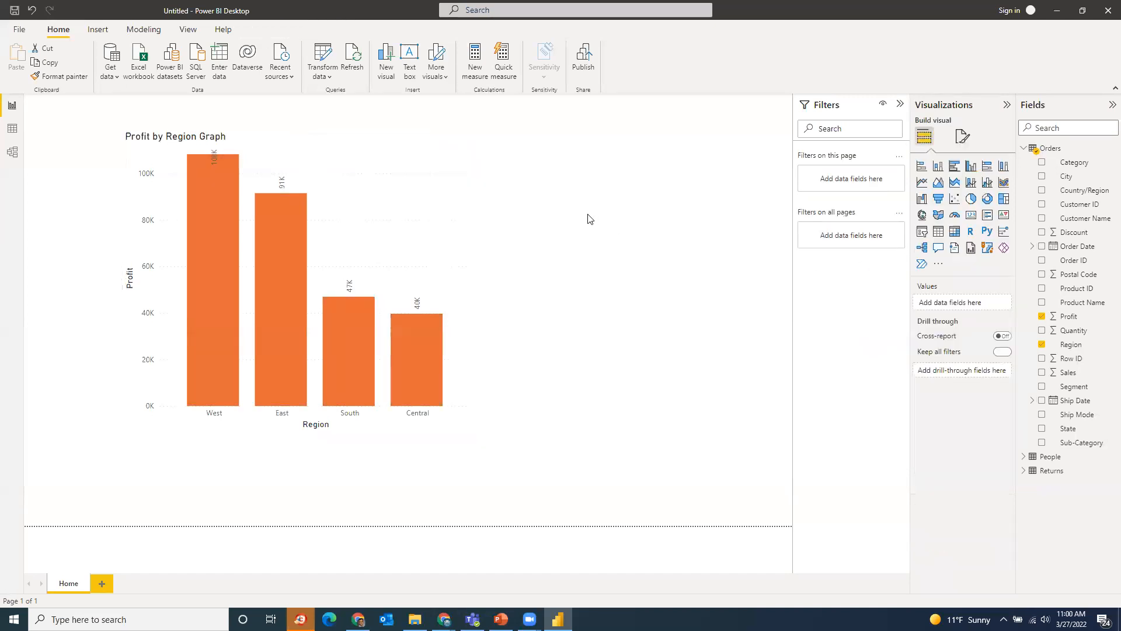
Move the chart to the page's upper-left corner and shrink it to roughly half its width
left_click_drag(310, 153, 226, 126)
left_click_drag(391, 402, 223, 293)
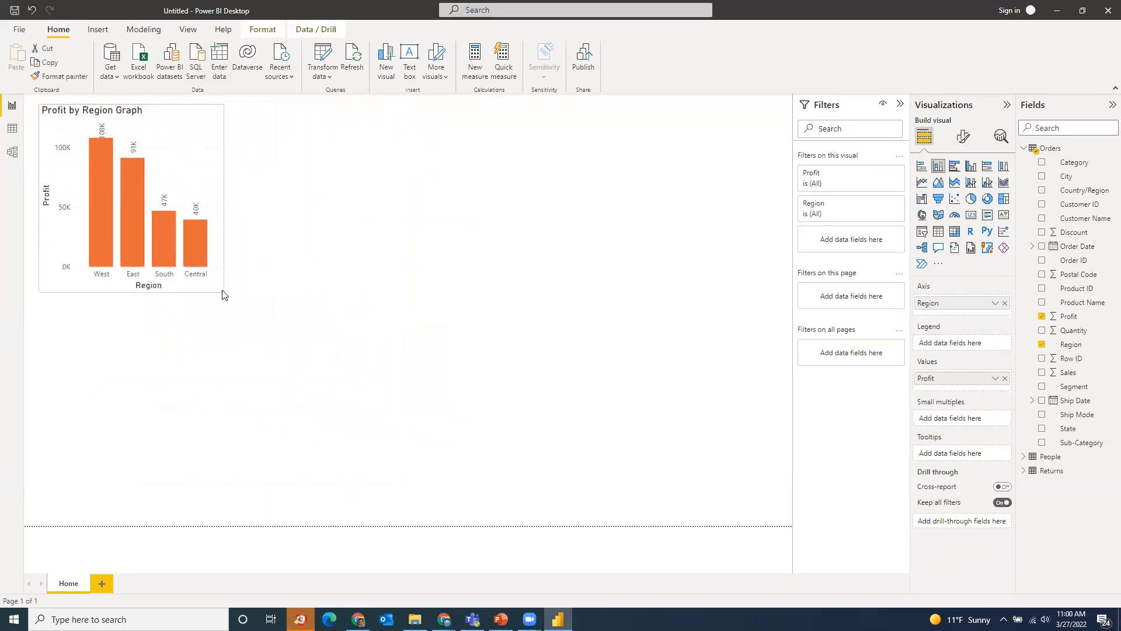
left_click(380, 273)
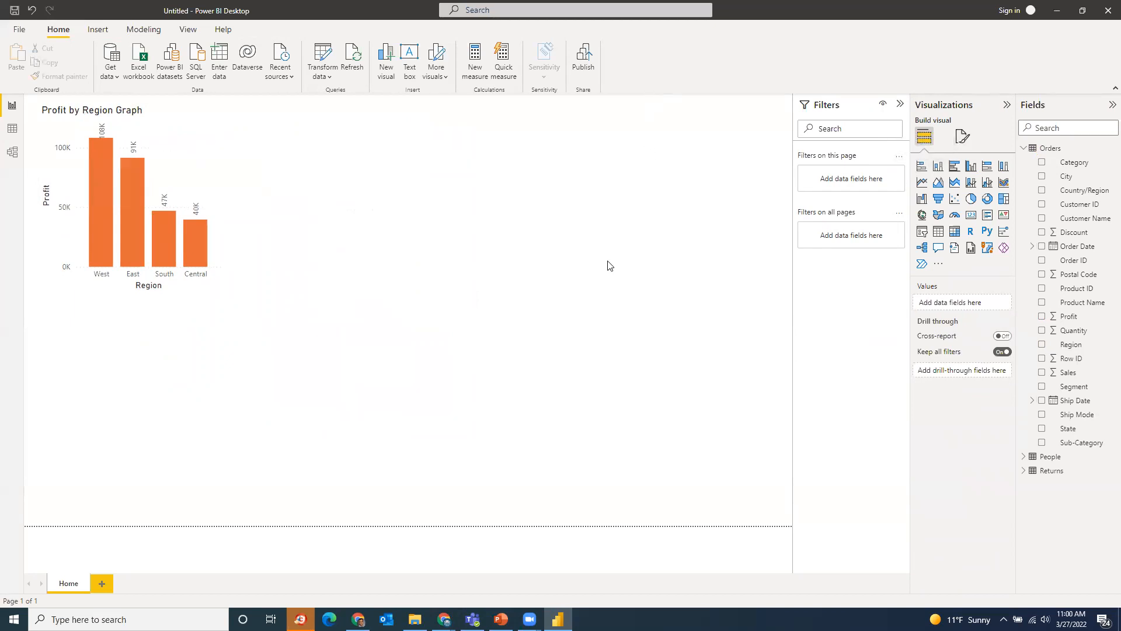
left_click(938, 168)
left_click_drag(146, 351, 373, 157)
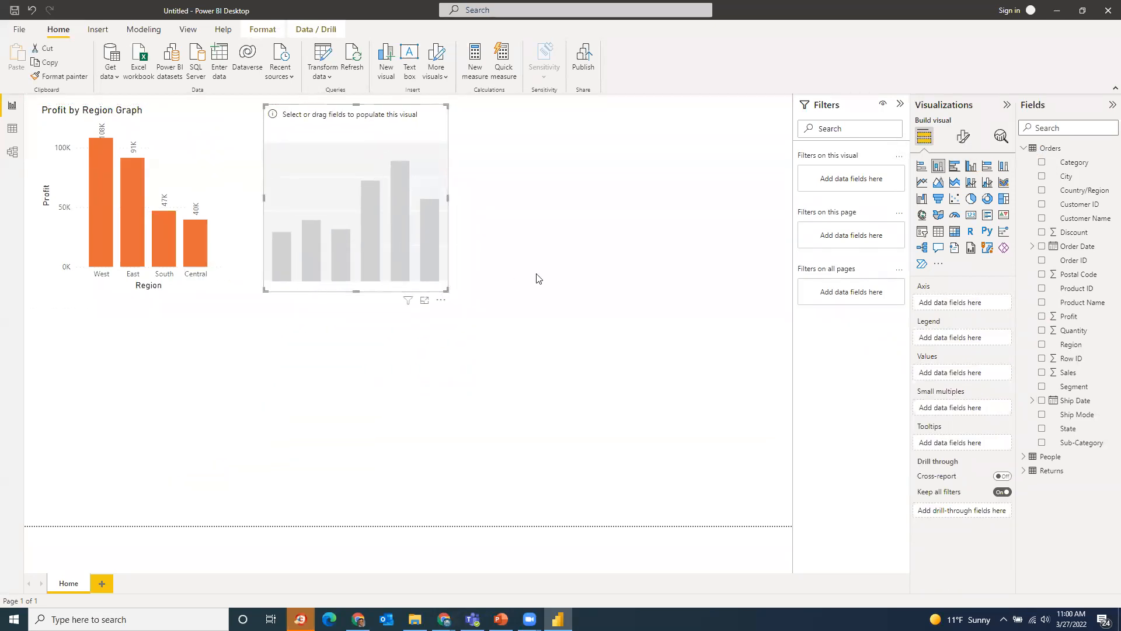
key("Delete")
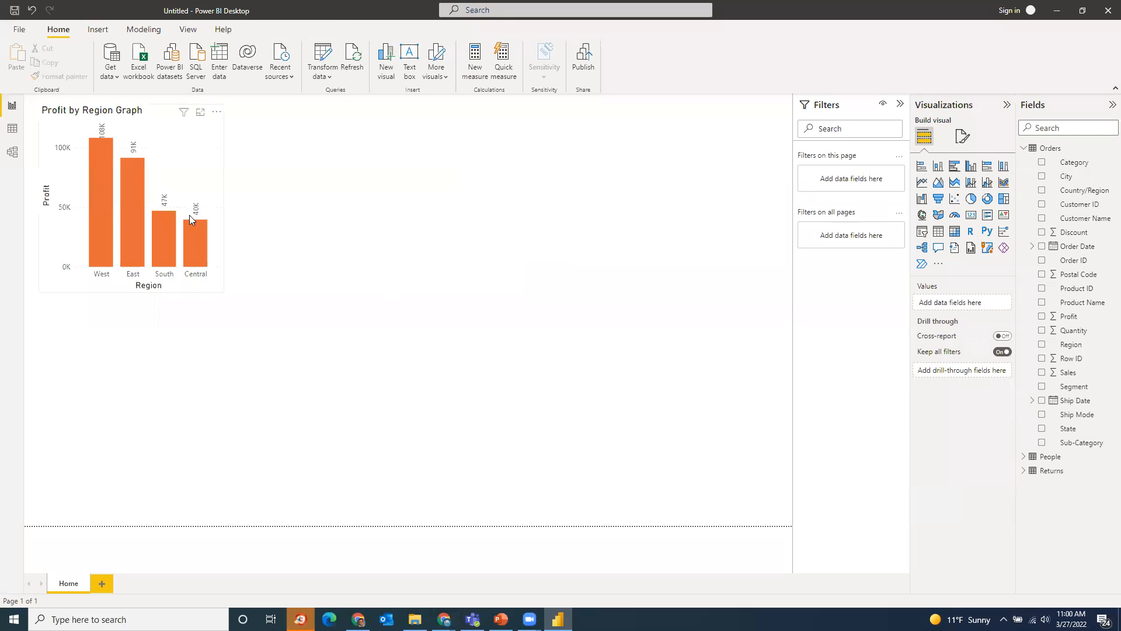
Duplicate the Profit by Region Graph chart on the Home page by copying and pasting it
left_click(152, 147)
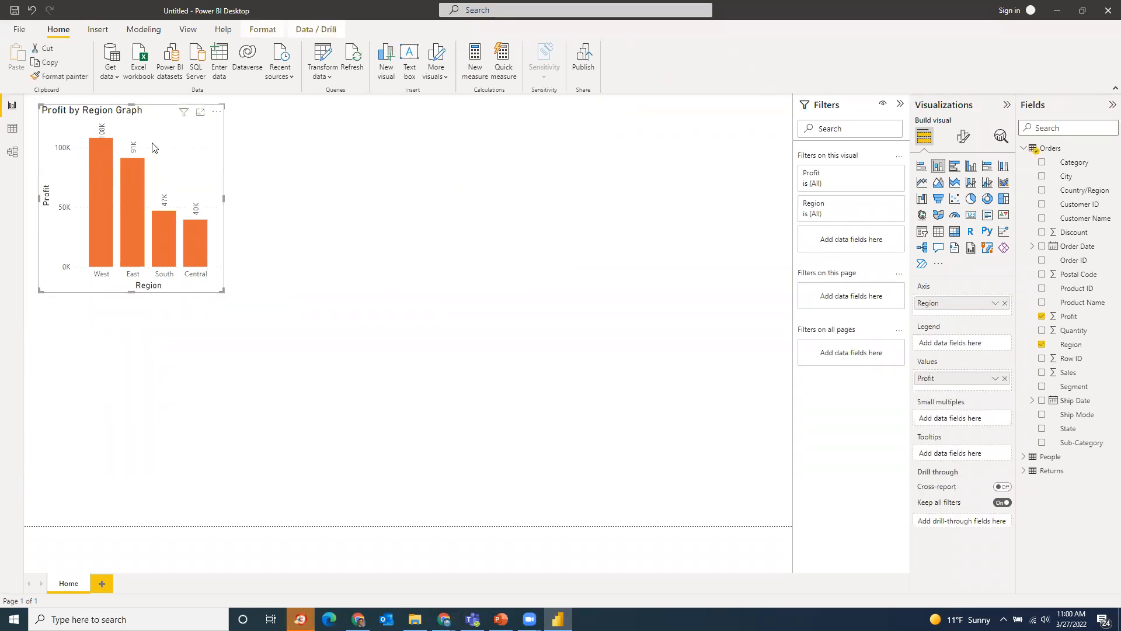
left_click(47, 62)
left_click(347, 179)
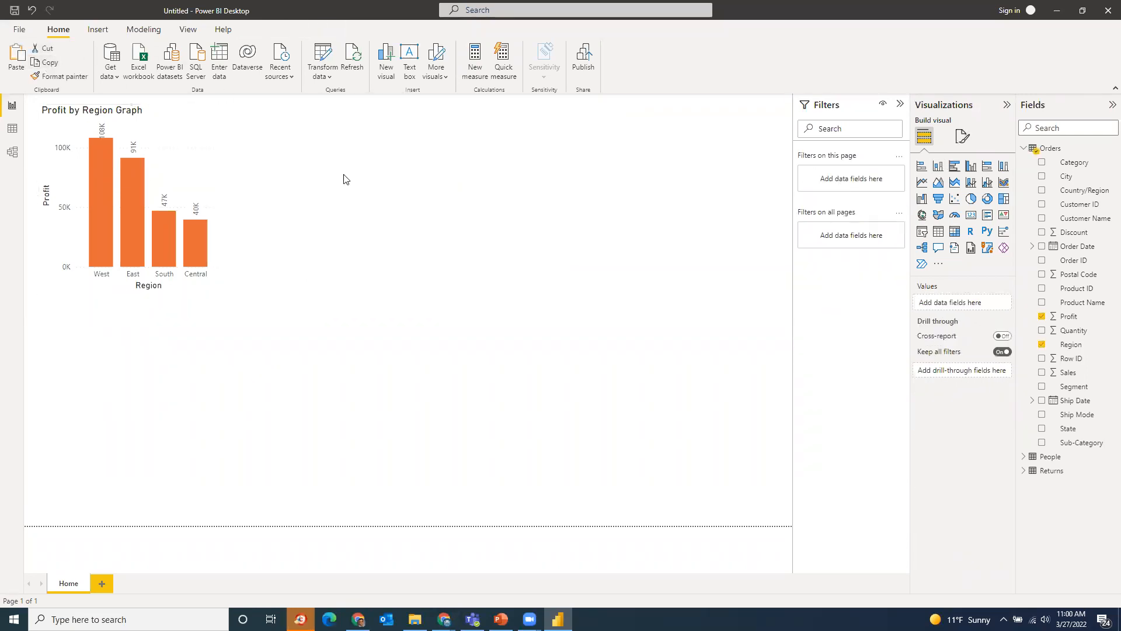
left_click(16, 62)
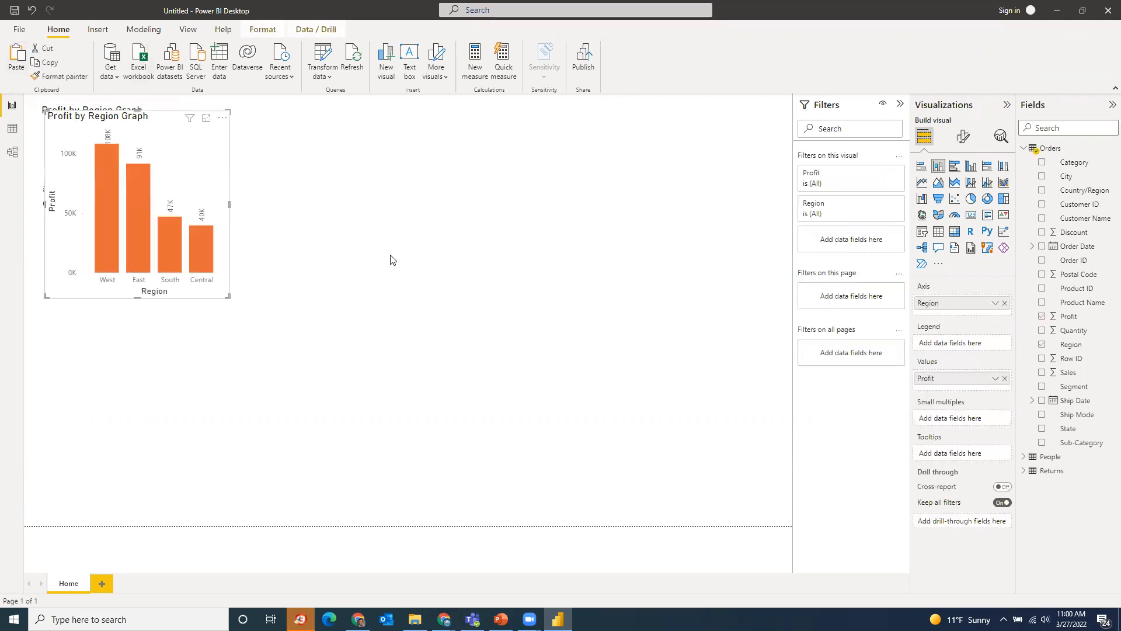
Place the copied chart beside the original, add Segment as its legend, and enlarge the chart
left_click_drag(221, 182, 429, 181)
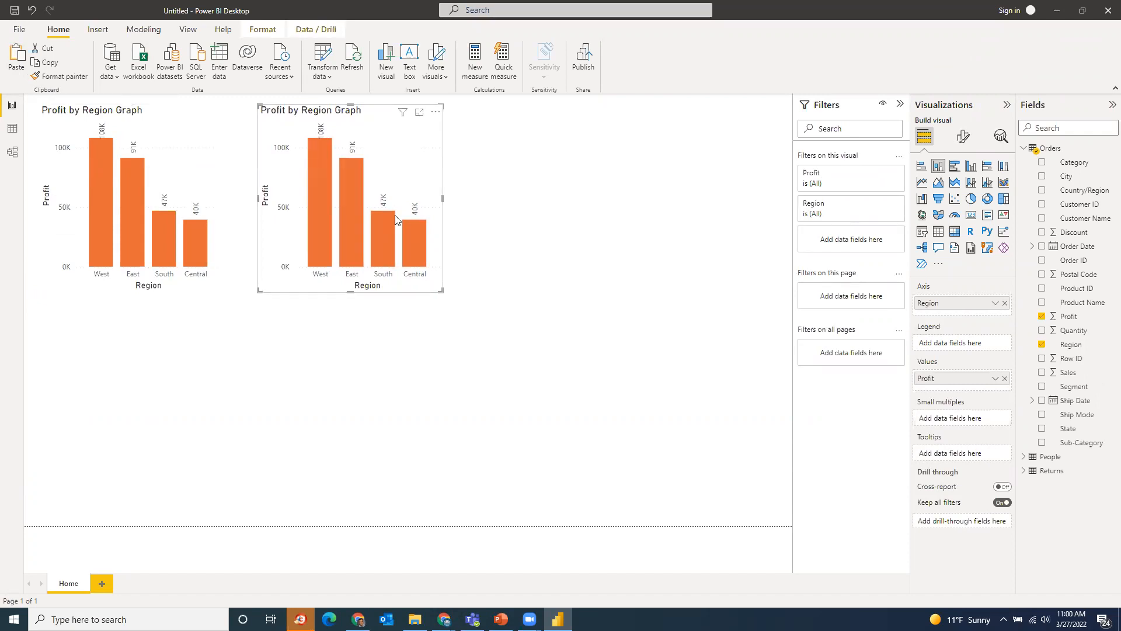
left_click(576, 235)
left_click(391, 174)
left_click_drag(1068, 389, 967, 344)
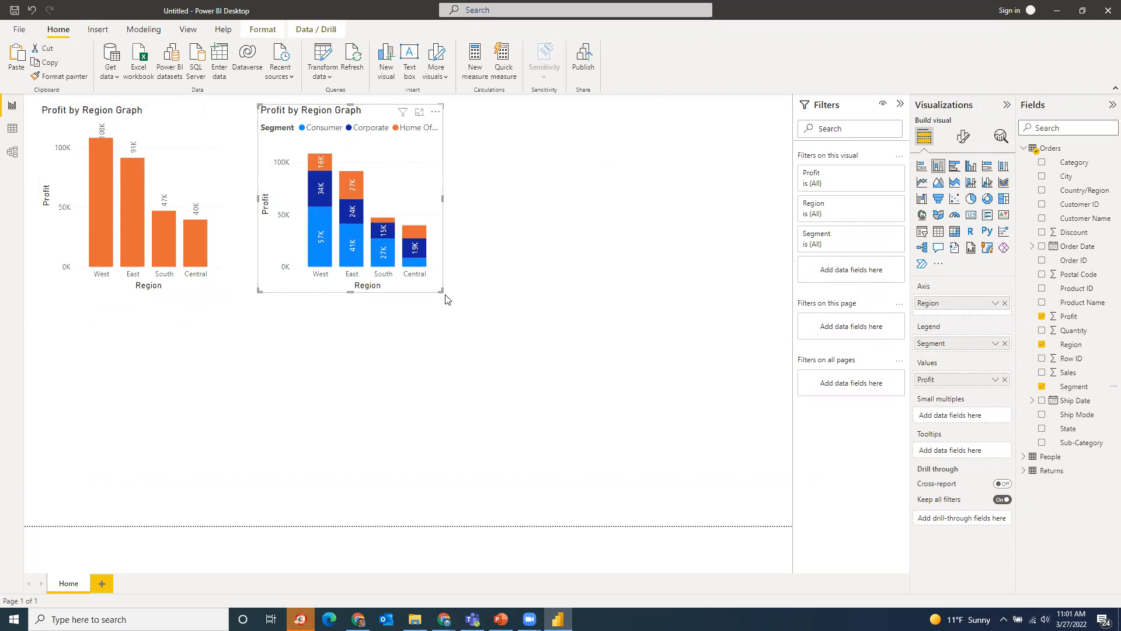
left_click_drag(510, 383, 656, 458)
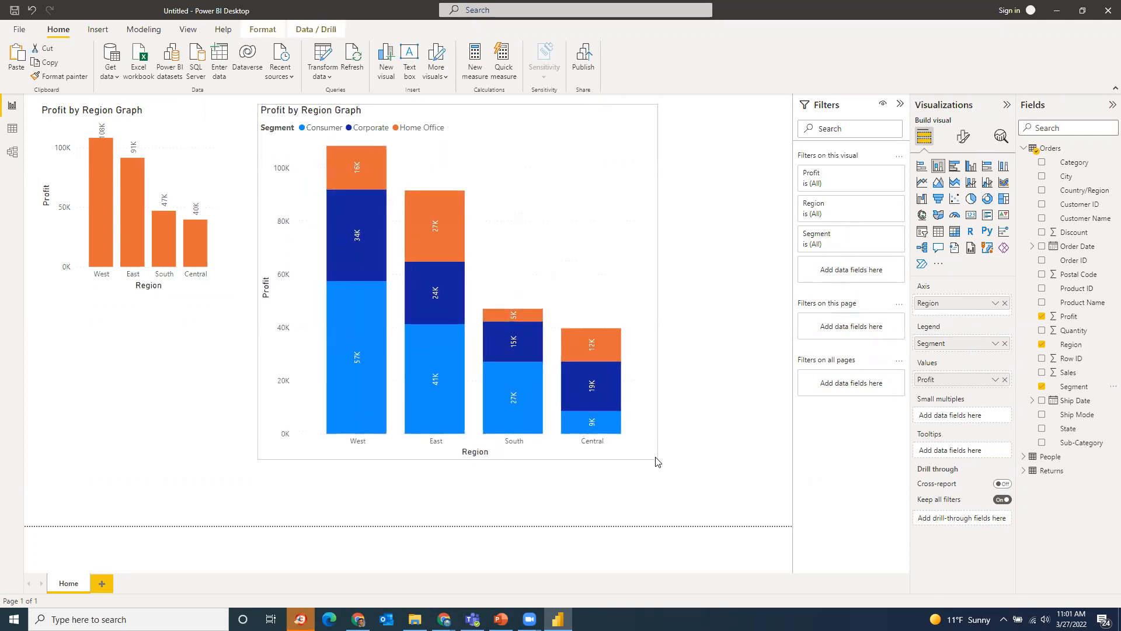
Try switching the segmented chart's data labels off and on again in its visual formatting
mouse_move(359, 431)
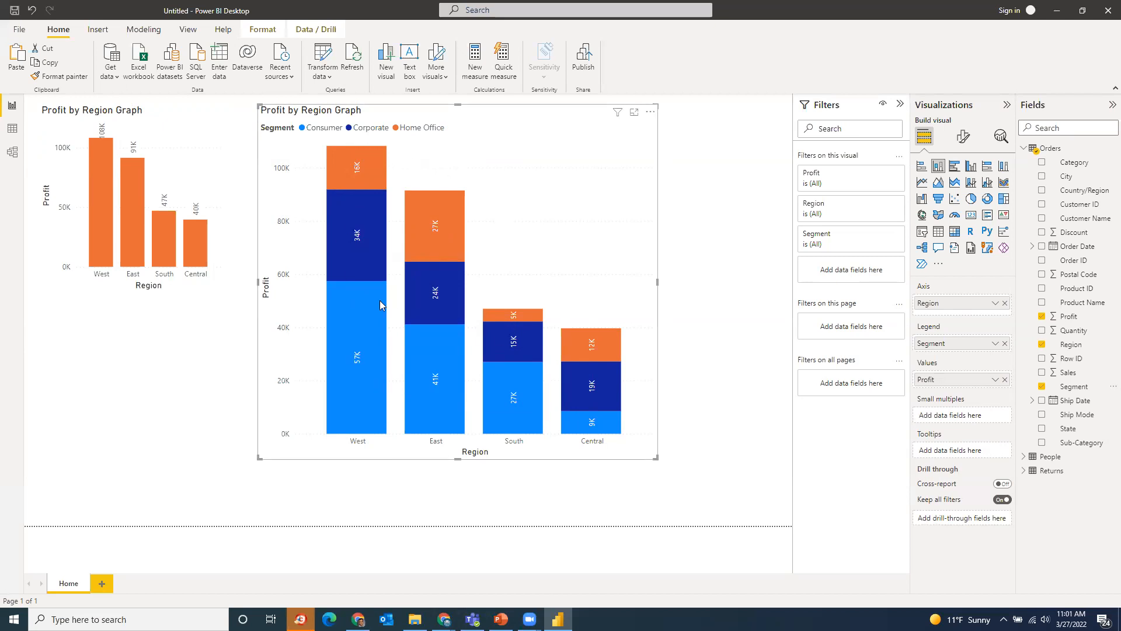
mouse_move(131, 223)
left_click(964, 136)
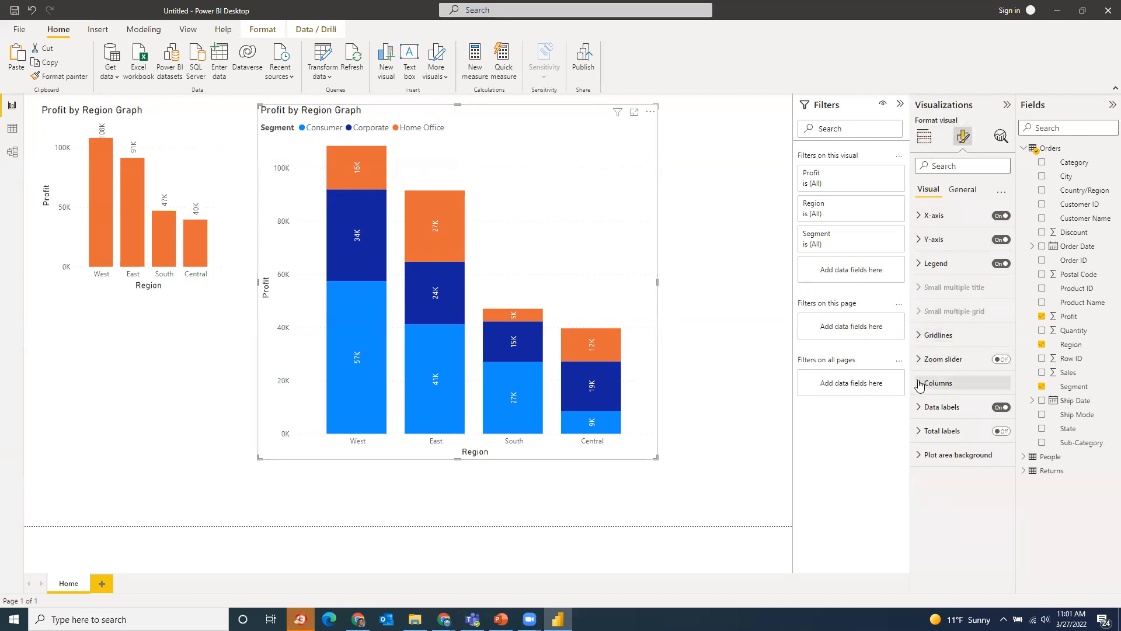
left_click(1000, 408)
left_click(1002, 408)
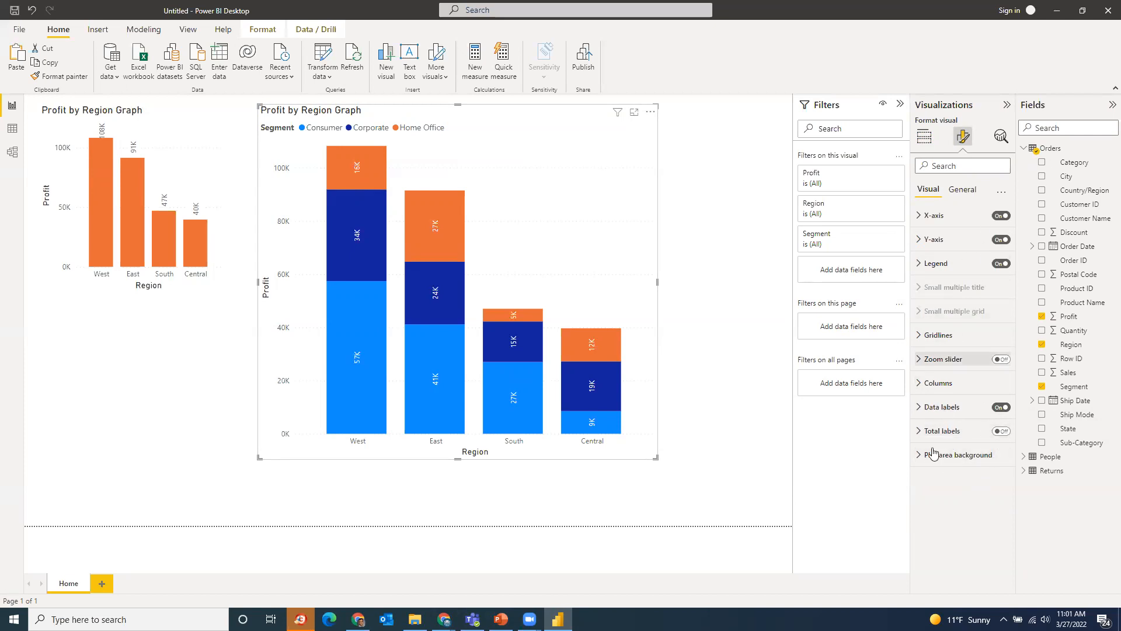
left_click(920, 462)
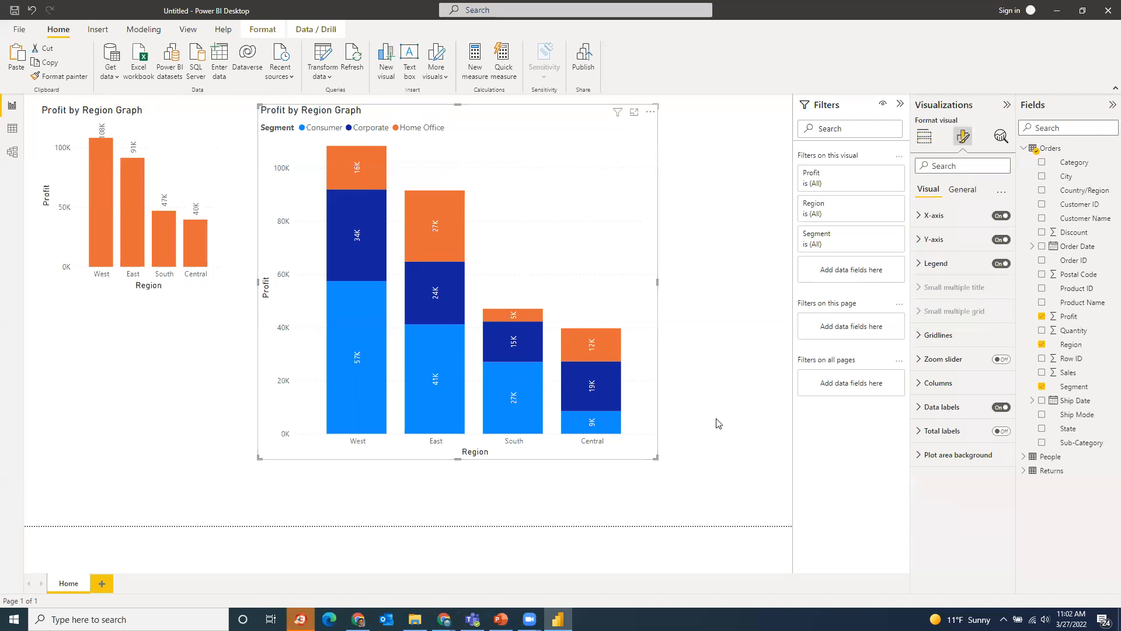
Shrink the segmented chart and cross-highlight both charts by the Corporate and Home Office segments
left_click_drag(655, 457, 591, 400)
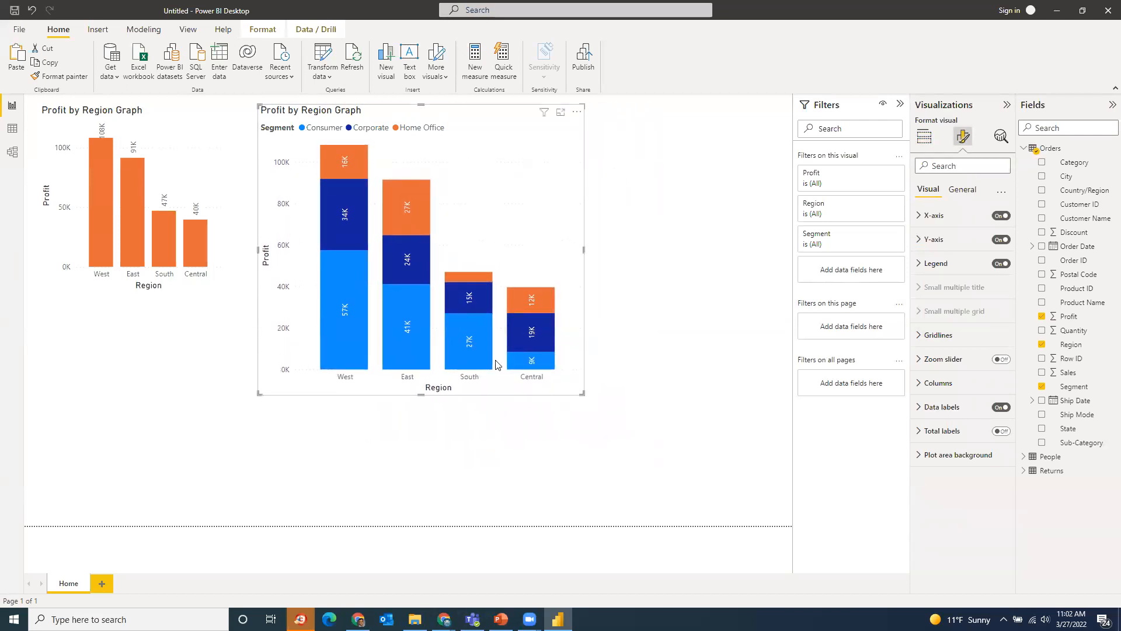
left_click(366, 129)
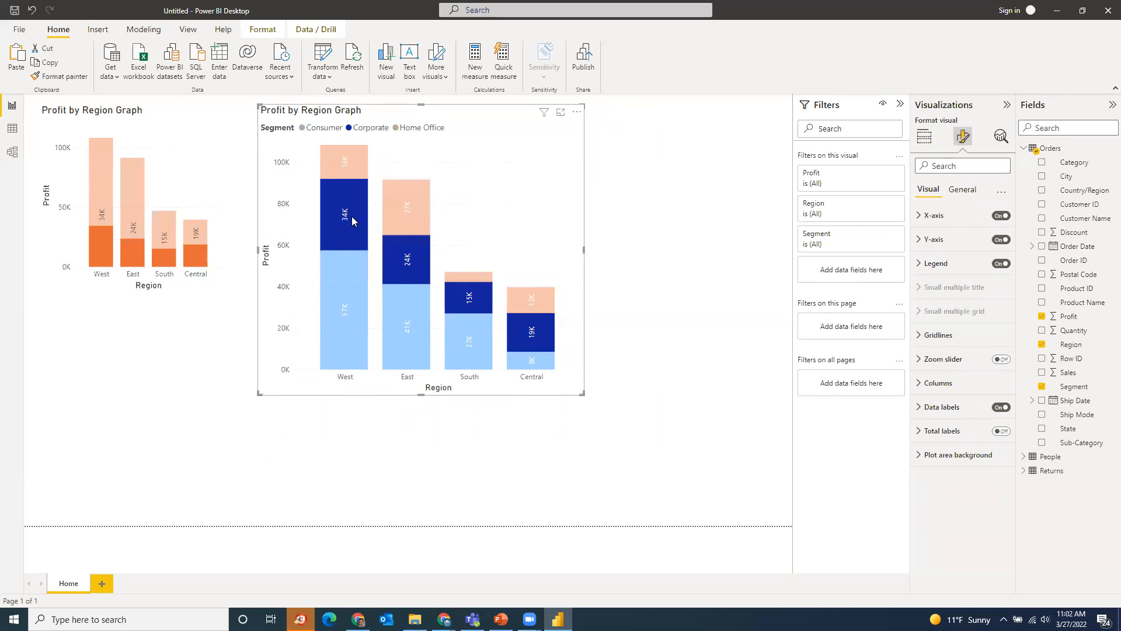
left_click(413, 129)
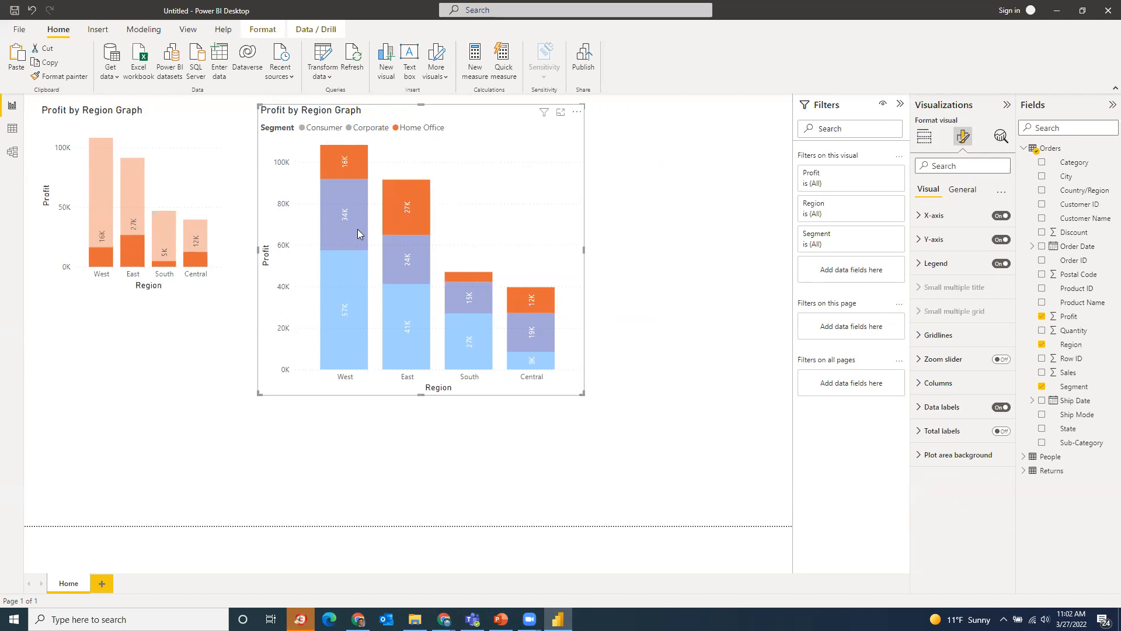
left_click_drag(582, 395, 532, 369)
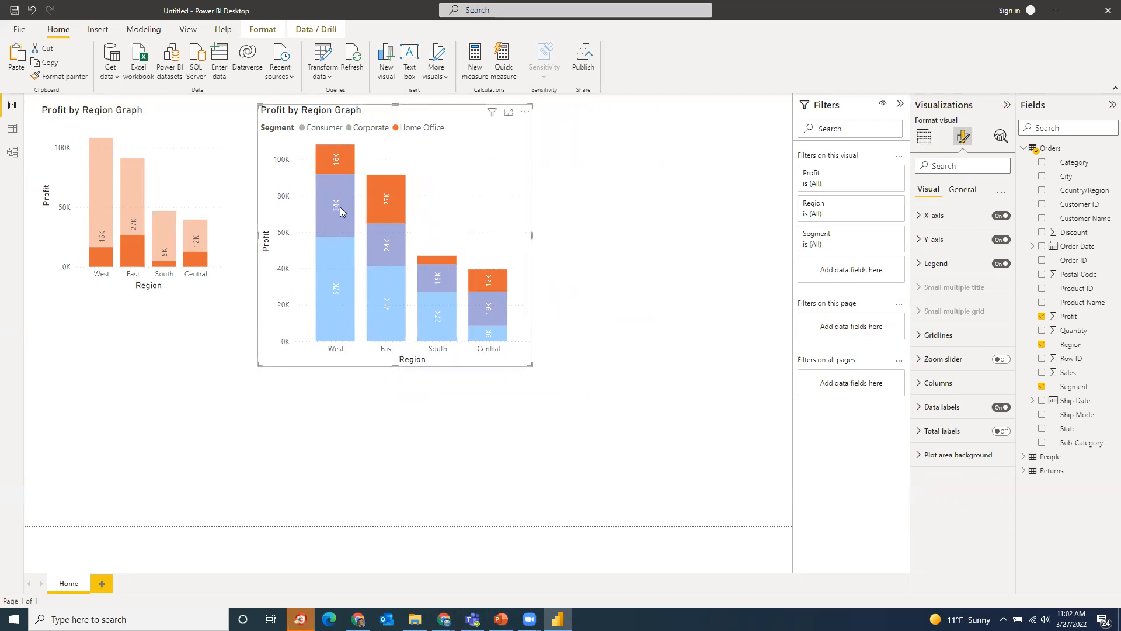
Highlight the West region's Corporate and Consumer portions, and show the West Consumer data point as a table
left_click(340, 207)
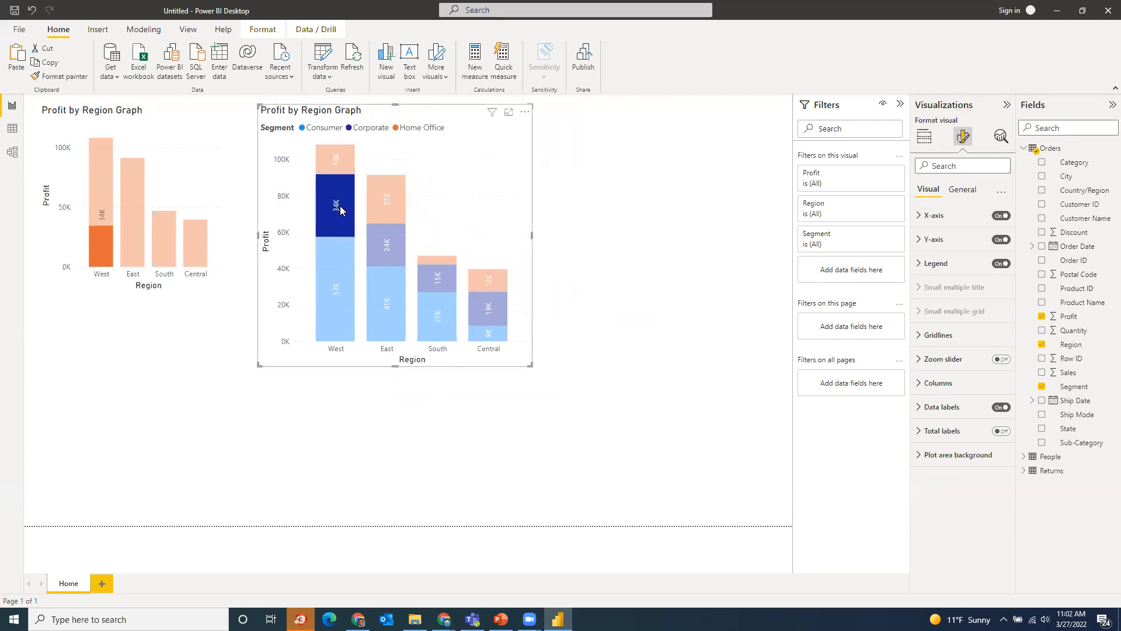
left_click(340, 285)
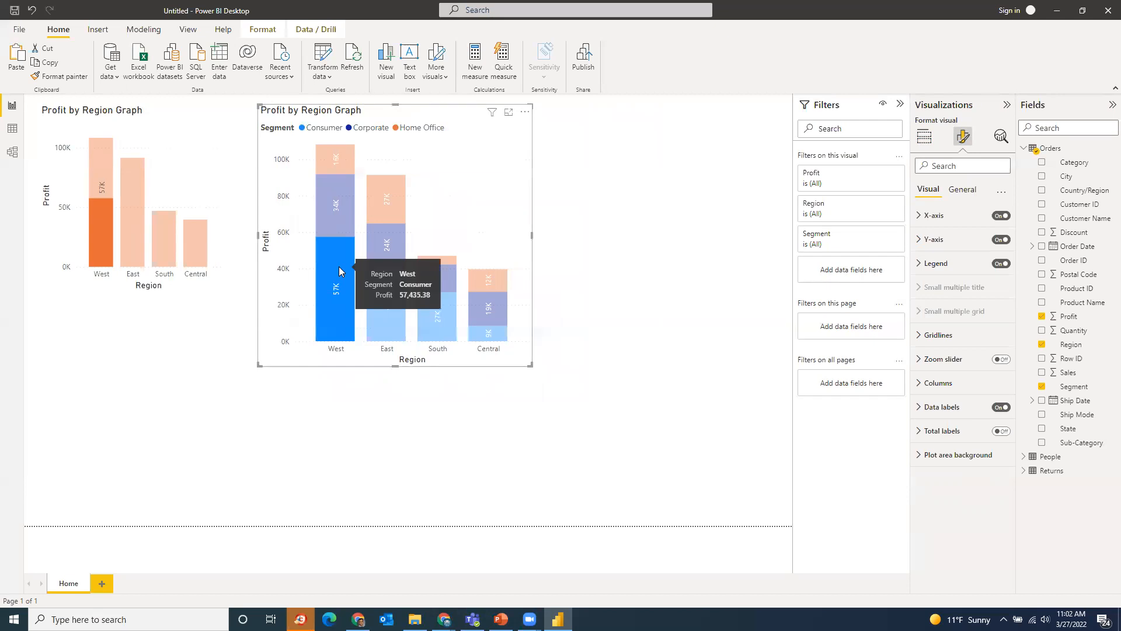
right_click(339, 266)
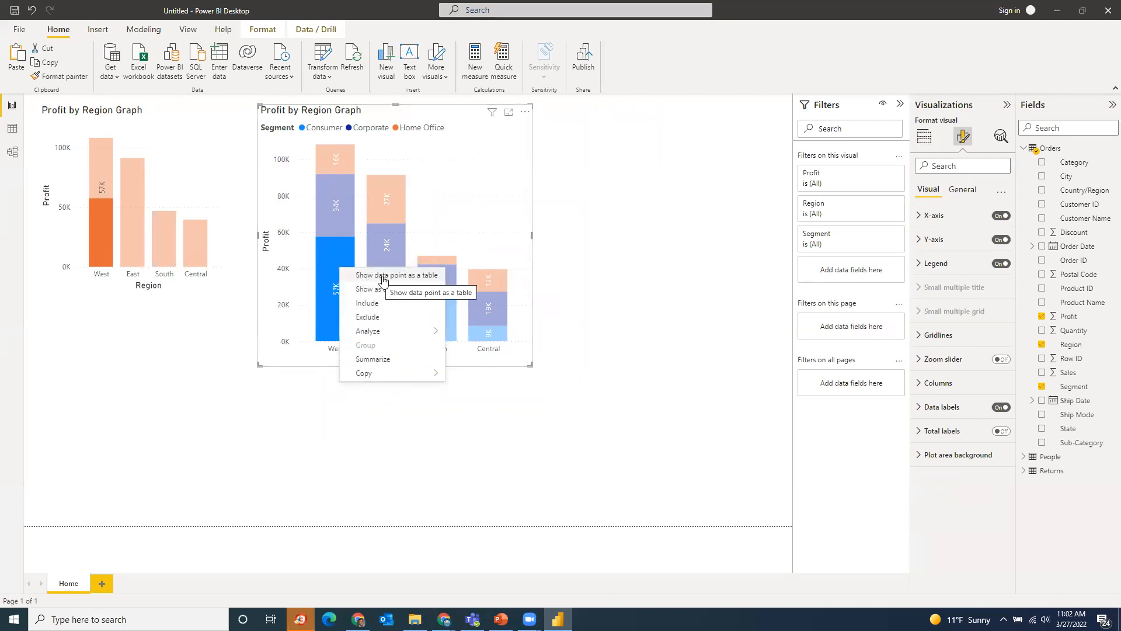
left_click(383, 278)
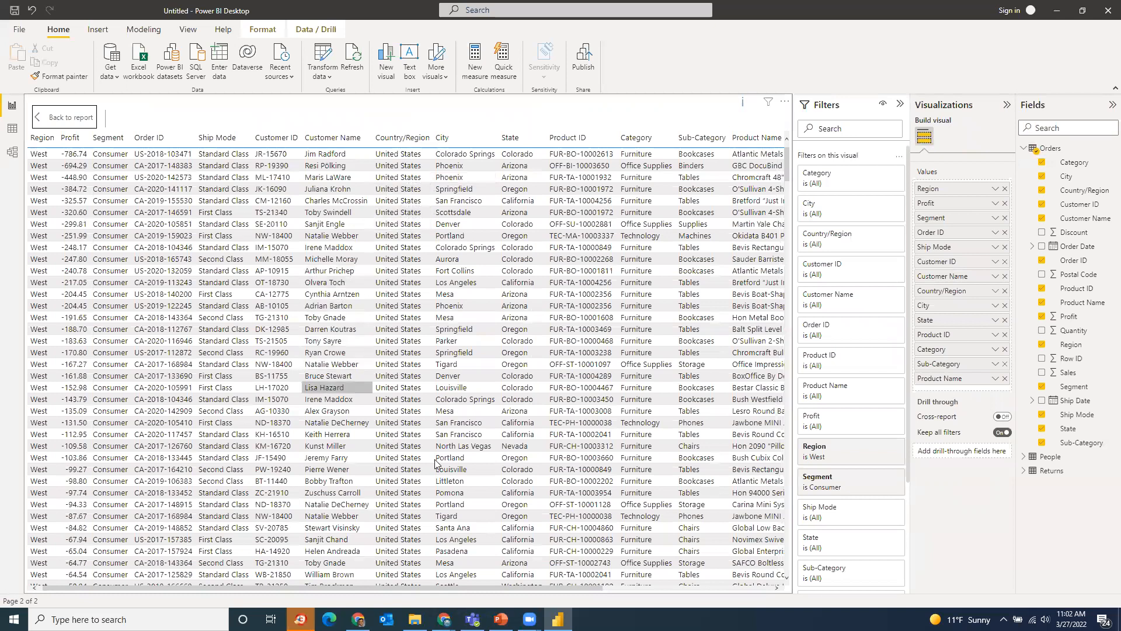
Check the CSV file type offered for exporting the table's data, cancel the export, and return to the report
left_click(785, 102)
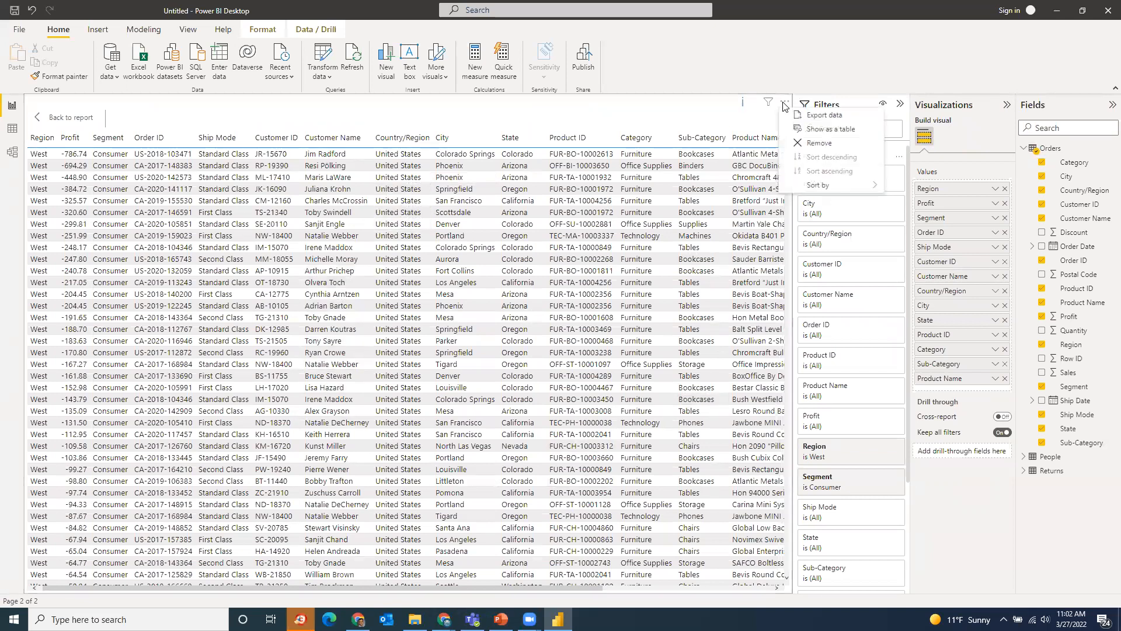
left_click(824, 117)
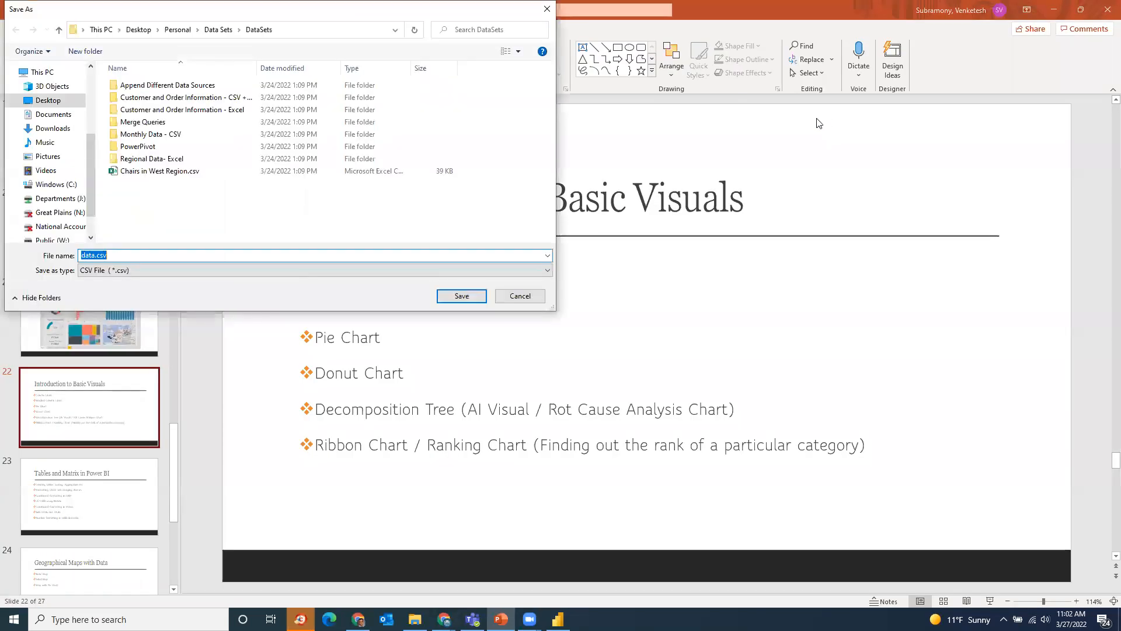
left_click(133, 269)
left_click(133, 269)
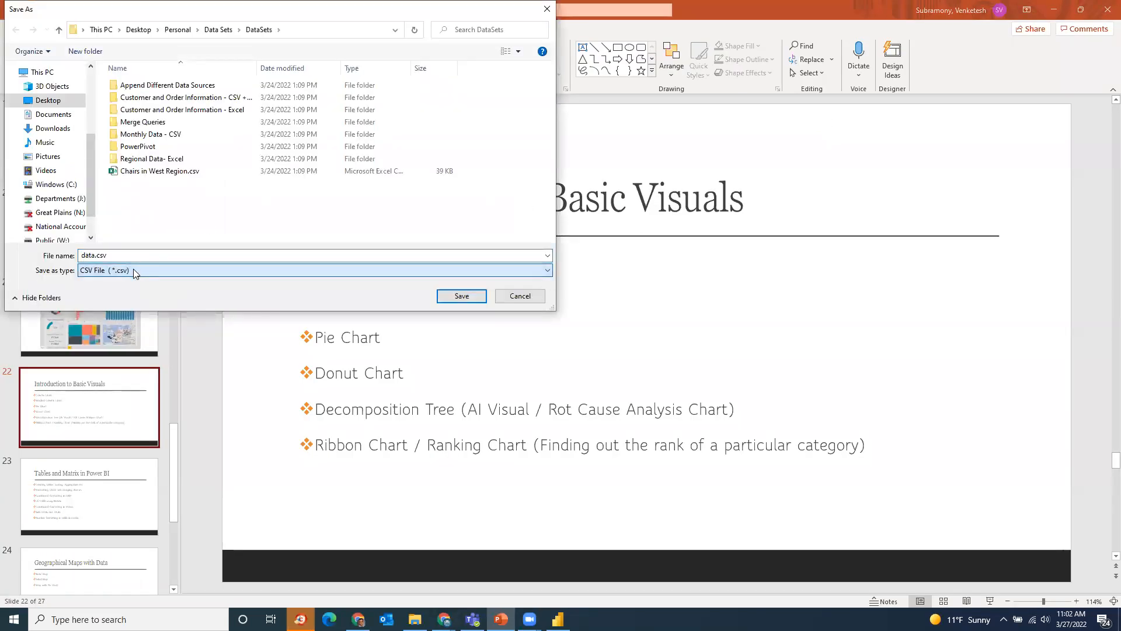
left_click(520, 296)
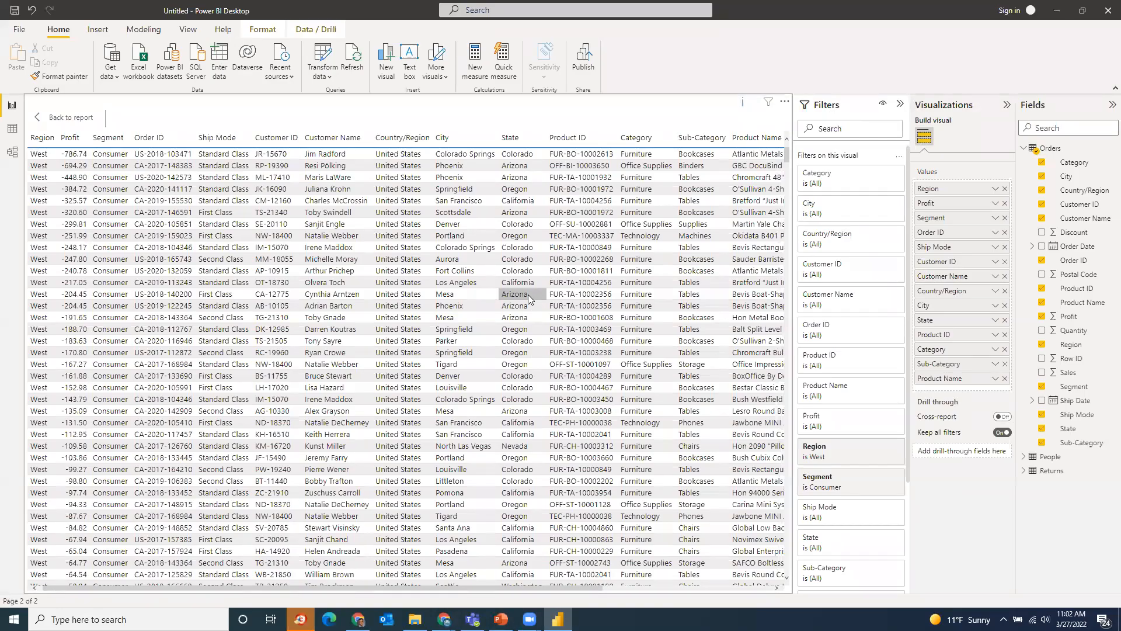
left_click(40, 118)
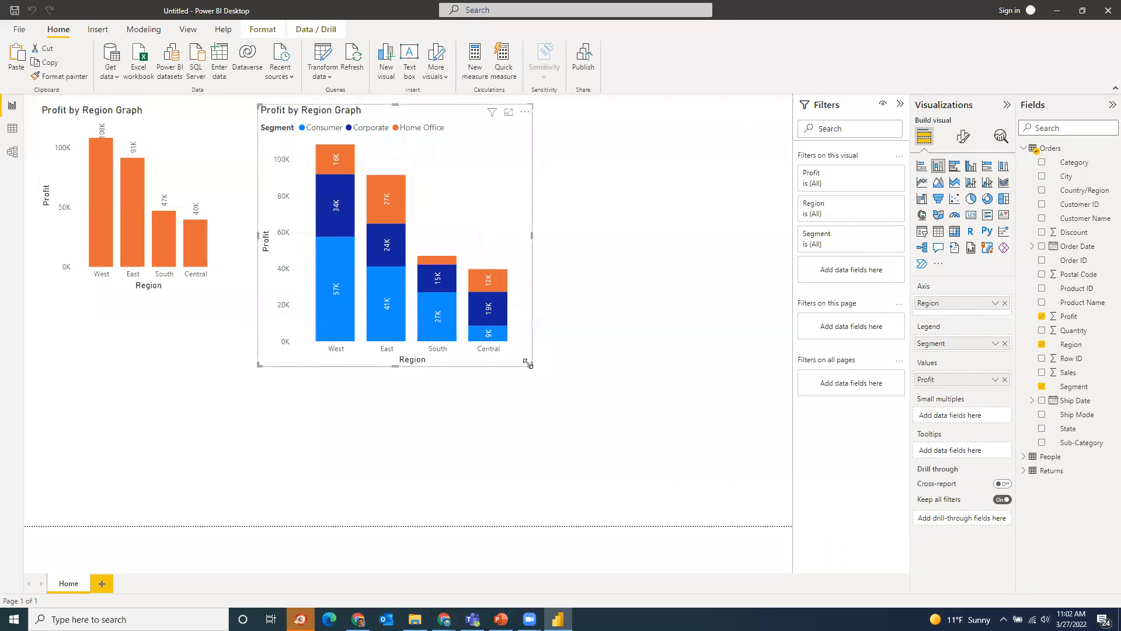
Resize the segmented chart to a wider shape beside the original, and clear the highlight on its East Corporate portion
left_click_drag(528, 363, 477, 362)
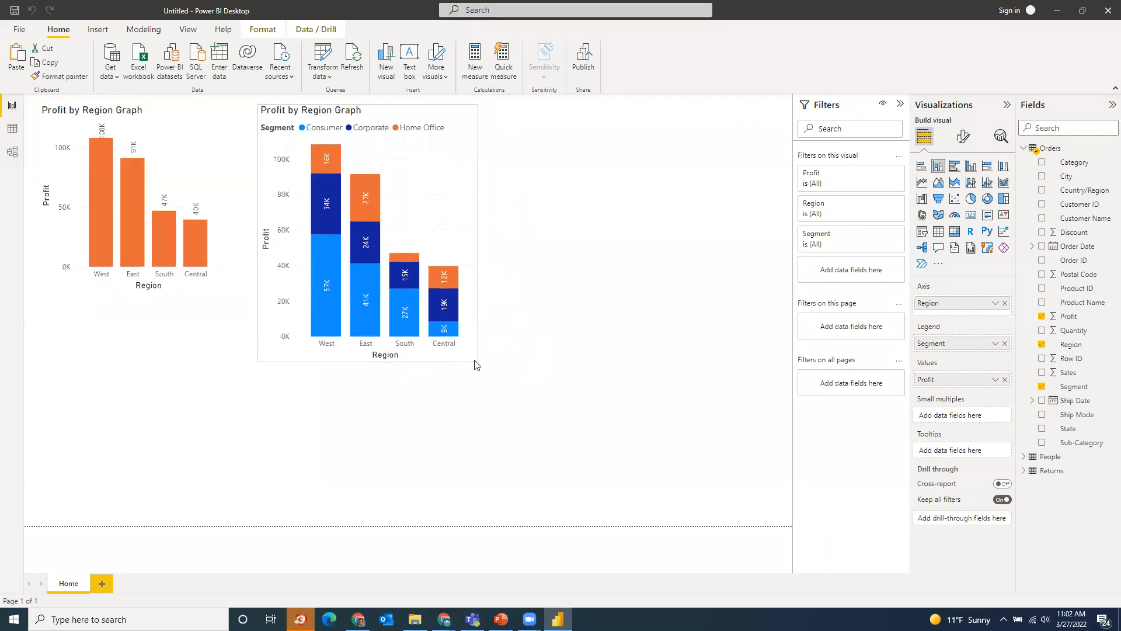
left_click(365, 239)
right_click(365, 239)
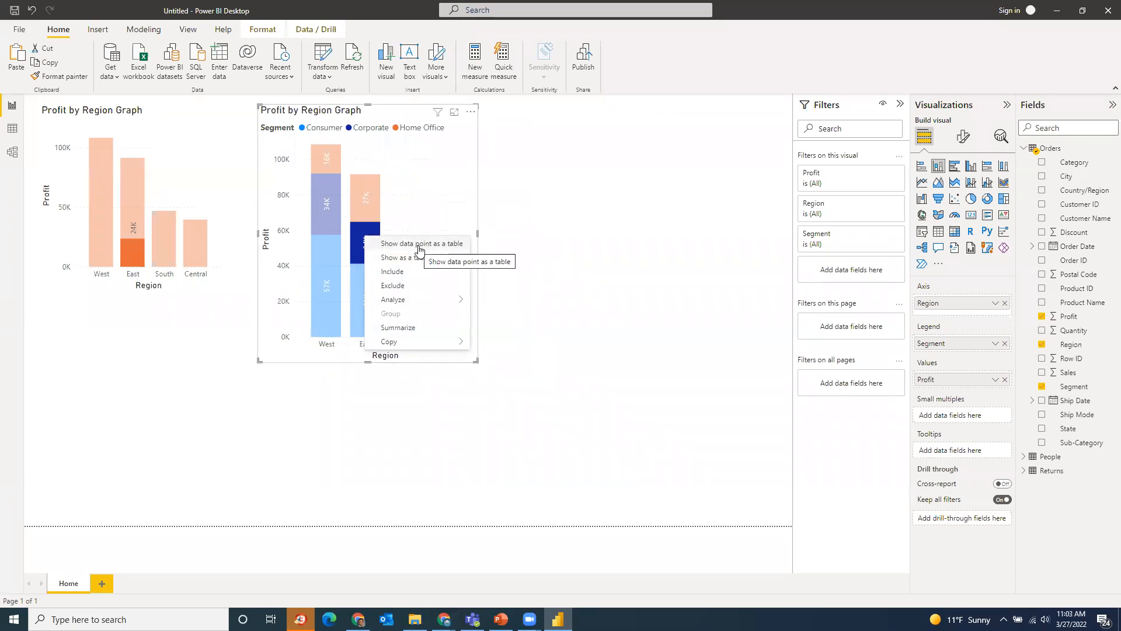
left_click(594, 190)
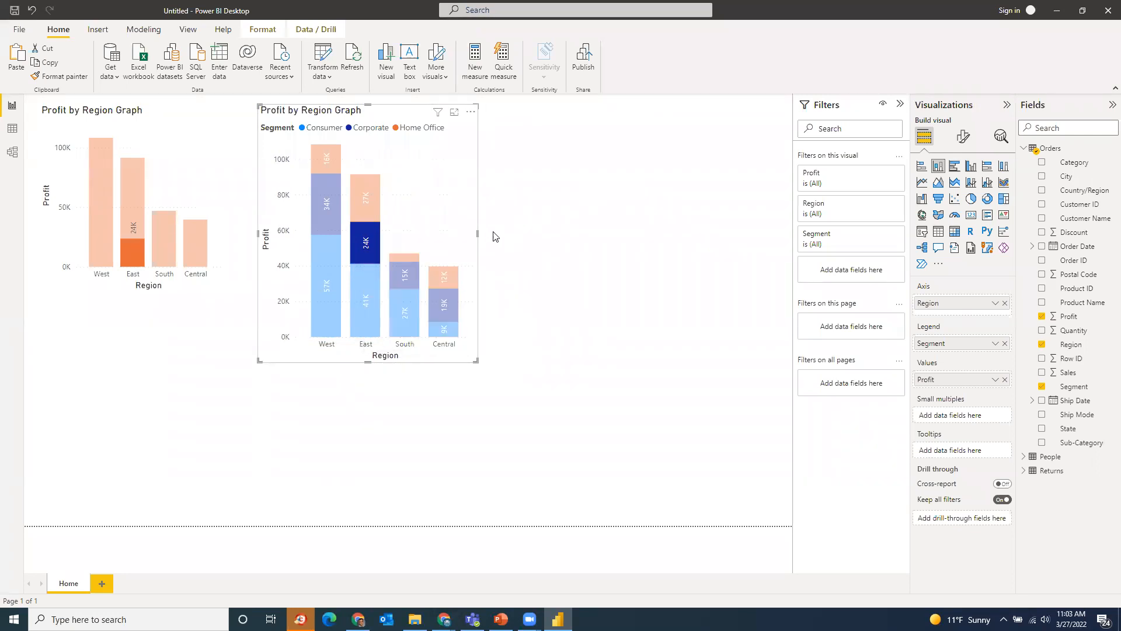
left_click_drag(476, 231, 610, 243)
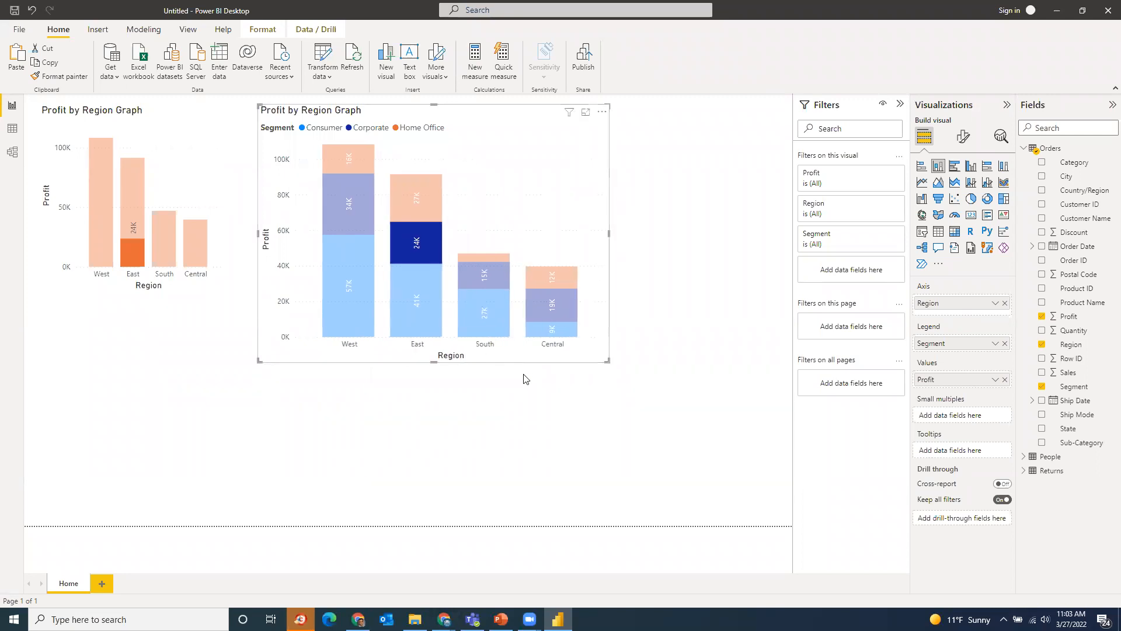
left_click(524, 402)
left_click(502, 145)
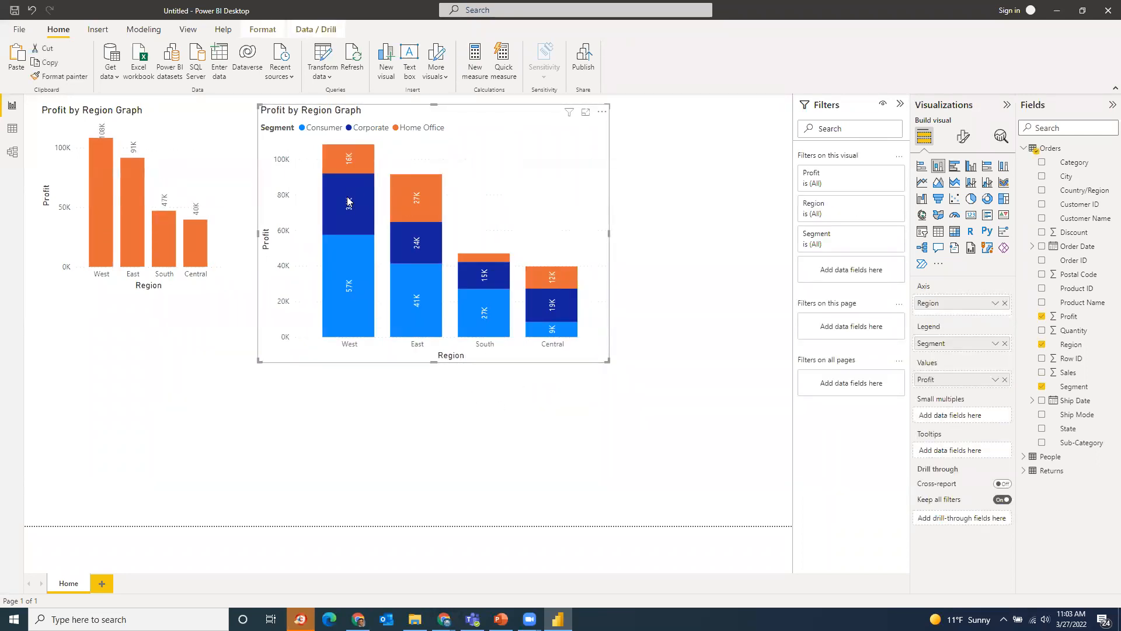
Include only Home Office for West, East and Central plus Corporate and Consumer for South in the segmented chart
left_click(351, 158)
left_click(418, 213, "ctrl")
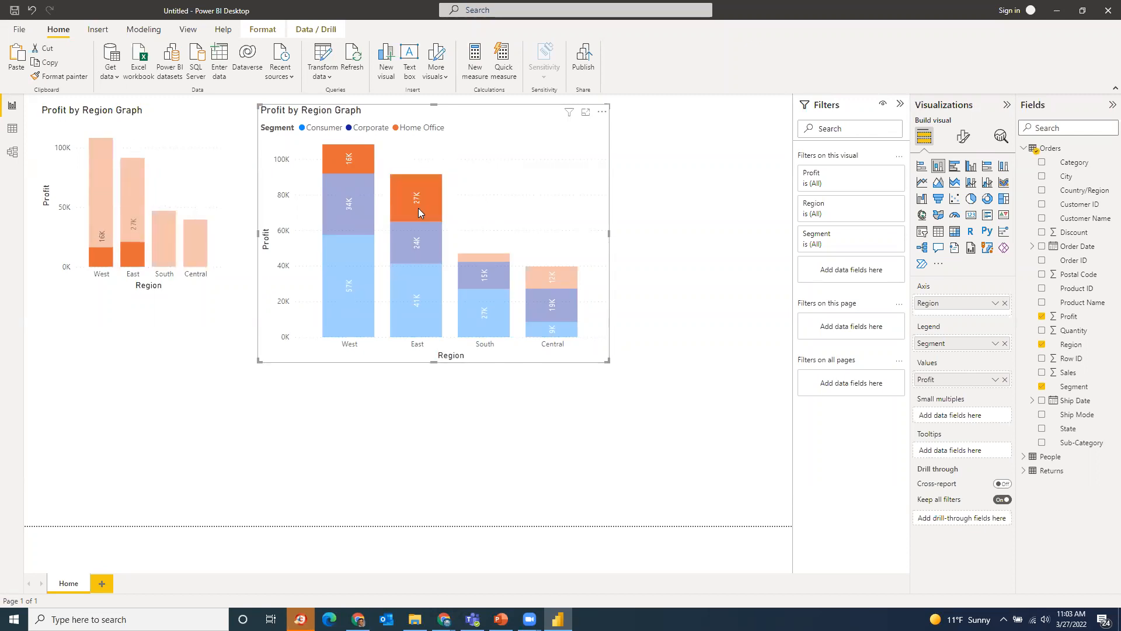
left_click(490, 287, "ctrl")
left_click(502, 334, "ctrl")
left_click(563, 281, "ctrl")
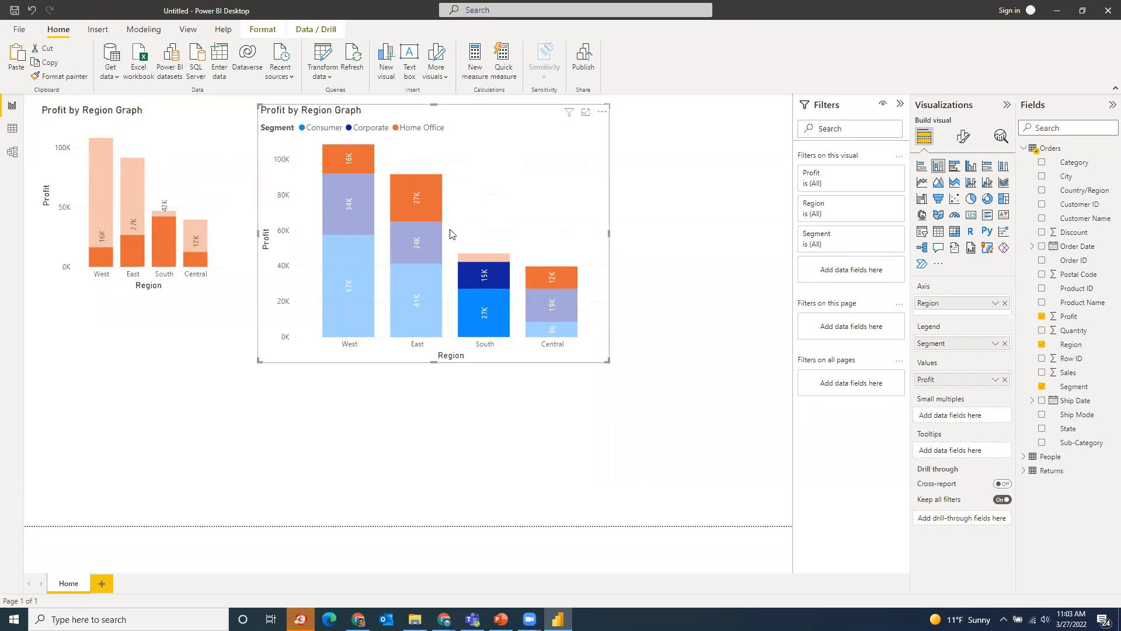
right_click(554, 282)
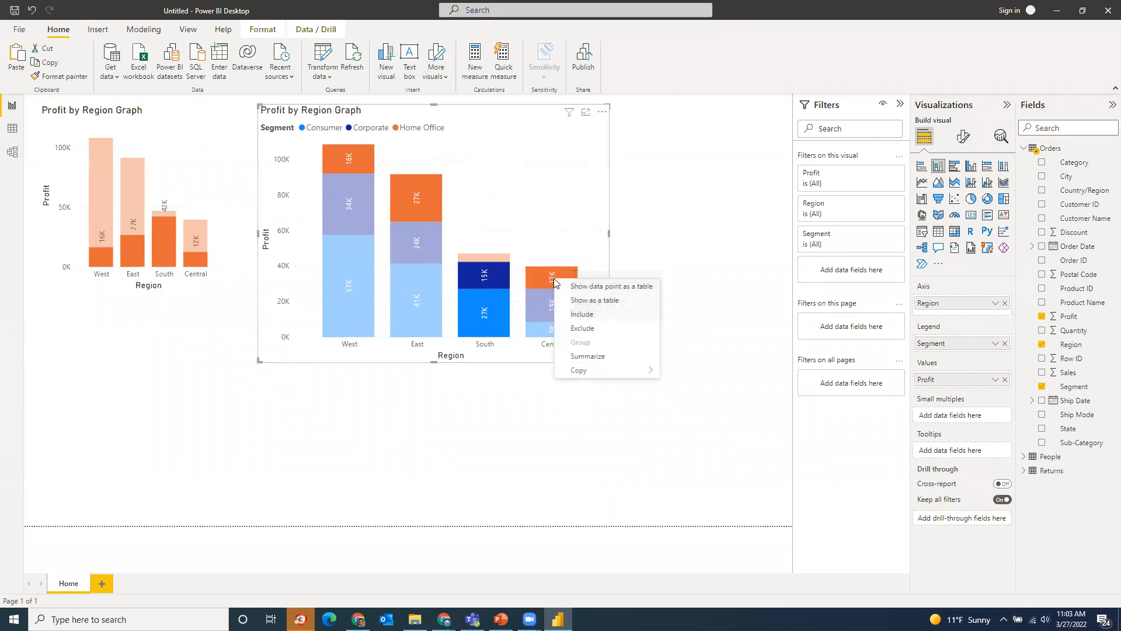
left_click(586, 314)
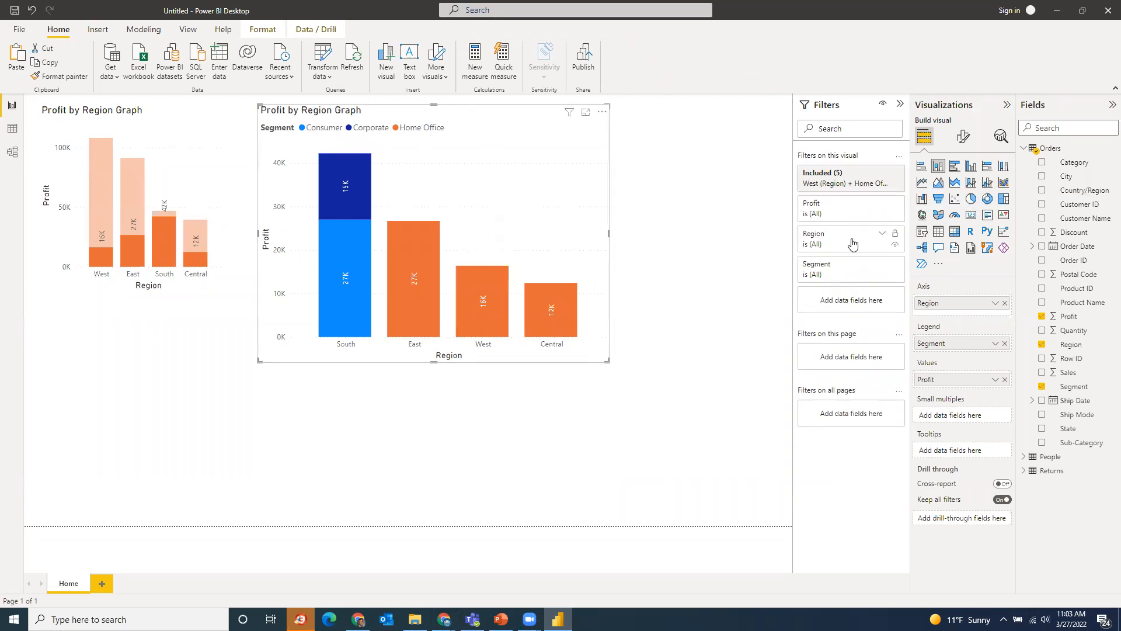
Remove the included data points filter from the segmented chart
left_click(808, 111)
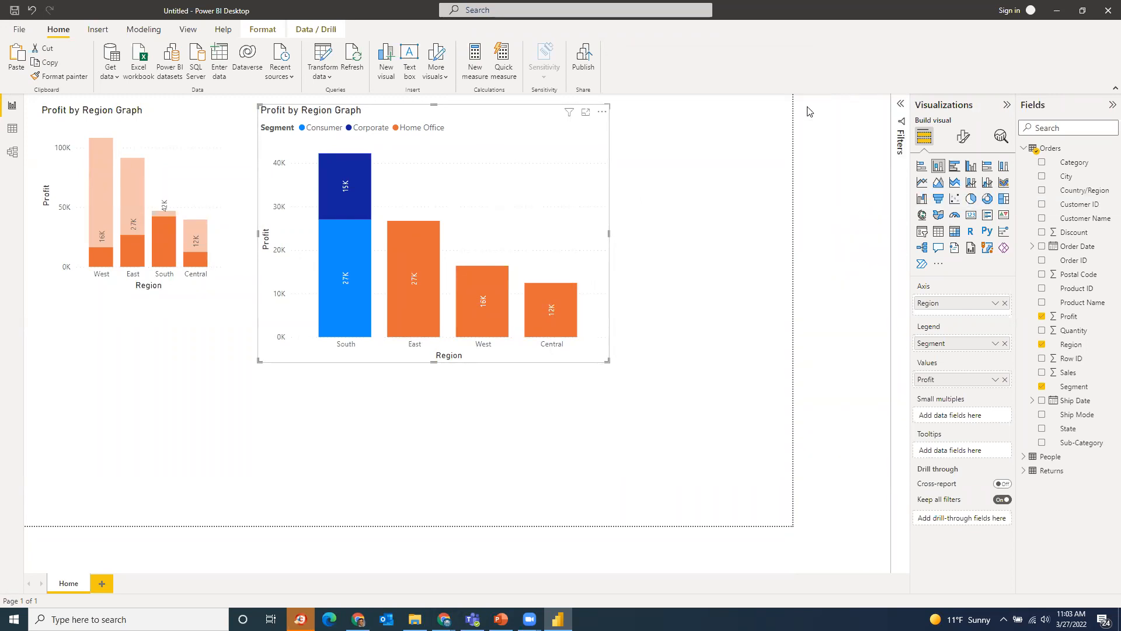
left_click(730, 194)
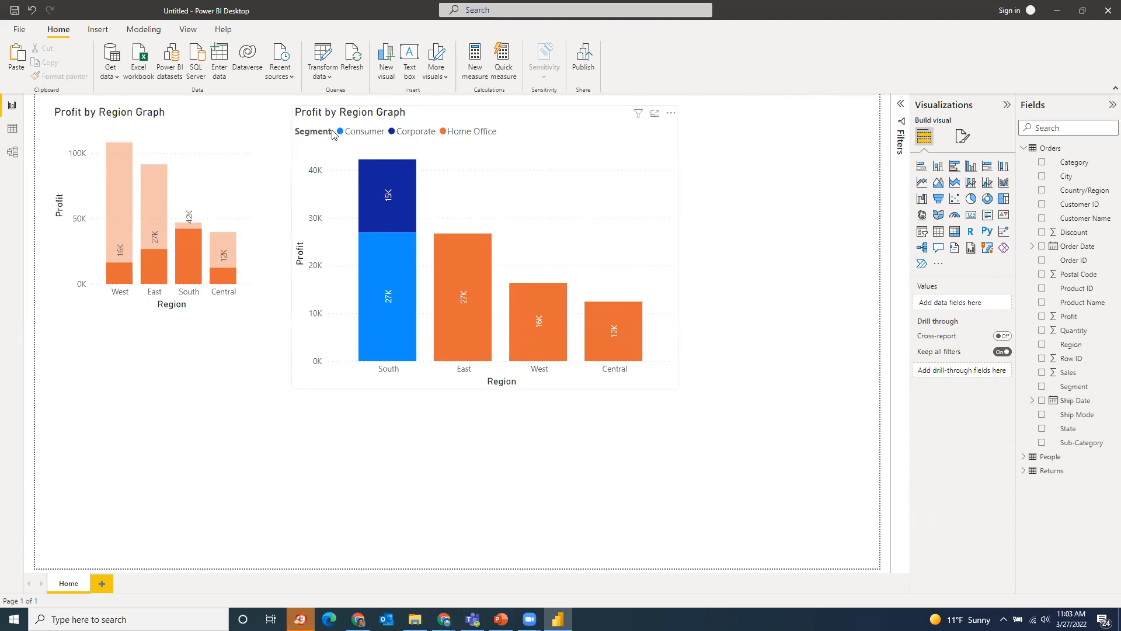
left_click(314, 385)
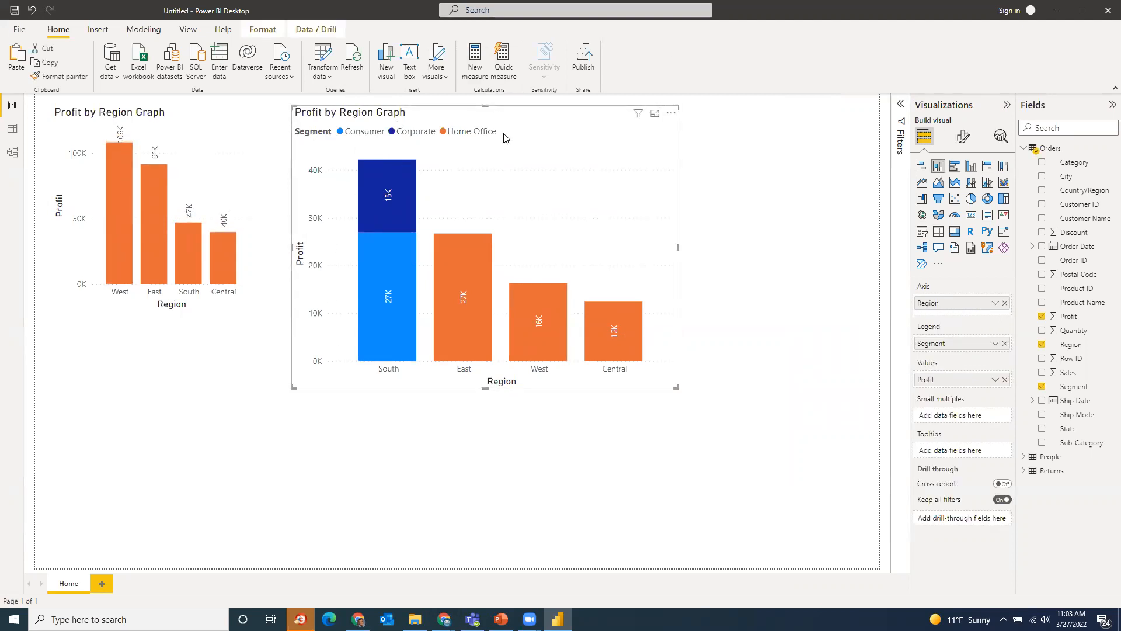
left_click(900, 104)
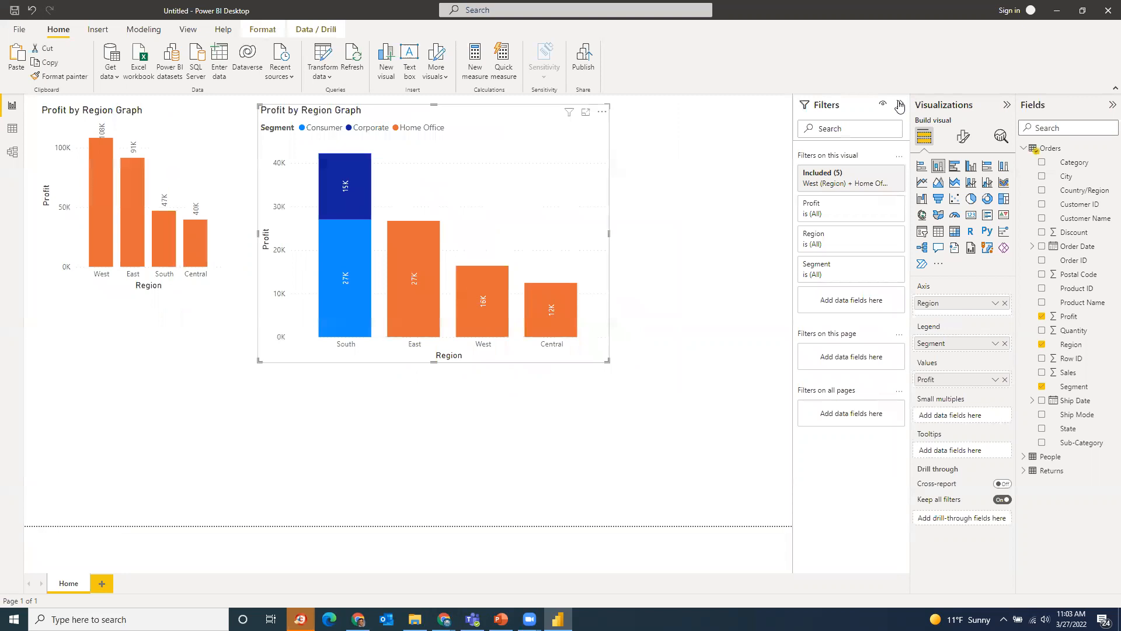
left_click(882, 173)
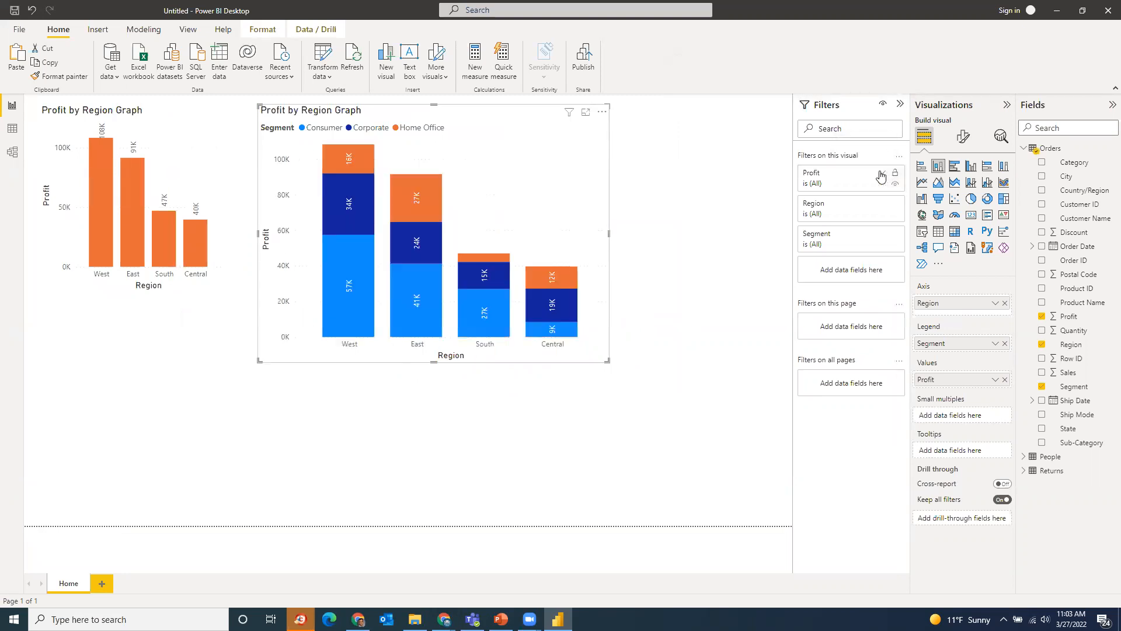
Exclude the Home Office portions of West, East, South and Central from the segmented chart and clear the highlighting
left_click(474, 262)
left_click(535, 278)
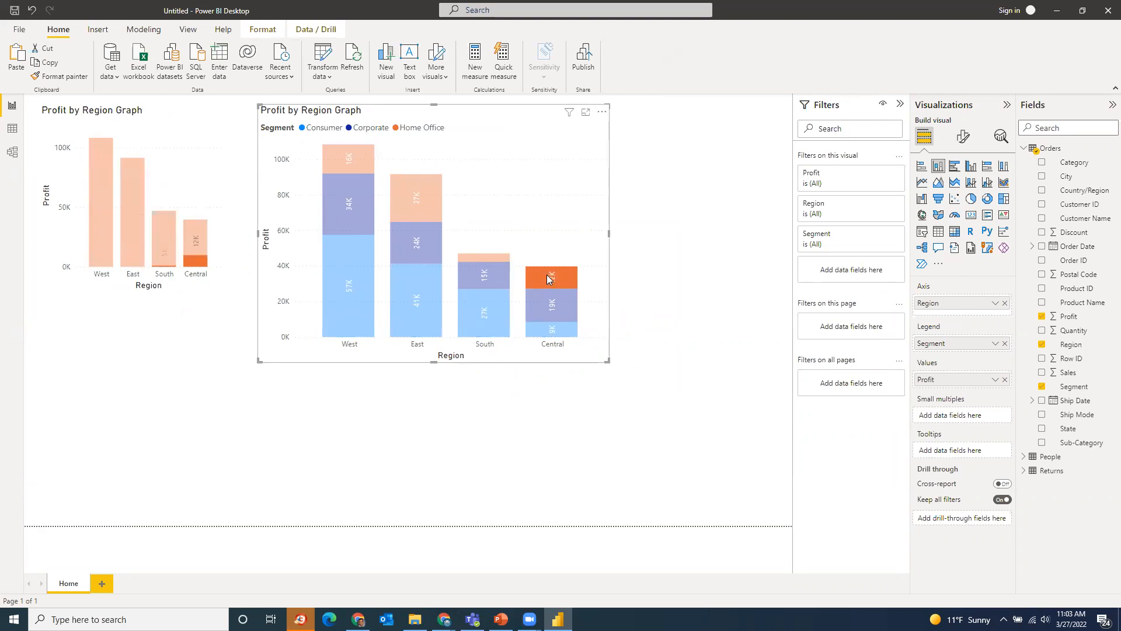
left_click(483, 261, "ctrl")
left_click(419, 195, "ctrl")
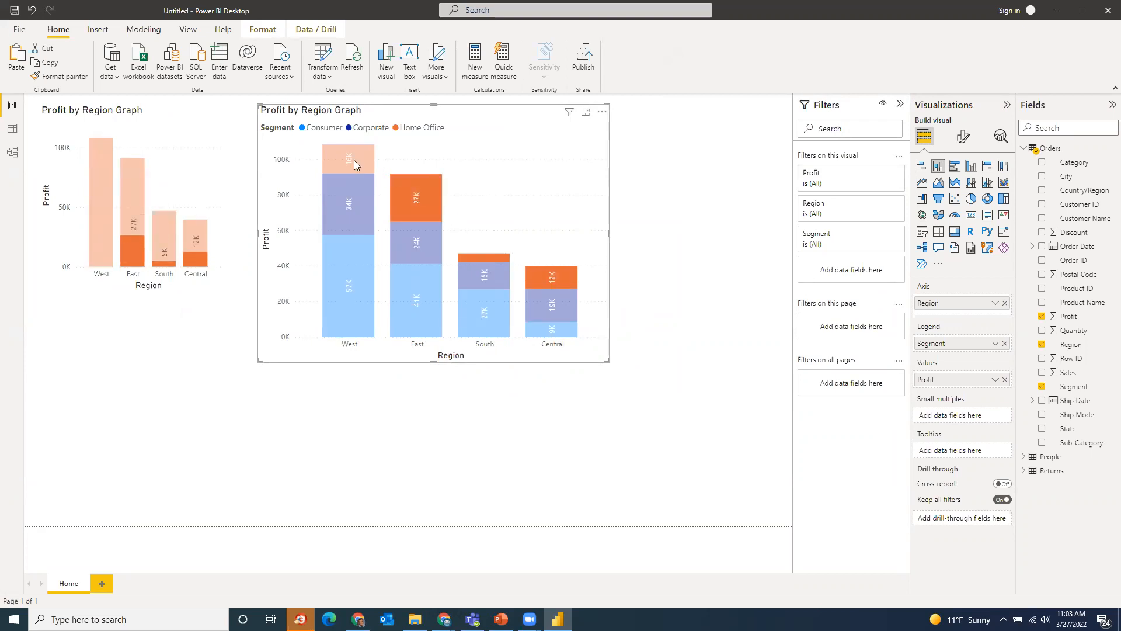
left_click(350, 157, "ctrl")
right_click(425, 204)
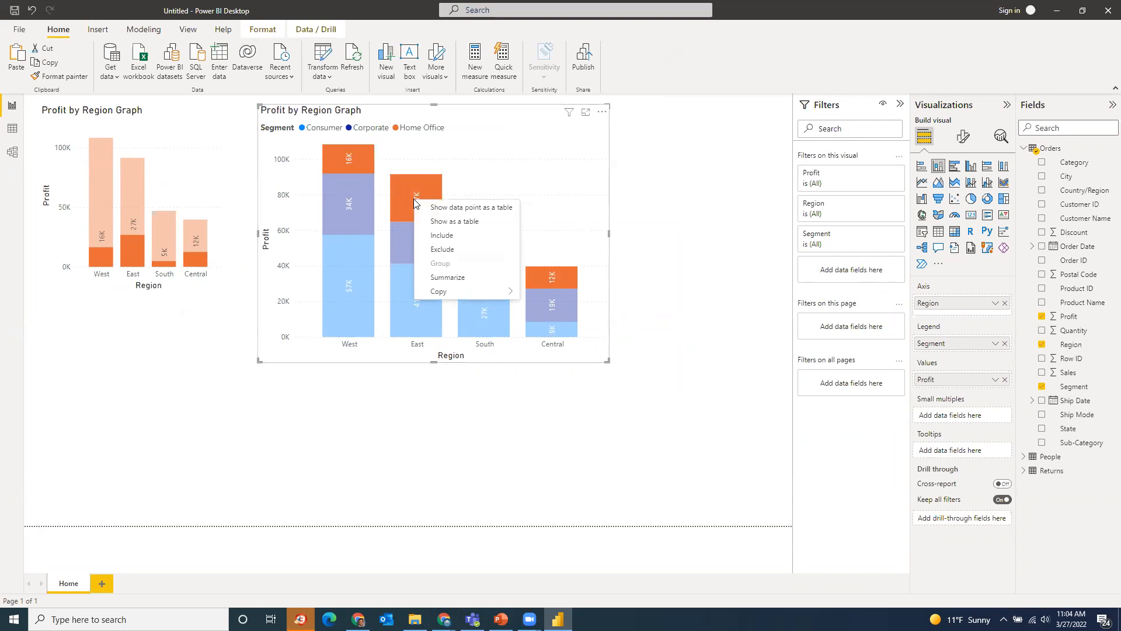
left_click(436, 249)
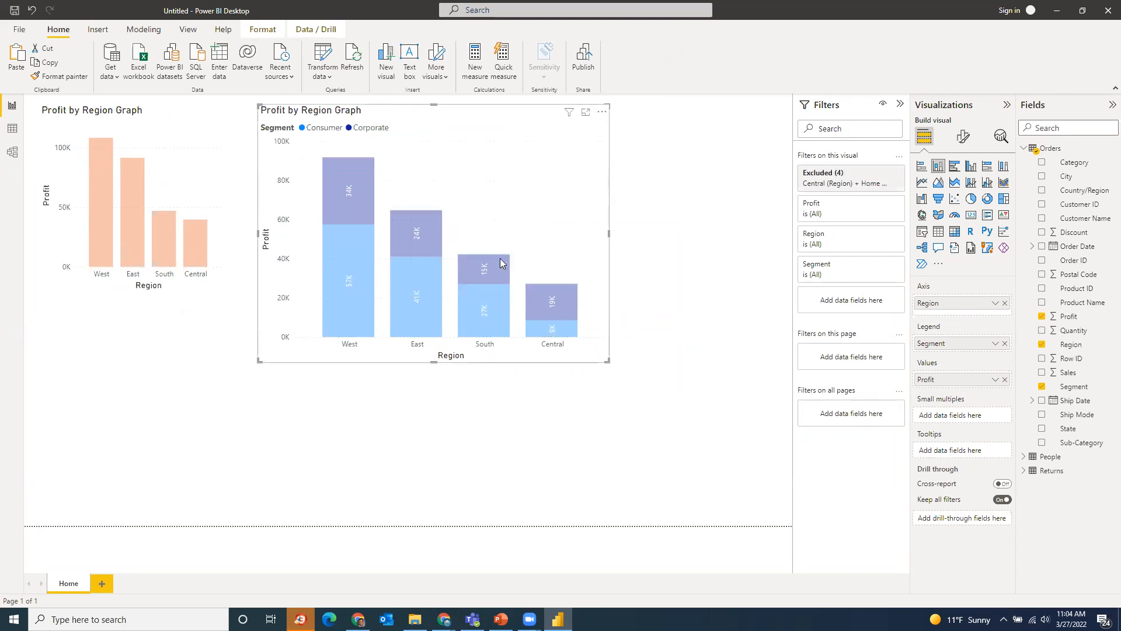
left_click(677, 217)
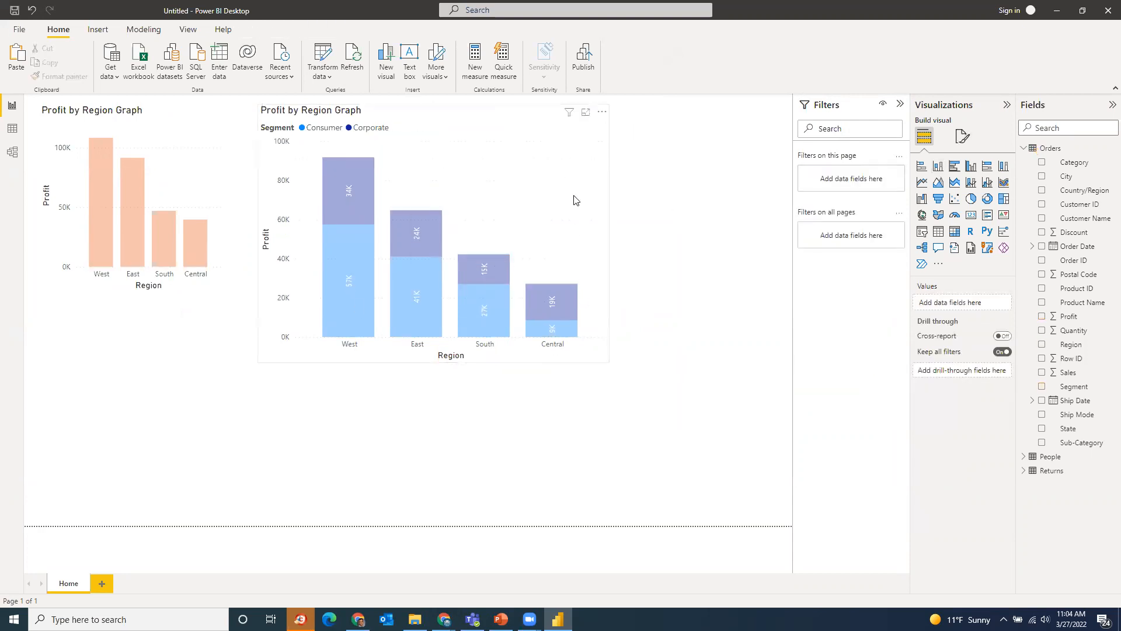
left_click(572, 195)
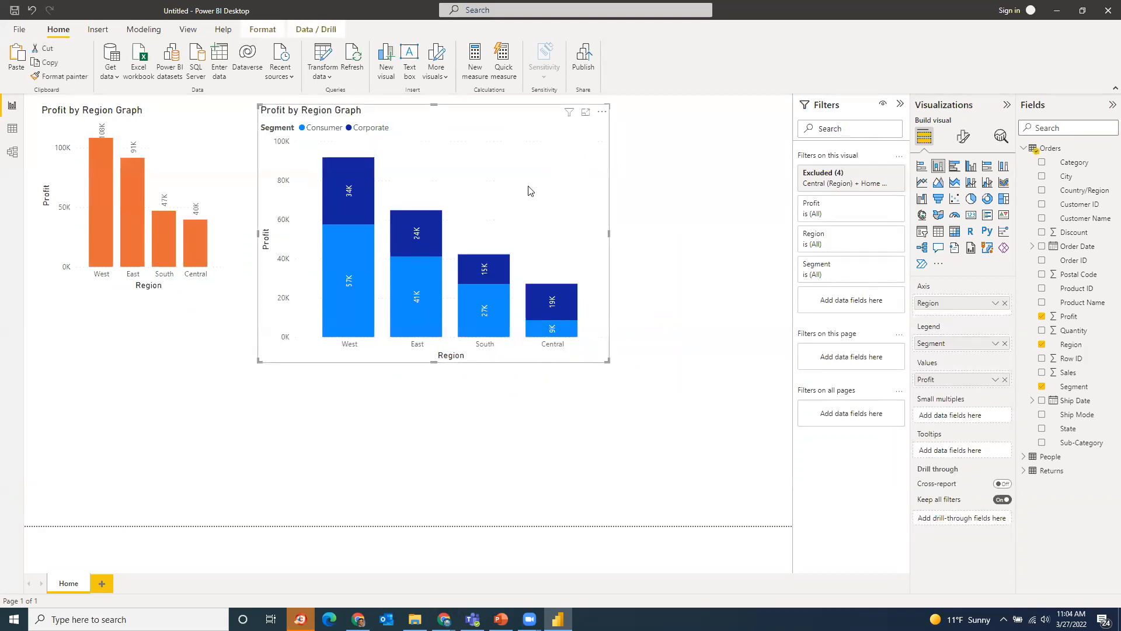
Analyze where the segmented chart's Corporate profit distribution differs, compare the Texas, California and Pennsylvania results, and close the analysis
right_click(359, 182)
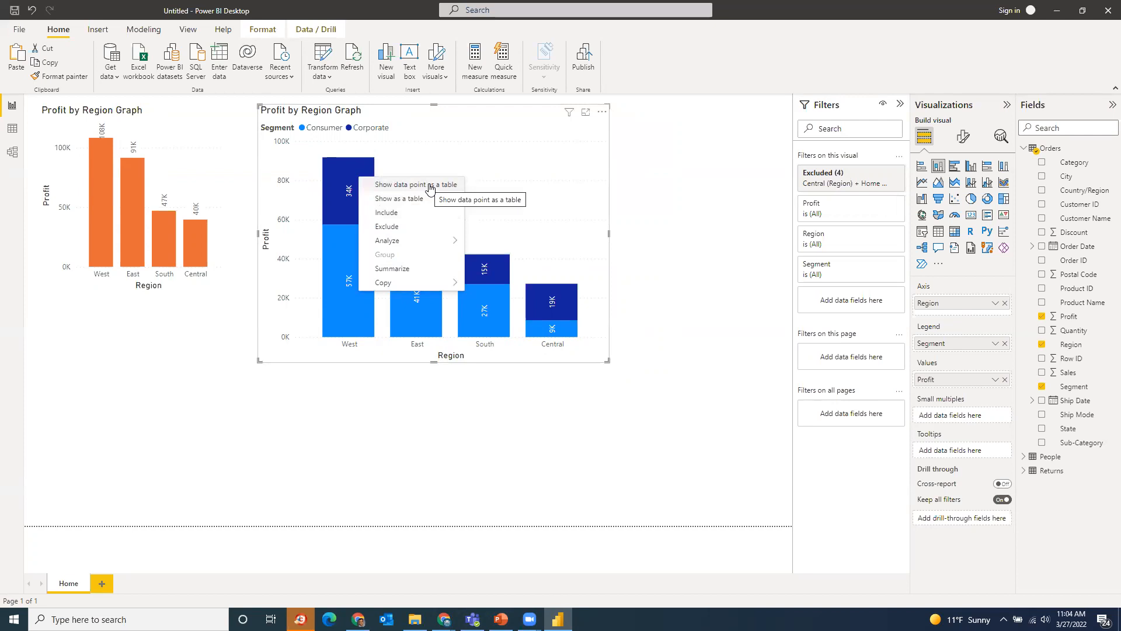
mouse_move(423, 250)
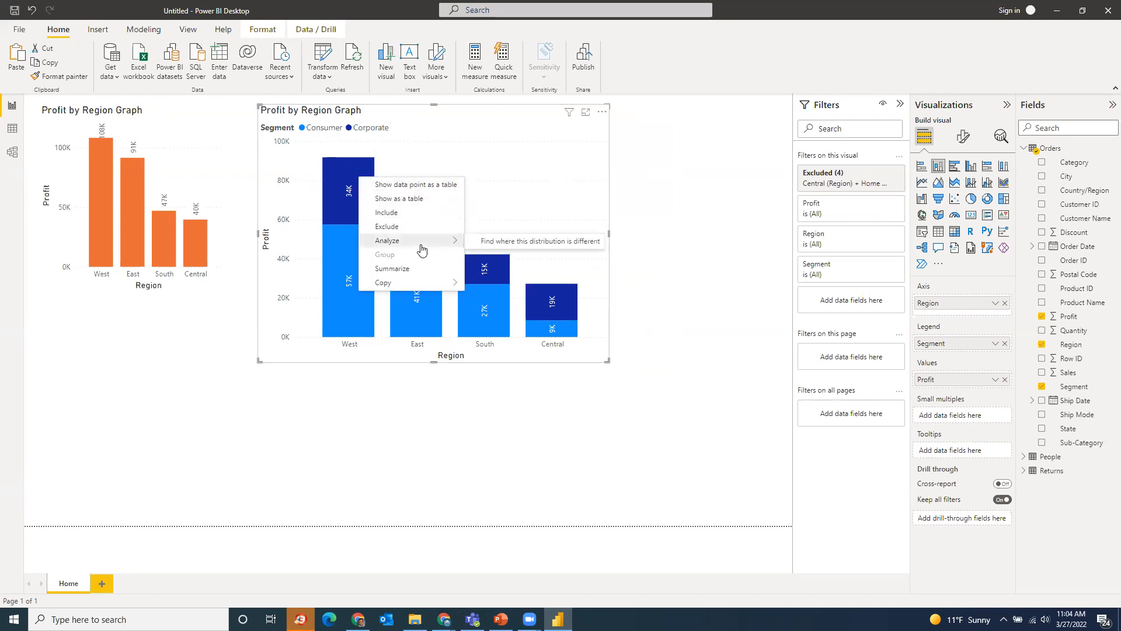
left_click(558, 241)
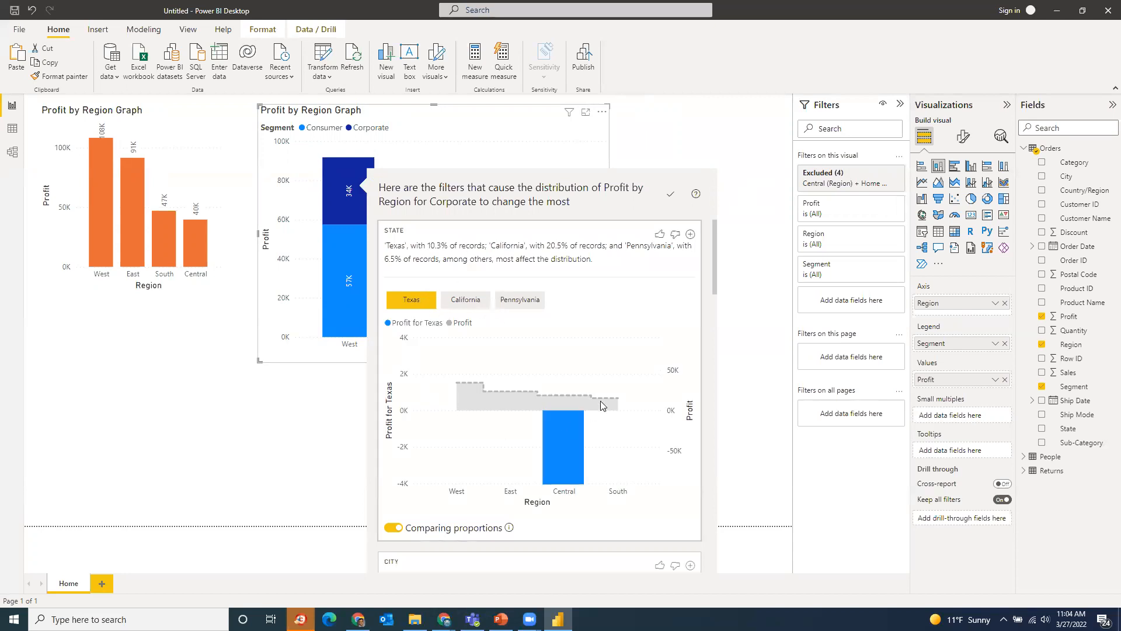
mouse_move(715, 259)
left_mouse_down()
mouse_move(724, 551)
mouse_move(731, 257)
left_mouse_up()
left_click(464, 305)
left_click(525, 304)
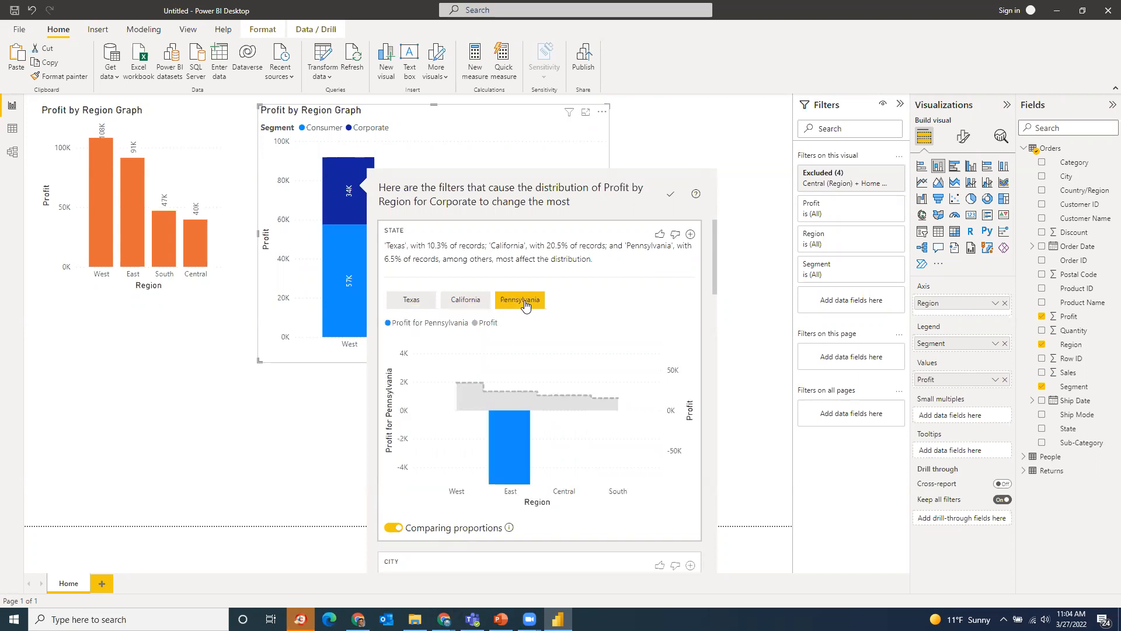
left_click(408, 306)
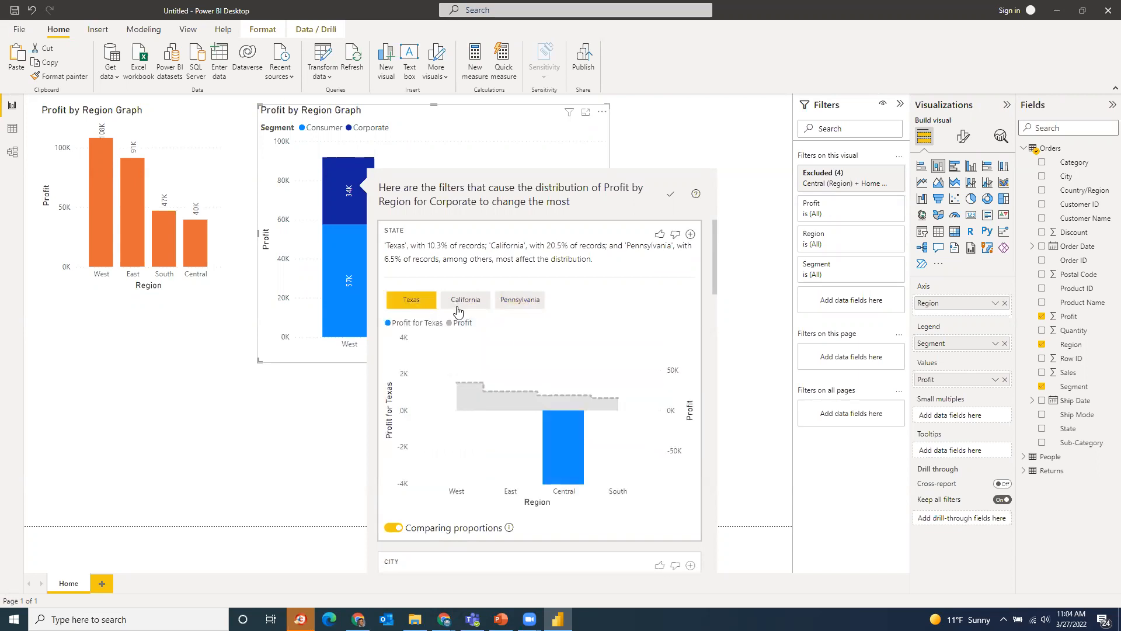
left_click(458, 309)
left_click(518, 300)
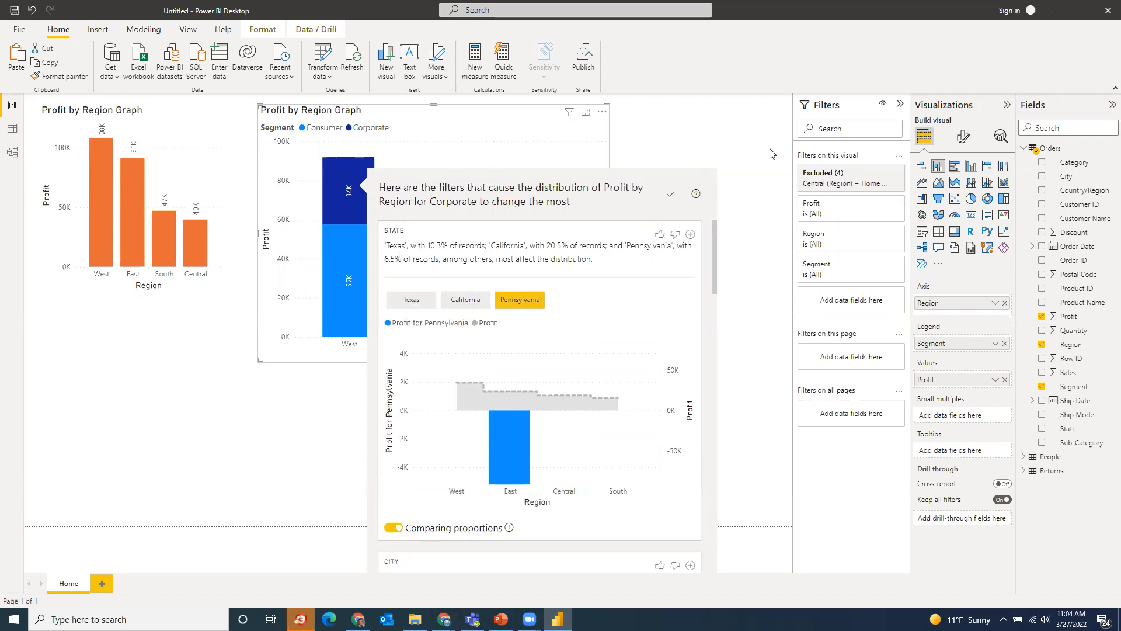
left_click(734, 148)
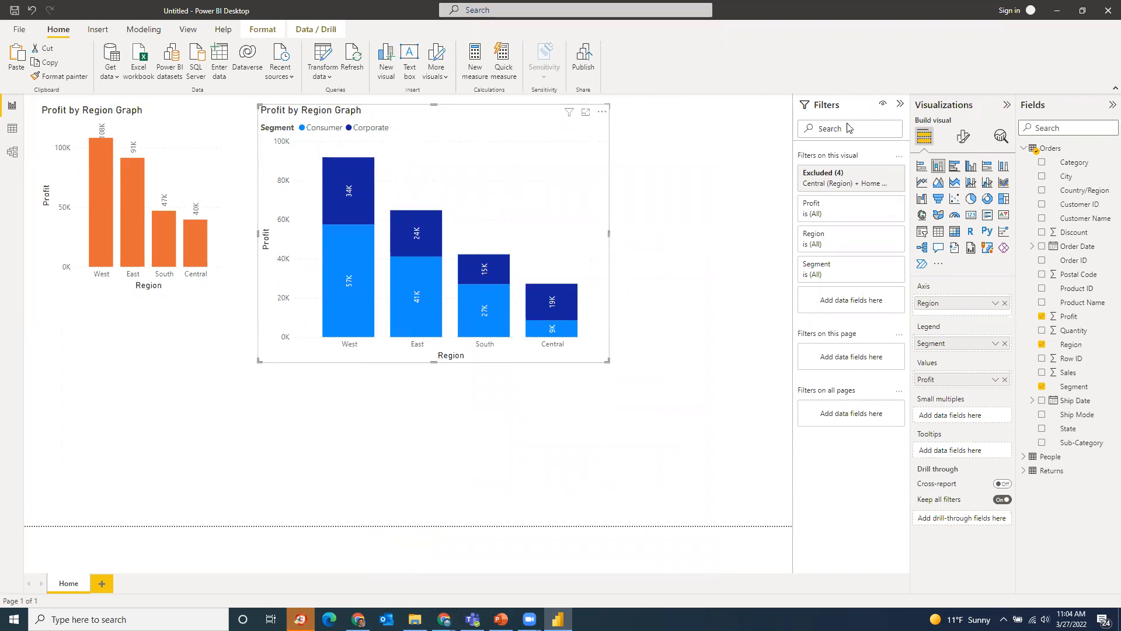
Remove the excluded data points filter from the segmented chart and deselect the chart
left_click(879, 175)
left_click(882, 174)
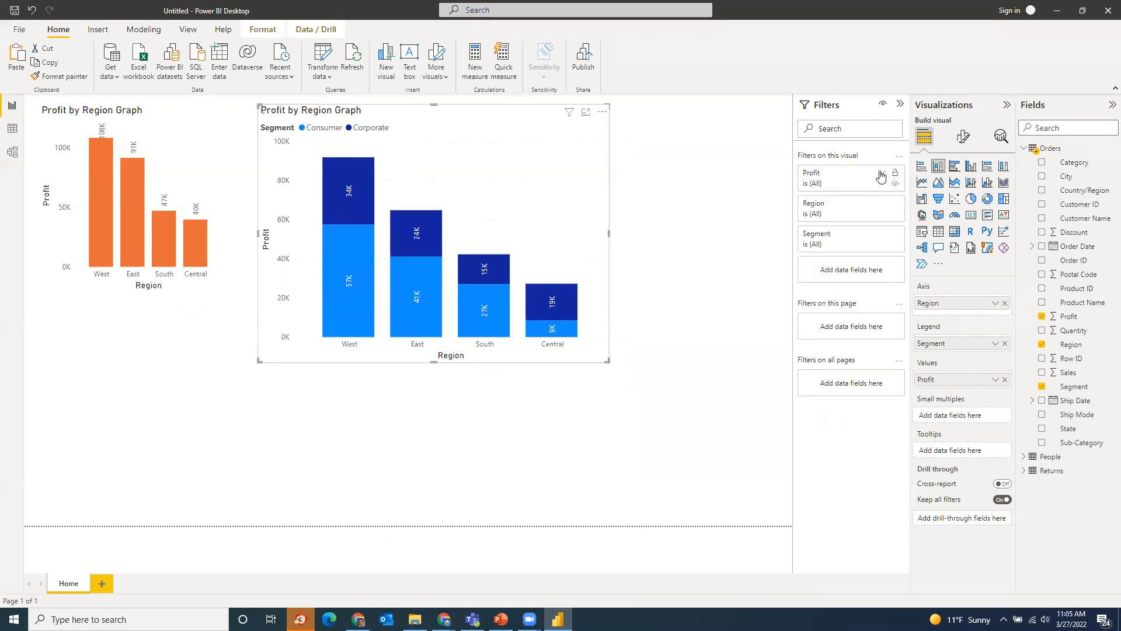
left_click(708, 169)
Shrink the segmented chart to match the height of the original Profit by Region chart and clear its highlight on South Home Office
left_click(477, 257)
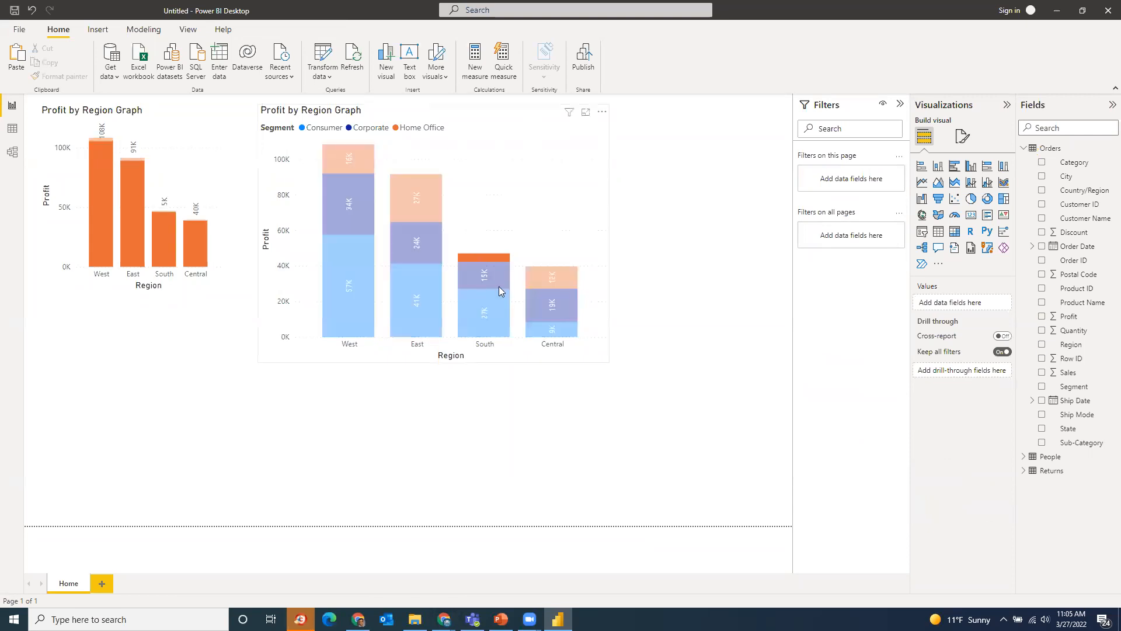
left_click(599, 360)
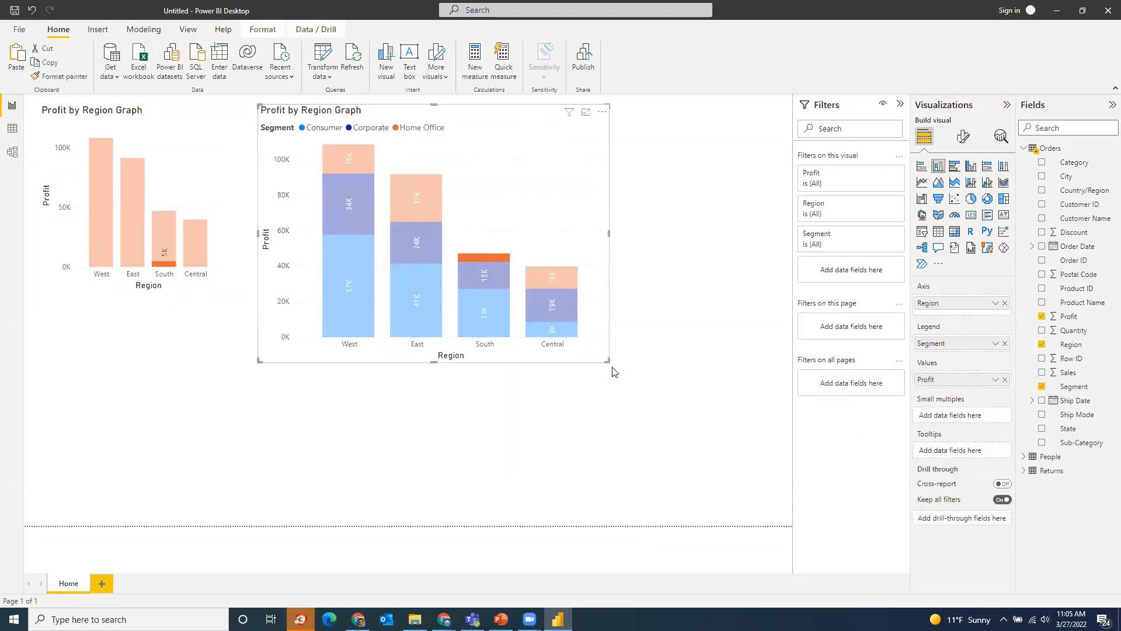
left_click_drag(607, 362, 519, 291)
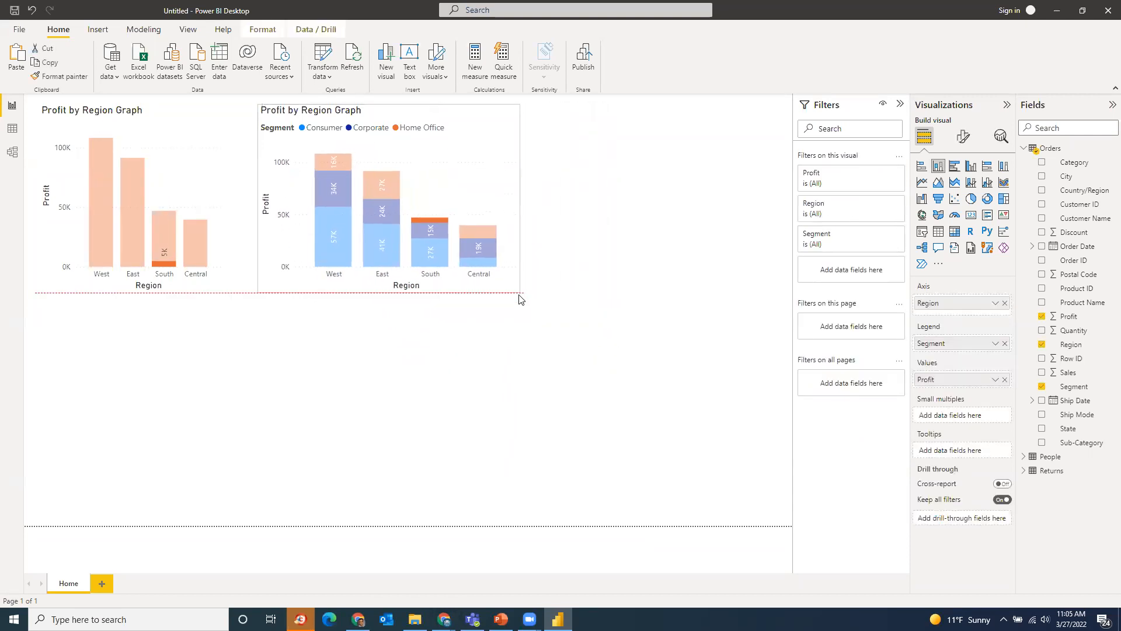
left_click(590, 315)
left_click(167, 179)
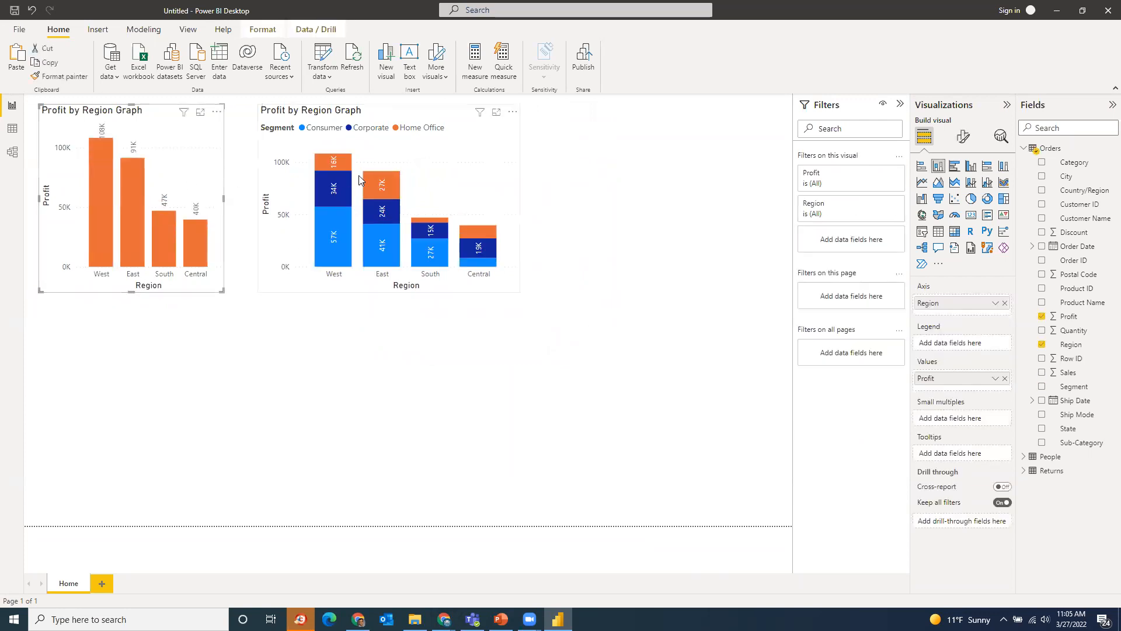
left_click(360, 181)
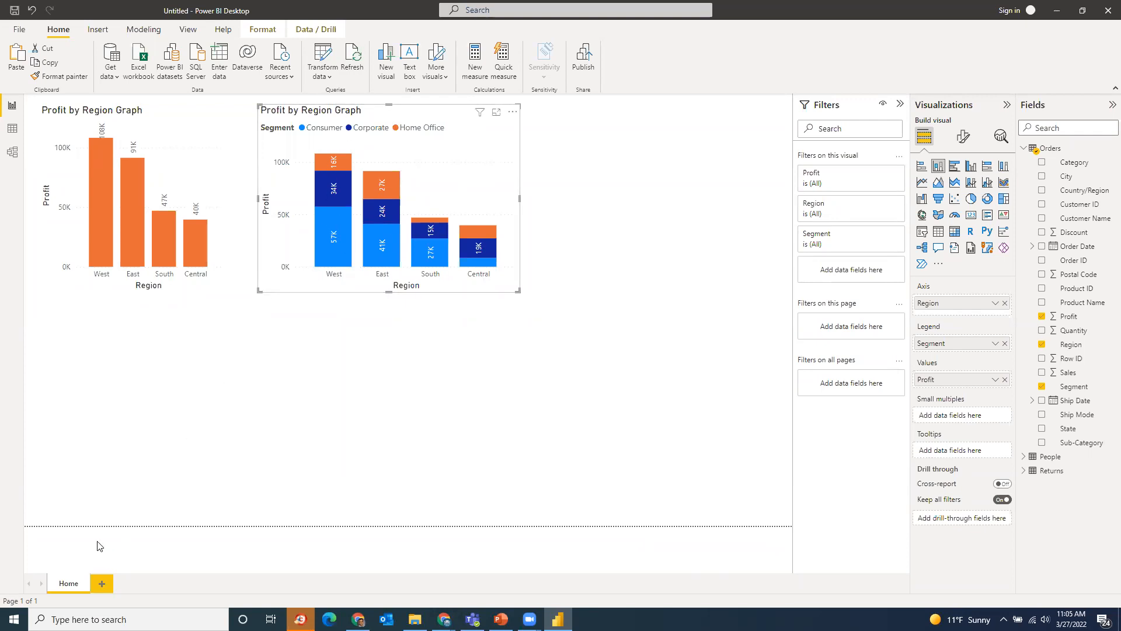
Add a report page with a stacked column chart of Sales by Region, using Sub-Category as legend, and enlarge it across most of the page
left_click(100, 584)
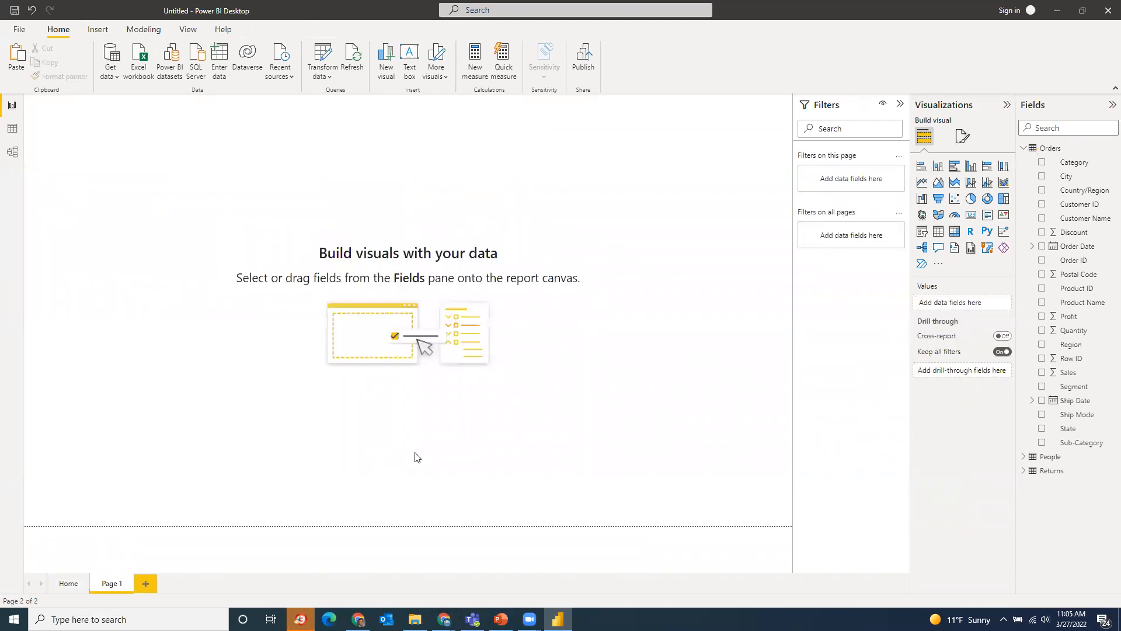
left_click(939, 166)
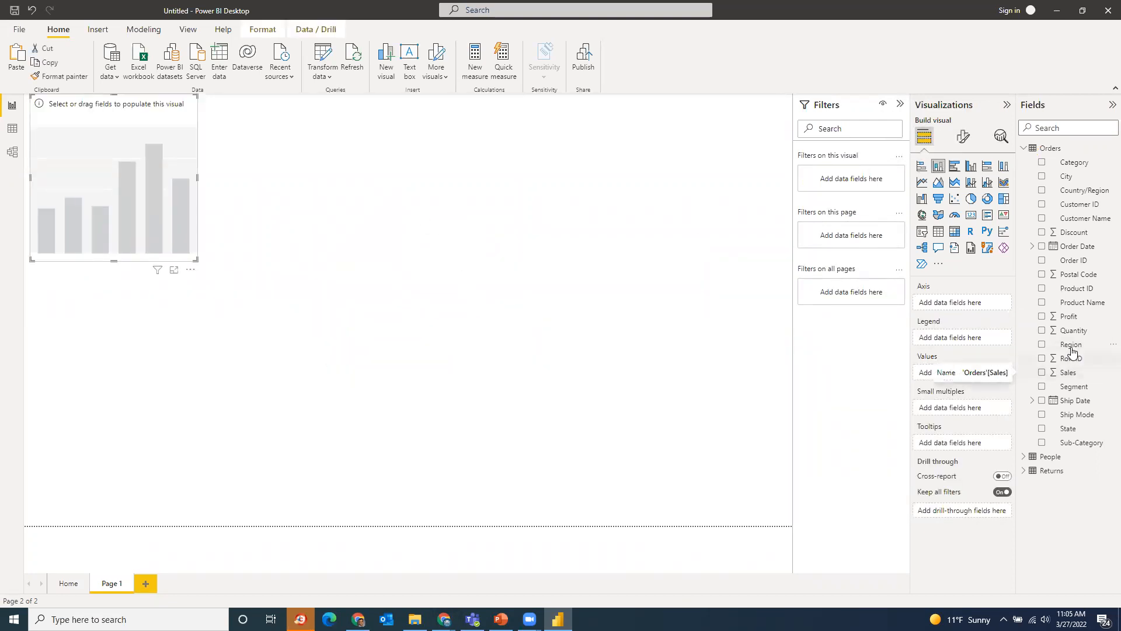
left_click(1041, 345)
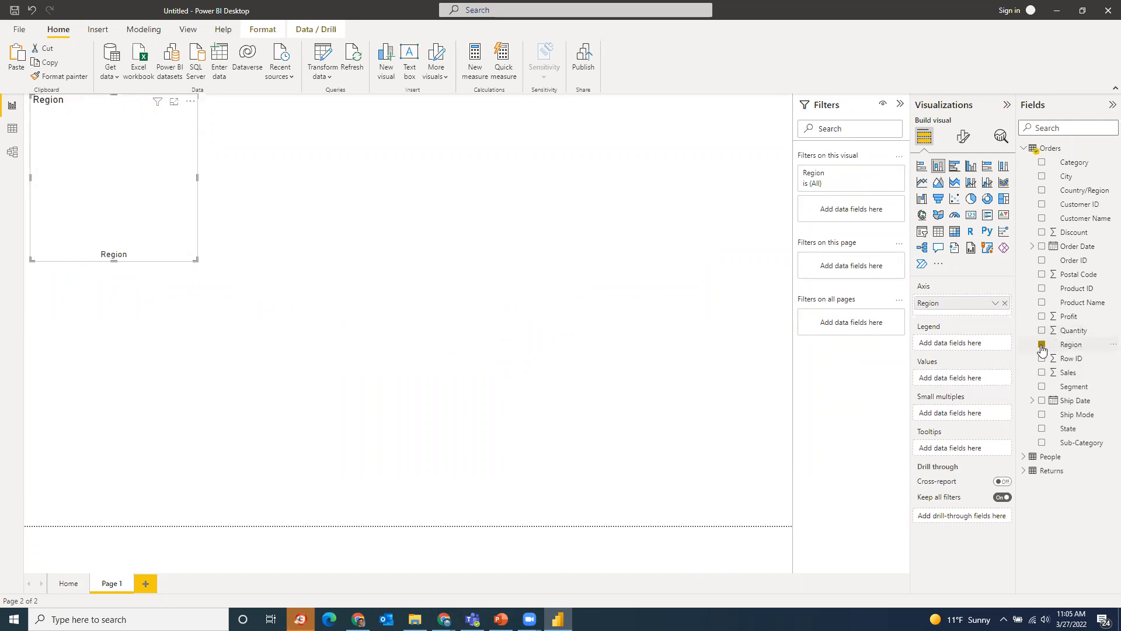
left_click(1042, 443)
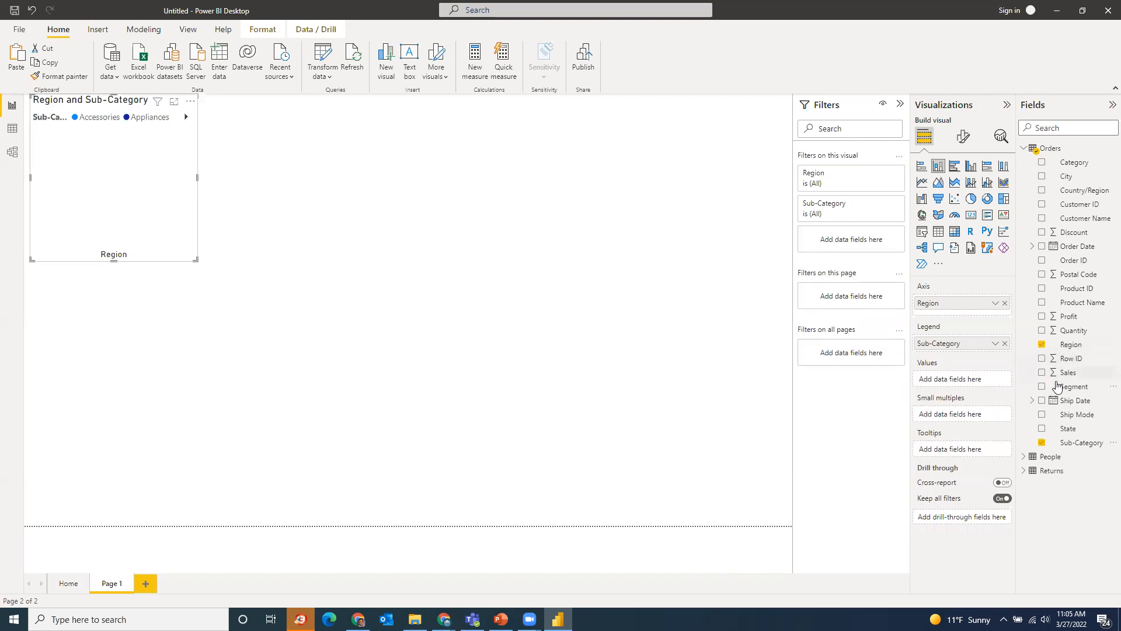
left_click(1043, 373)
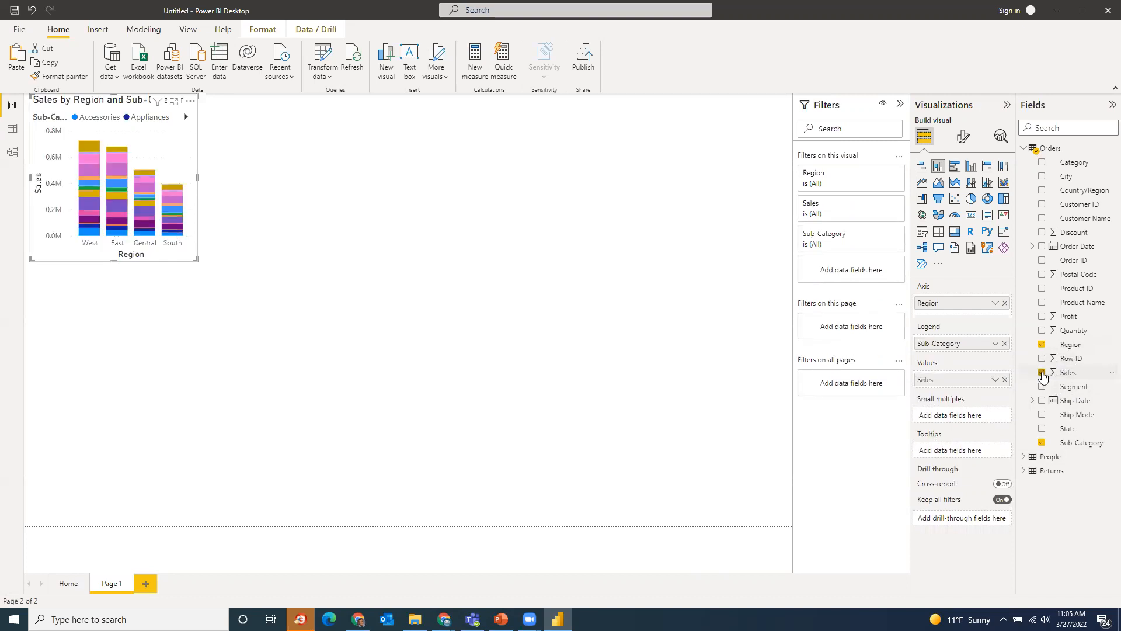
left_click_drag(195, 261, 656, 508)
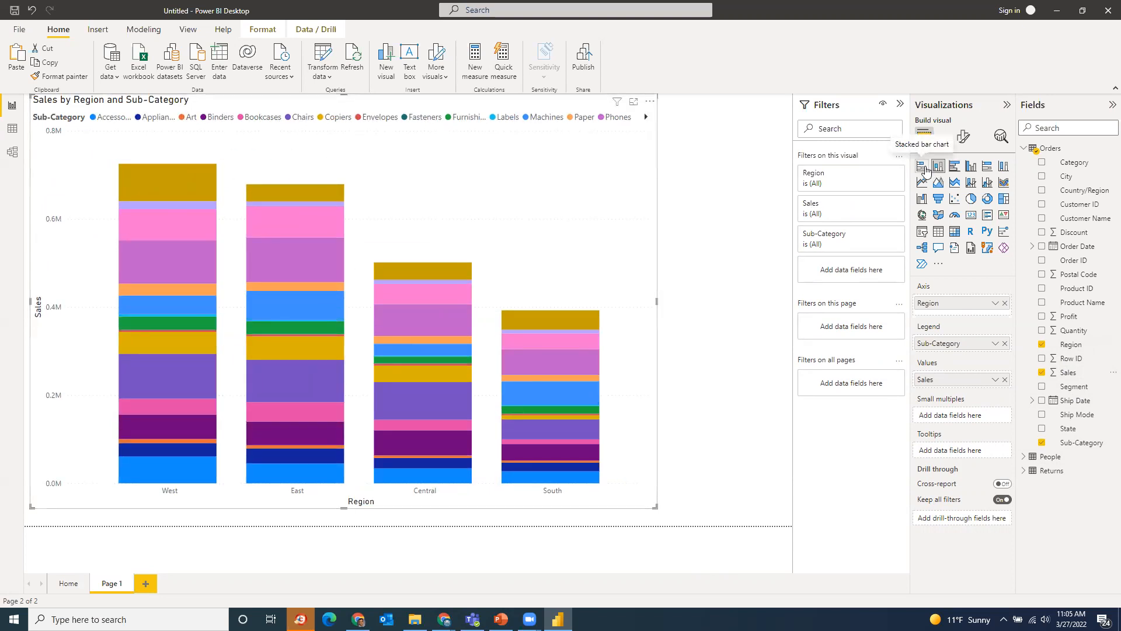
Convert the sales chart to a stacked bar chart with Sub-Category on the axis and Region as legend, and enlarge it slightly
left_click(923, 168)
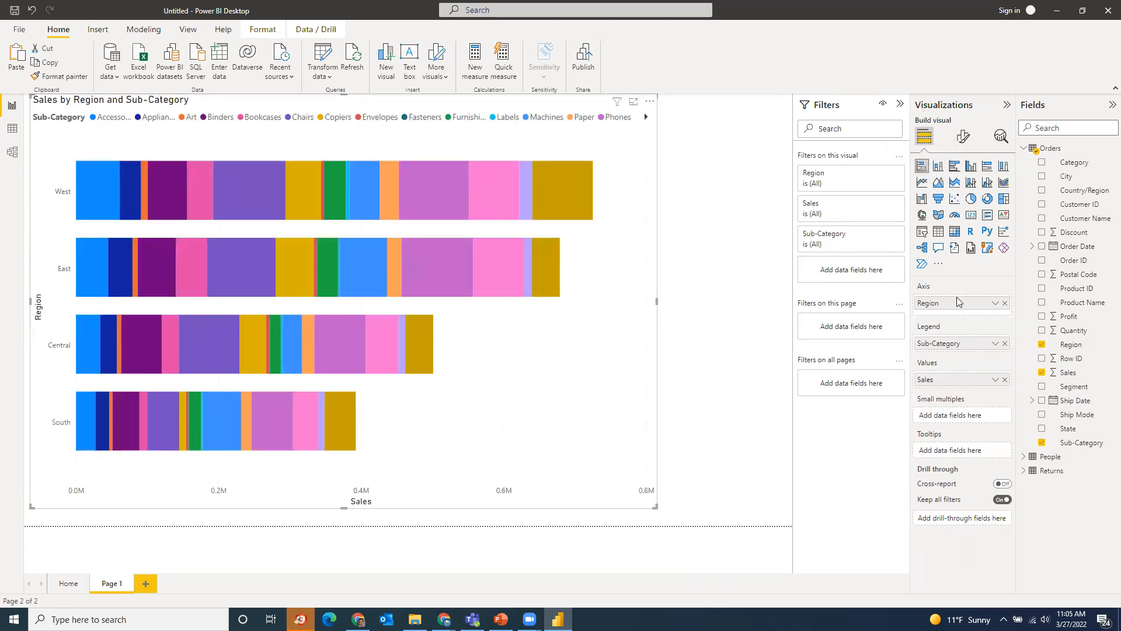
left_click_drag(1081, 448, 960, 350)
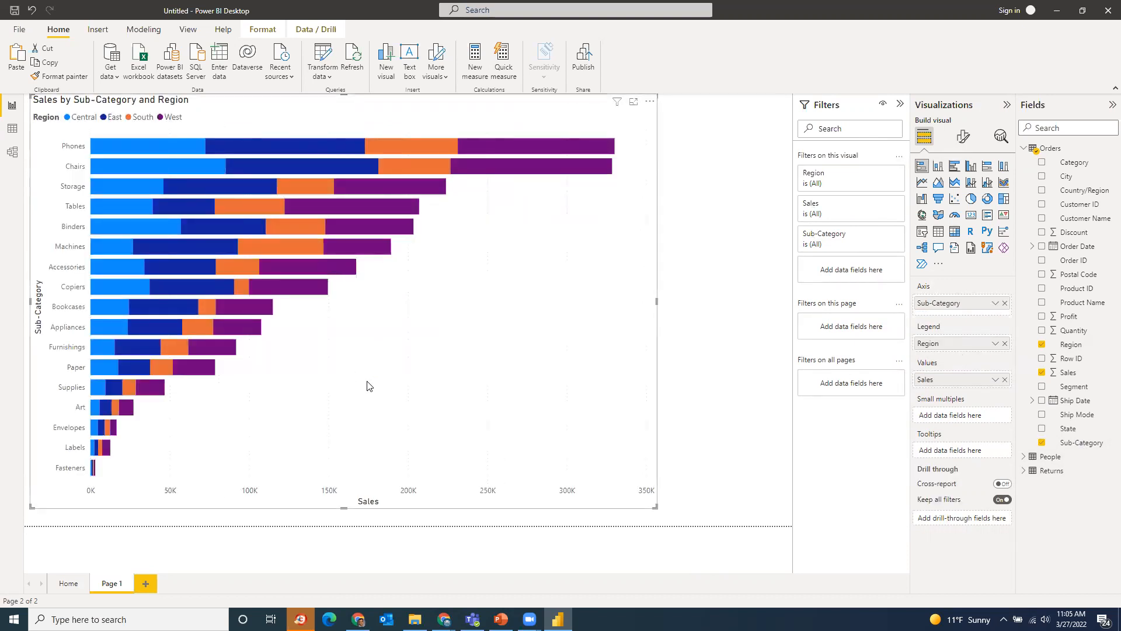
left_click_drag(655, 508, 664, 515)
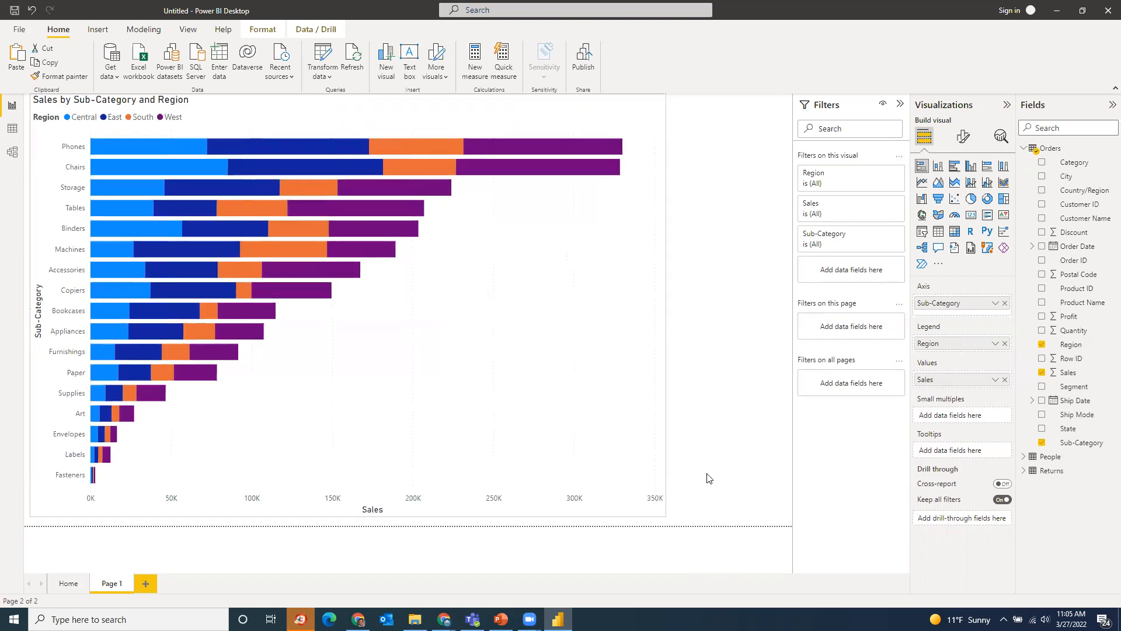
Try the sales chart as a stacked column chart, widen it to nearly the full page width, and return it to a stacked bar chart
left_click(940, 167)
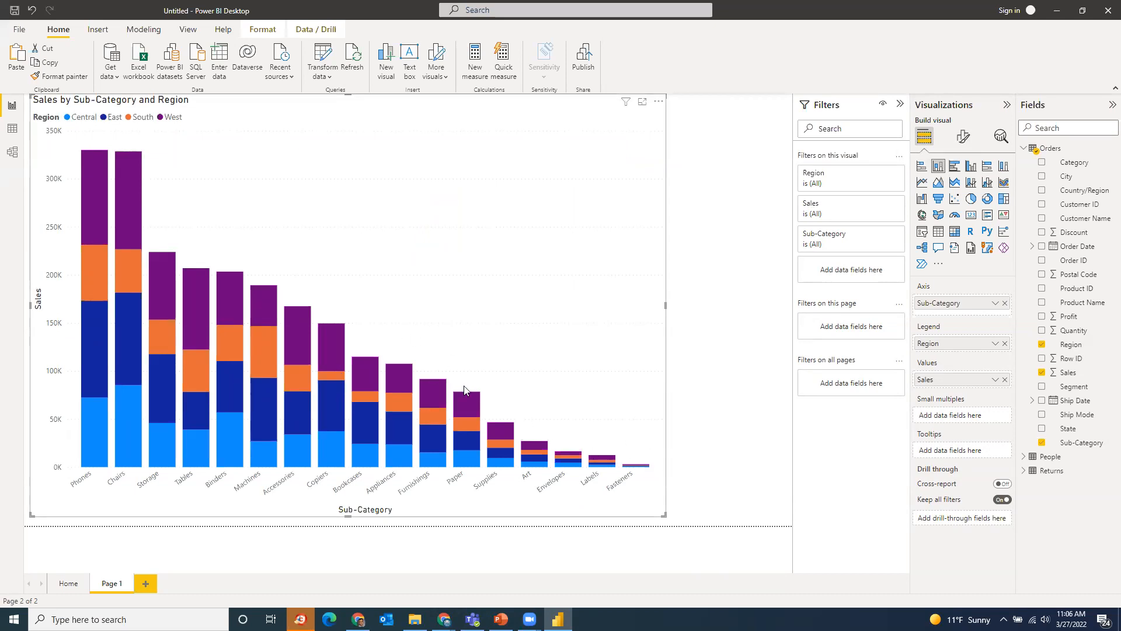
left_click_drag(665, 306, 765, 320)
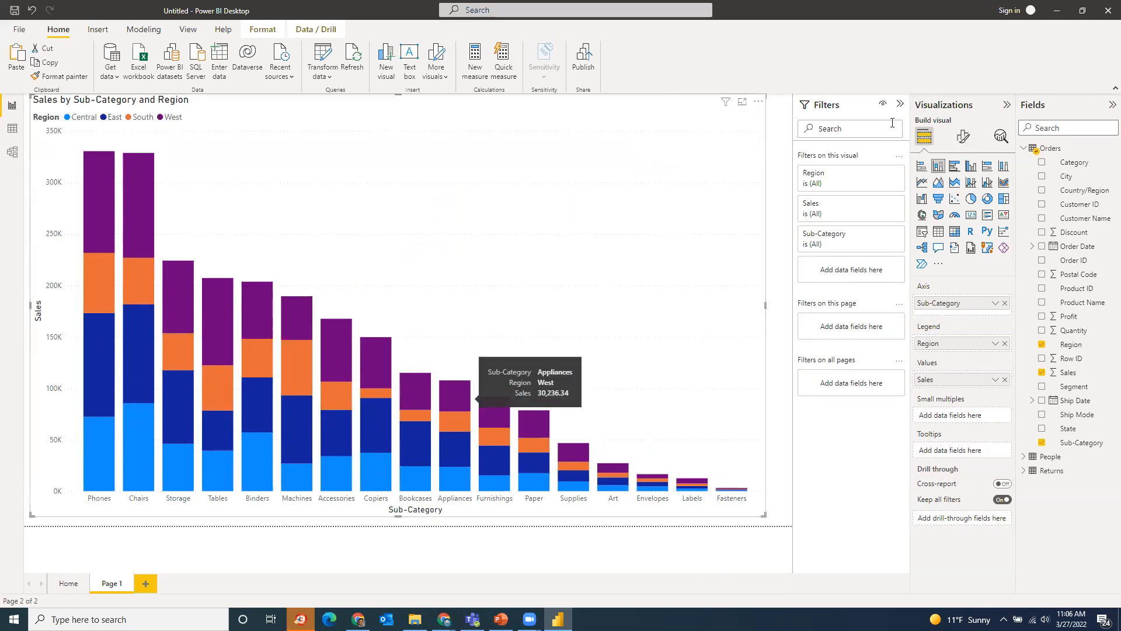
left_click(922, 168)
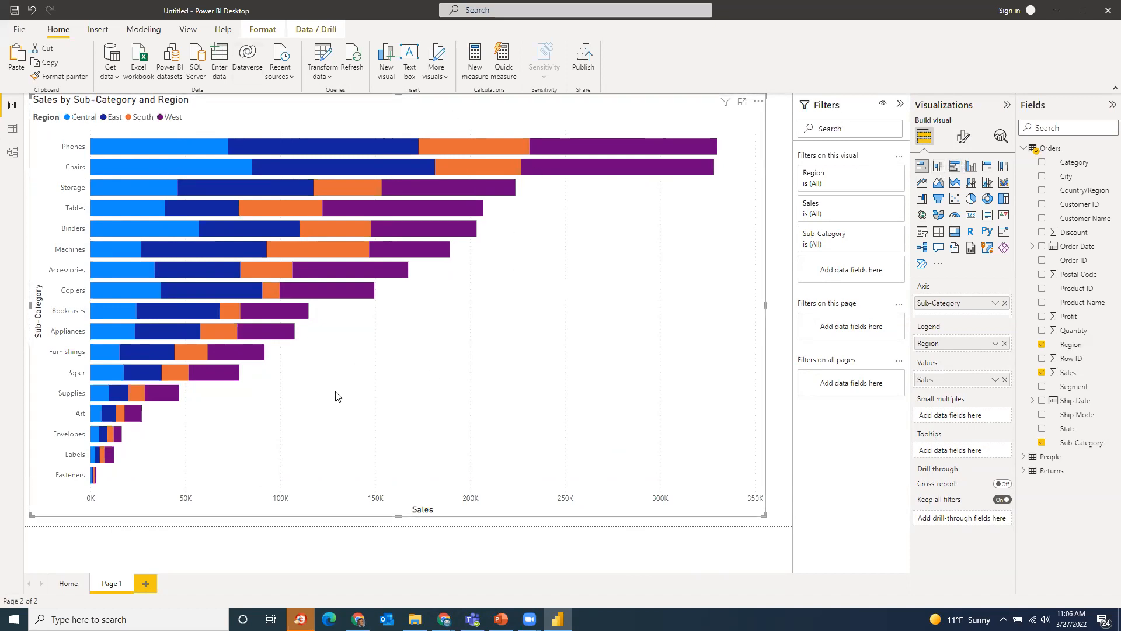
Show the data behind the Central segment of the Phones bar as a table and return to the report
left_click(69, 584)
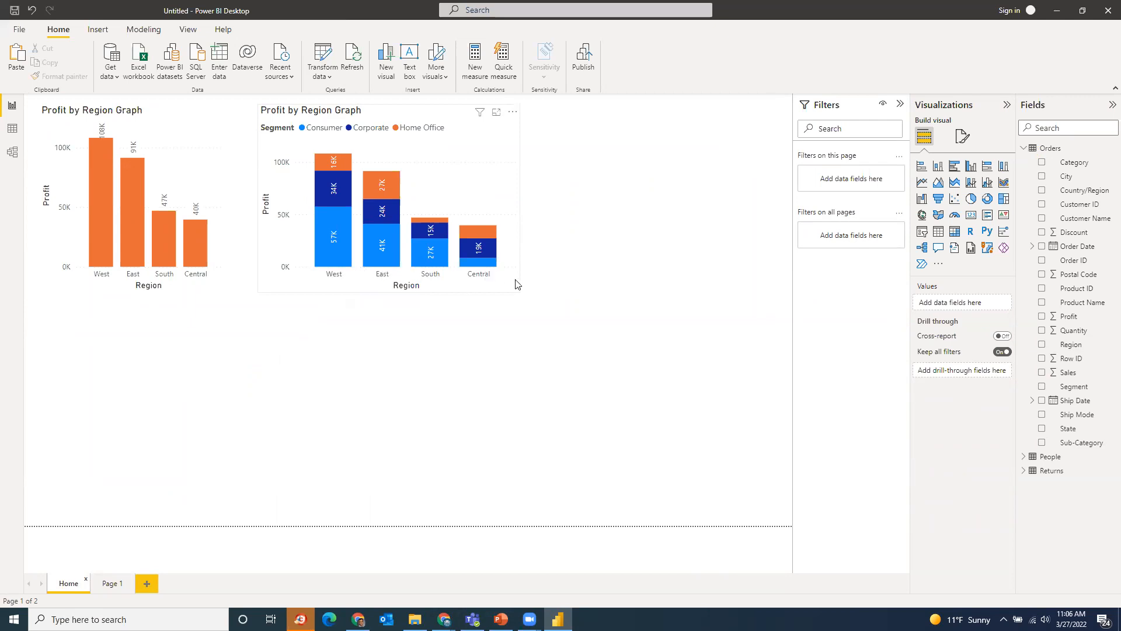
left_click(113, 583)
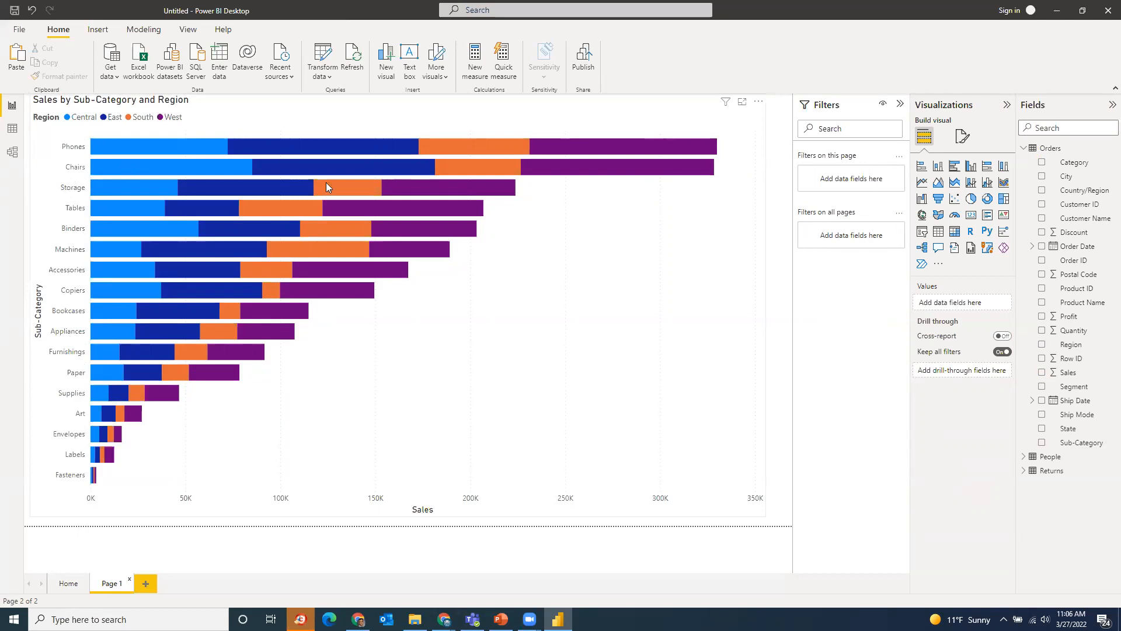
left_click(185, 150)
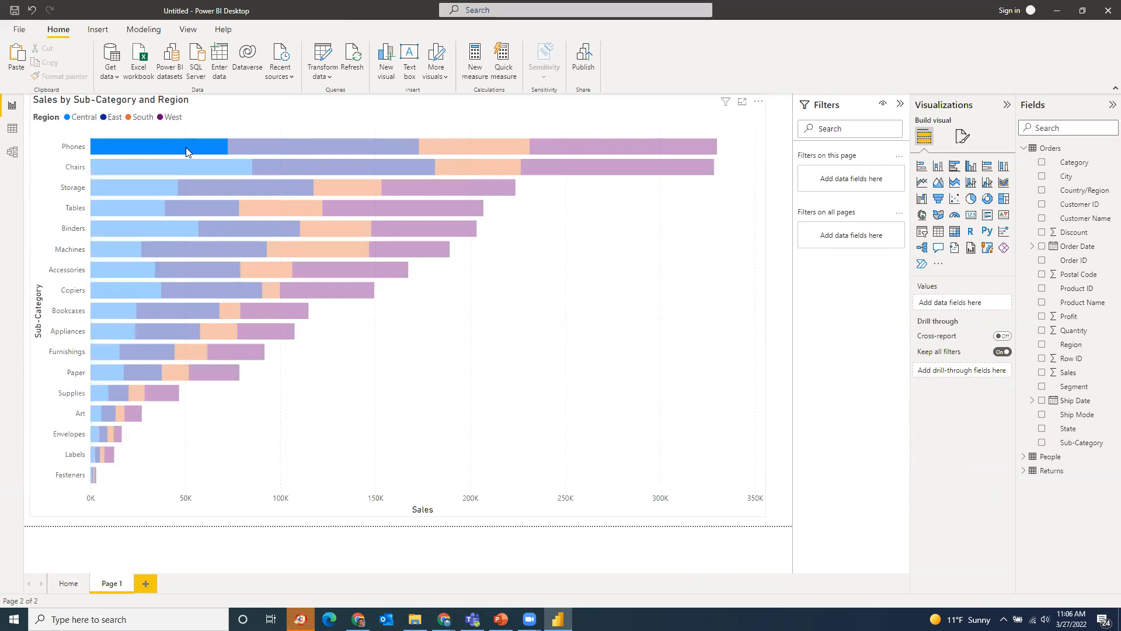
right_click(186, 148)
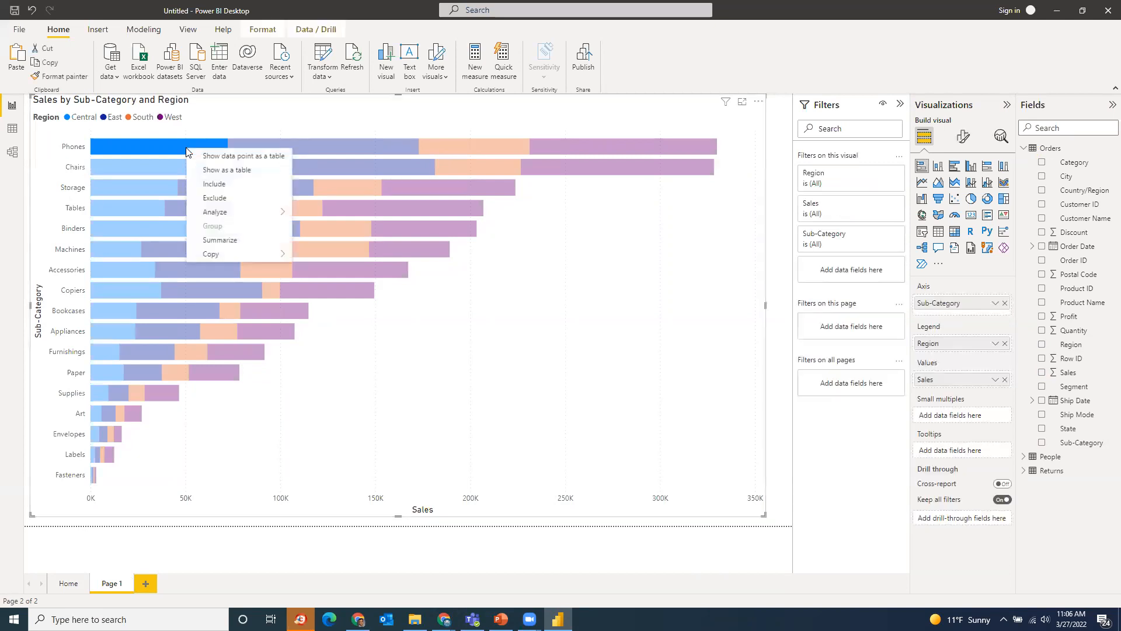
left_click(219, 156)
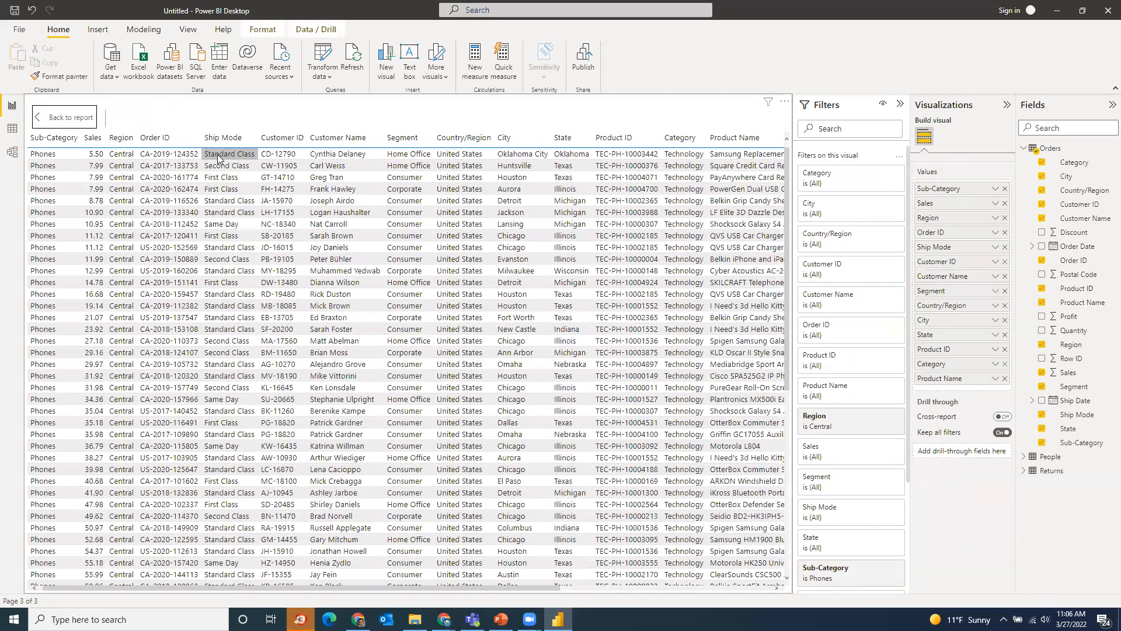
left_click(55, 121)
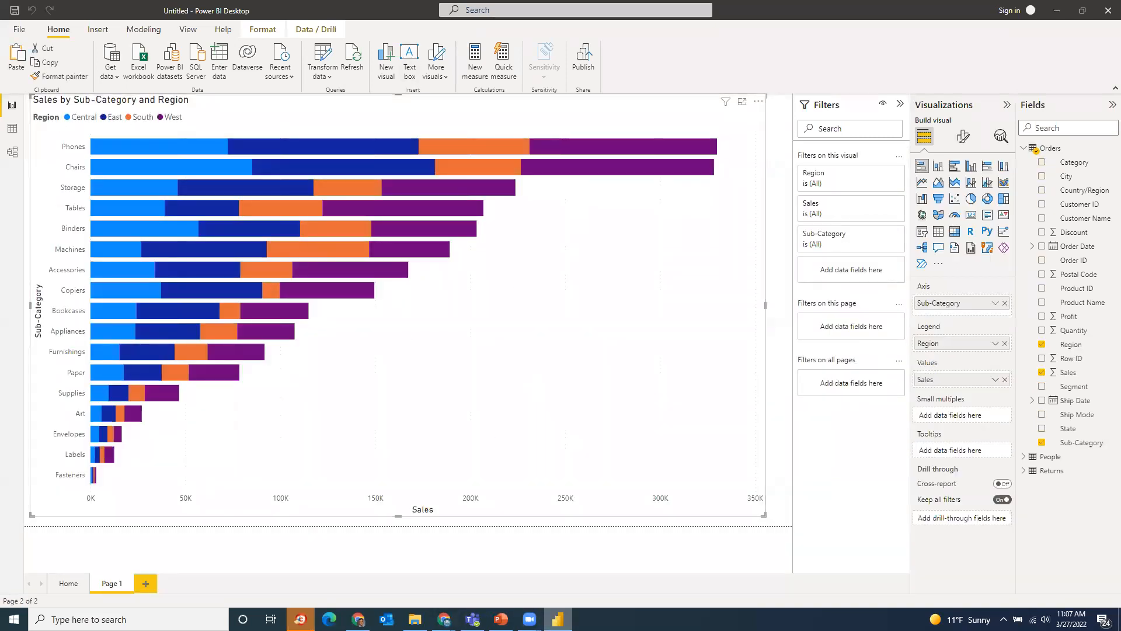
Check the Introduction to Basic Visuals slide in PowerPoint, return to Power BI Desktop and review the charts on Home and Page 1
left_click(501, 619)
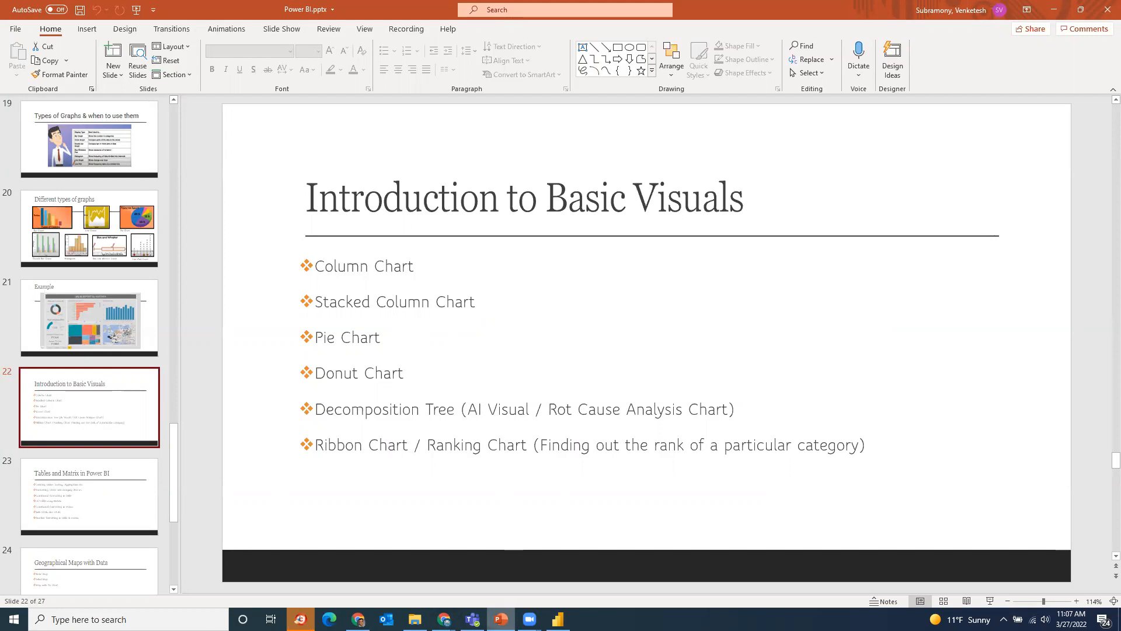
mouse_move(501, 619)
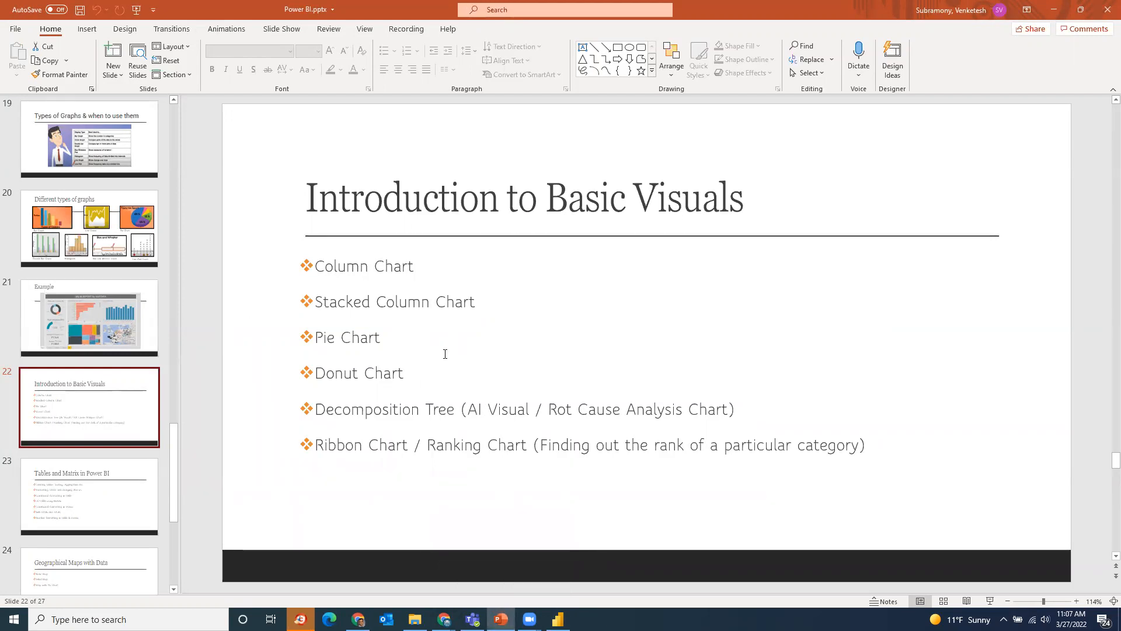
key("alt+Tab")
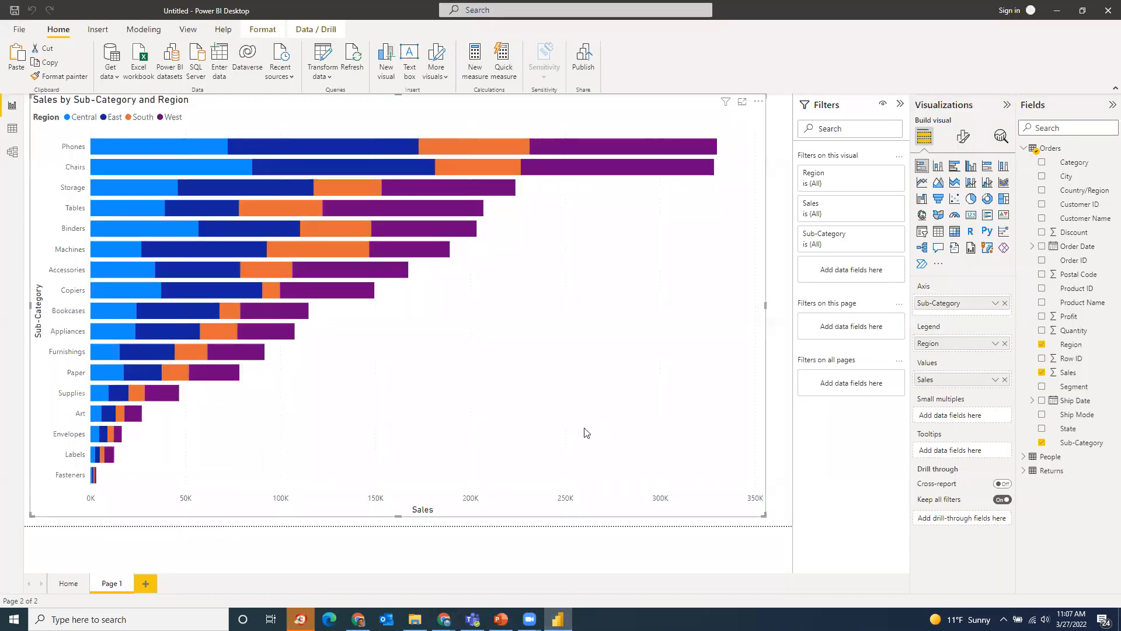
left_click(73, 585)
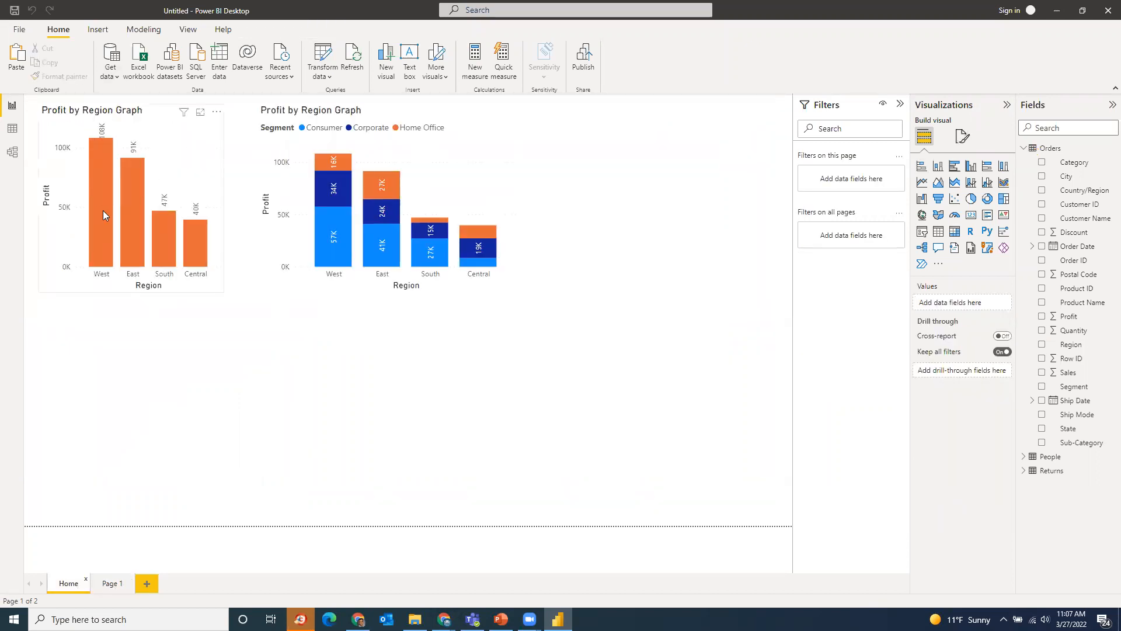
mouse_move(104, 214)
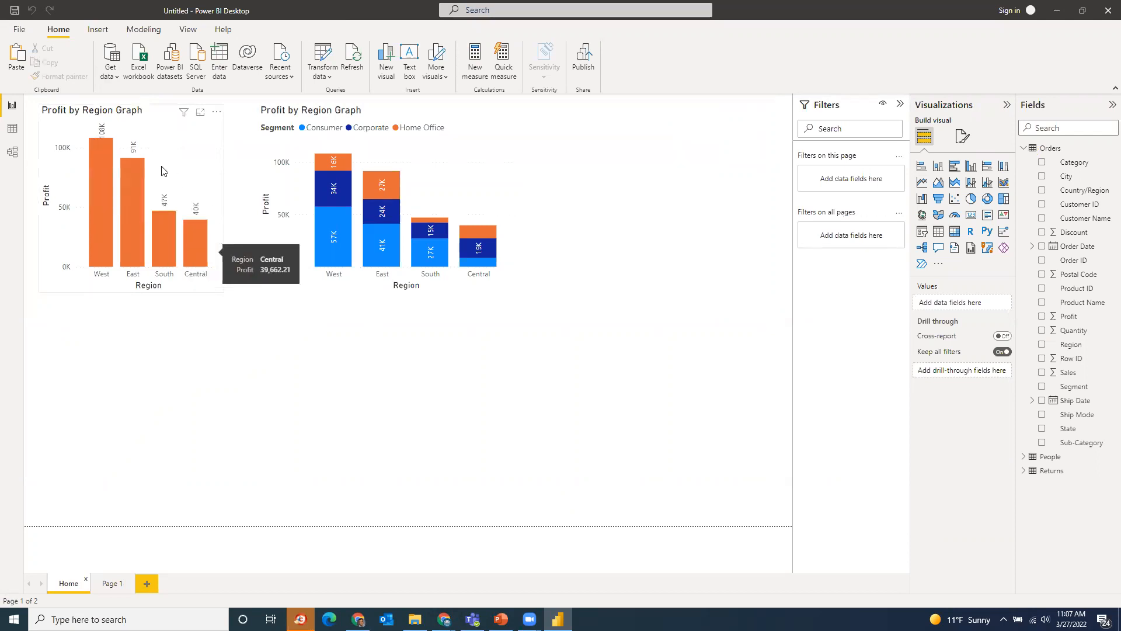
left_click(453, 234)
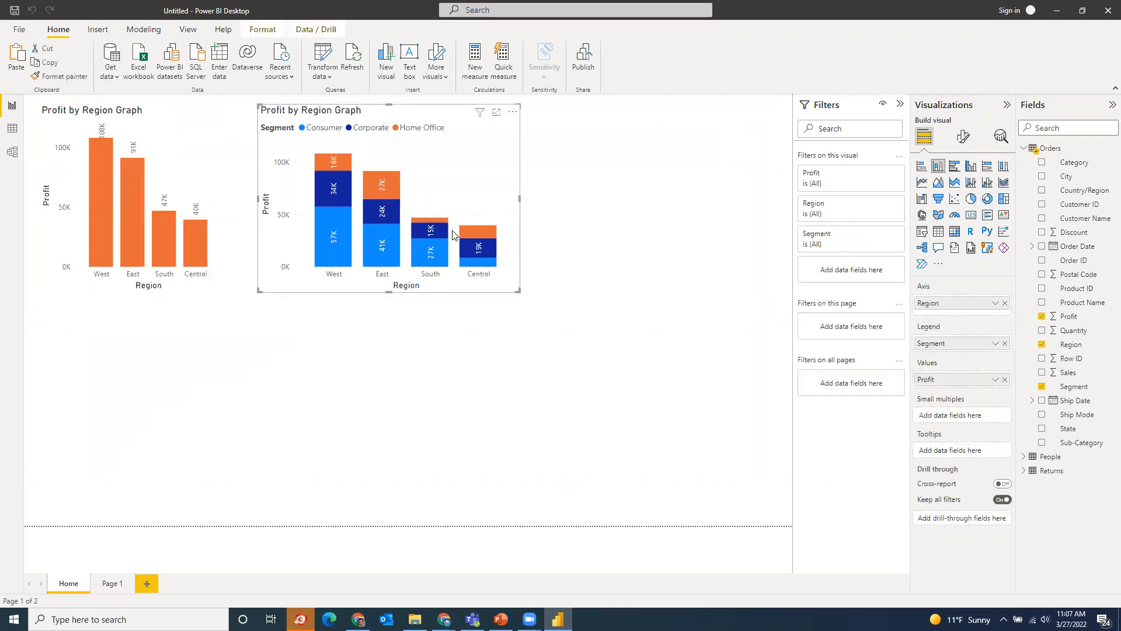
left_click(108, 583)
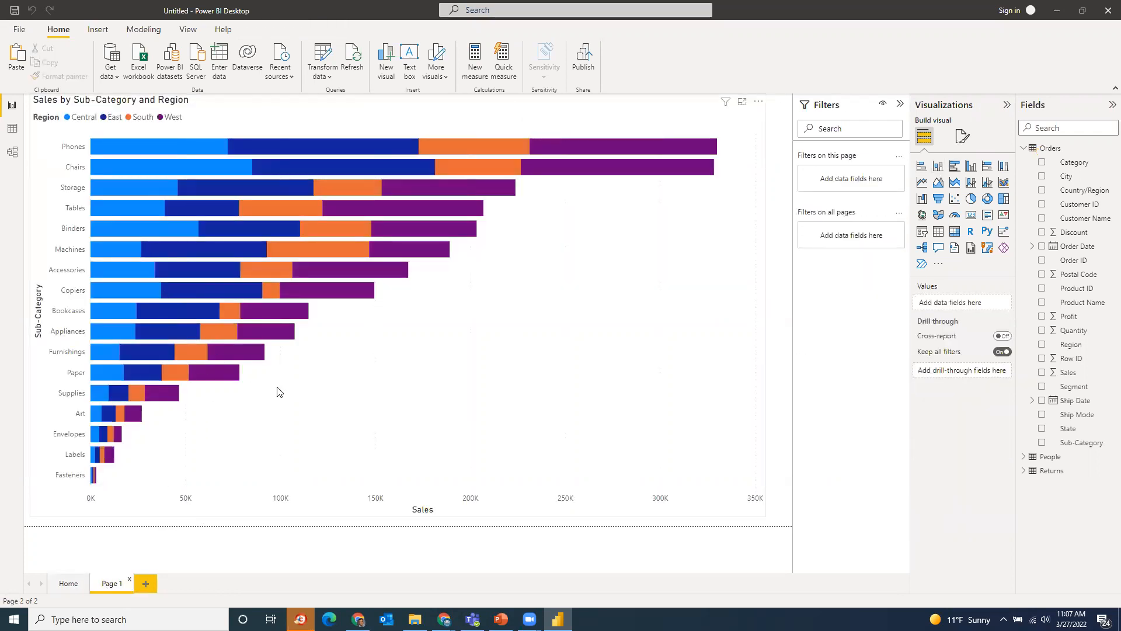
Add a report page with a pie chart of Sales by Region and enlarge it across most of the page
left_click(147, 583)
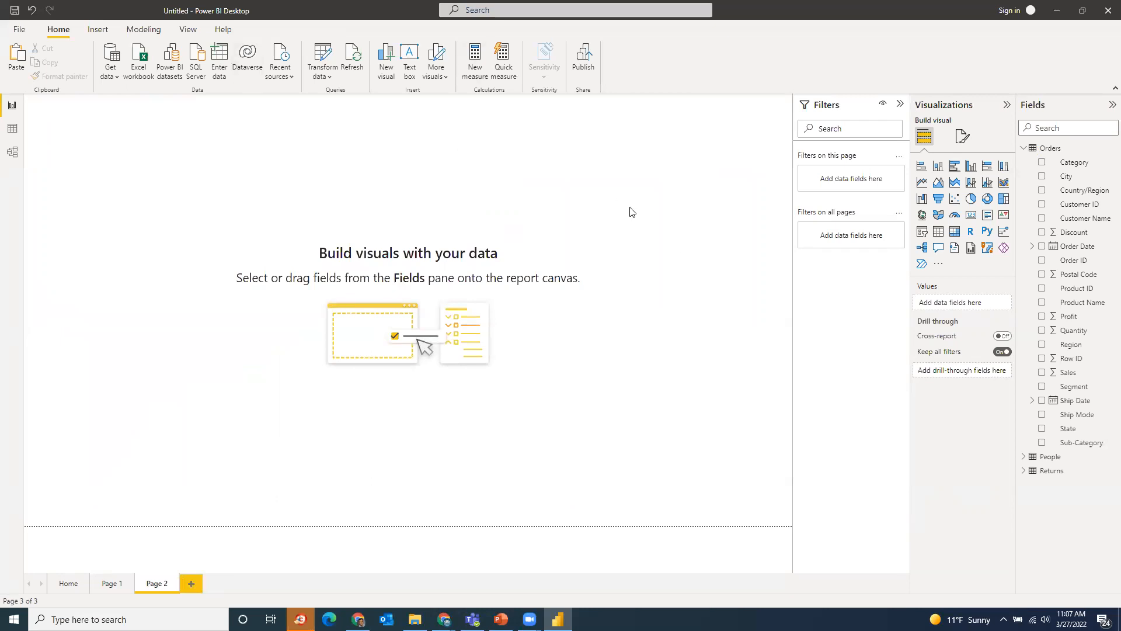
left_click(972, 201)
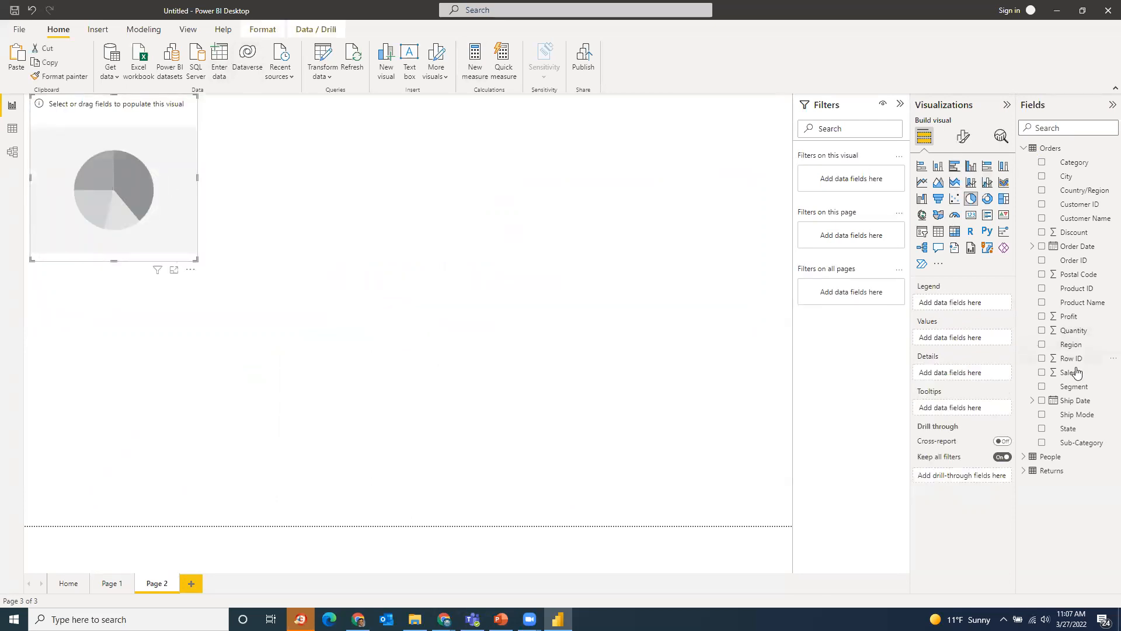
left_click(1041, 345)
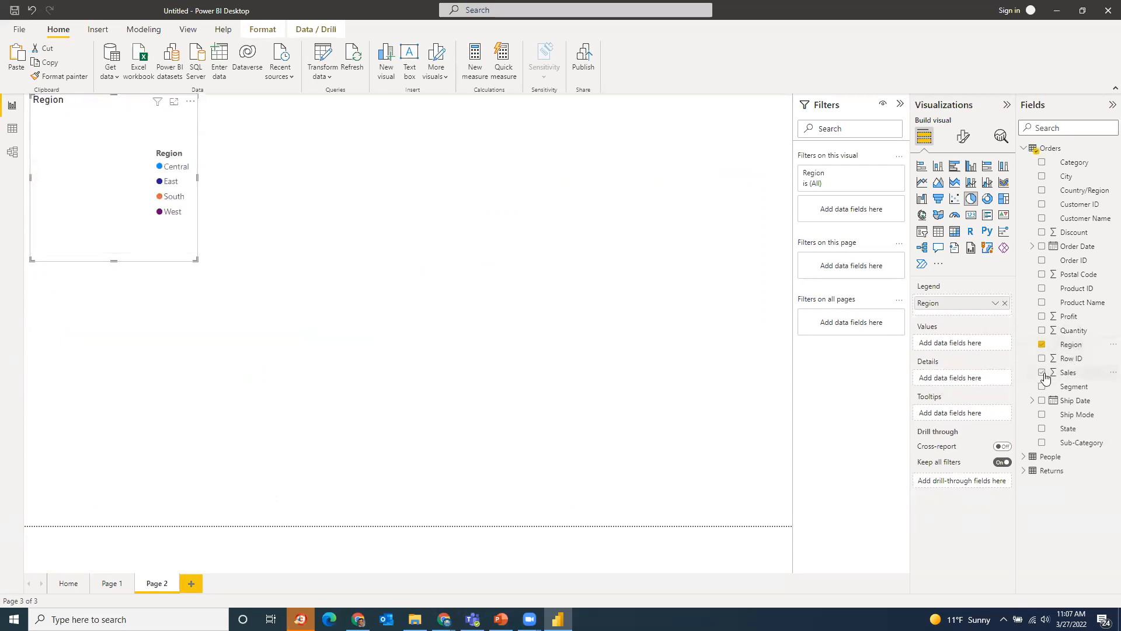
left_click(1043, 373)
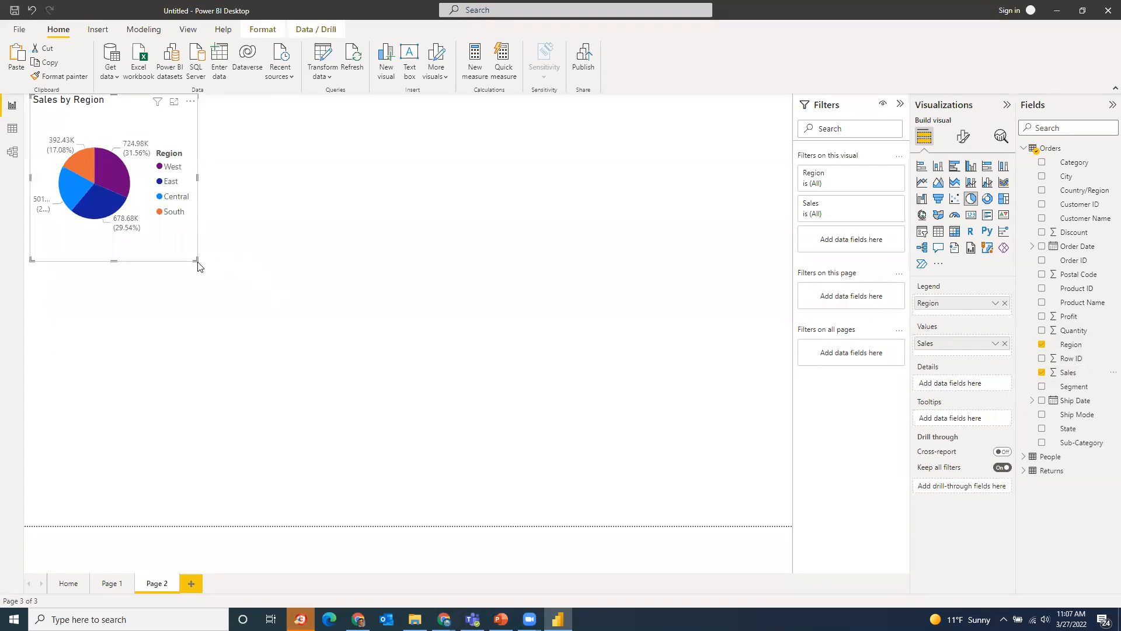
left_click_drag(196, 258, 580, 476)
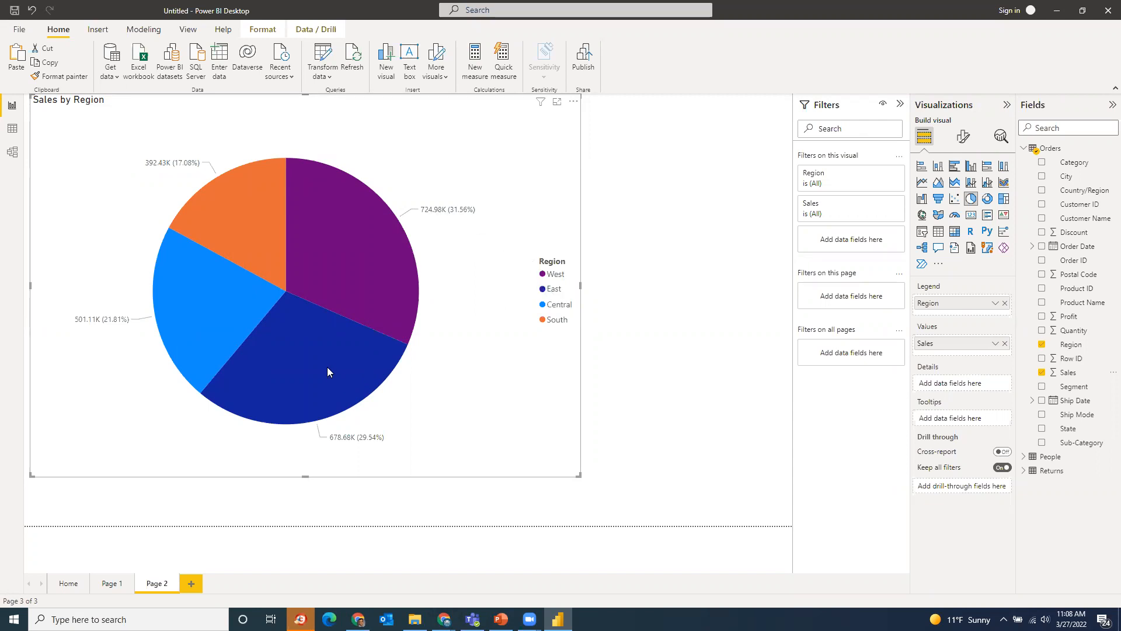
mouse_move(328, 369)
Try the pie chart without detail labels, restore them, and set their position to Inside
left_click(963, 139)
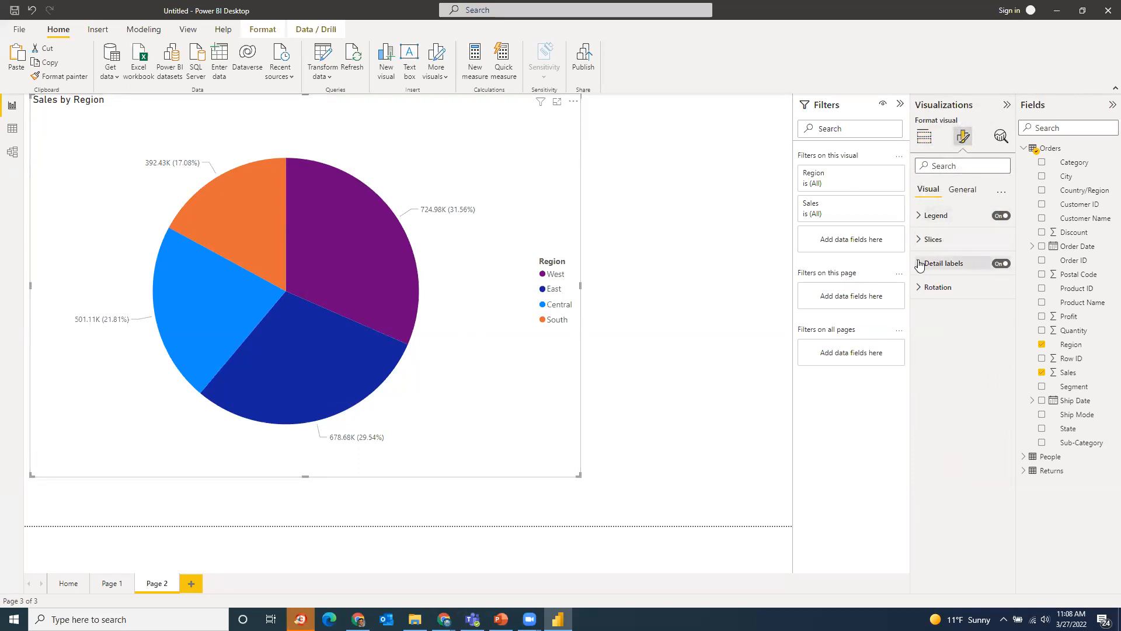
left_click(1001, 263)
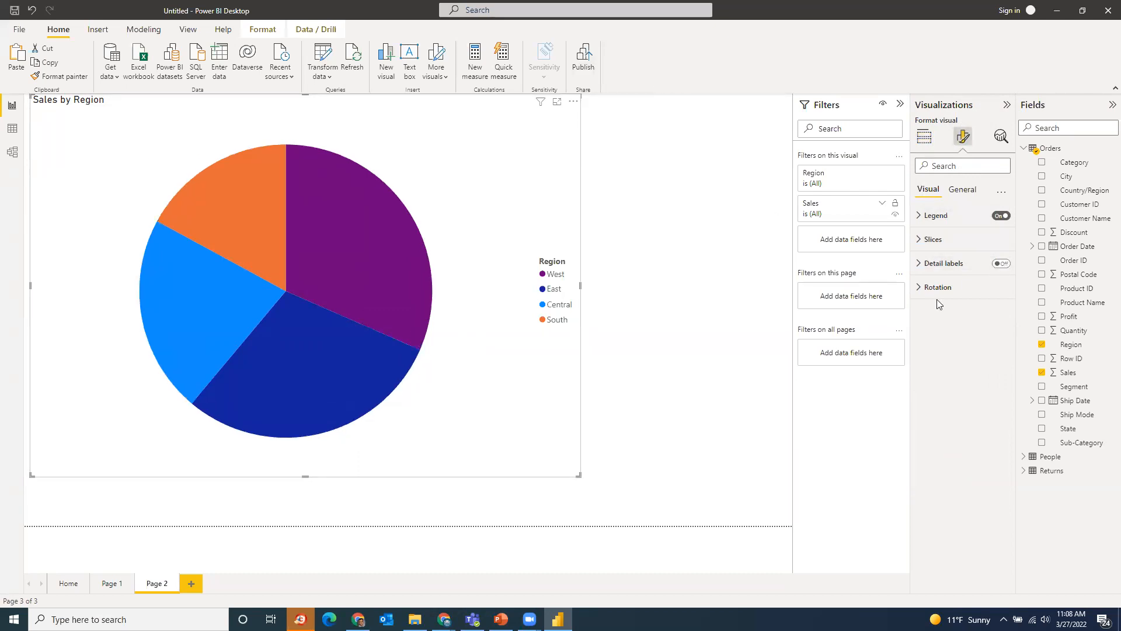
left_click(1004, 266)
left_click(917, 264)
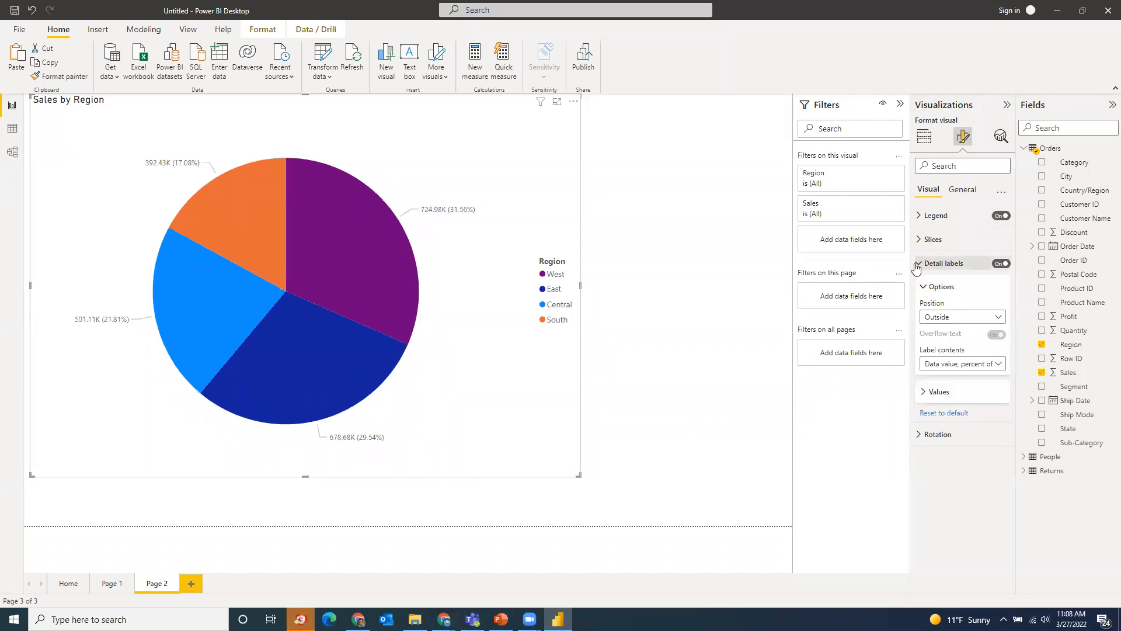
left_click(962, 316)
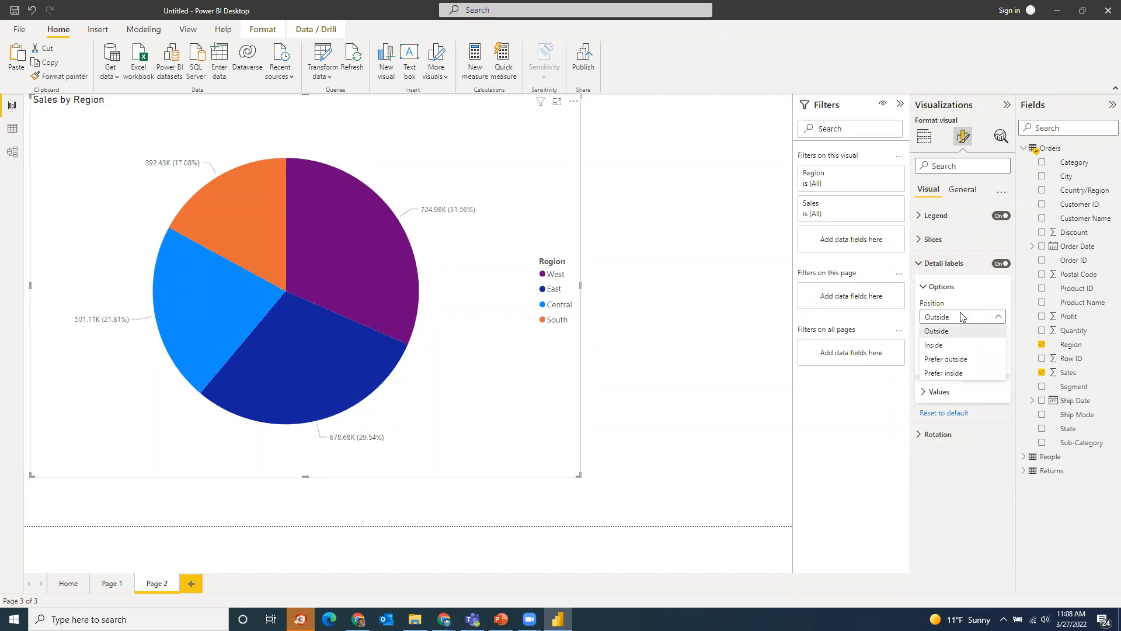
left_click(956, 346)
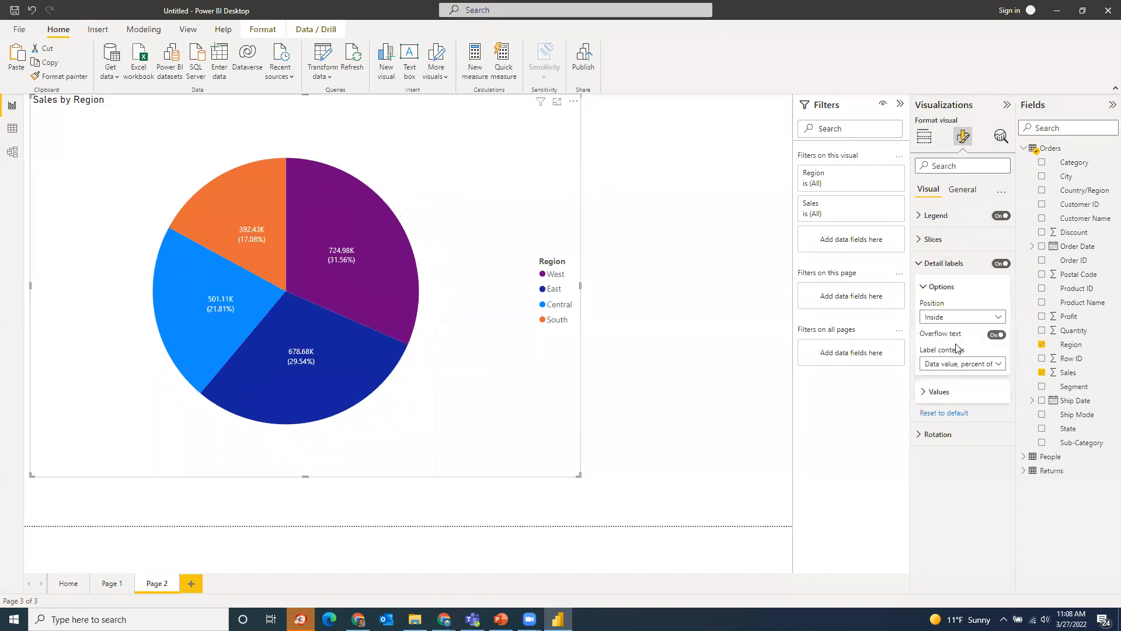
Try Percent of total as the pie chart's label contents and return to Data value, percent of total
left_click(985, 367)
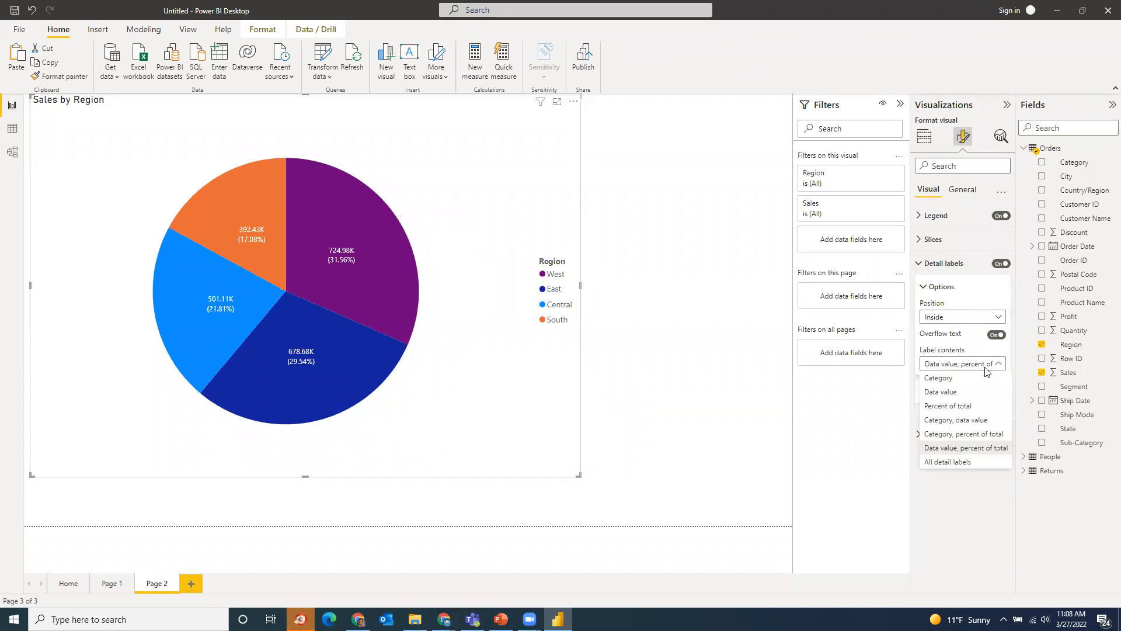
left_click(959, 407)
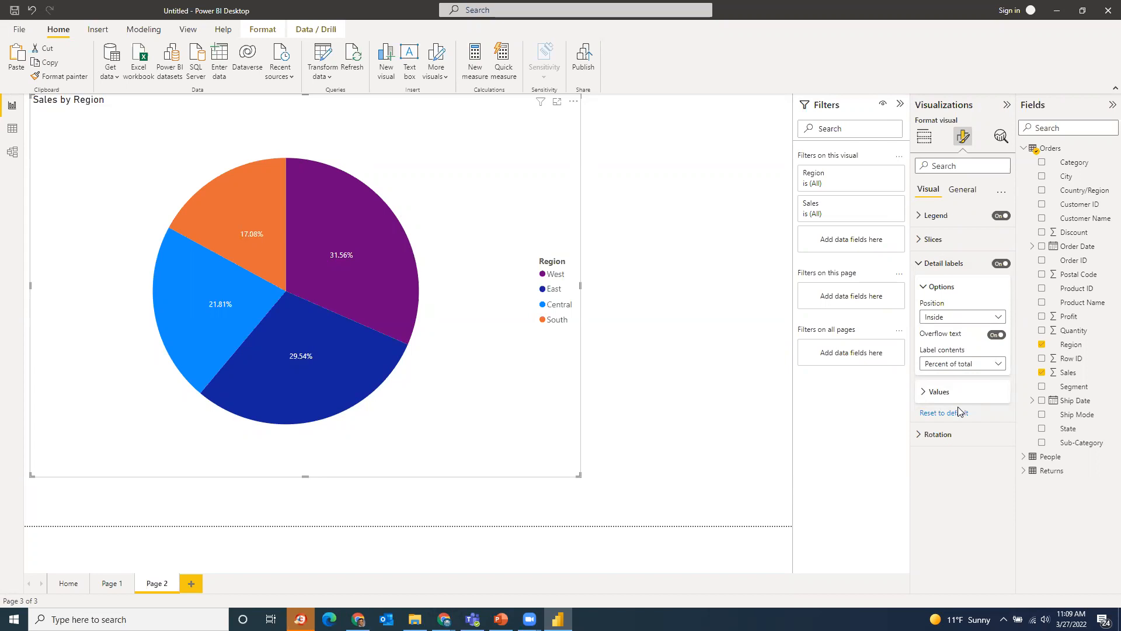
left_click(941, 367)
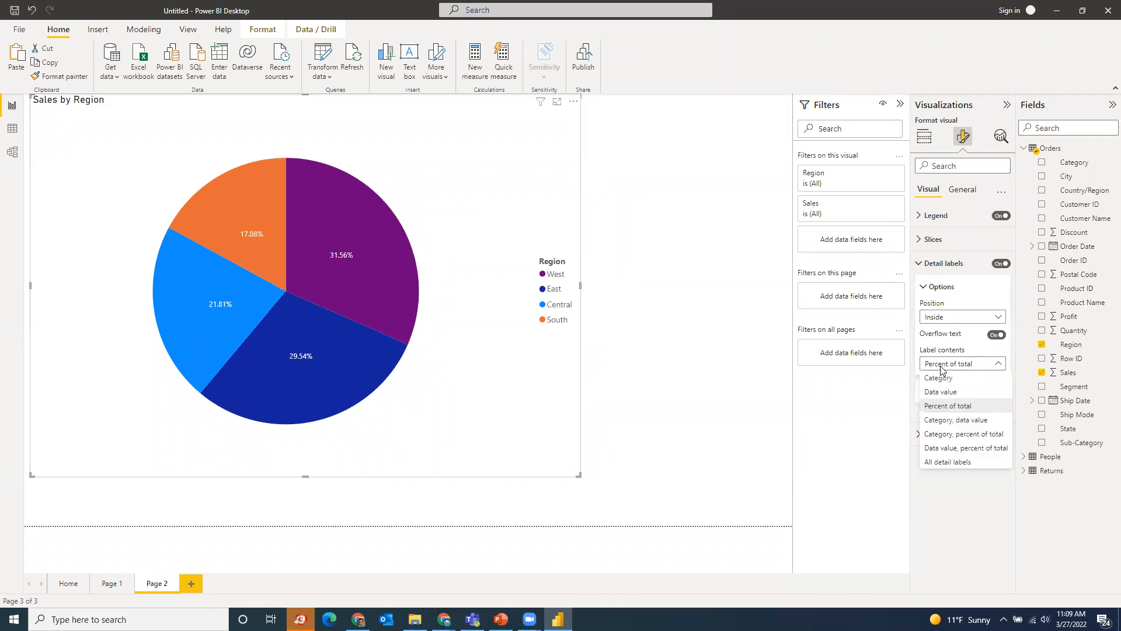
left_click(941, 449)
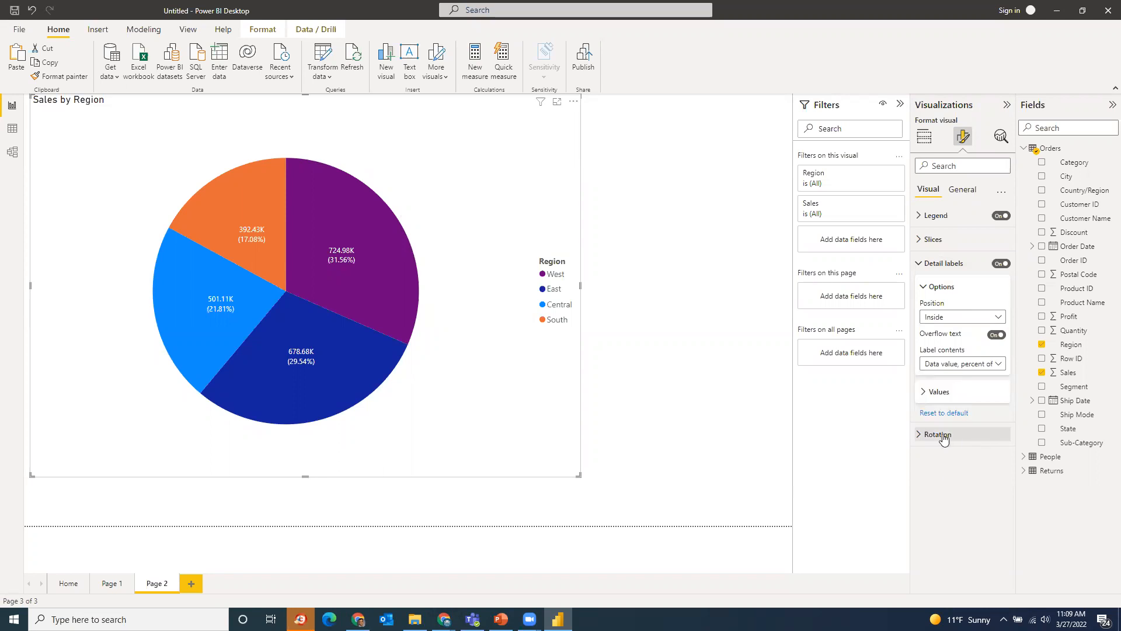
Rotate the pie chart's slices to 39°
left_click(933, 434)
left_click(958, 473)
mouse_move(957, 473)
left_mouse_down()
mouse_move(981, 481)
mouse_move(963, 473)
left_mouse_up()
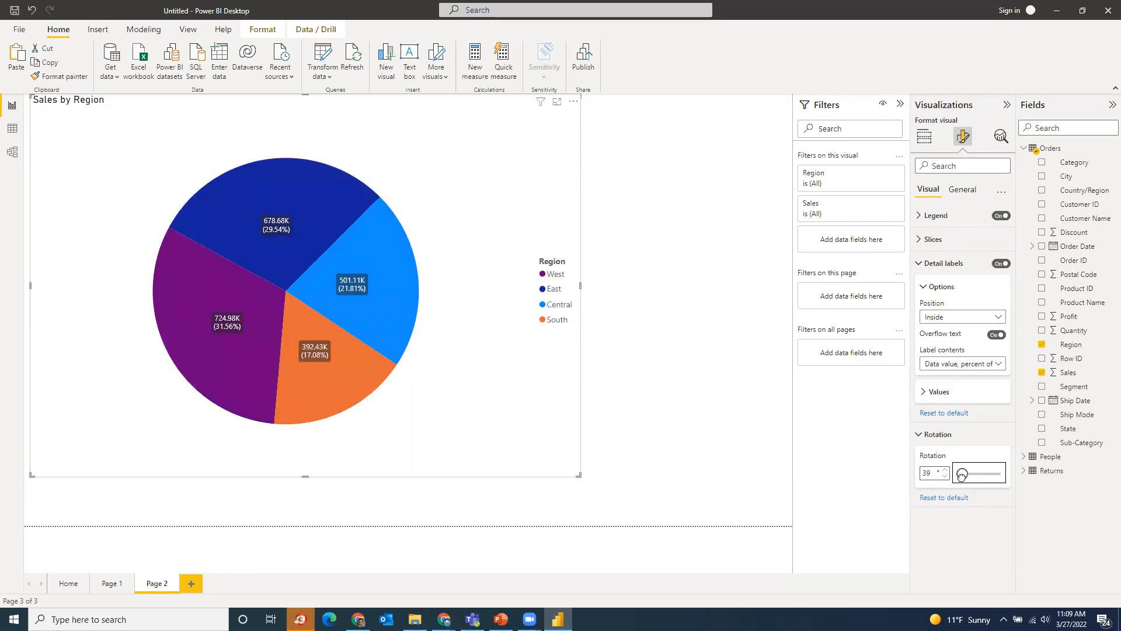
Set the pie chart's legend position to Top center and collapse the expanded visual formatting sections
left_click(919, 216)
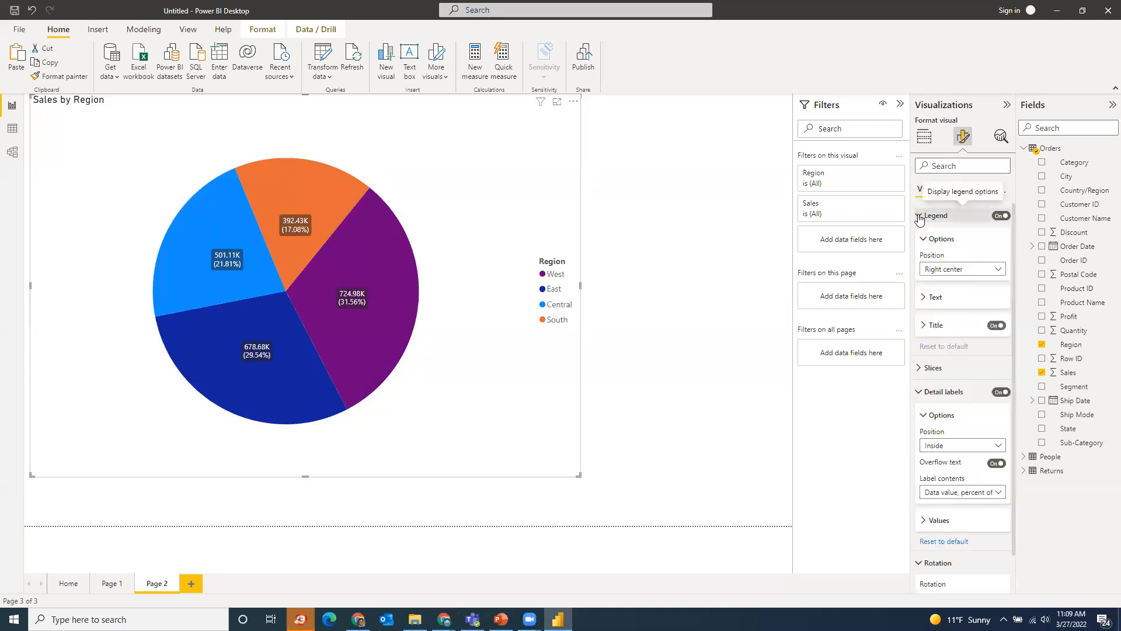
left_click(975, 270)
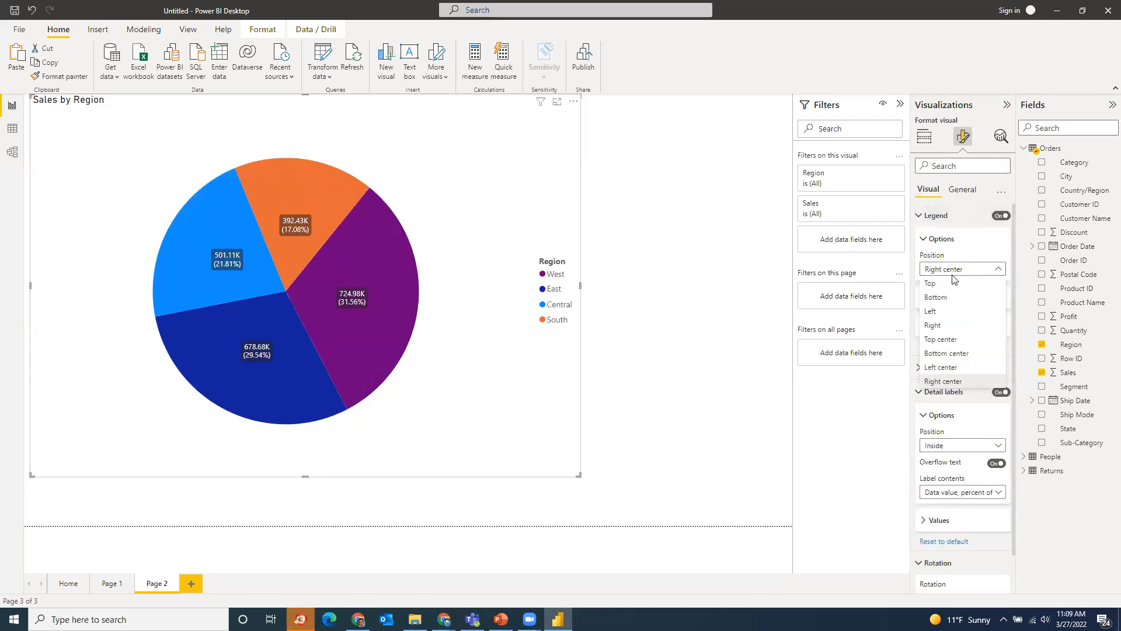
left_click(945, 339)
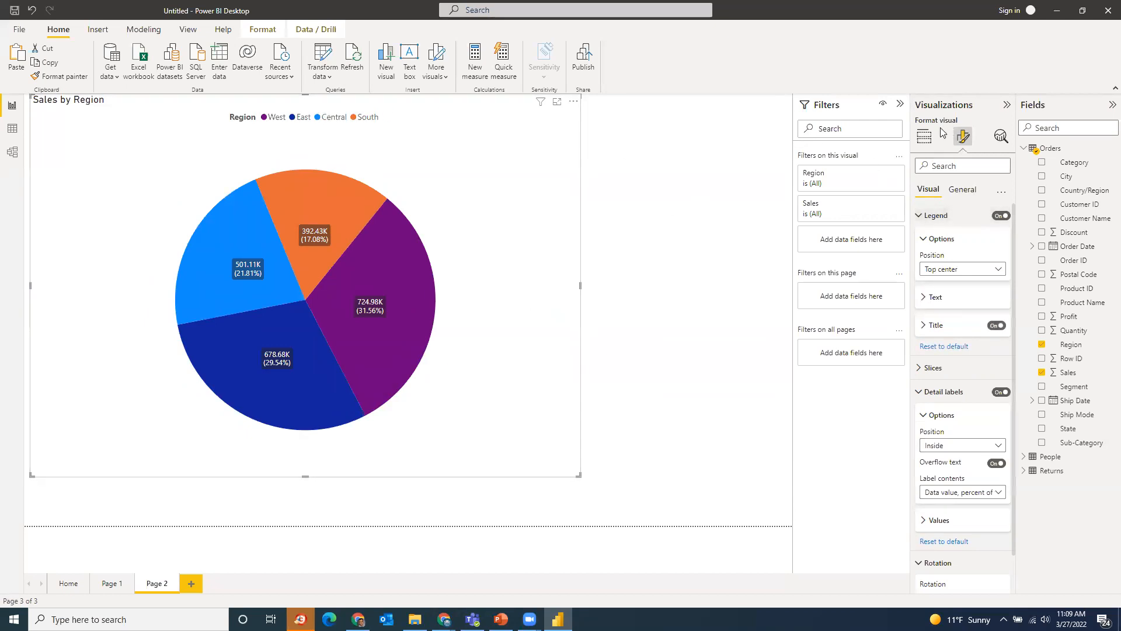
left_click(920, 216)
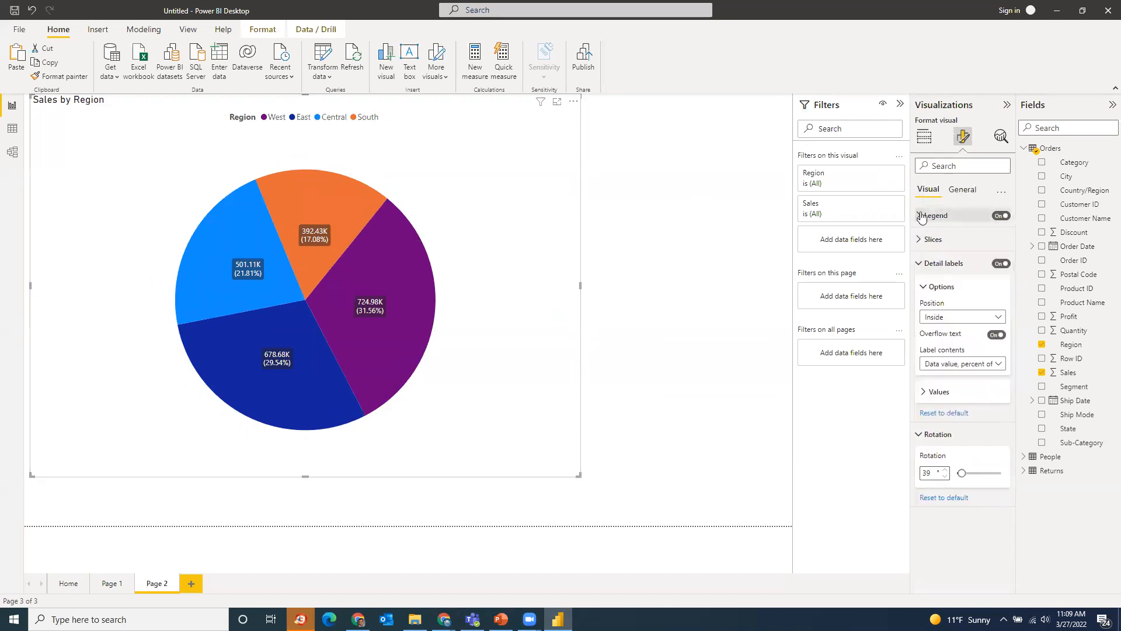
left_click(922, 269)
left_click(923, 295)
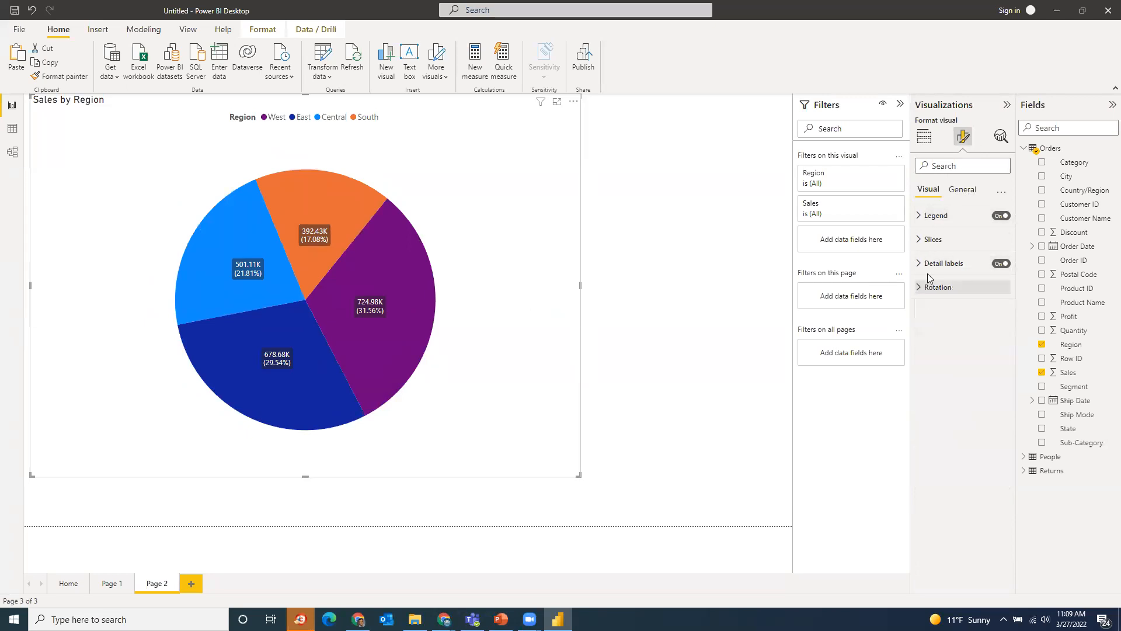
Change the pie chart's title to "Sales by Region Graph"
left_click(961, 190)
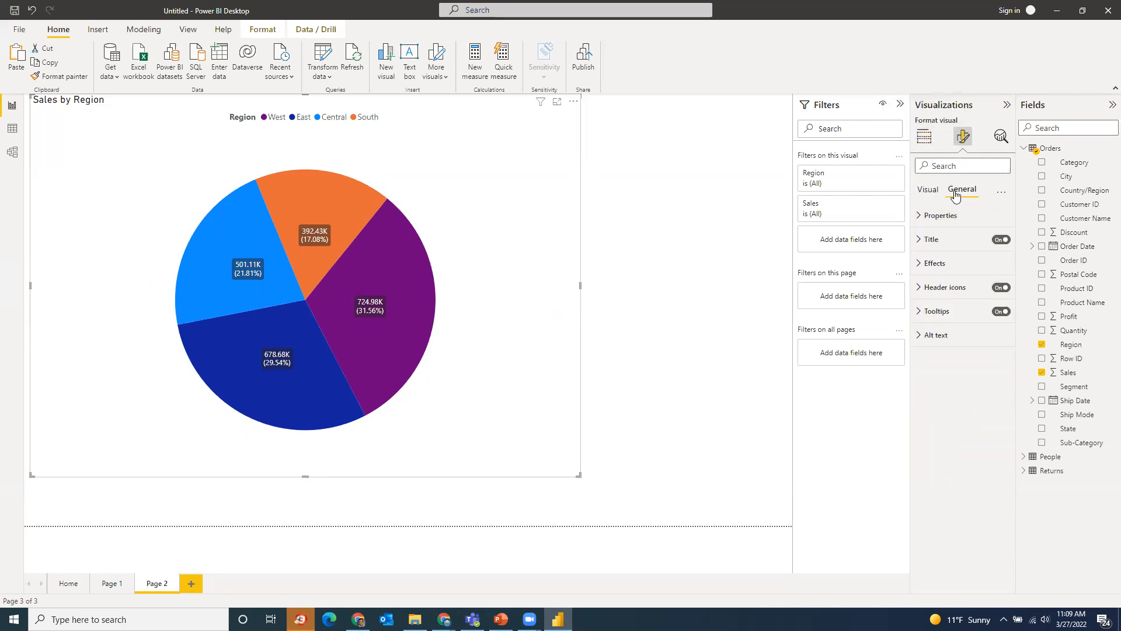
left_click(928, 239)
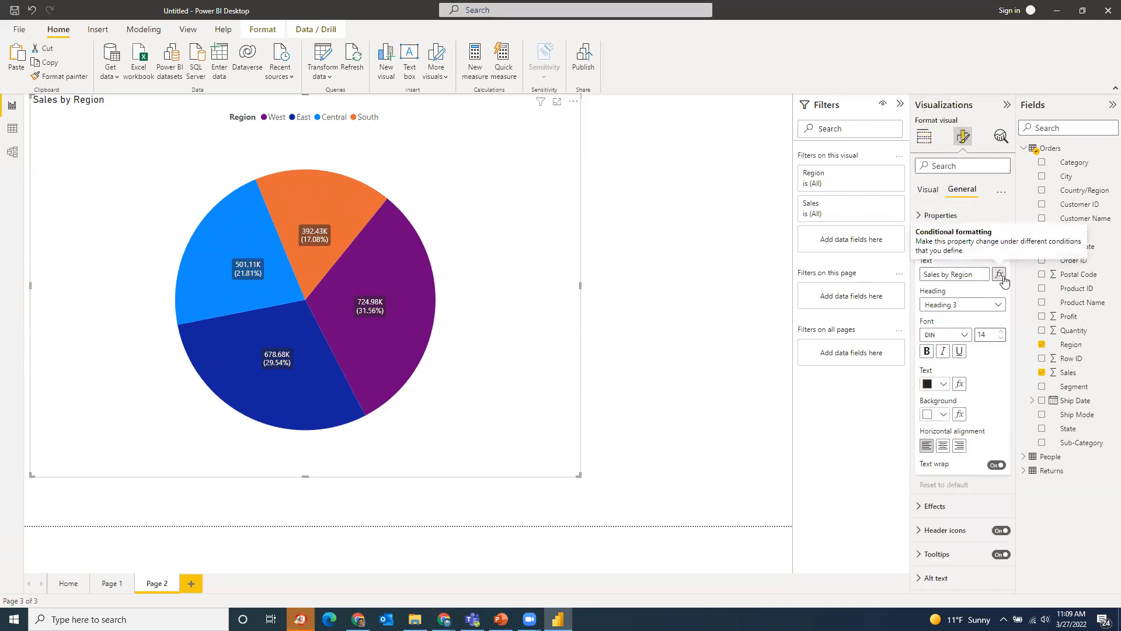
type("Graph")
left_click(703, 331)
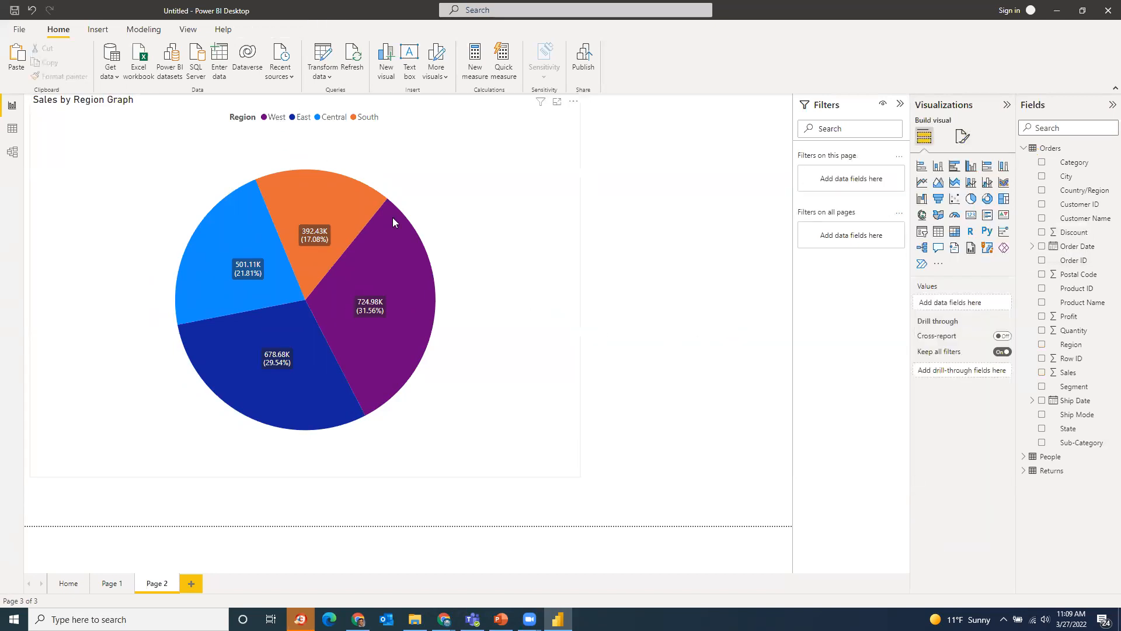
Look over the data options available for the pie chart's West slice
left_click(401, 256)
right_click(403, 258)
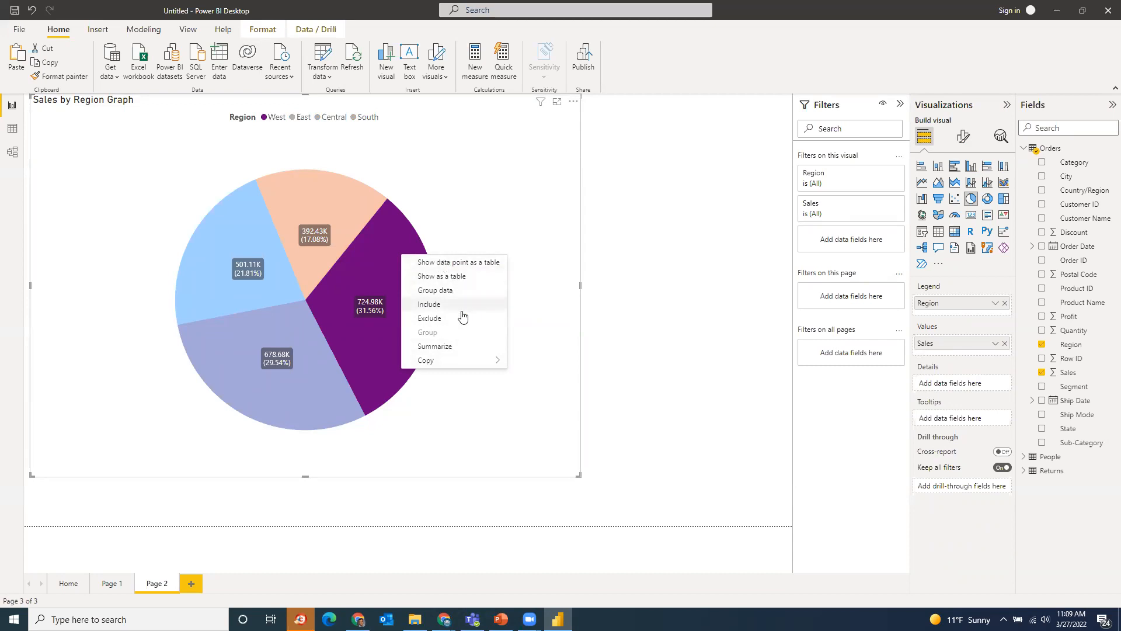
left_click(658, 397)
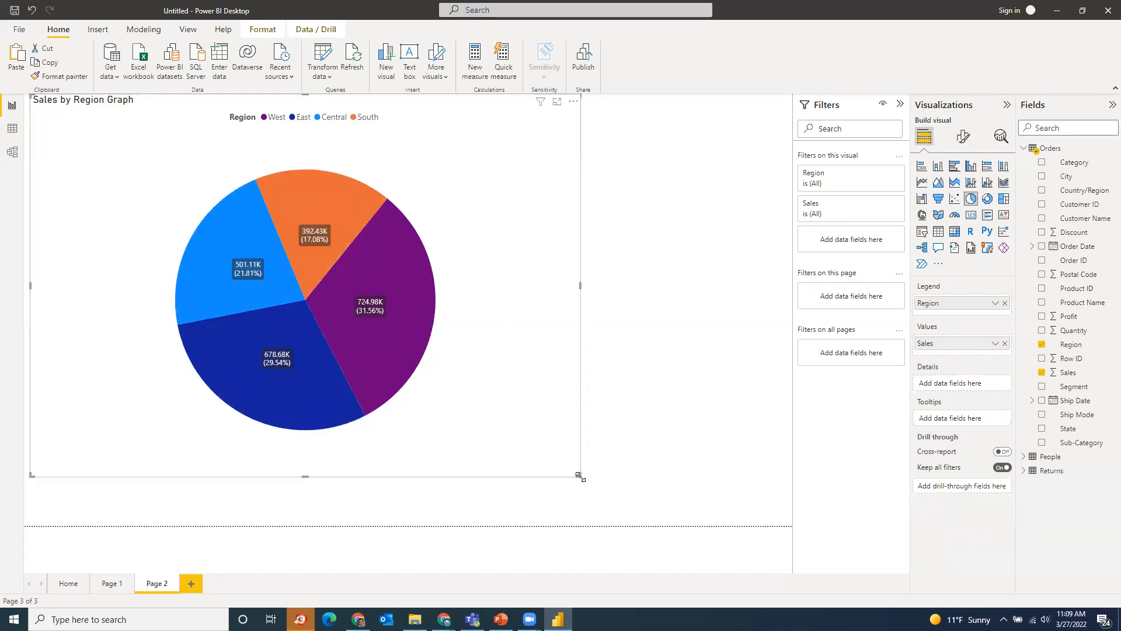
Shrink the pie chart to less than half its width and place a duplicate of it beside the original
left_click_drag(578, 475, 249, 318)
left_click(388, 276)
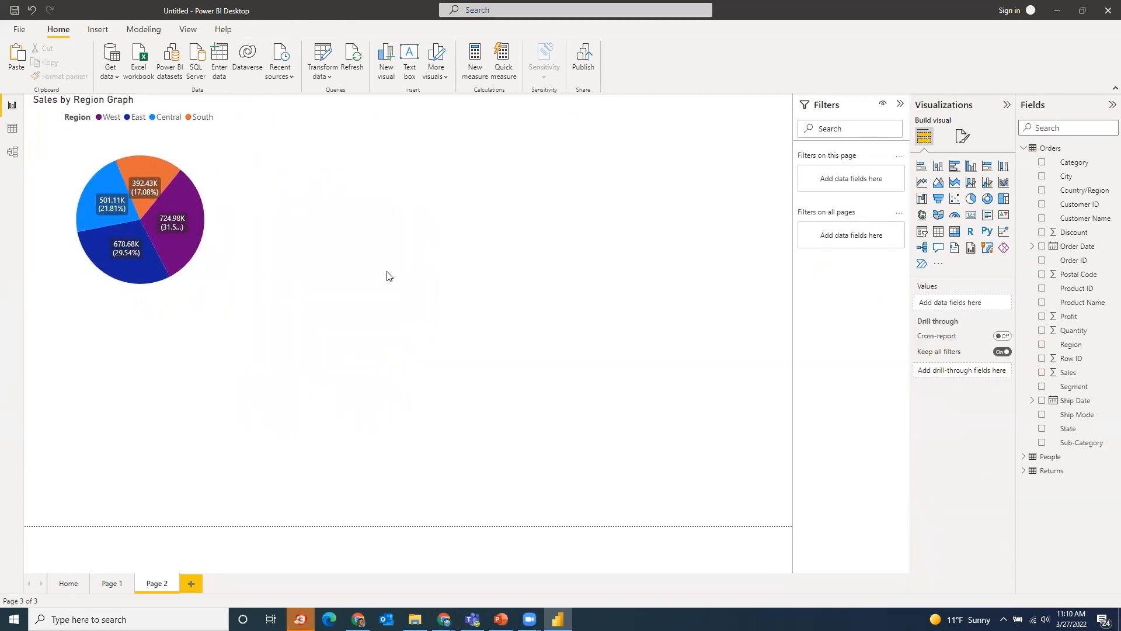
left_click(204, 222)
key("ctrl+c")
key("ctrl+v")
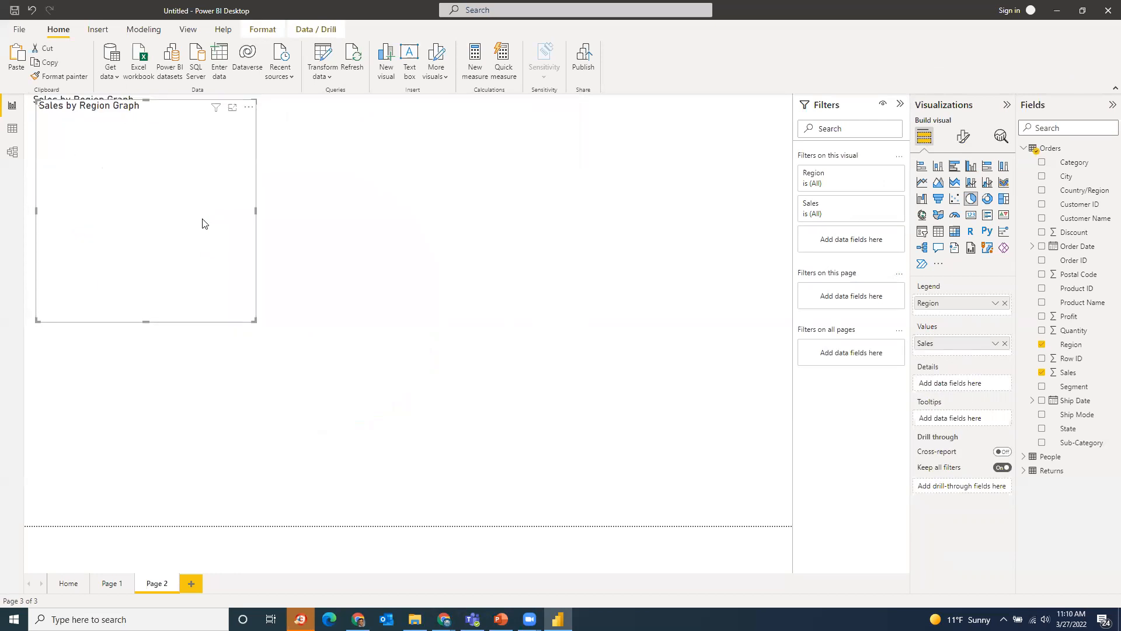
left_click_drag(201, 140, 474, 142)
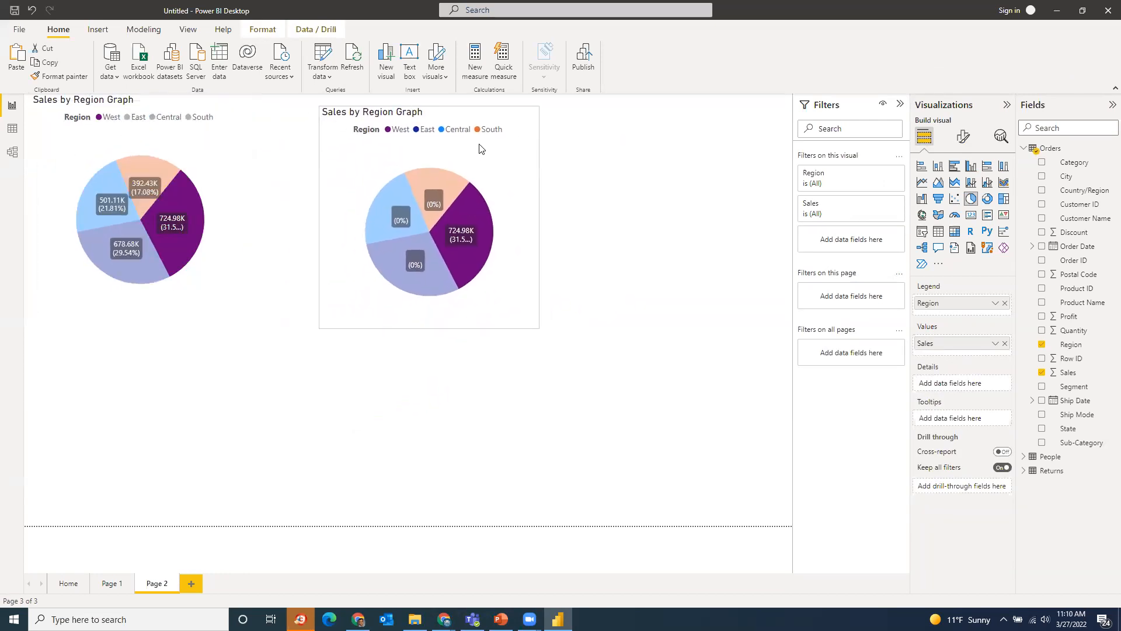
Convert the duplicated Sales by Region chart to a donut chart and enlarge it to fill the rest of the page's width
left_click_drag(528, 322, 678, 393)
left_click(747, 346)
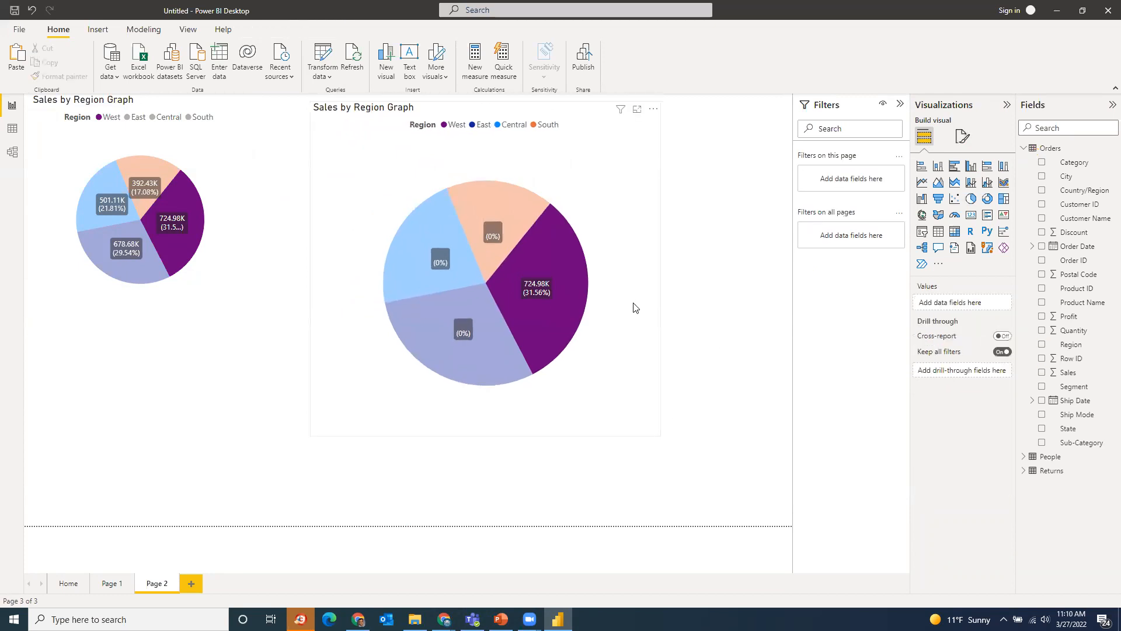
left_click(636, 308)
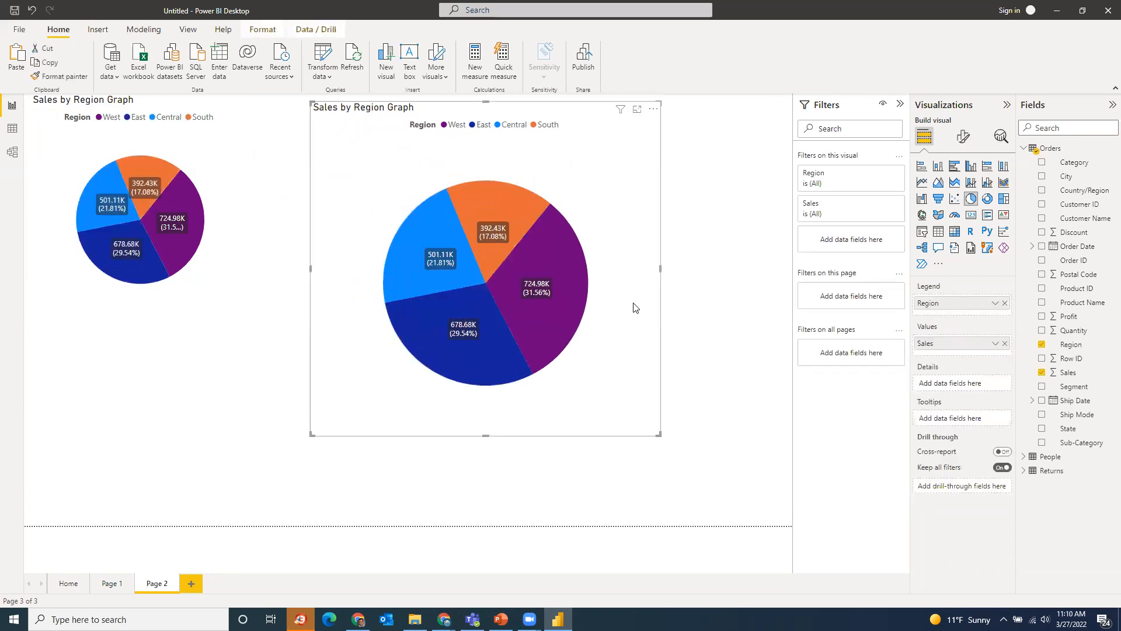
left_click(988, 199)
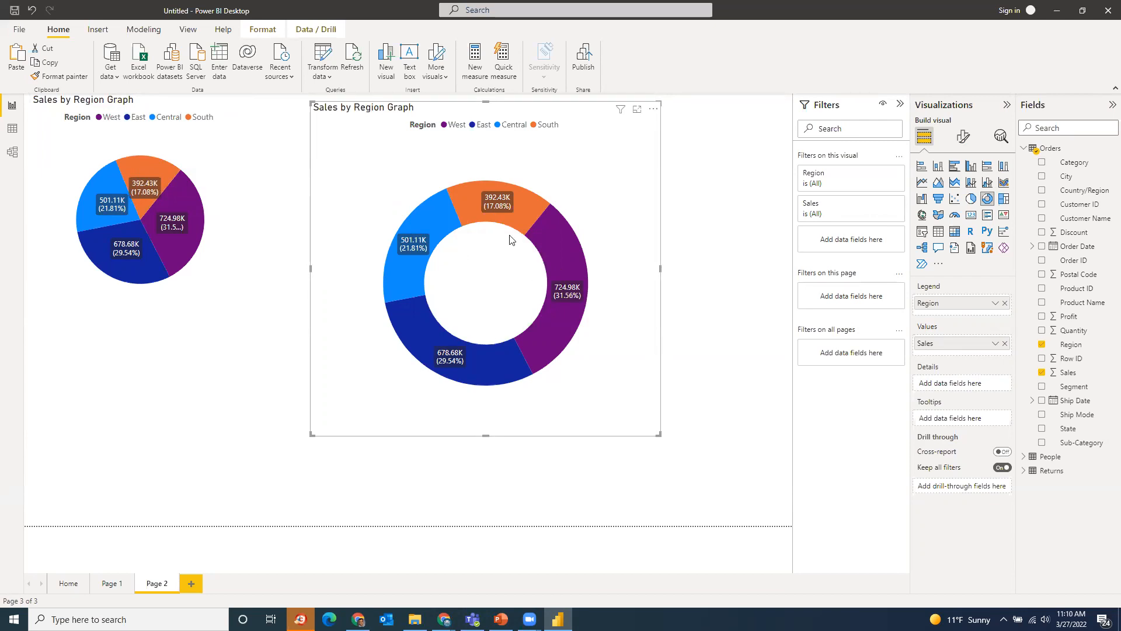
left_click_drag(659, 435, 754, 501)
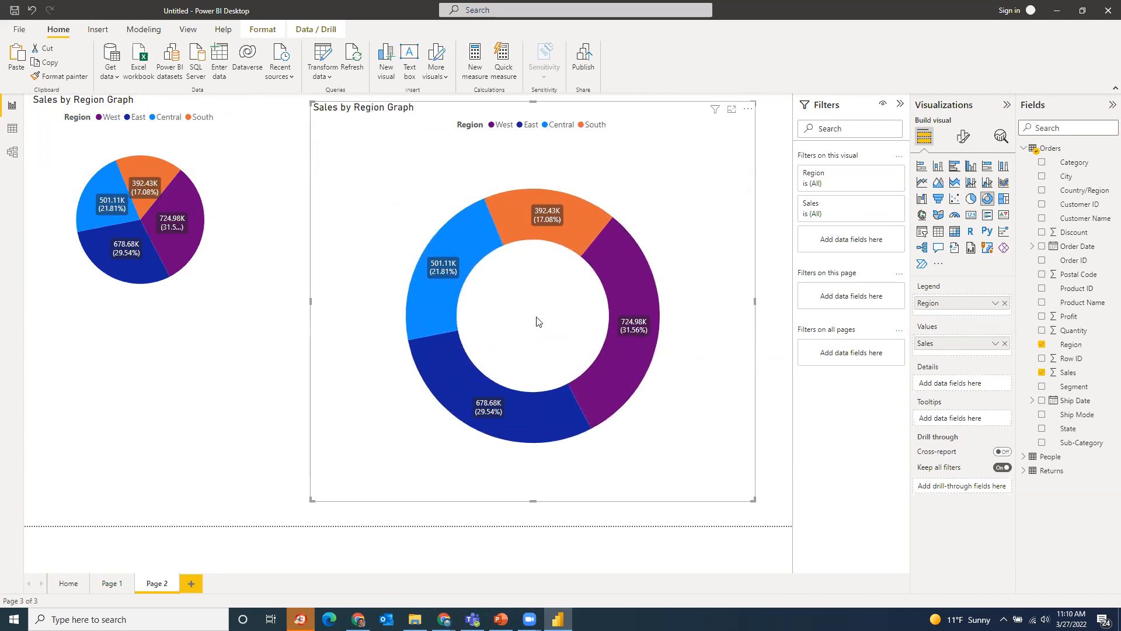
Insert the Stars.jpg image from the DataSets folder onto the report page
left_click(98, 33)
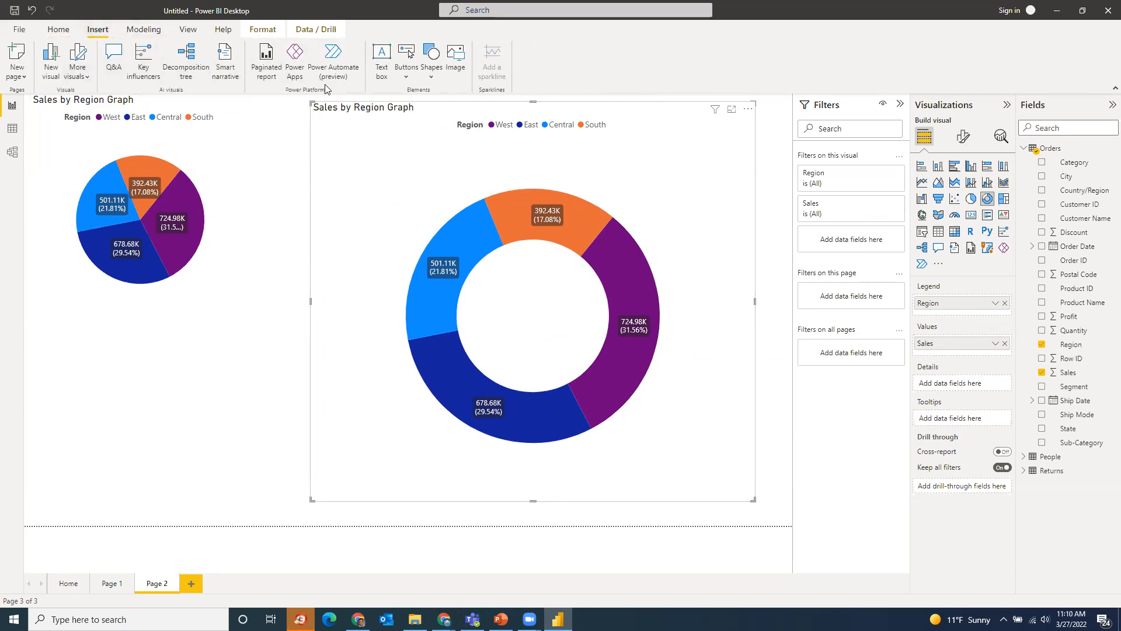
left_click(459, 66)
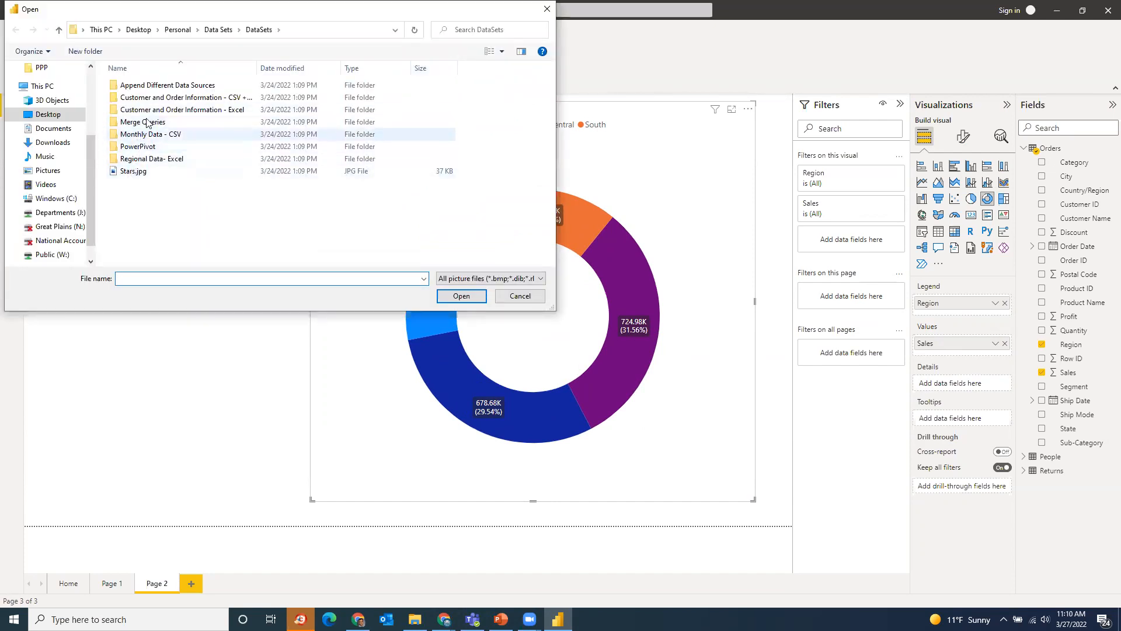
left_click(218, 29)
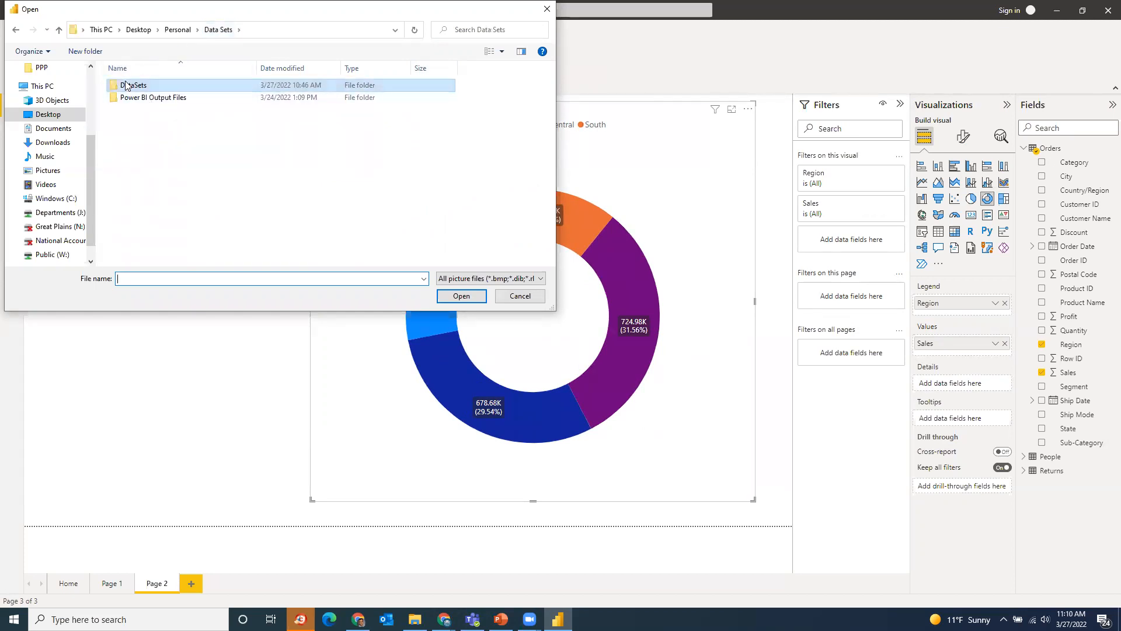
double_click(172, 98)
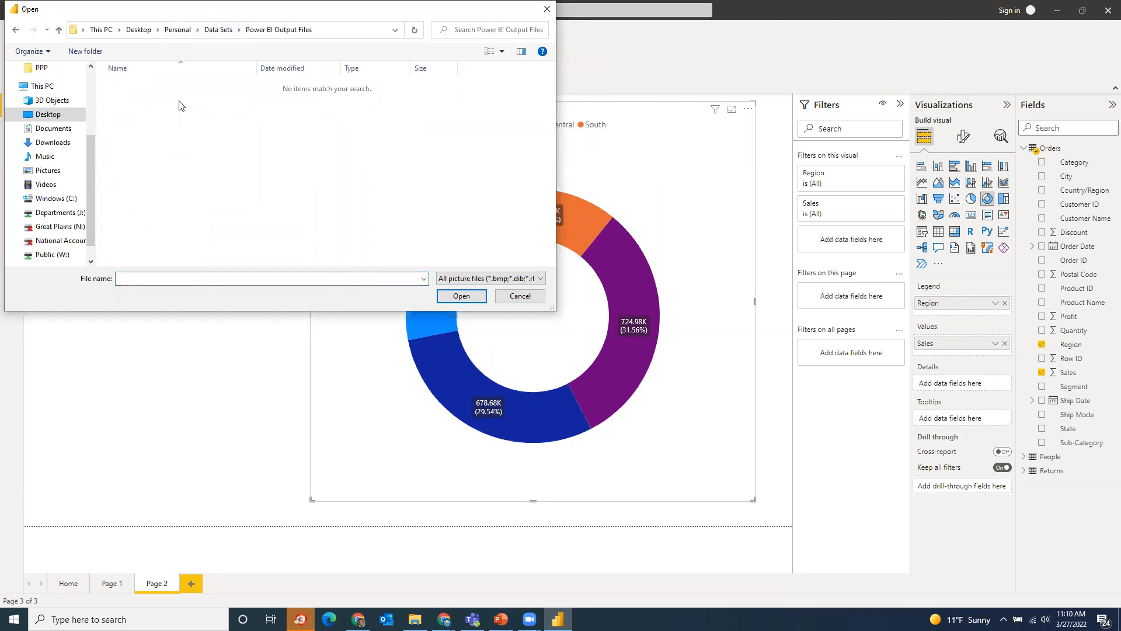
left_click(219, 30)
left_click(142, 88)
double_click(142, 87)
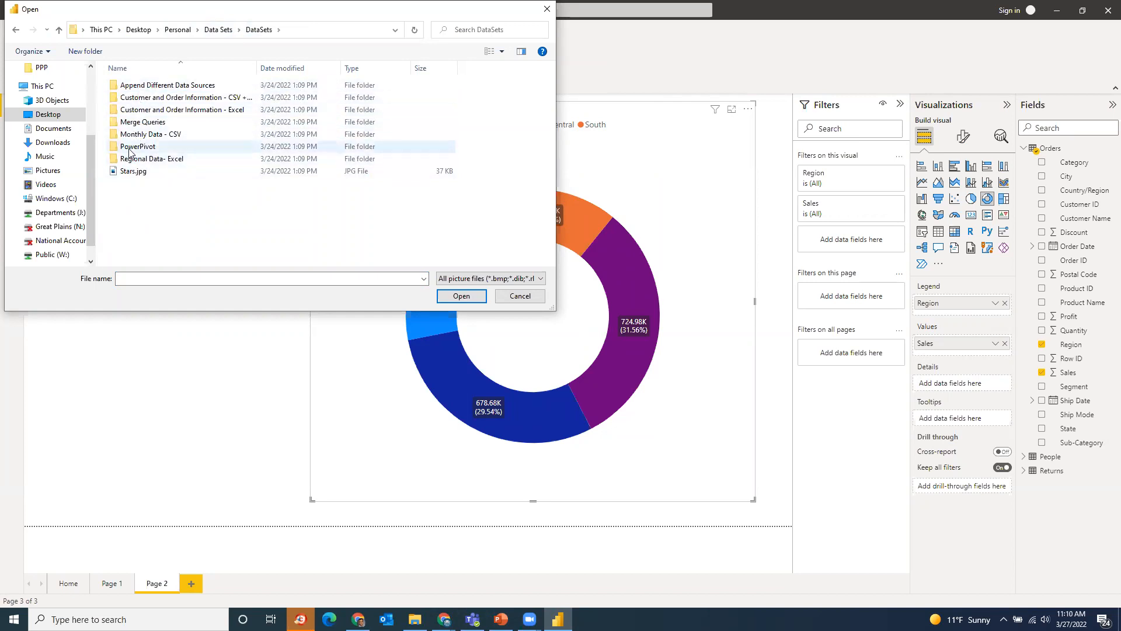
double_click(132, 171)
Try the image inside the donut chart's hole and delete it
left_click_drag(250, 498, 570, 356)
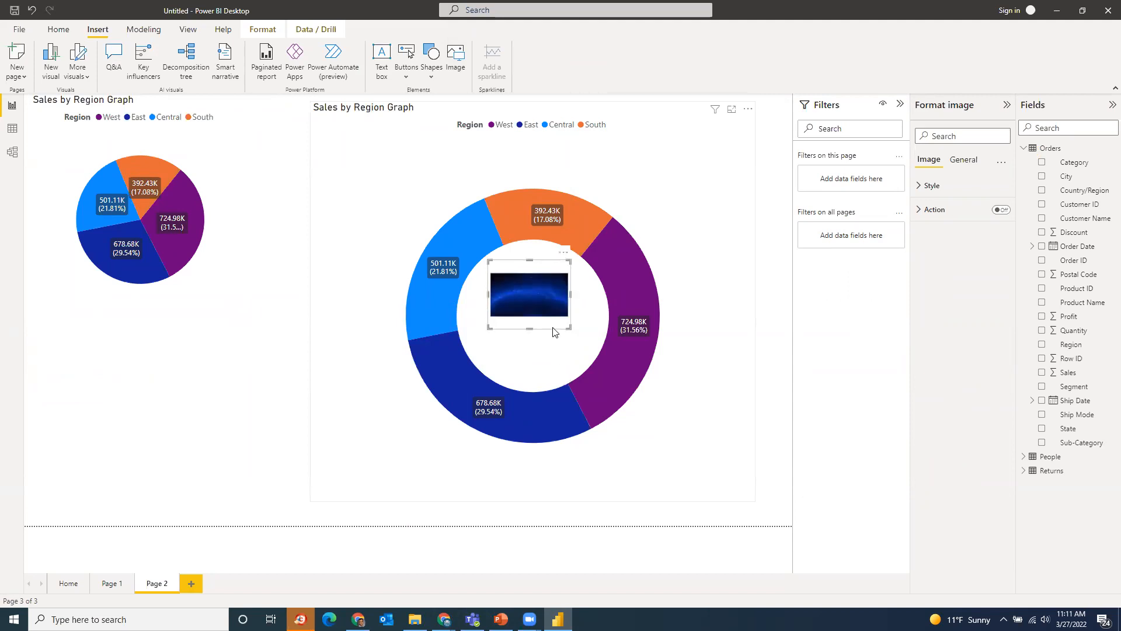
left_click(545, 280)
mouse_move(545, 276)
left_mouse_down()
mouse_move(543, 308)
mouse_move(547, 295)
left_mouse_up()
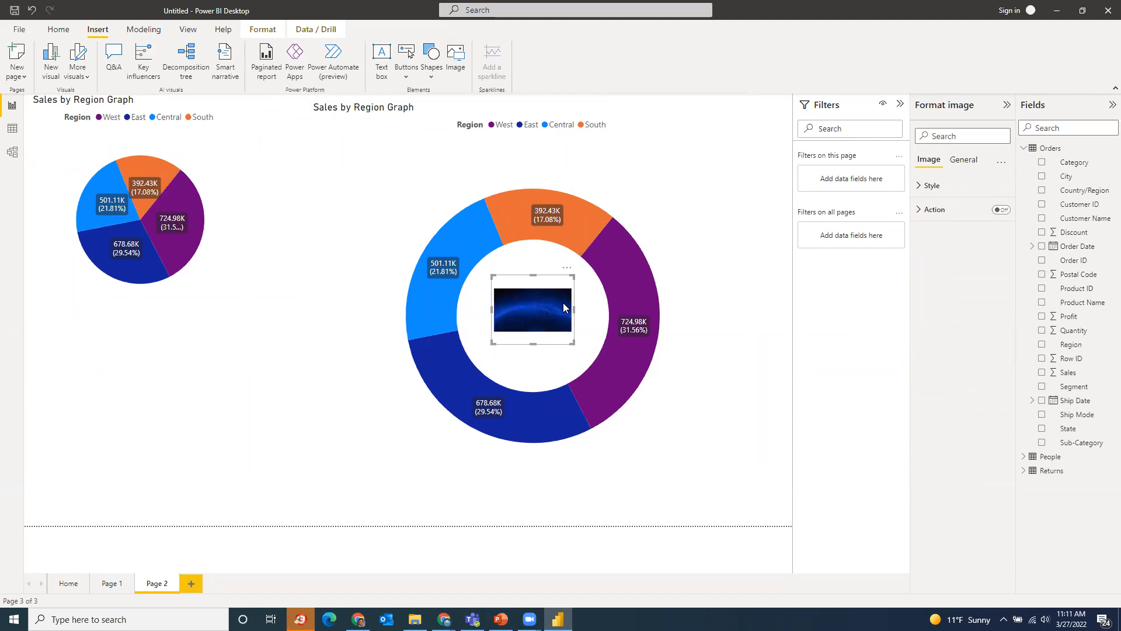
key("Delete")
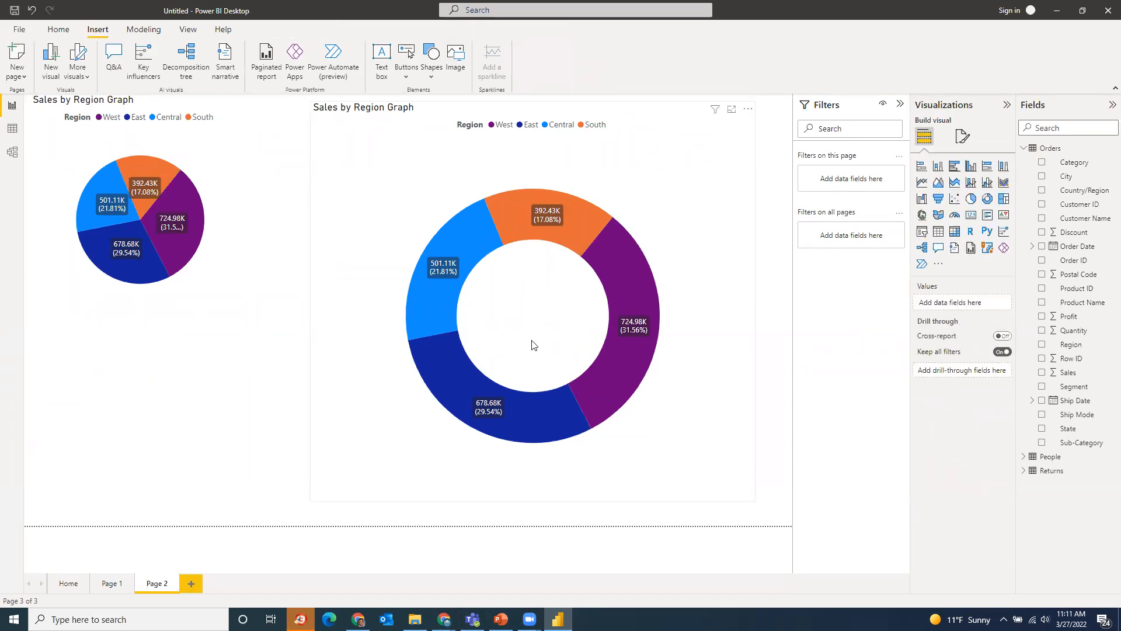
Highlight the donut chart's South and West slices and look over the West slice's data options
left_click(576, 219)
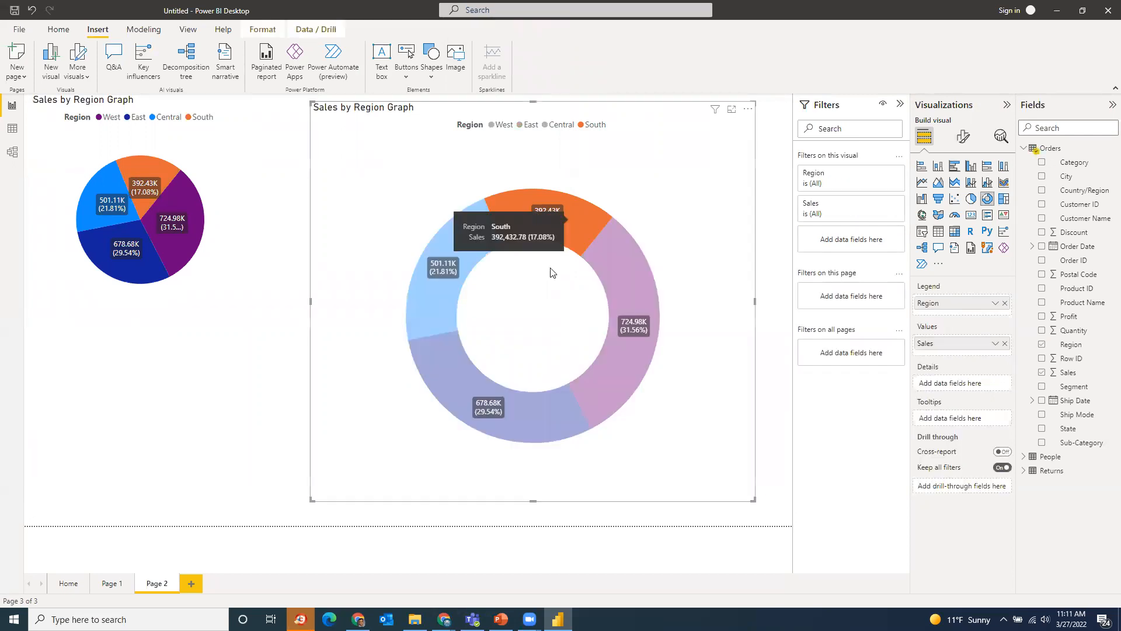
left_click(507, 303)
left_click(634, 272)
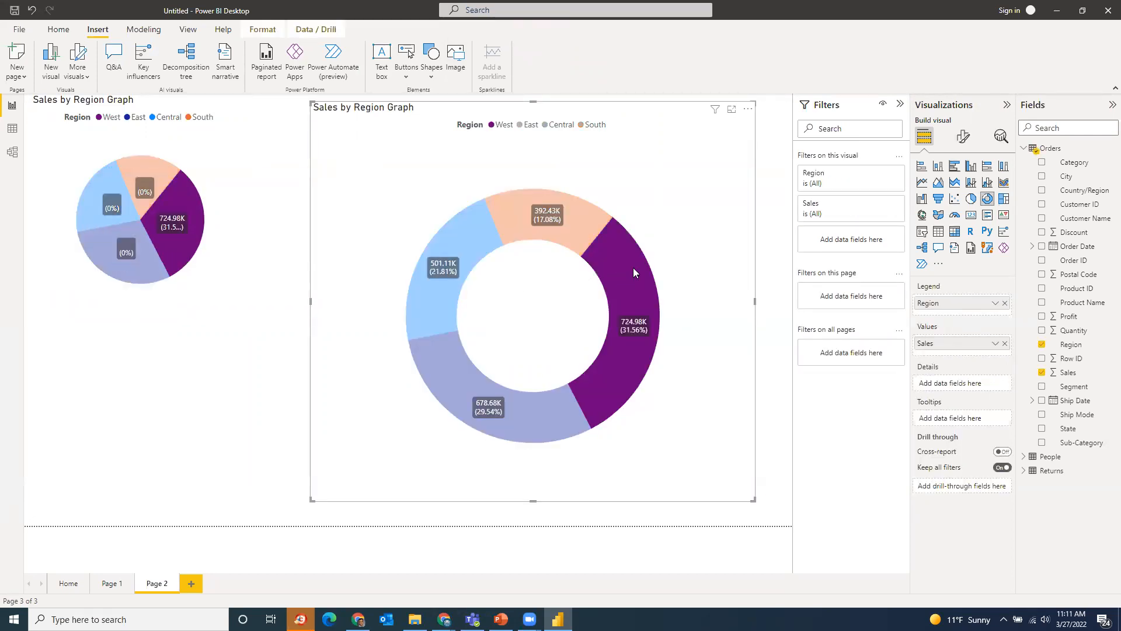
right_click(636, 272)
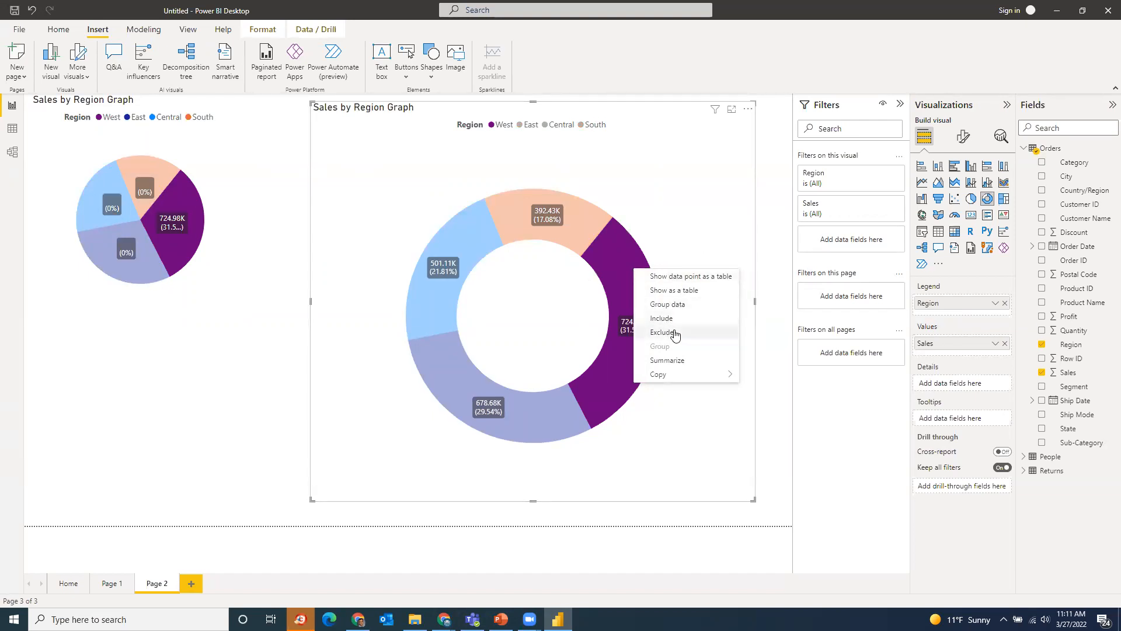
left_click(701, 210)
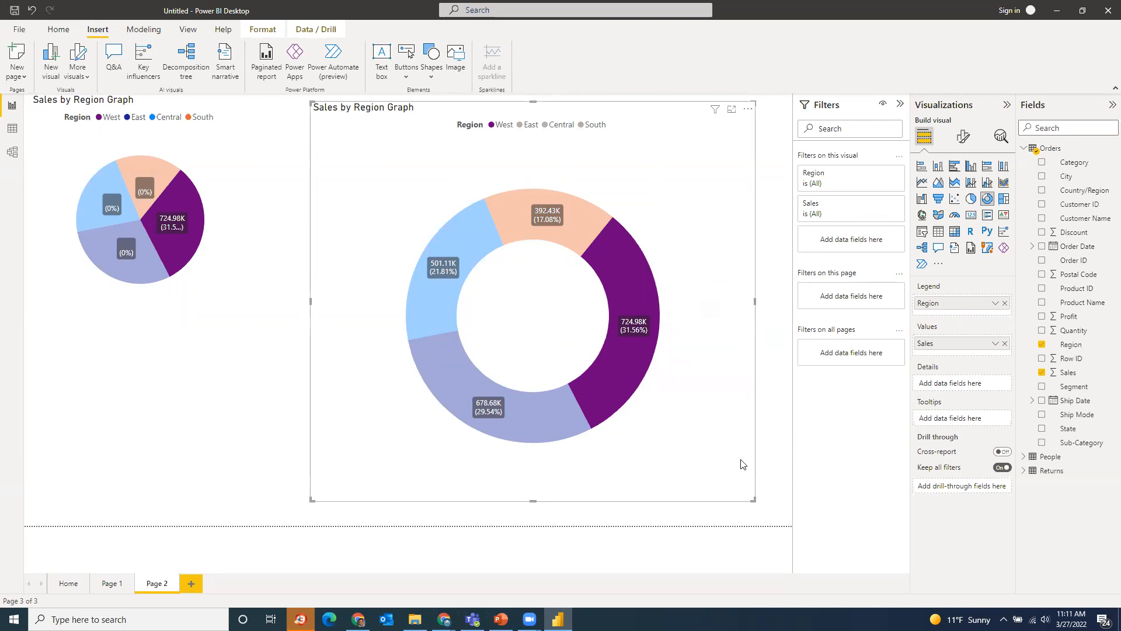
Resize the donut and pie charts to similar sizes, arrange them side by side, and clear the slice highlighting
left_click_drag(752, 501, 529, 312)
left_click_drag(525, 151, 575, 164)
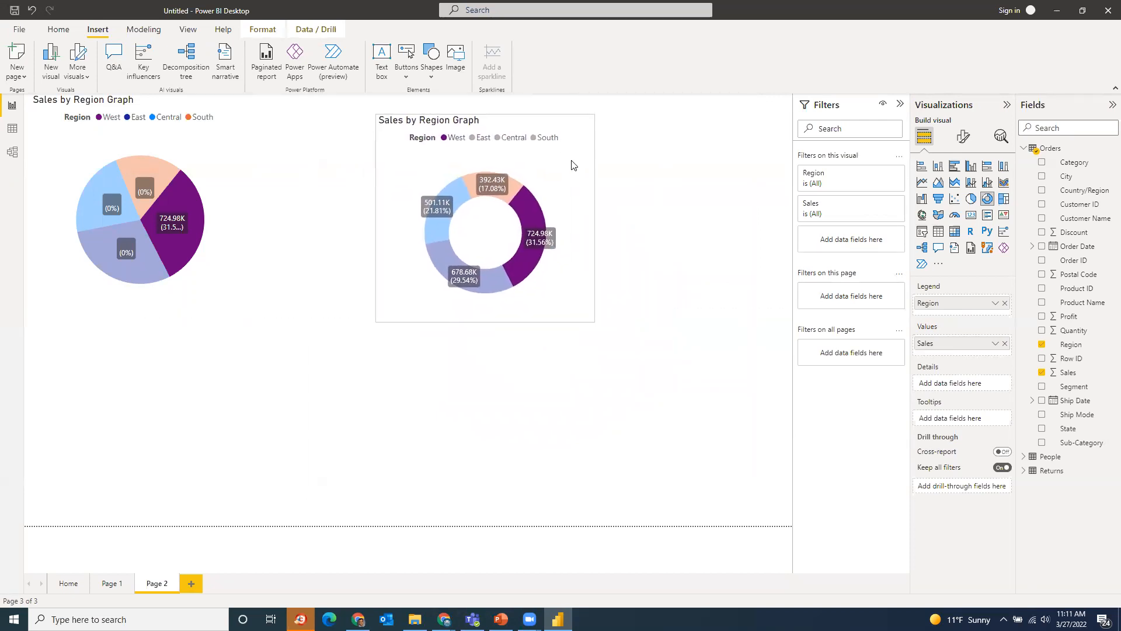
left_click(225, 268)
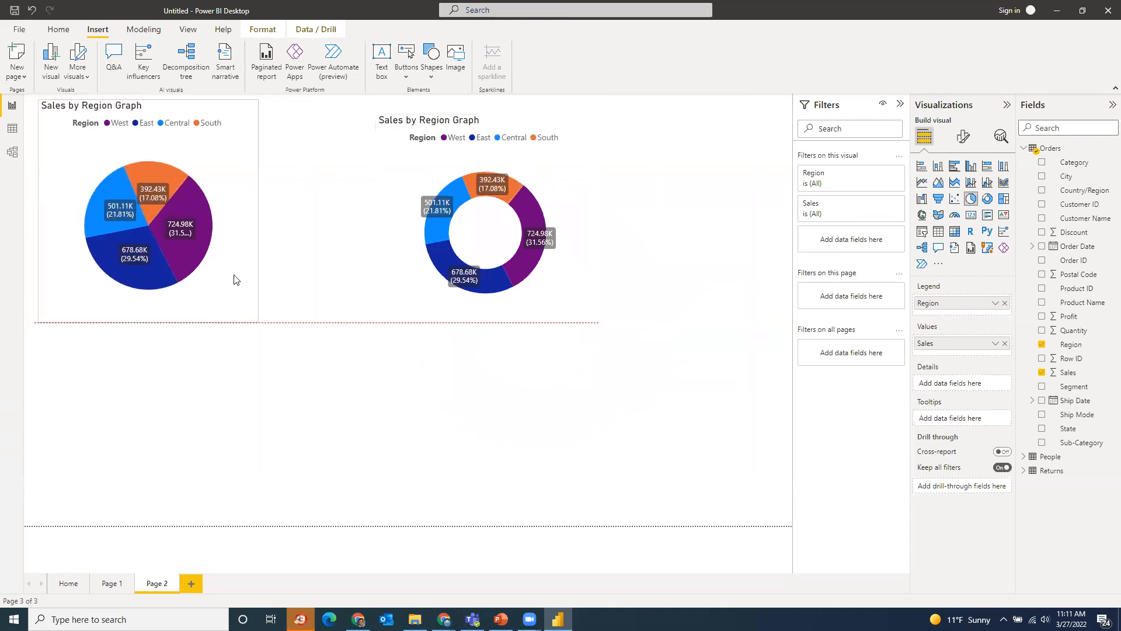
left_click_drag(255, 320, 302, 349)
left_click(506, 202)
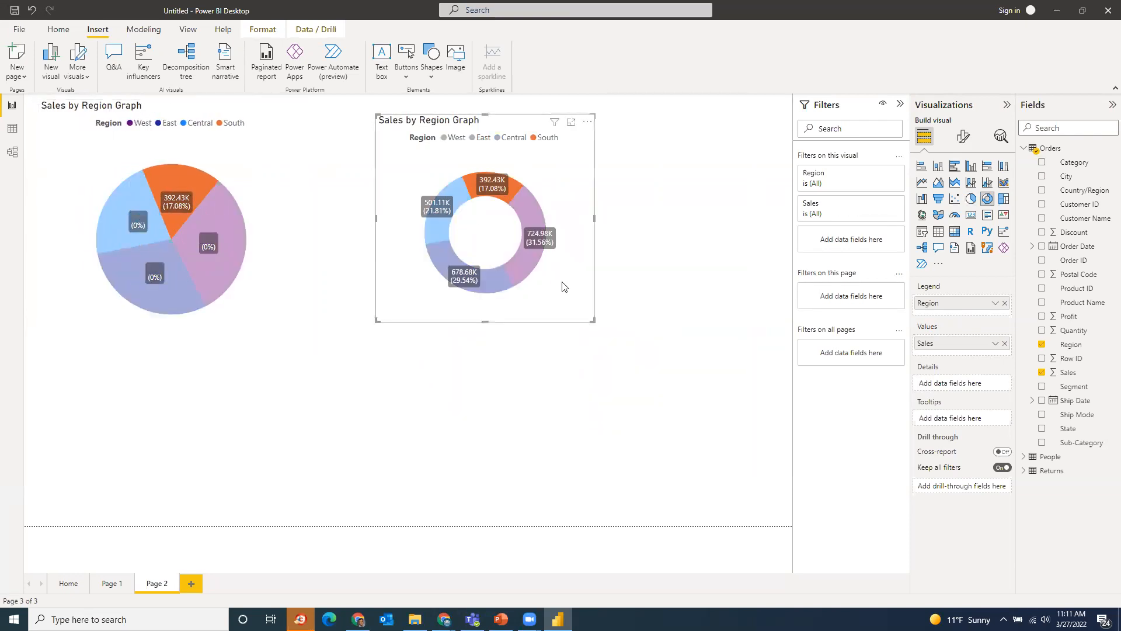
left_click_drag(593, 321, 622, 355)
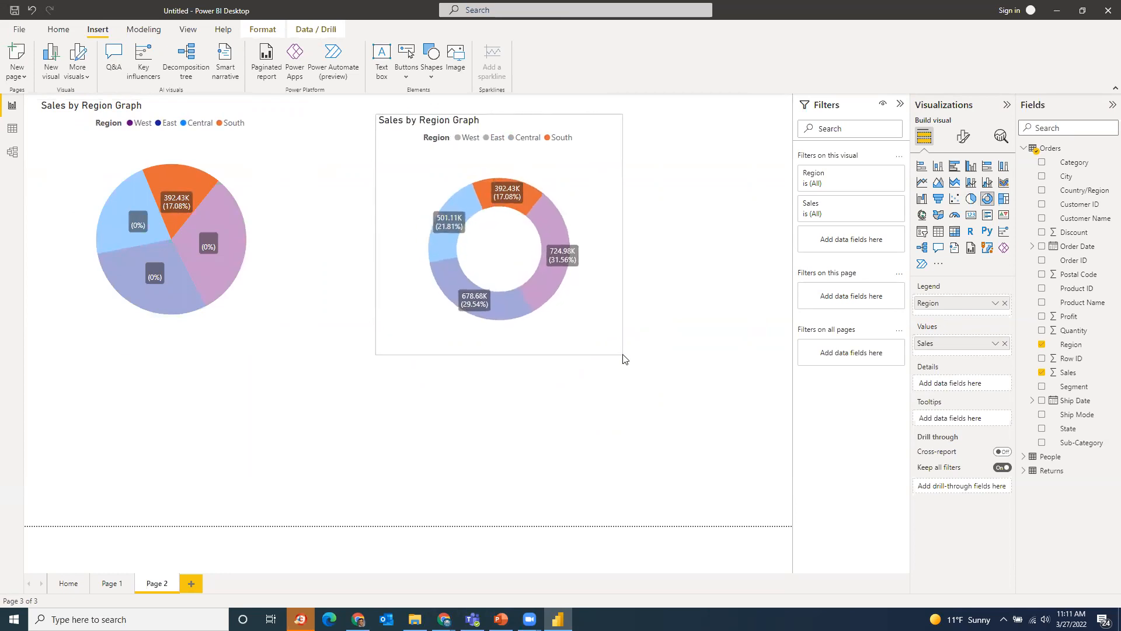
left_click(707, 374)
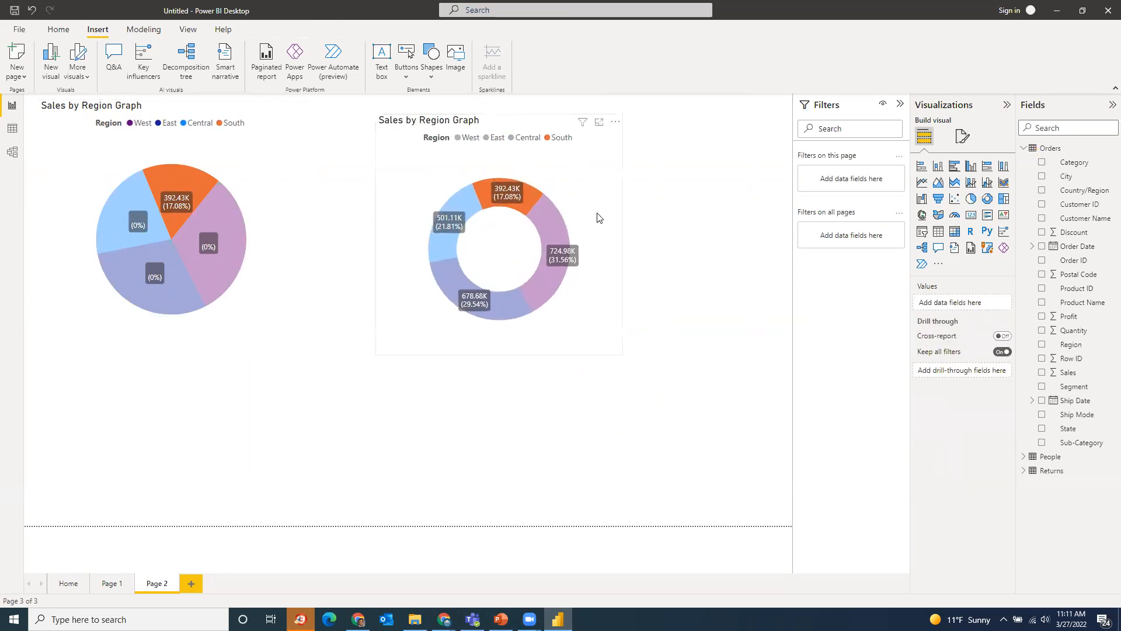
left_click(597, 218)
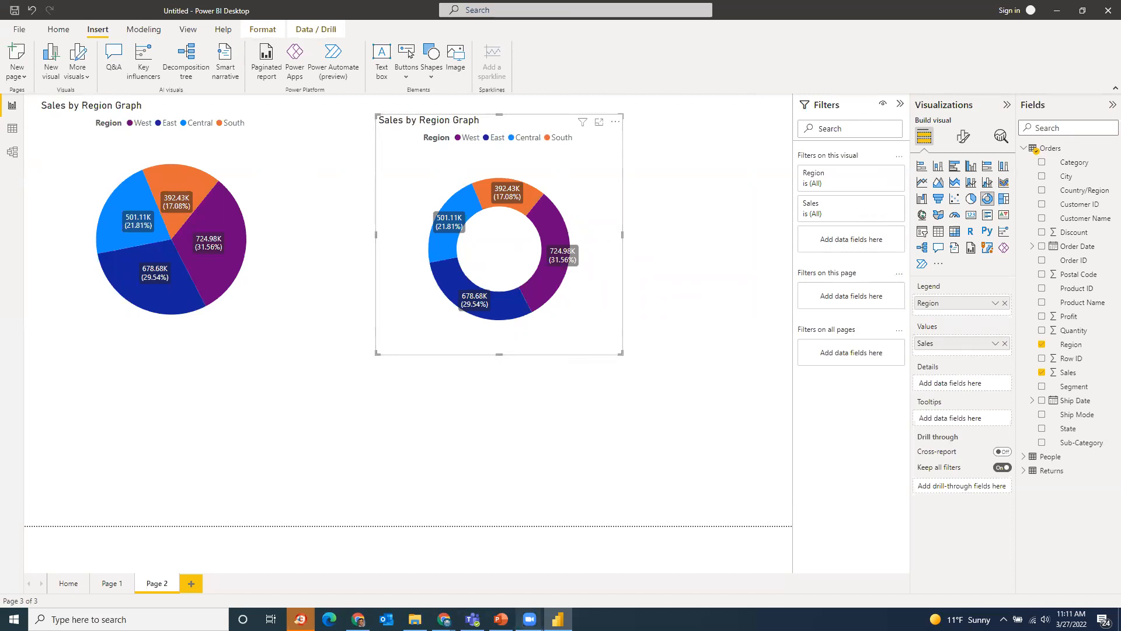
Check the Introduction to Basic Visuals slide in PowerPoint, and return to Power BI Desktop to add a new report page
left_click(501, 619)
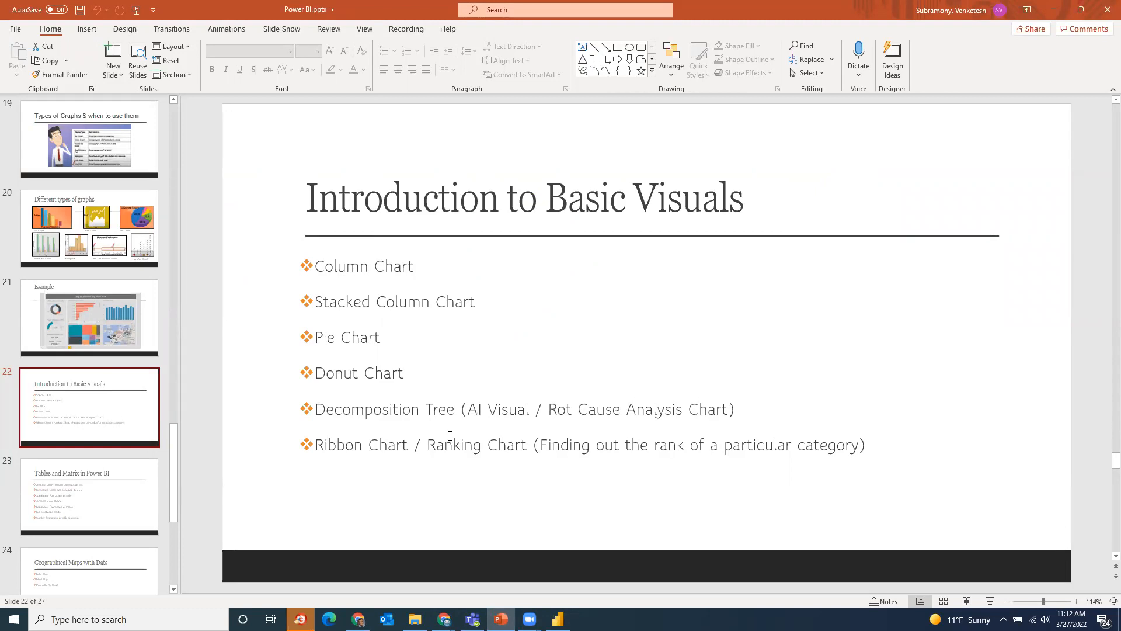
key("alt+Tab")
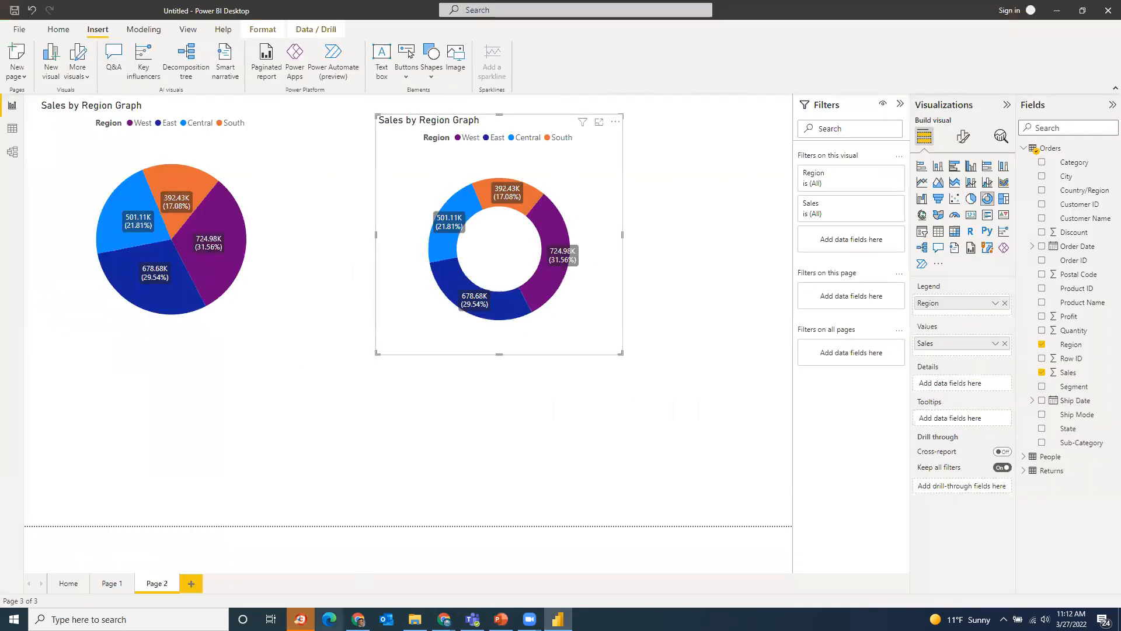
left_click(191, 583)
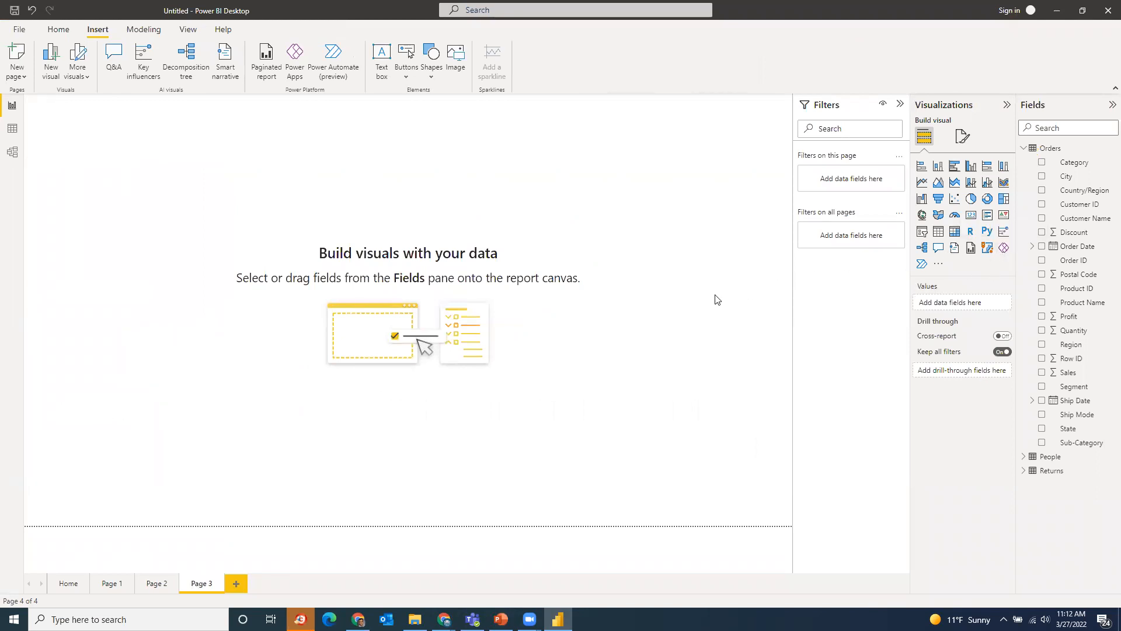
Add an empty decomposition tree visual to Page 3
key("alt+Tab")
key("alt+Tab")
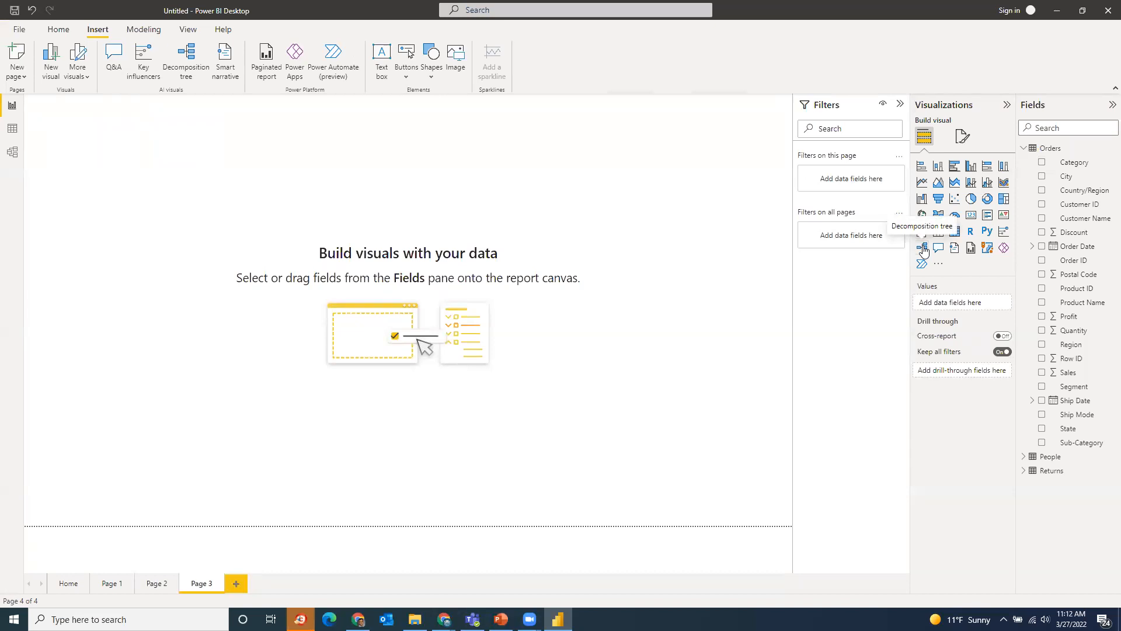
left_click(923, 251)
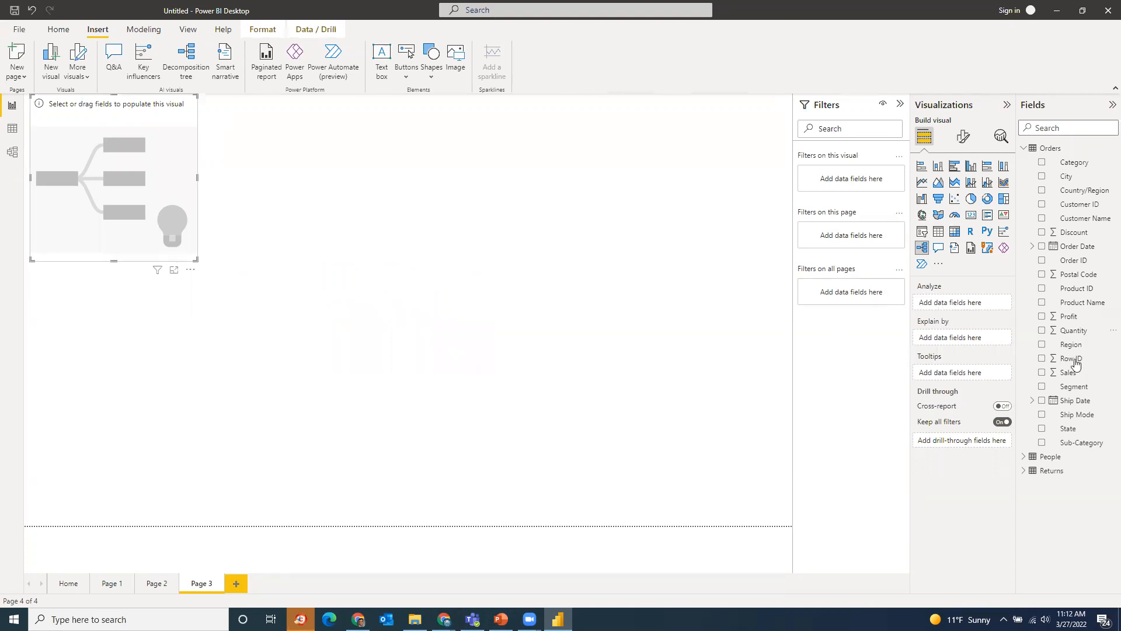
Analyze Sales by Region, Segment and Sub-Category in the decomposition tree, and enlarge the visual to fill most of the page
left_click(1043, 371)
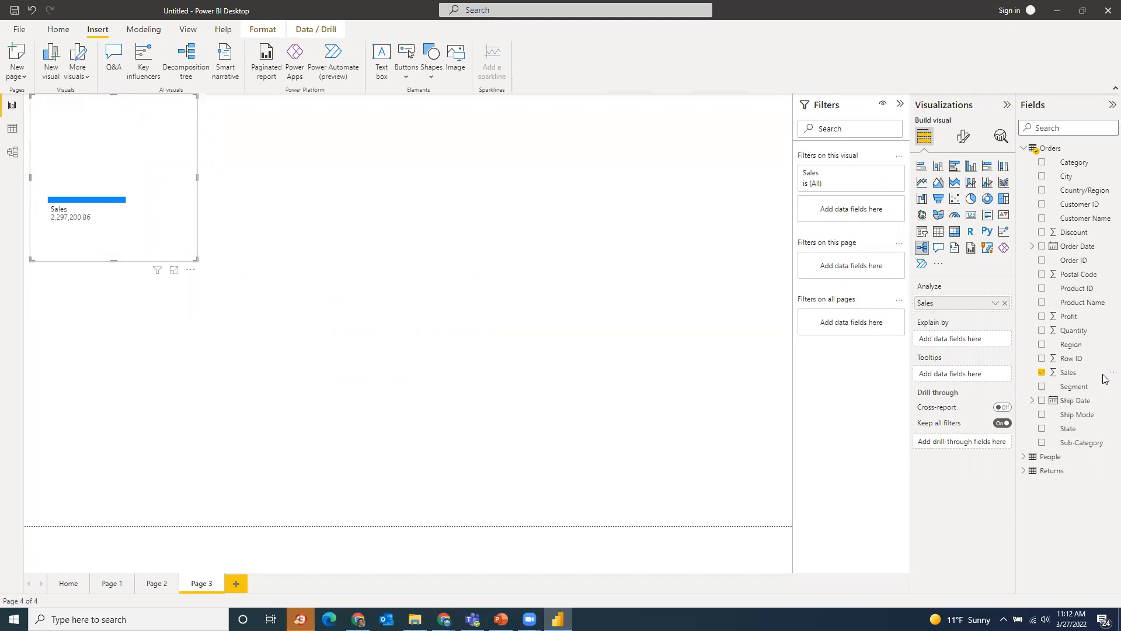
left_click(1042, 346)
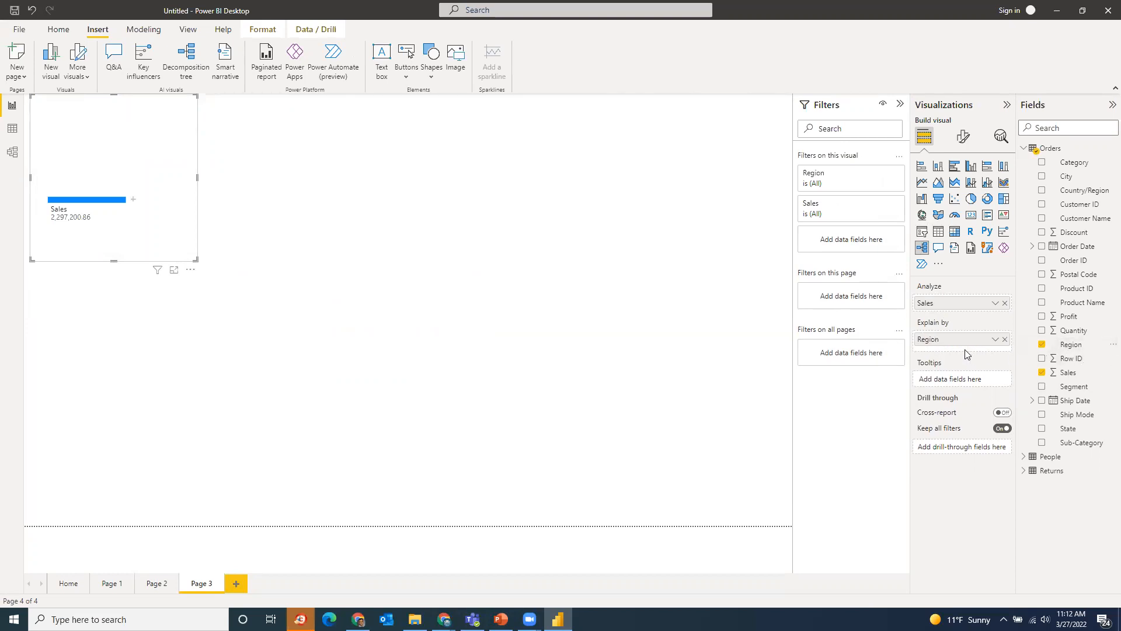
left_click(1042, 388)
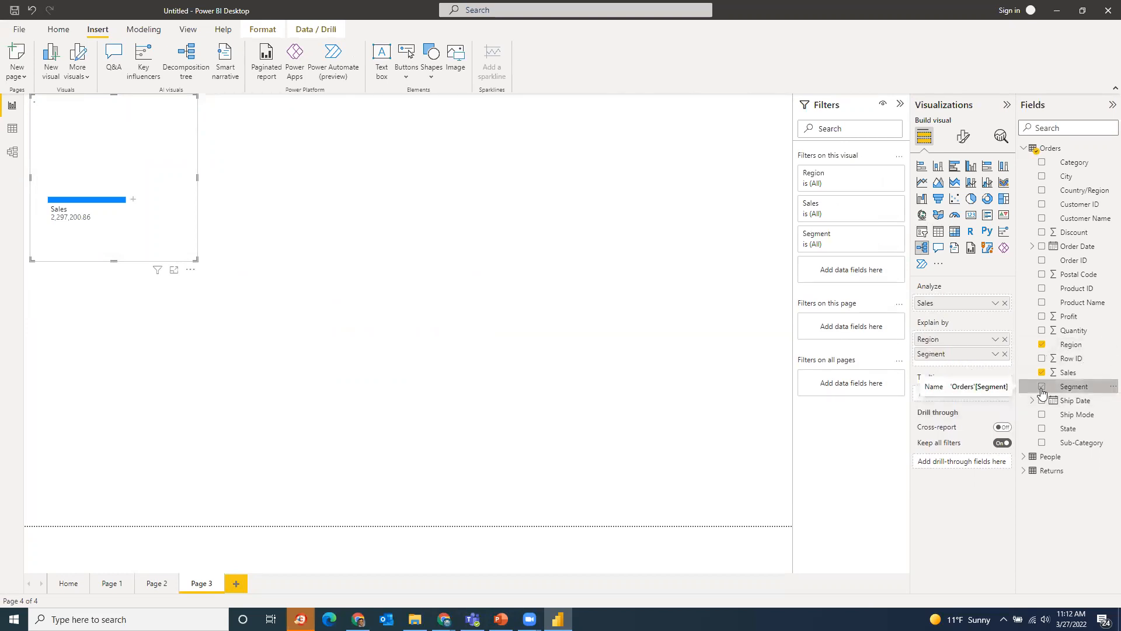
left_click(1043, 444)
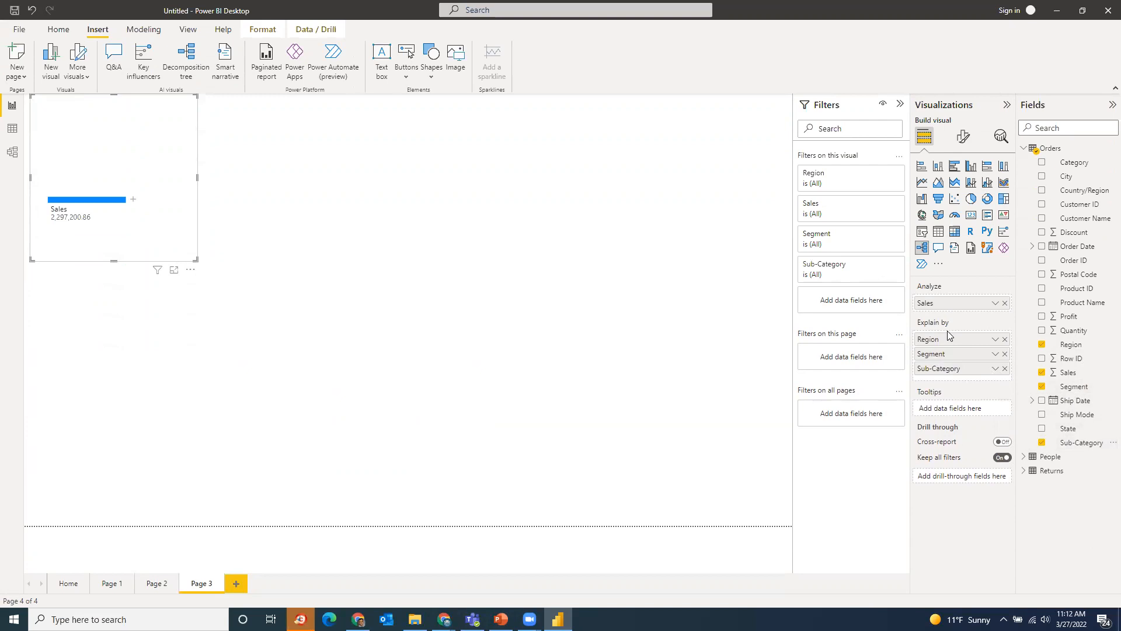
left_click_drag(196, 257, 746, 501)
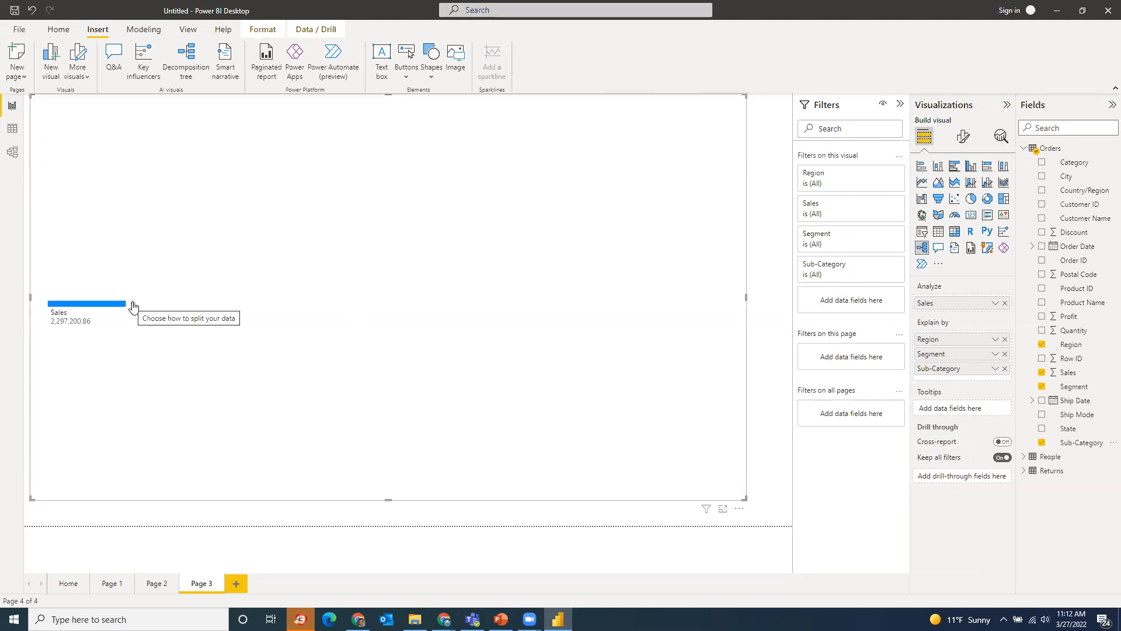
Split Sales by Region, the West region by Segment, and its Consumer segment by Sub-Category
left_click(133, 303)
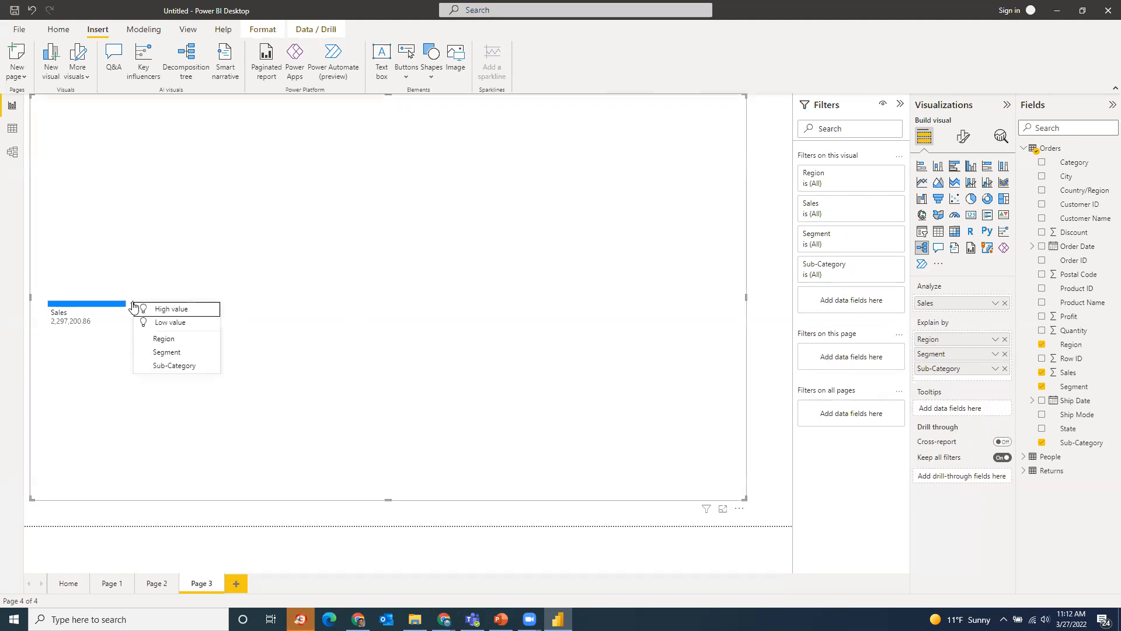
left_click(167, 339)
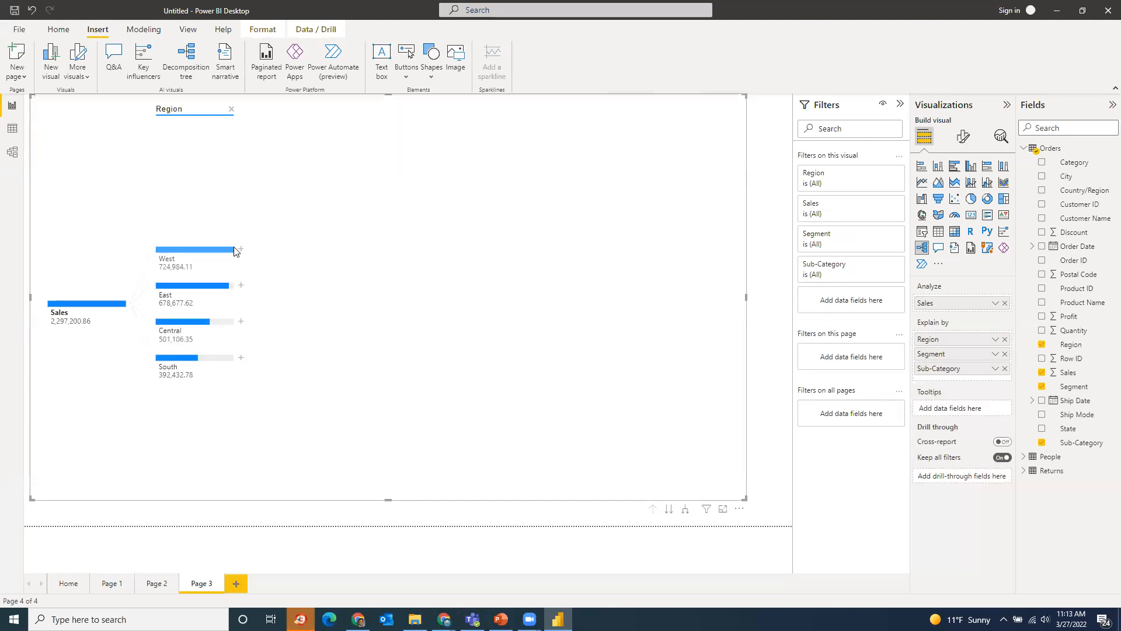
left_click(241, 251)
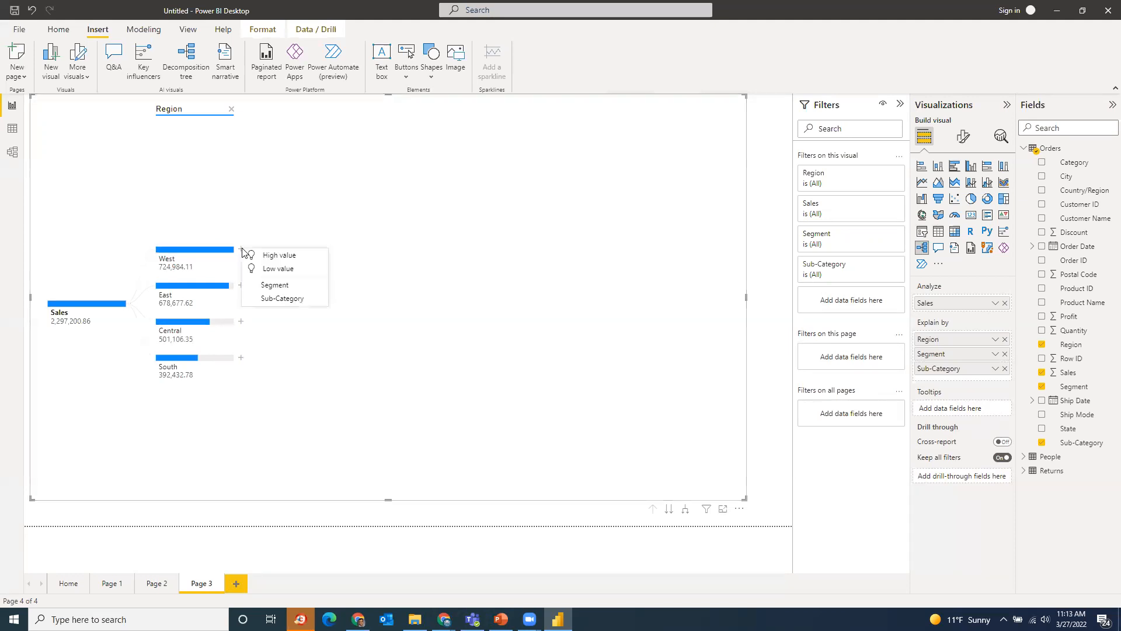
left_click(285, 286)
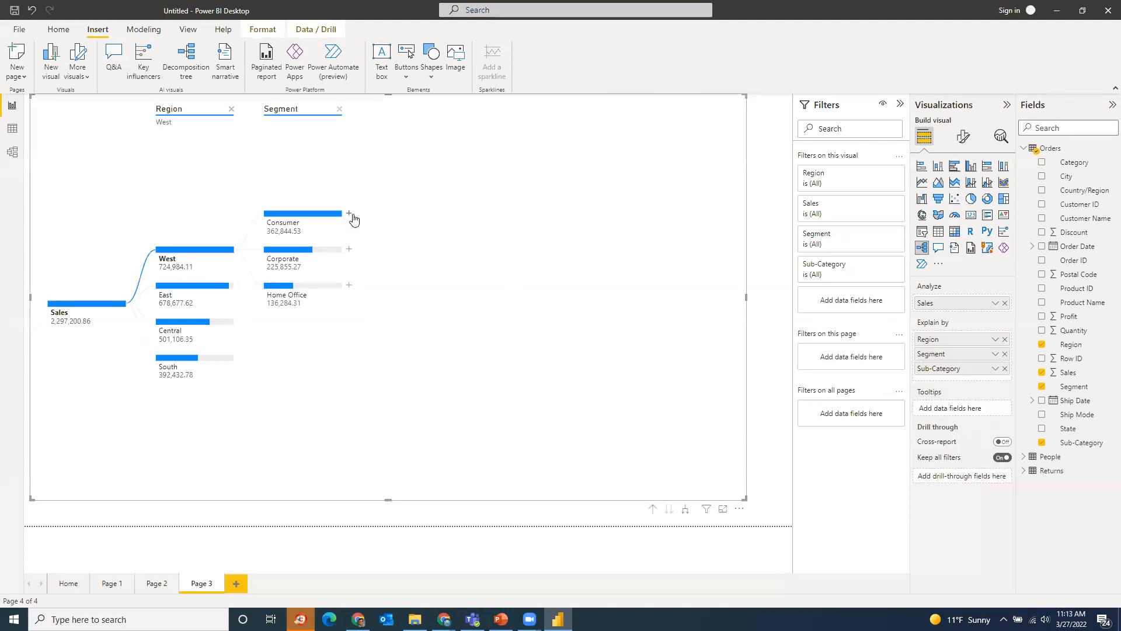
left_click(350, 214)
left_click(396, 250)
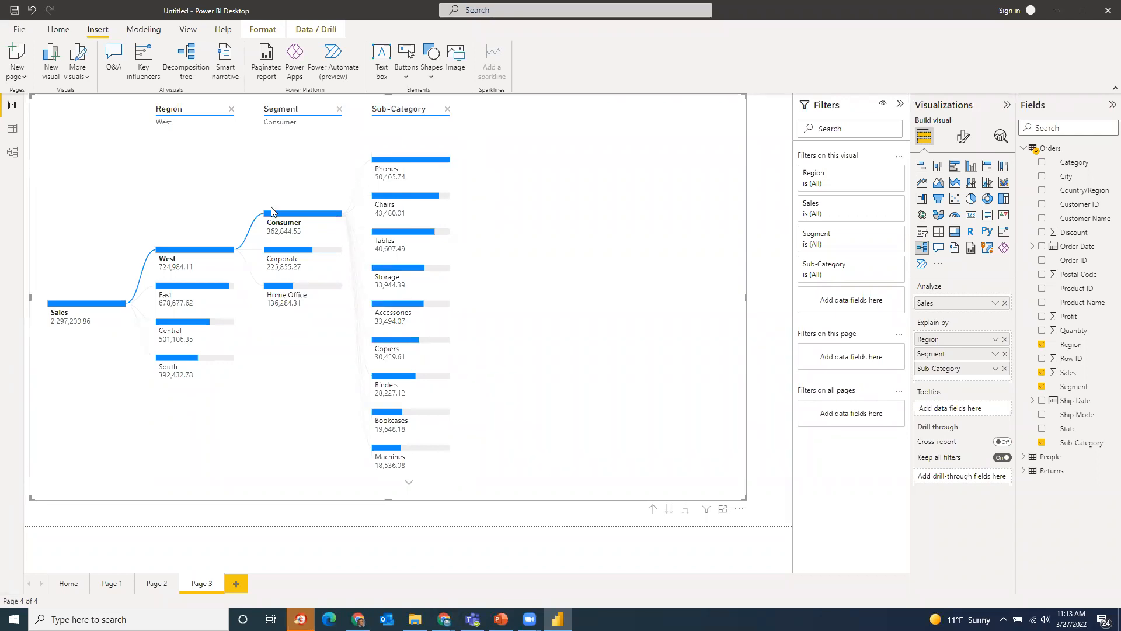
Examine the Sub-Category breakdown of Consumer sales in East, Central and South, and of South's Corporate segment
left_click(190, 288)
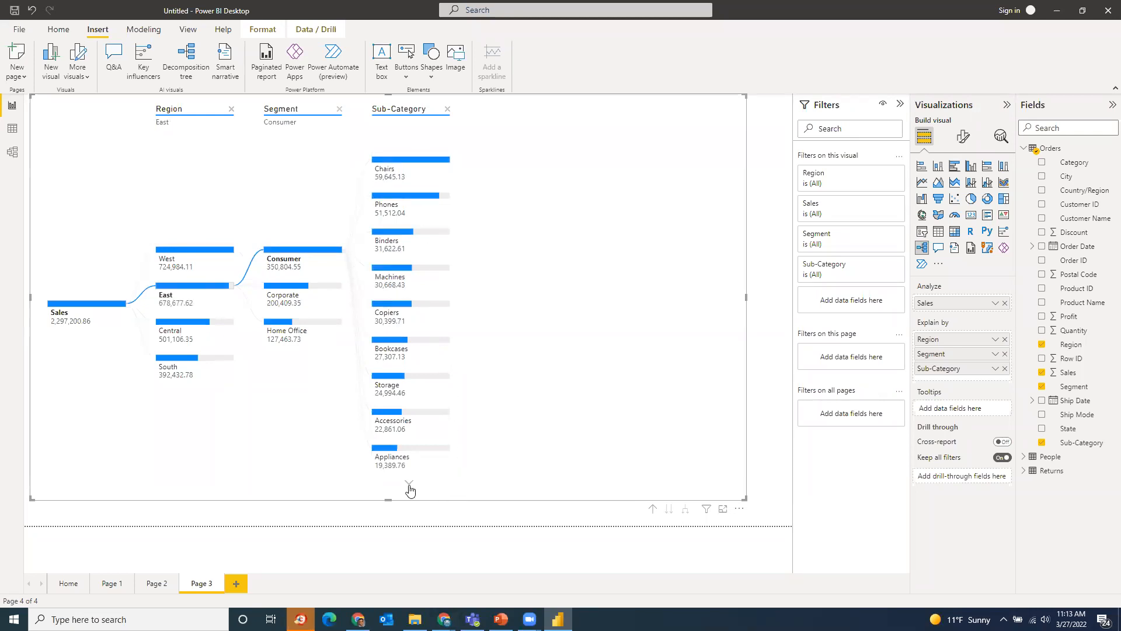
left_click(409, 485)
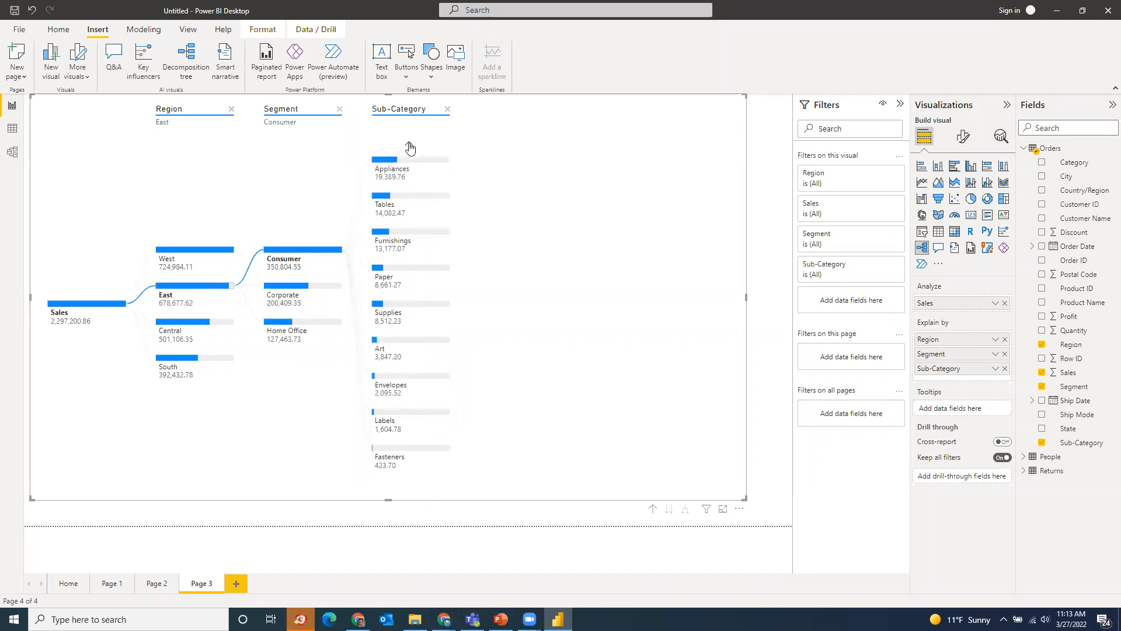
left_click(186, 322)
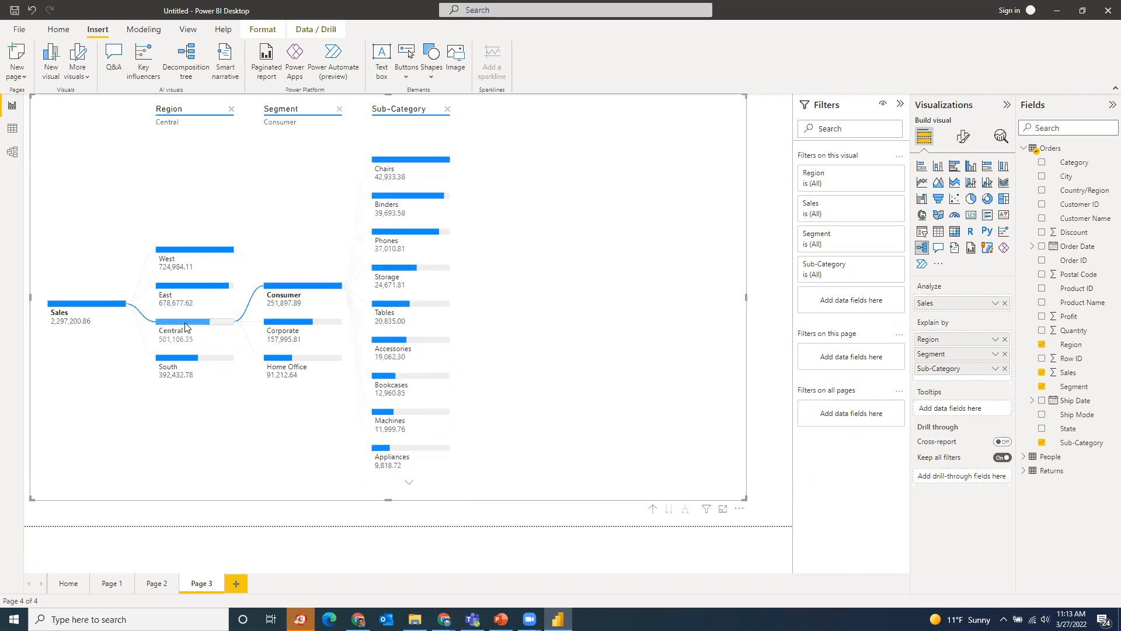
left_click(187, 360)
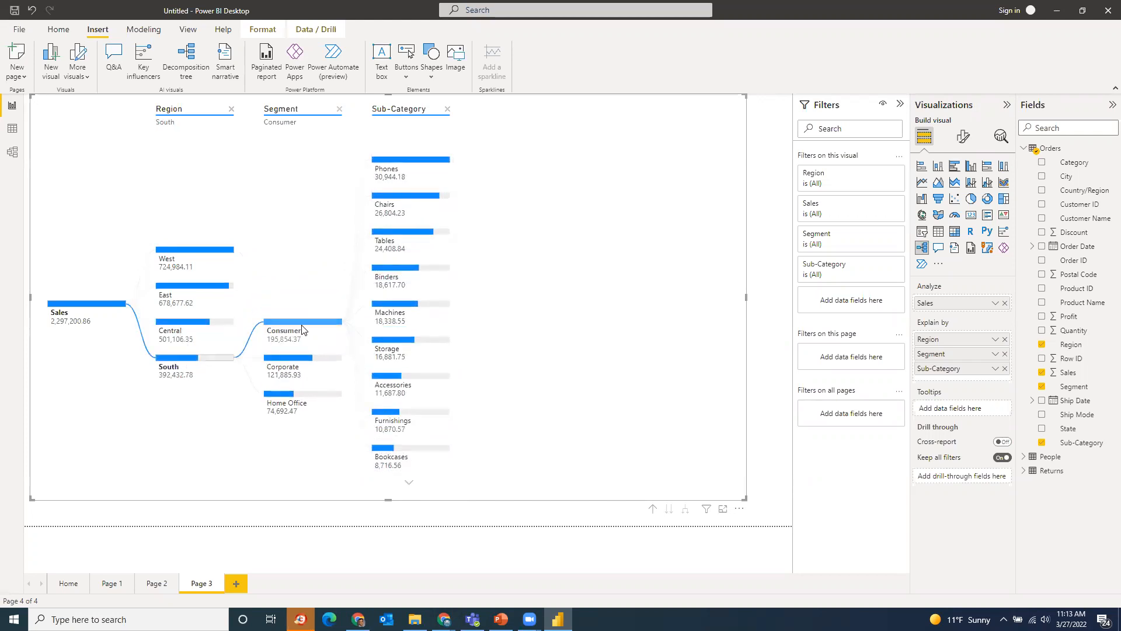
mouse_move(302, 327)
left_click(296, 377)
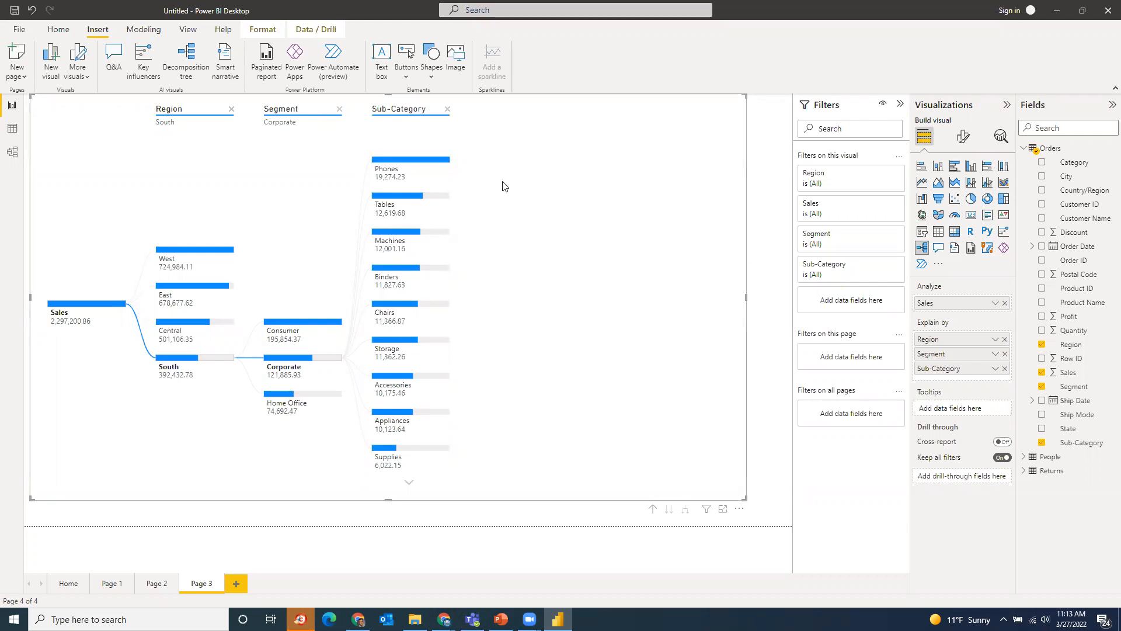
Replace Sub-Category with Category in the tree's explaining fields, and split South's Consumer segment by Category
left_click(1006, 369)
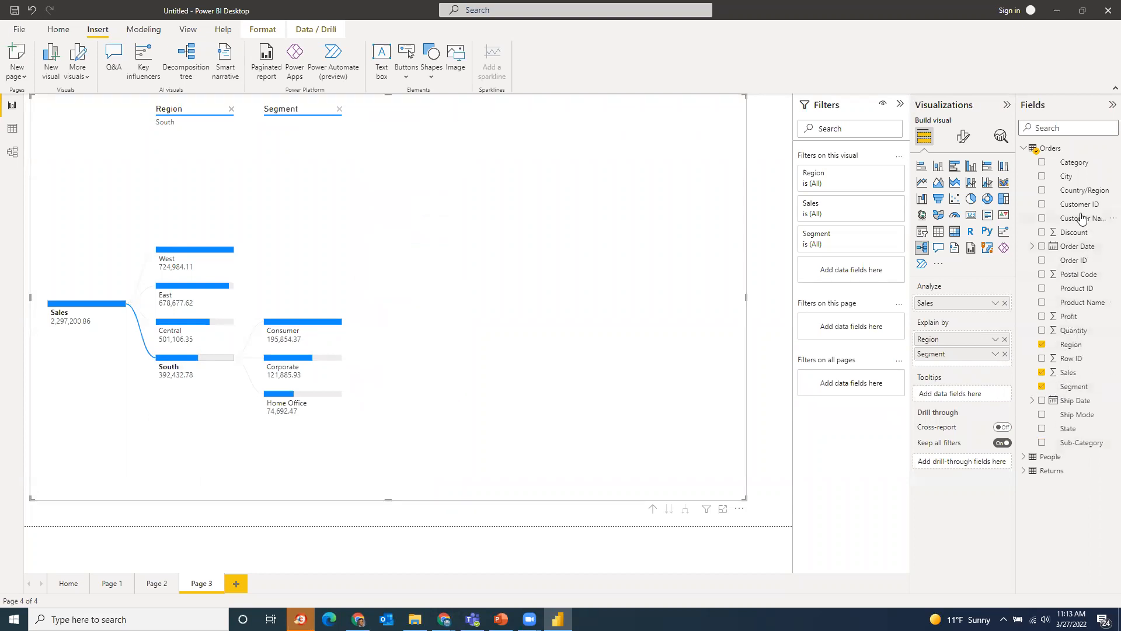
left_click(1043, 163)
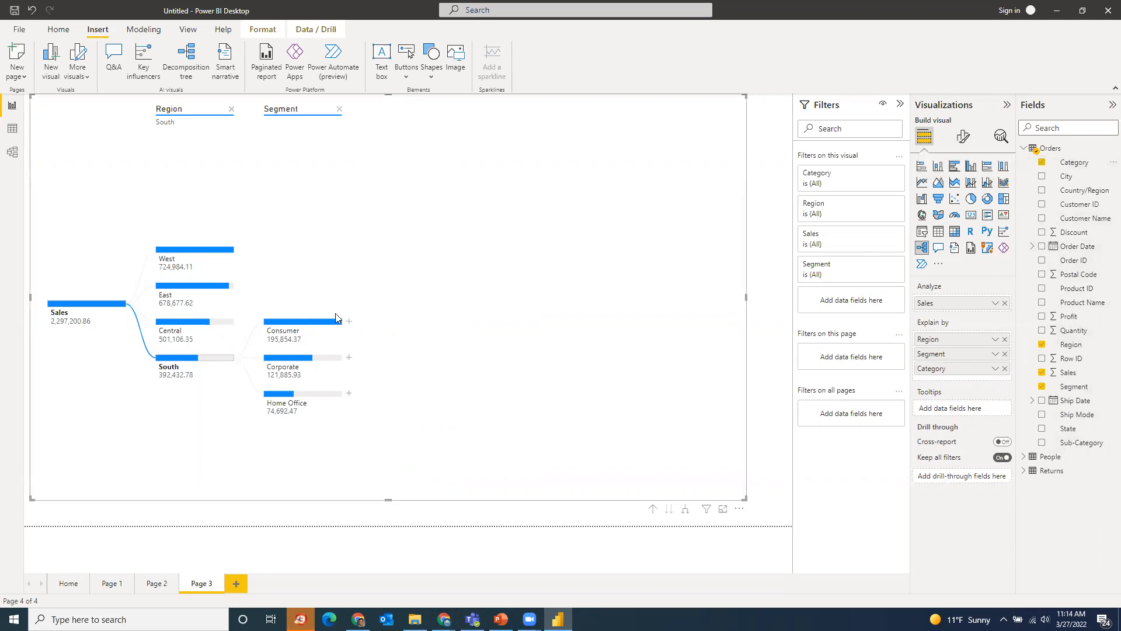
left_click(350, 321)
left_click(412, 353)
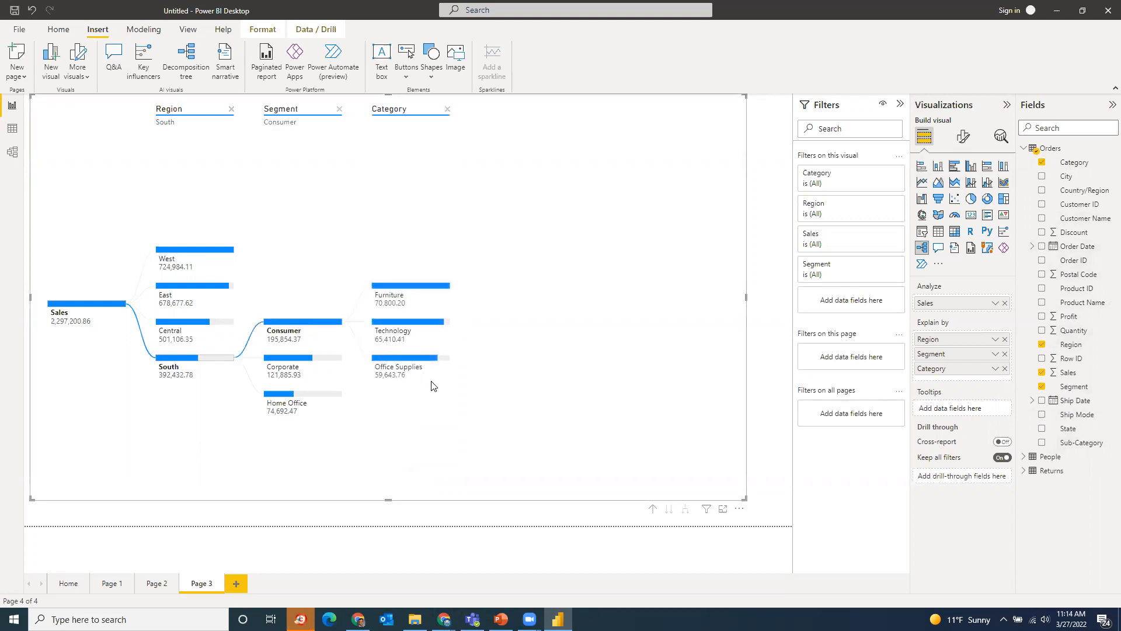
mouse_move(436, 291)
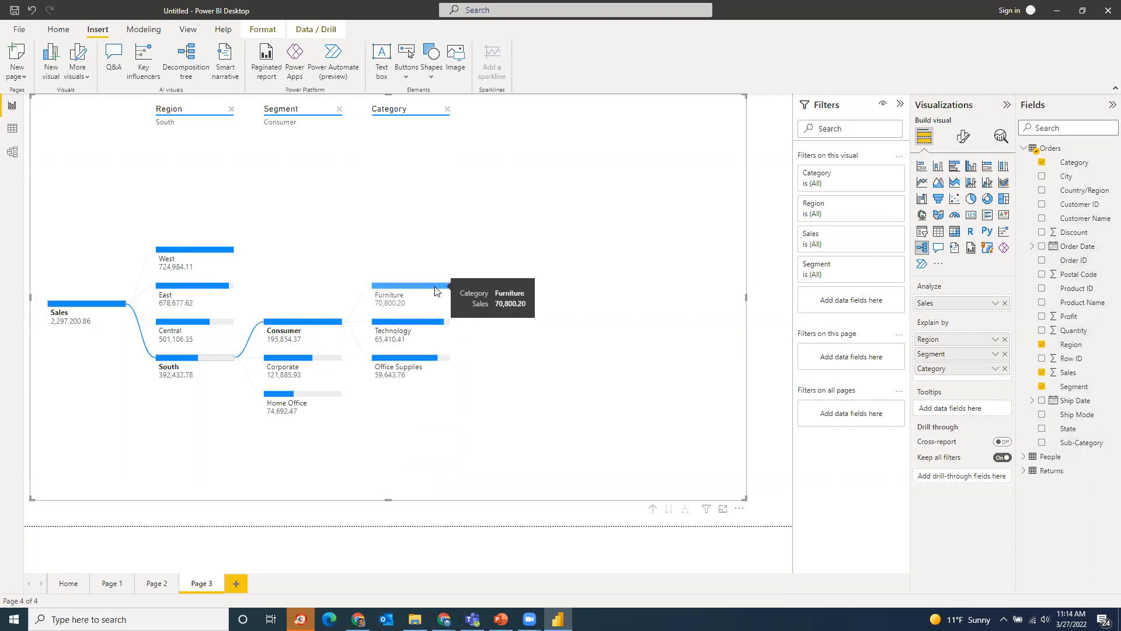
Add Sub-Category below Category as an explaining field, and split the Furniture category by Sub-Category
left_click(1082, 442)
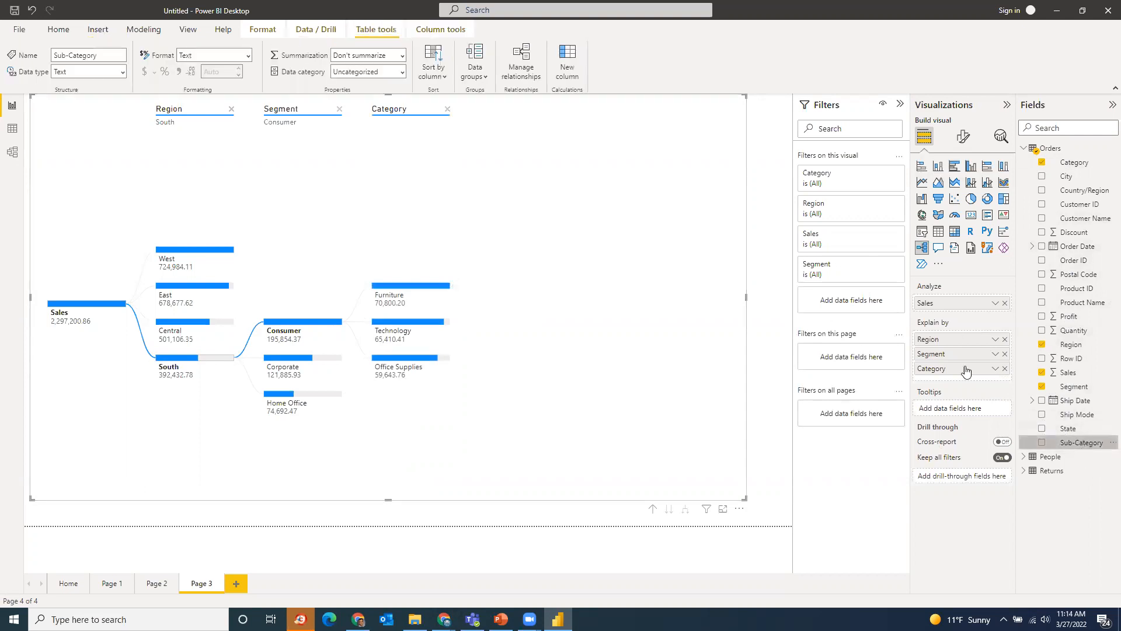
left_click_drag(1066, 443, 964, 383)
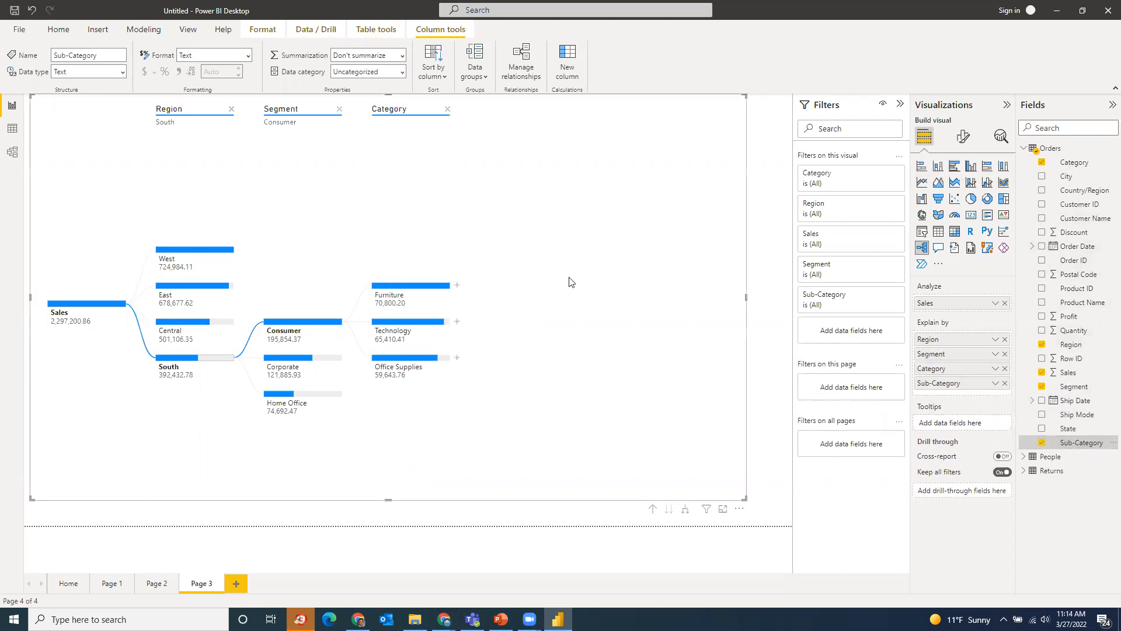
left_click(457, 286)
left_click(512, 324)
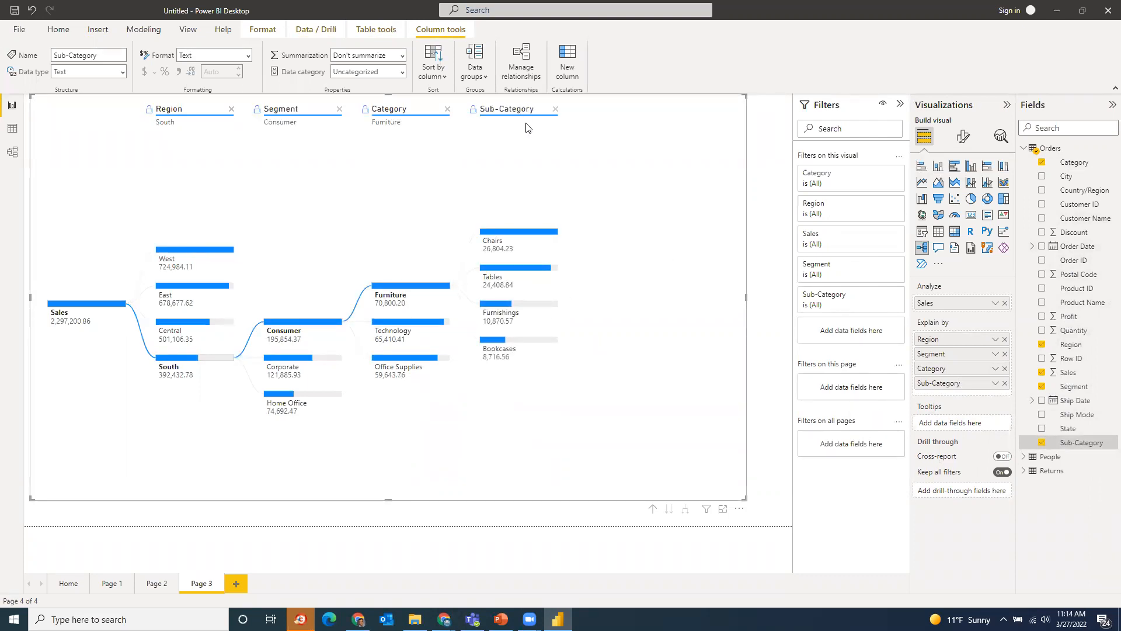
Remove and re-create the Sub-Category split under Furniture, and lock the Sub-Category level
left_click(556, 110)
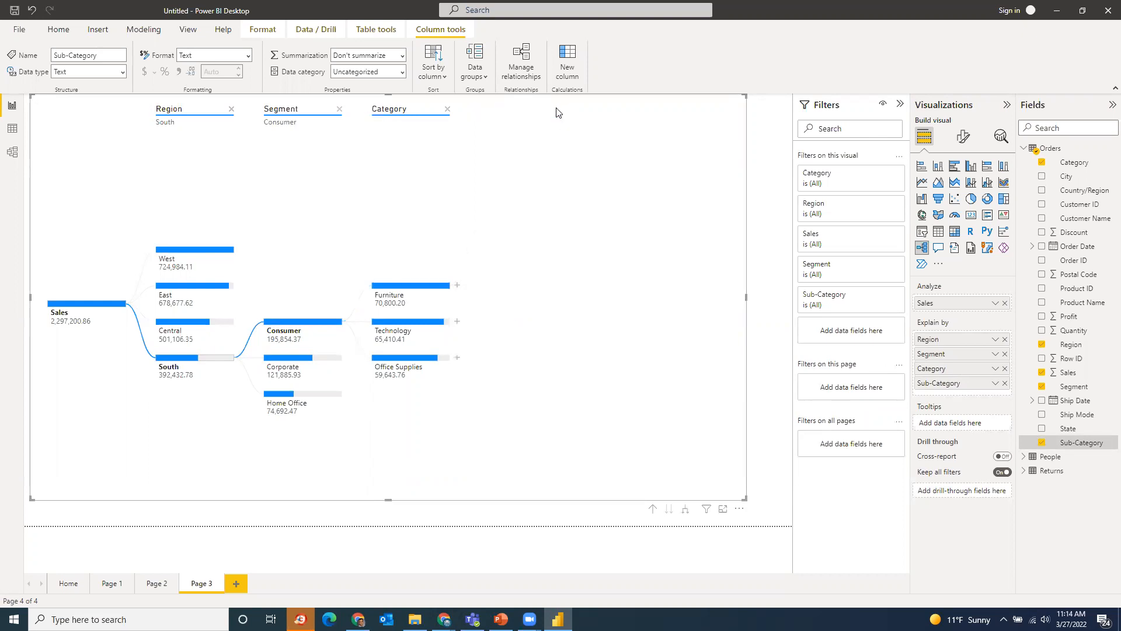
left_click(458, 287)
left_click(486, 320)
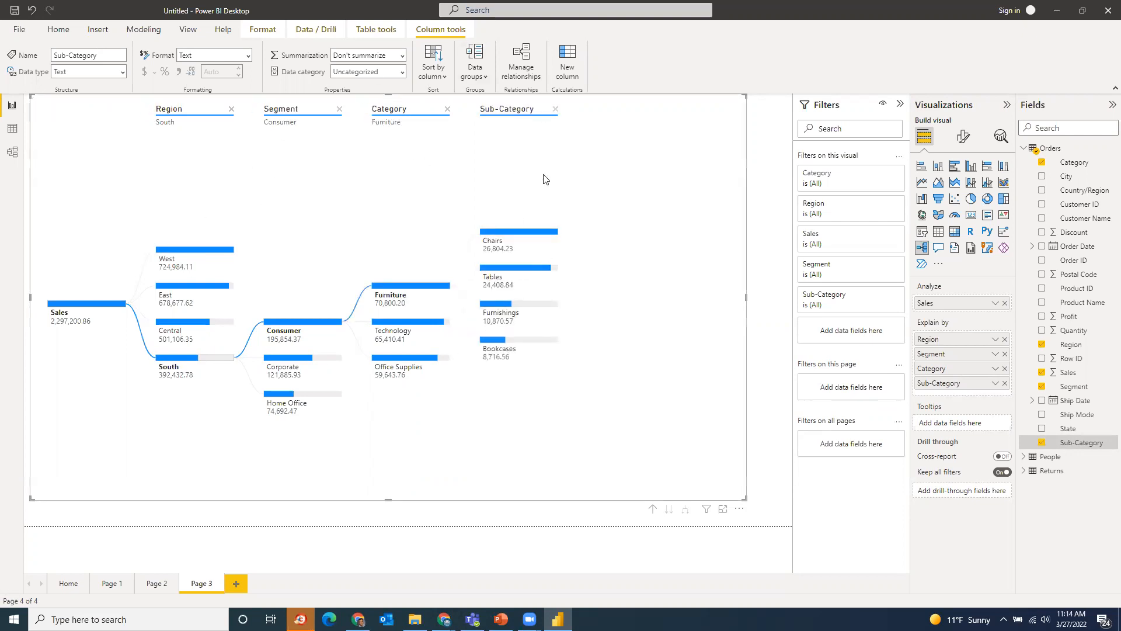
left_click(473, 112)
Examine the locked tree's paths for each region, South's Corporate and Home Office segments, and the Technology category in South and Central
left_click(173, 252)
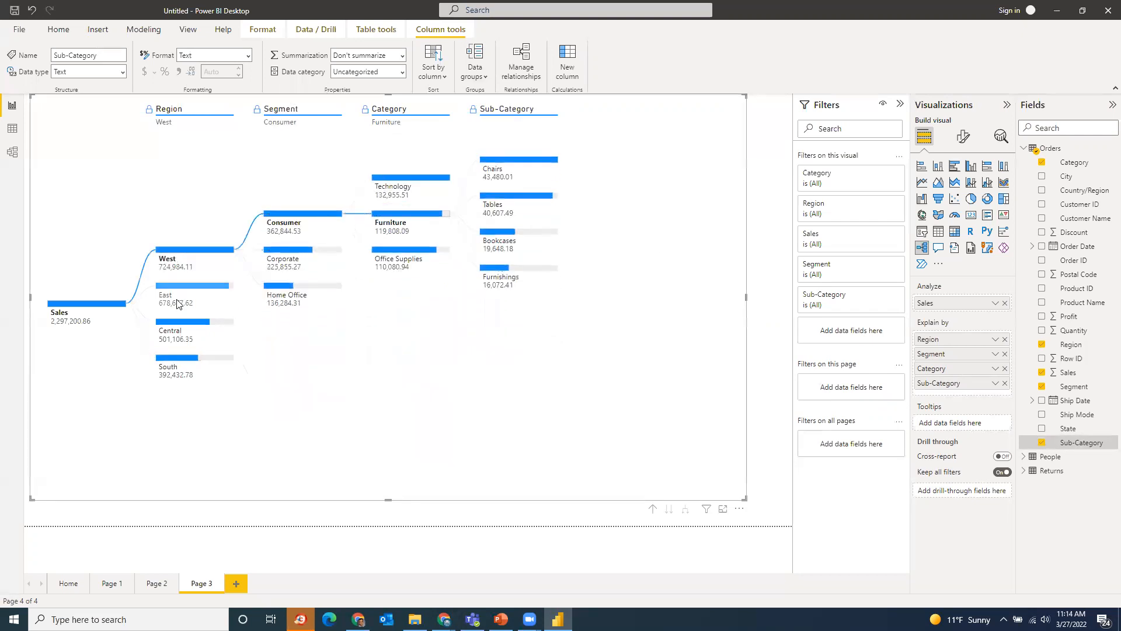
left_click(183, 298)
left_click(185, 332)
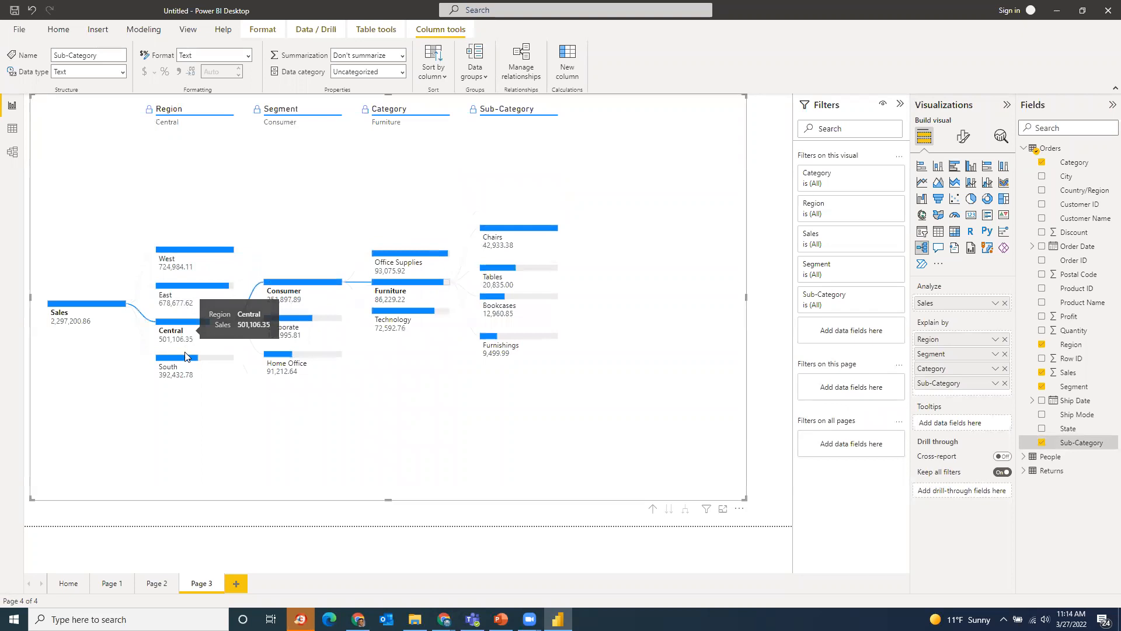
left_click(185, 361)
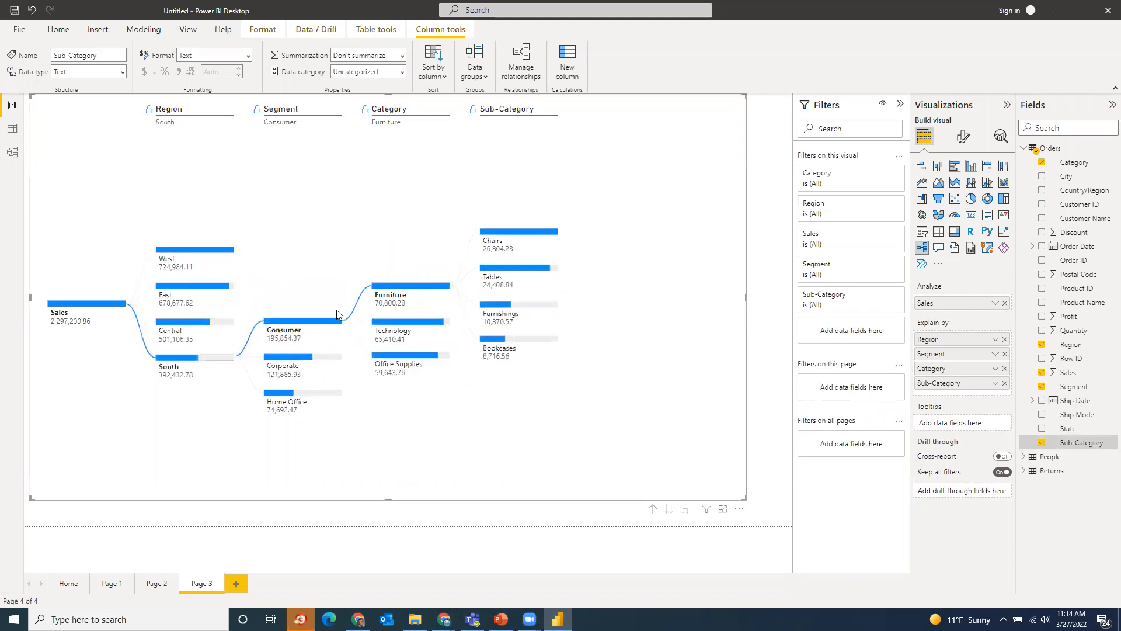
left_click(310, 361)
left_click(301, 401)
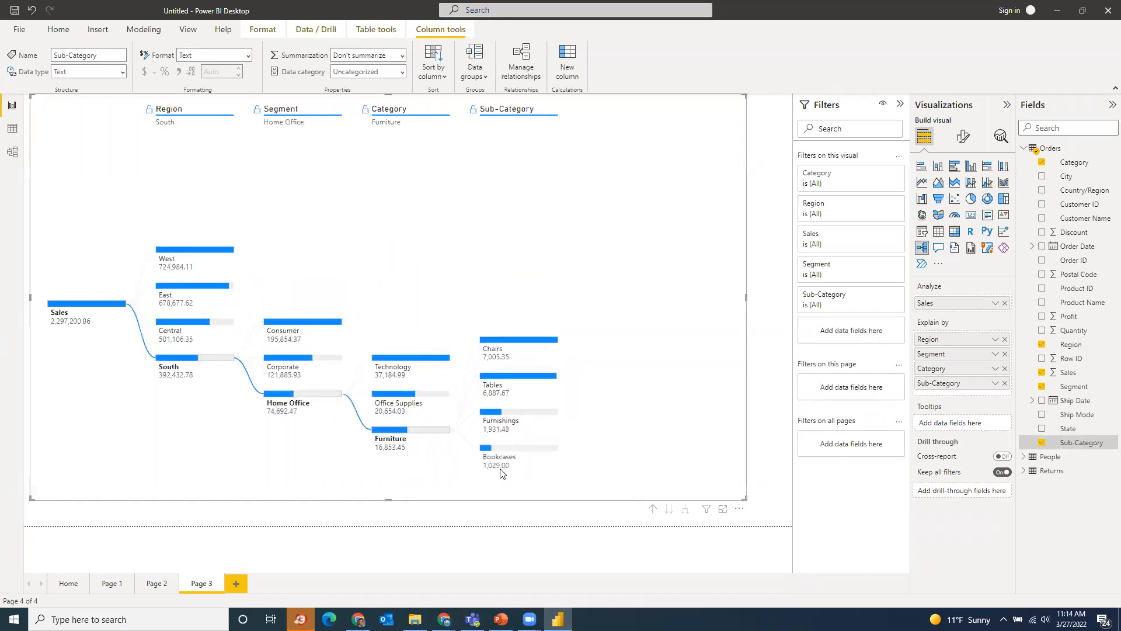
left_click(428, 357)
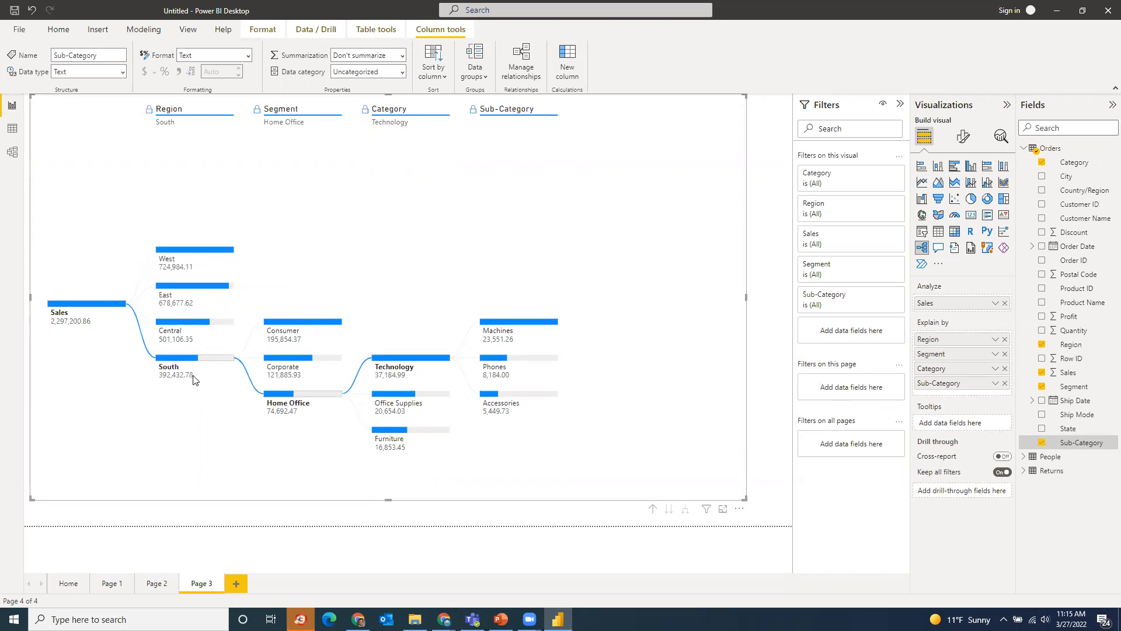
left_click(183, 322)
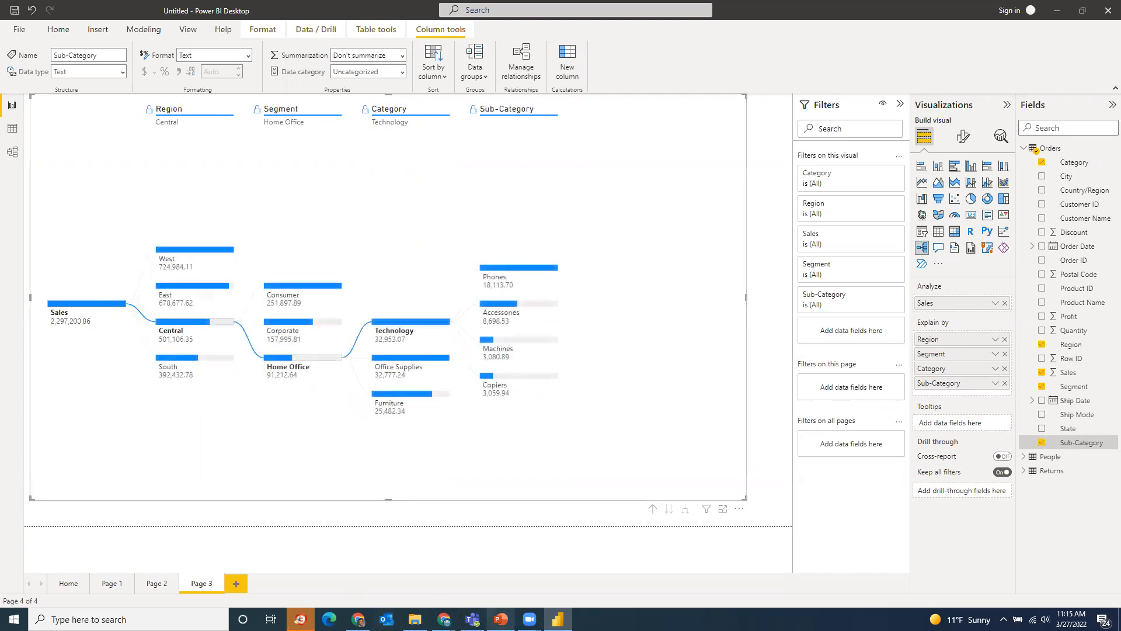
Check the Introduction to Basic Visuals slide in PowerPoint, and return to Power BI Desktop
mouse_move(501, 619)
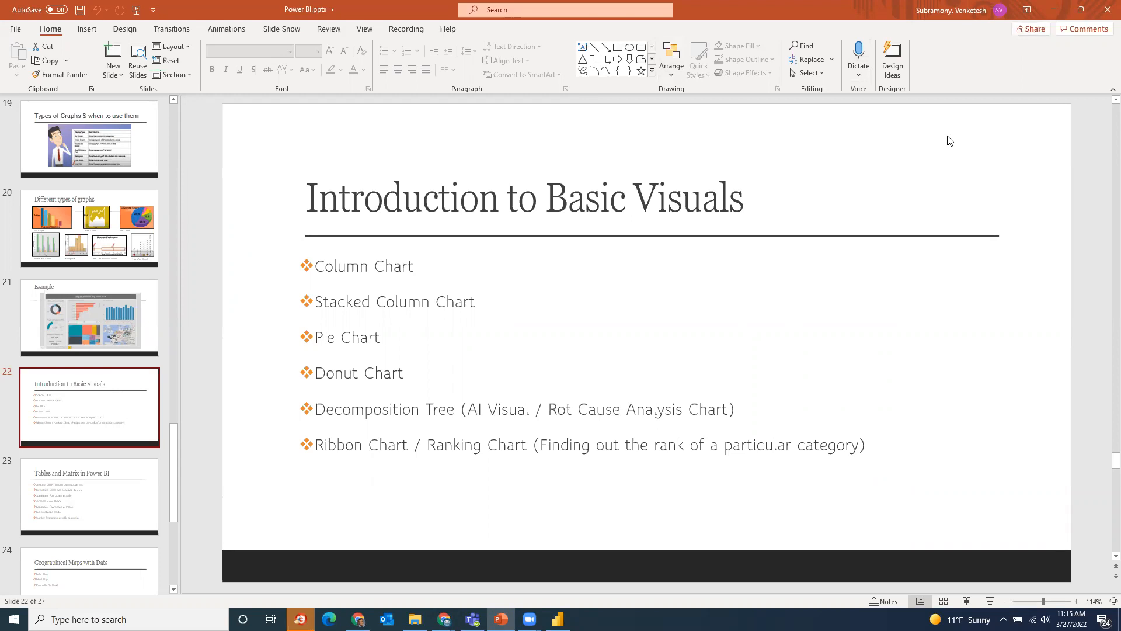
left_click(558, 619)
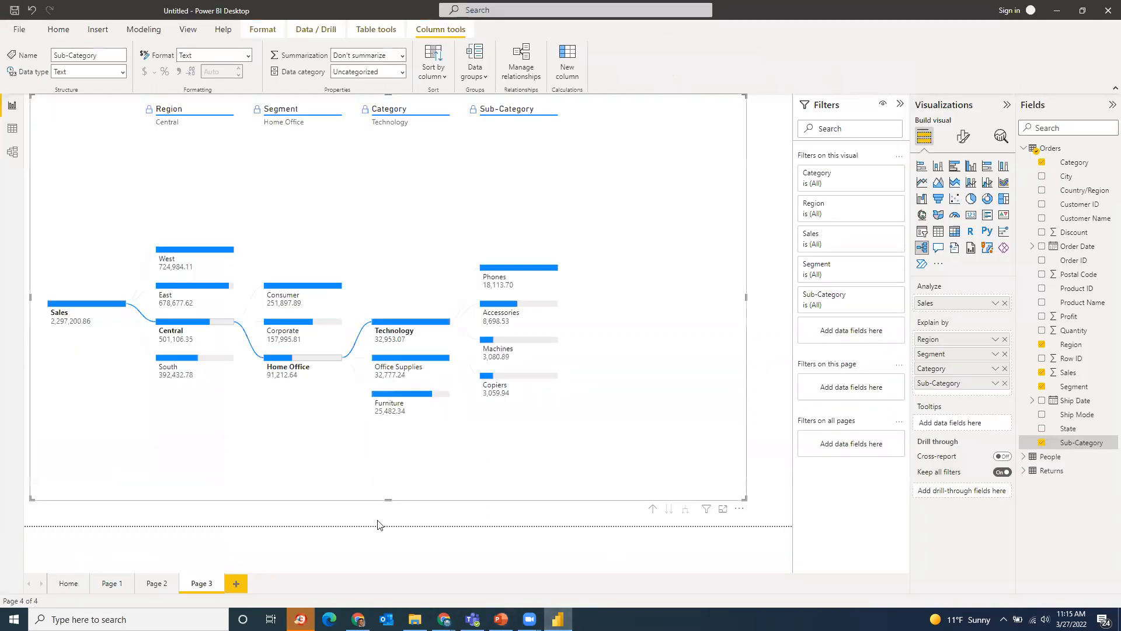
Add a new report page with an empty ribbon chart, and enlarge the chart to cover most of the page
left_click(237, 583)
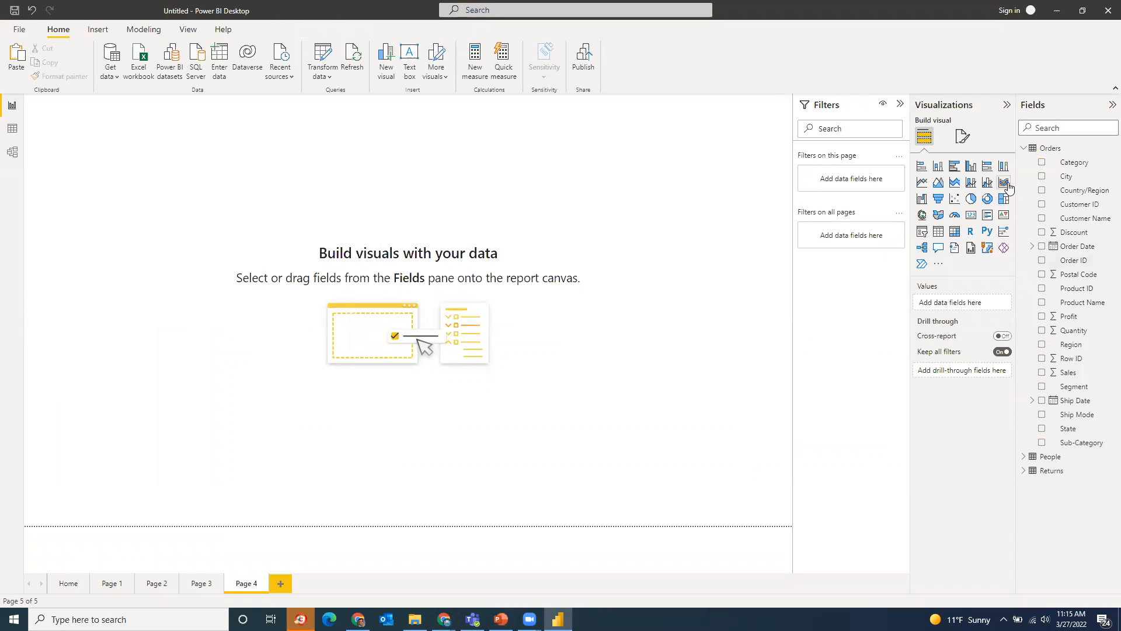
left_click(1003, 184)
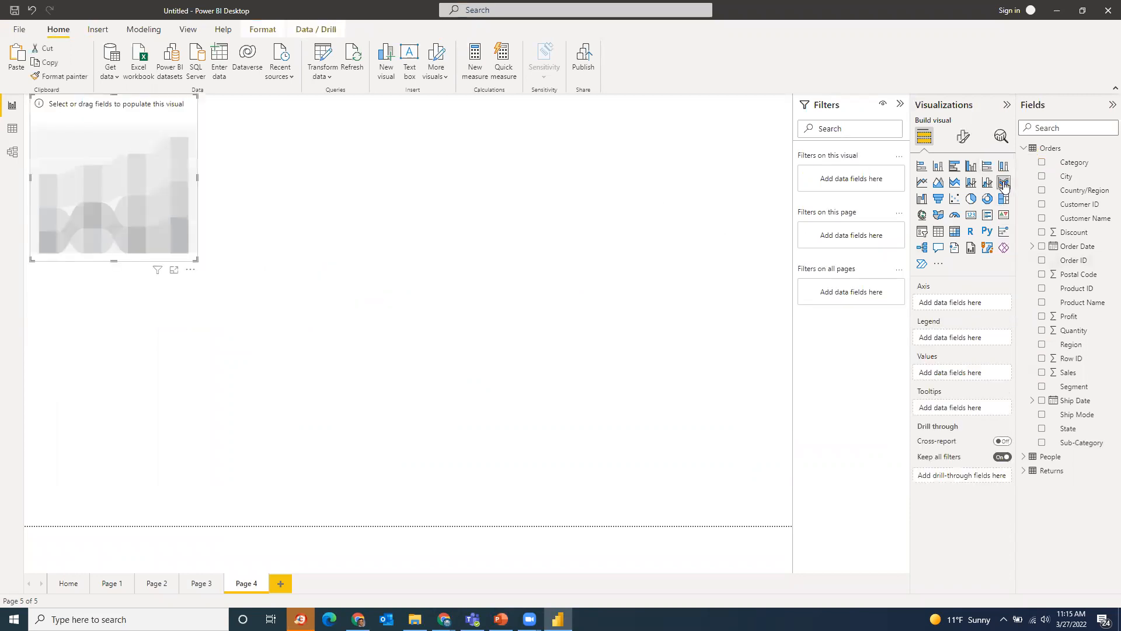
left_click_drag(193, 260, 633, 491)
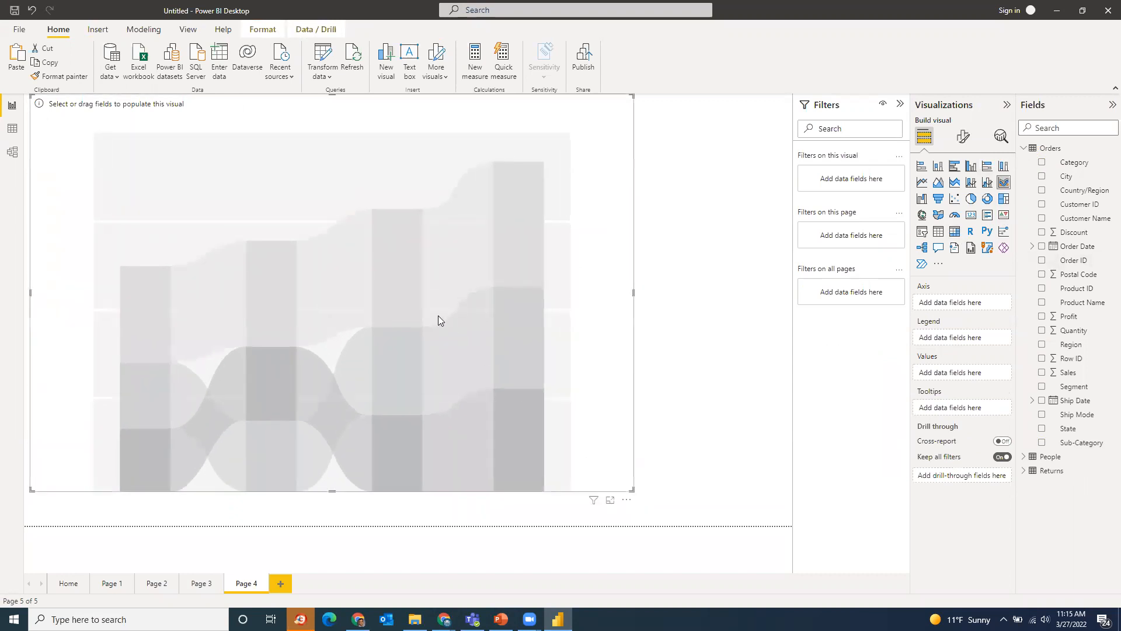
Populate the ribbon chart with Sales as values, Sub-Category on the axis and Region as legend, and widen the chart
left_click(1042, 373)
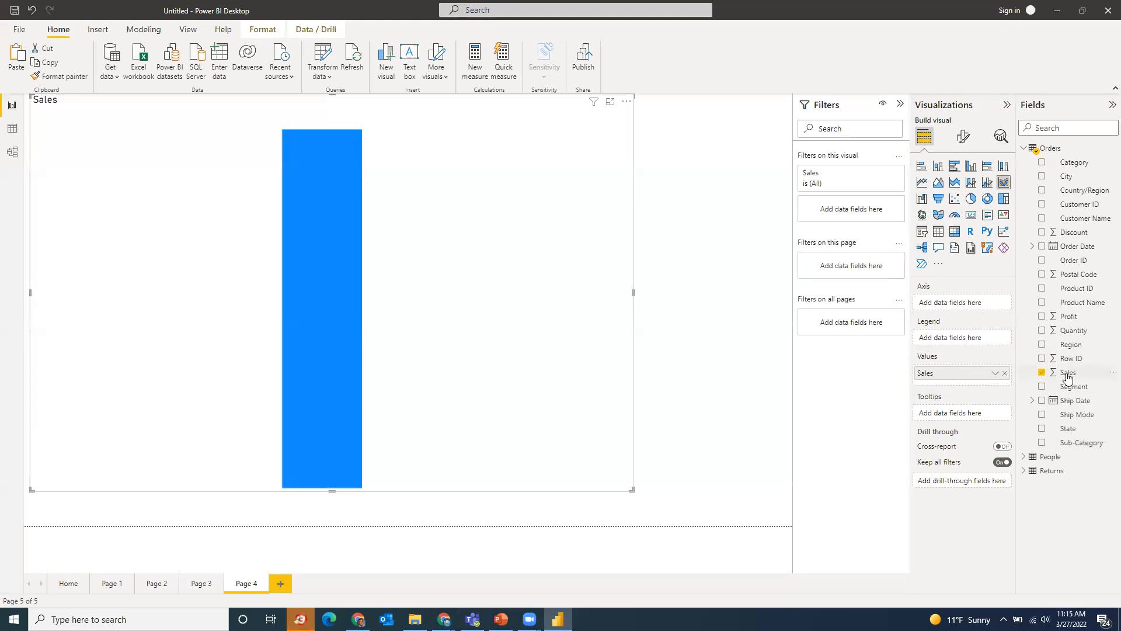
left_click(1043, 443)
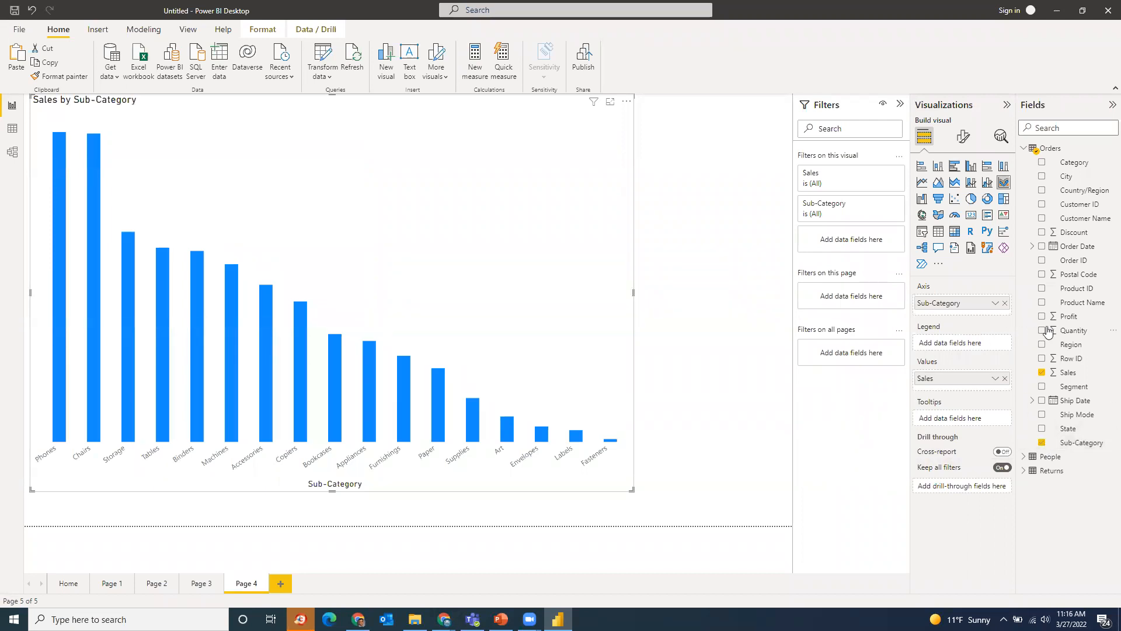
left_click(1071, 344)
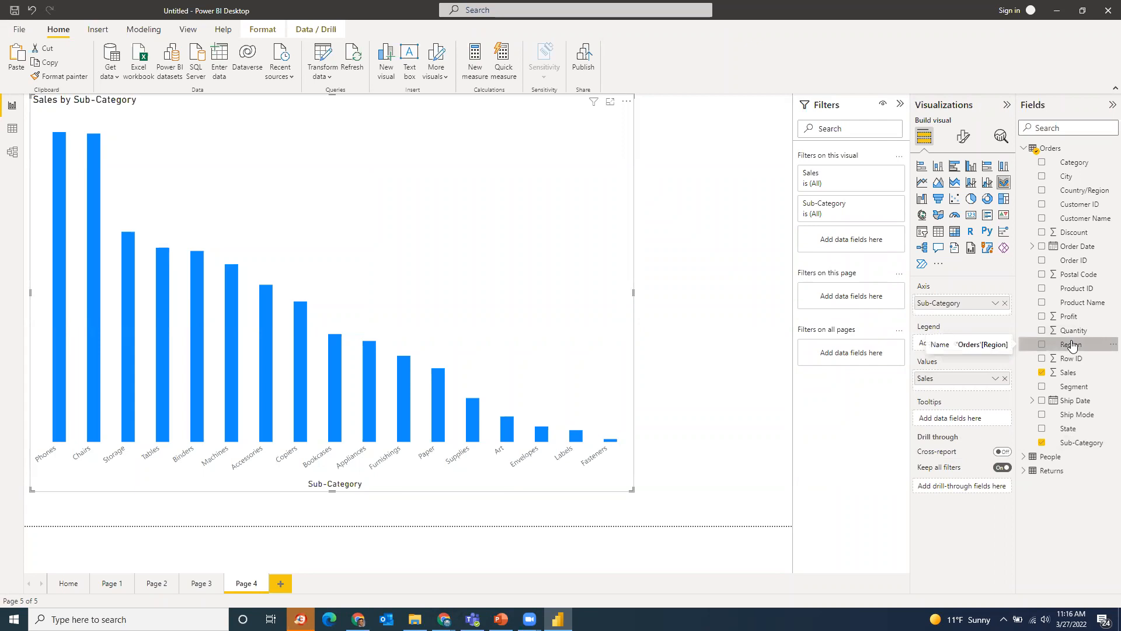
left_click(1042, 345)
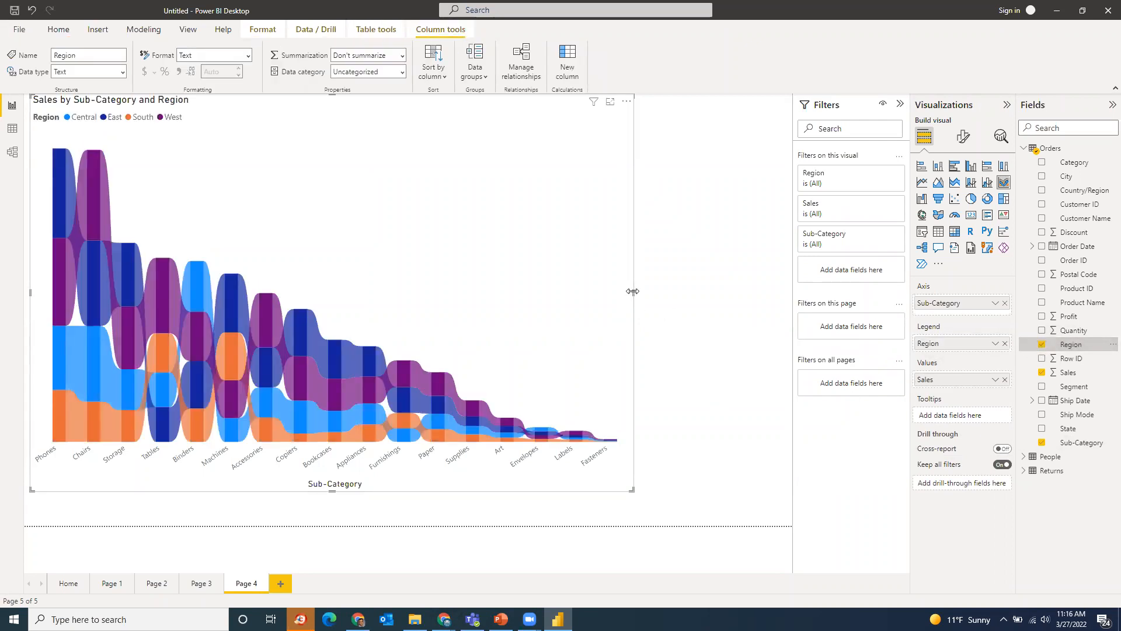
left_click_drag(634, 292, 695, 307)
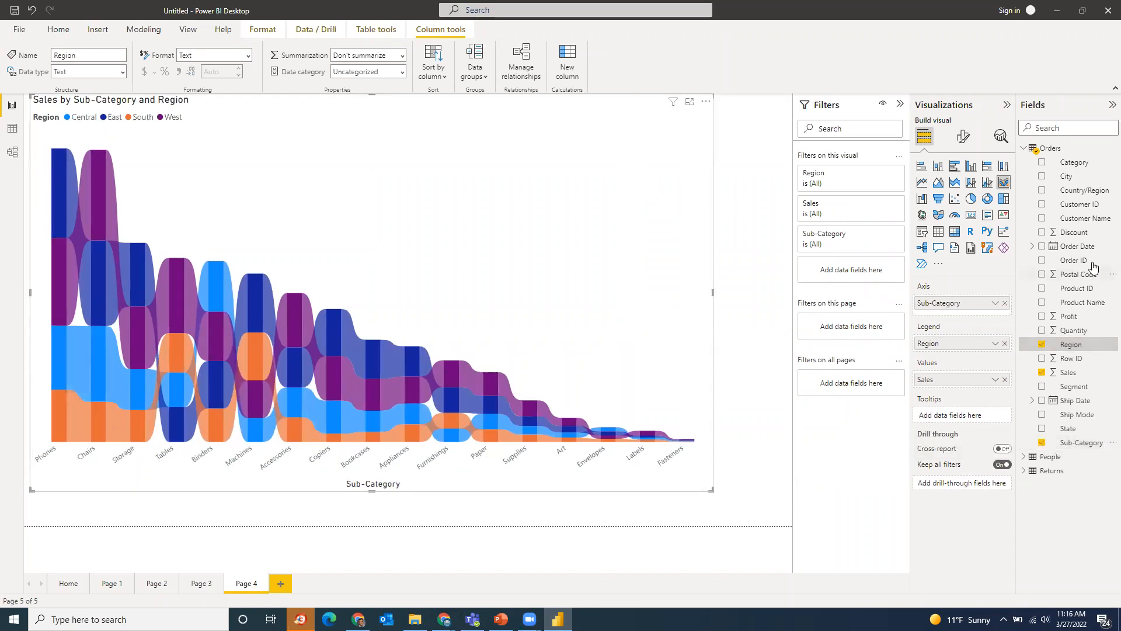
Replace Sub-Category with Category on the ribbon chart's axis, widen the chart further, and briefly highlight West's Technology segment
left_click_drag(1074, 163, 987, 310)
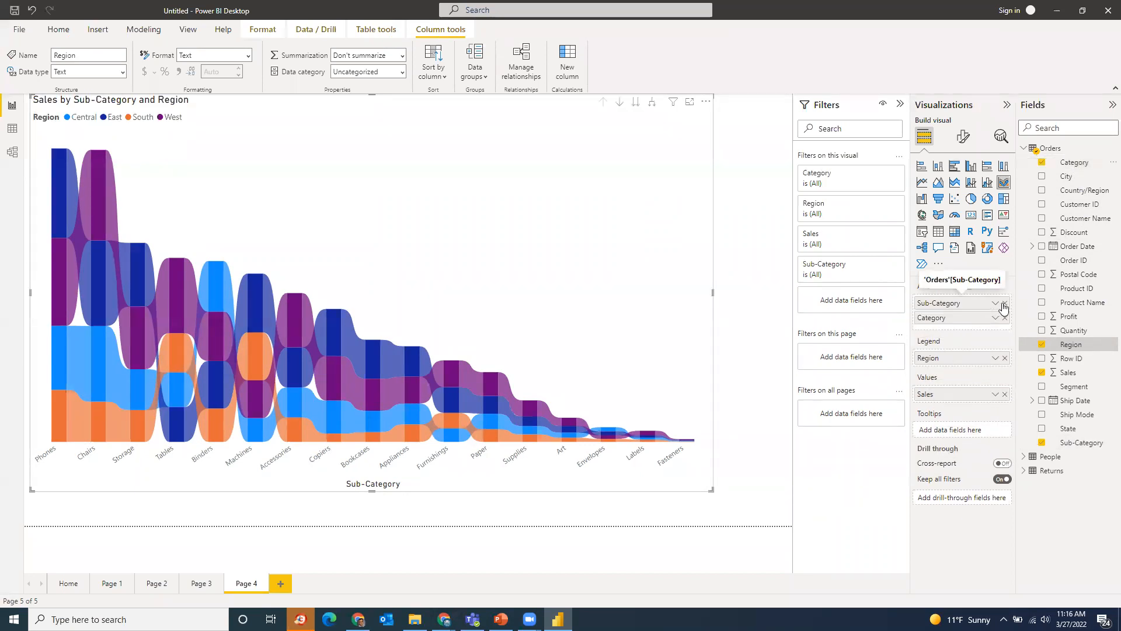
left_click(1004, 303)
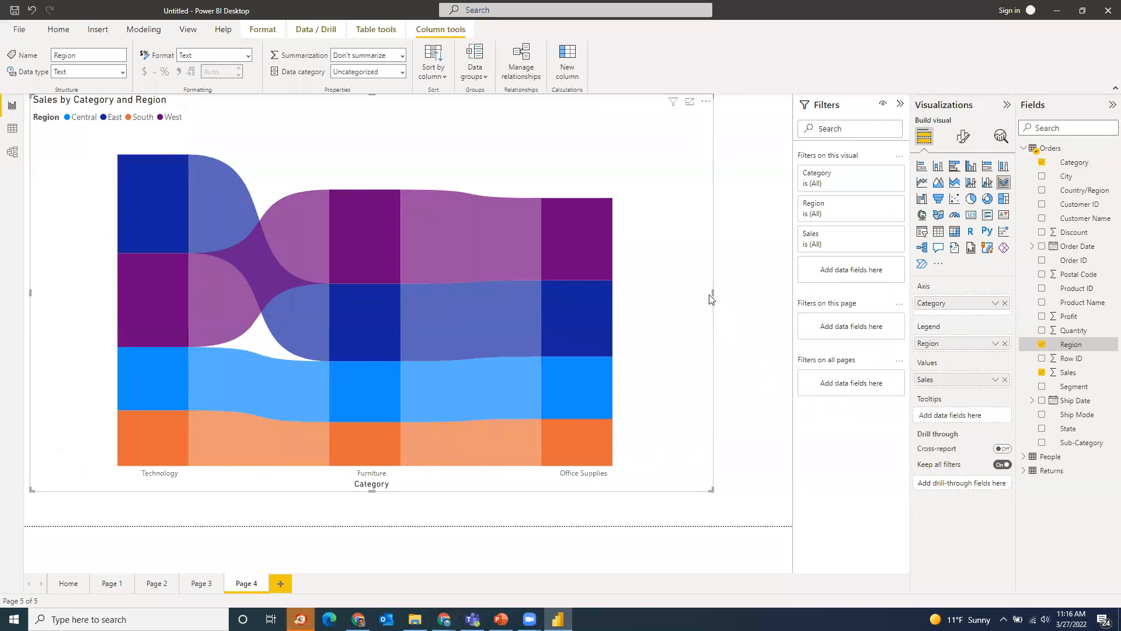
left_click_drag(713, 299, 768, 310)
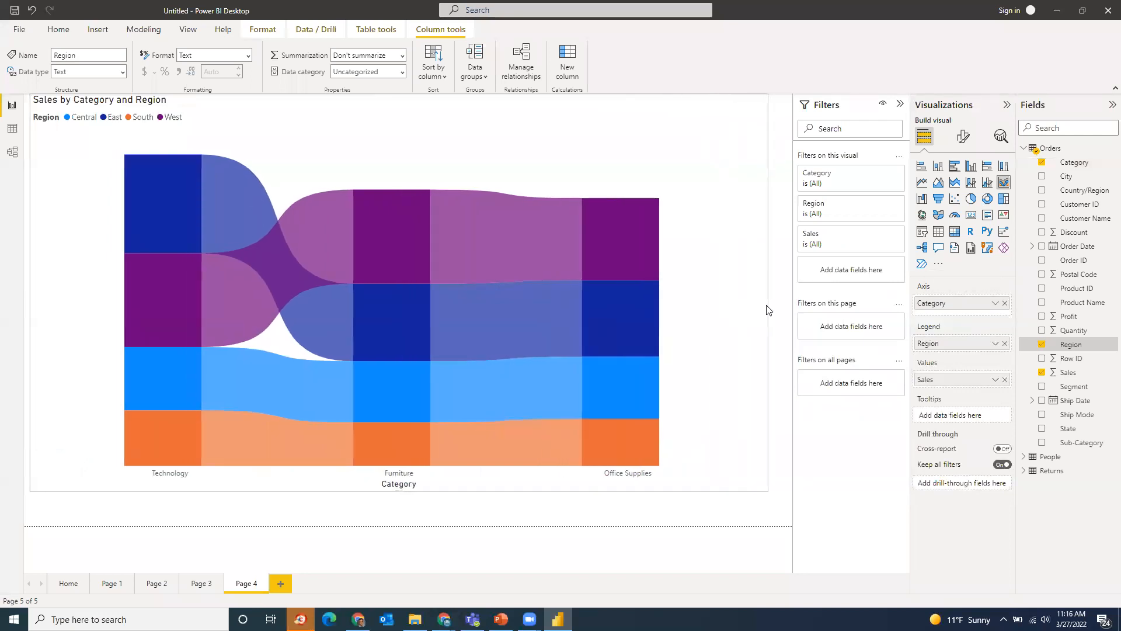
left_click(152, 324)
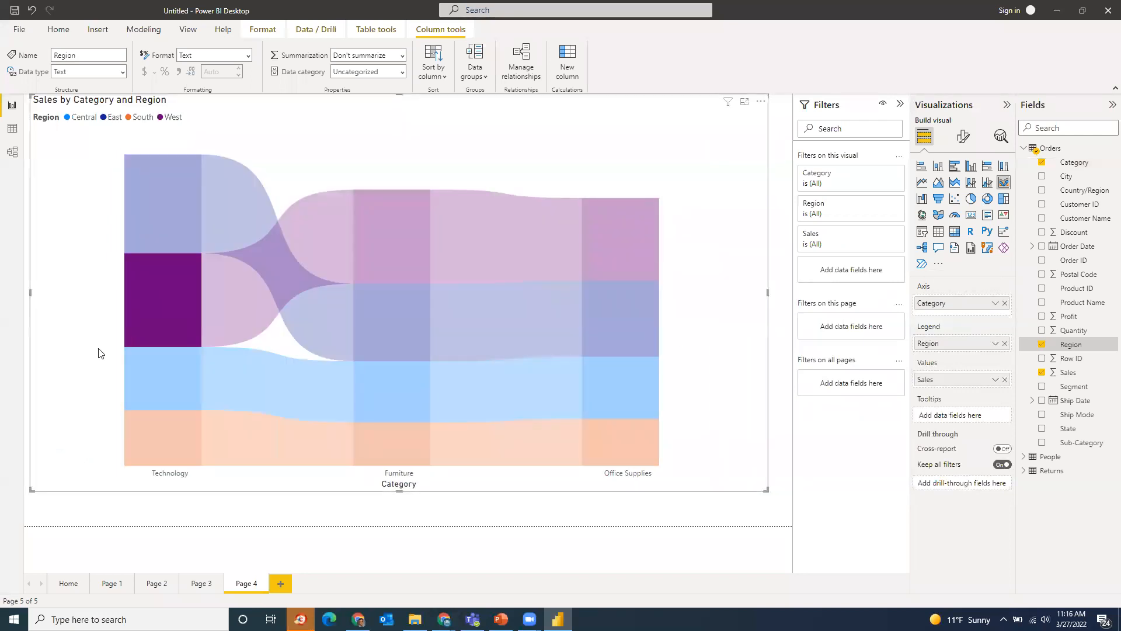
left_click(63, 352)
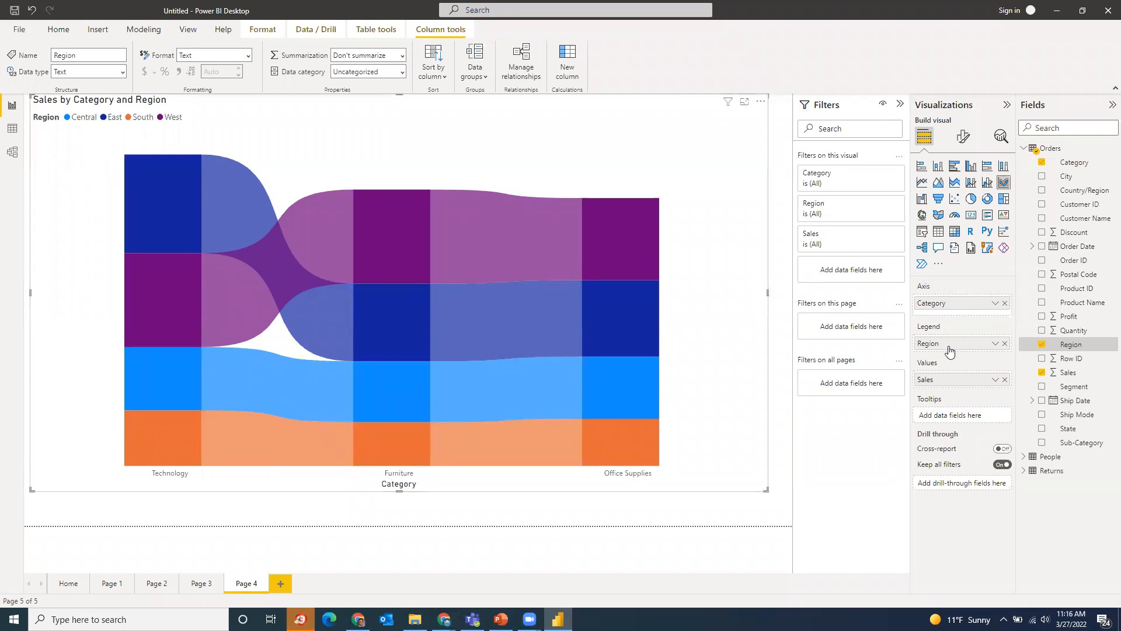
Replace Category on the ribbon chart's axis with Year from the Order Date hierarchy
left_click(1005, 303)
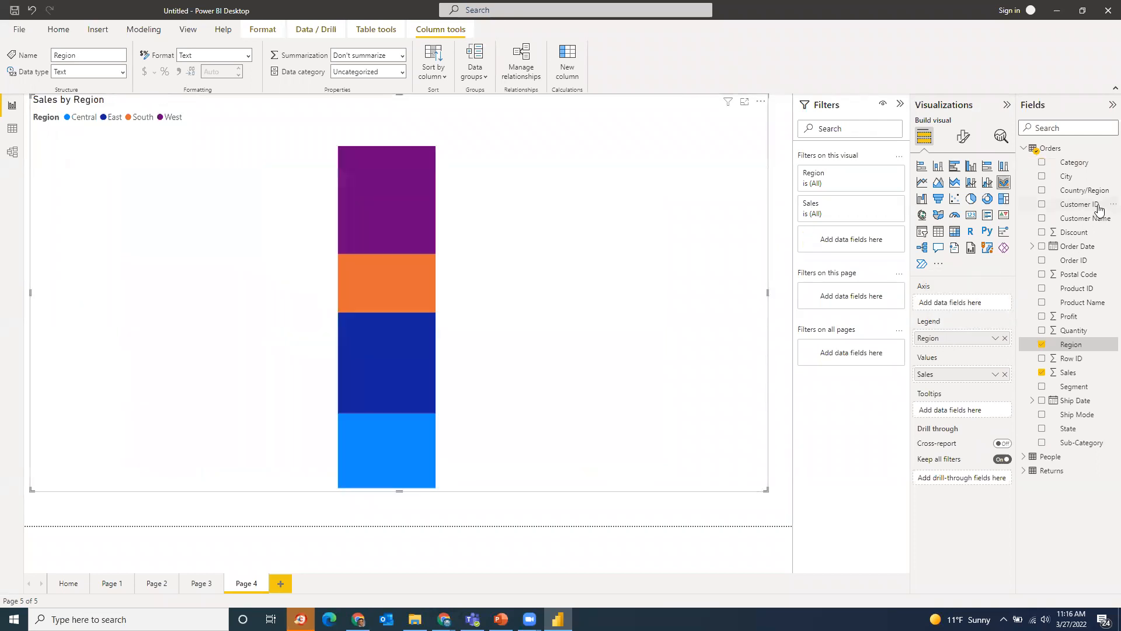
left_click(1034, 247)
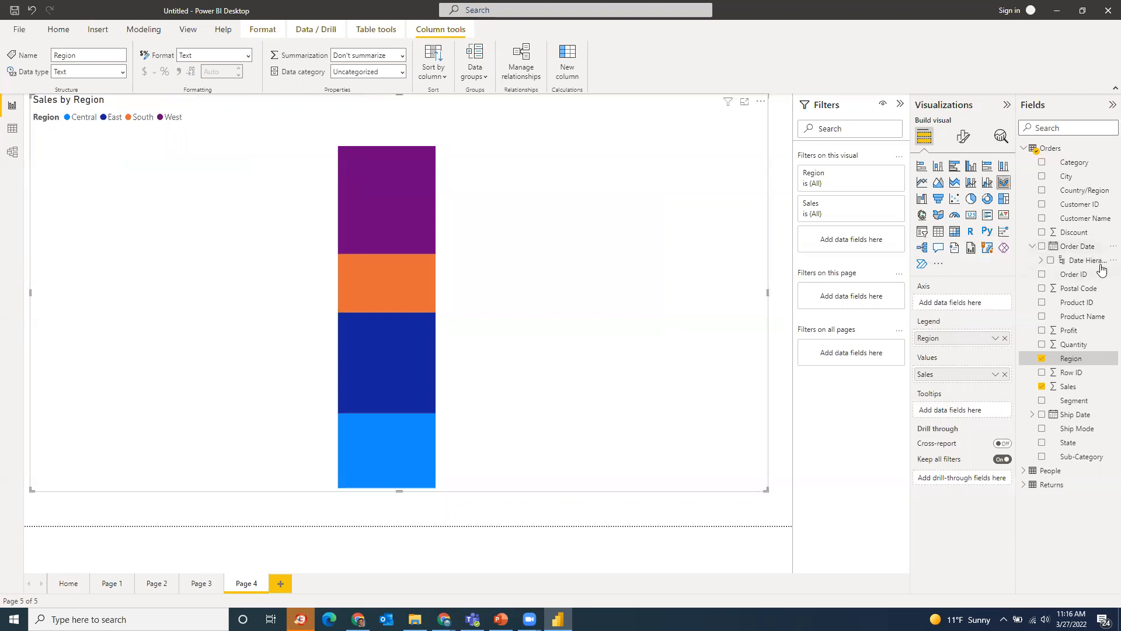
left_click(1042, 260)
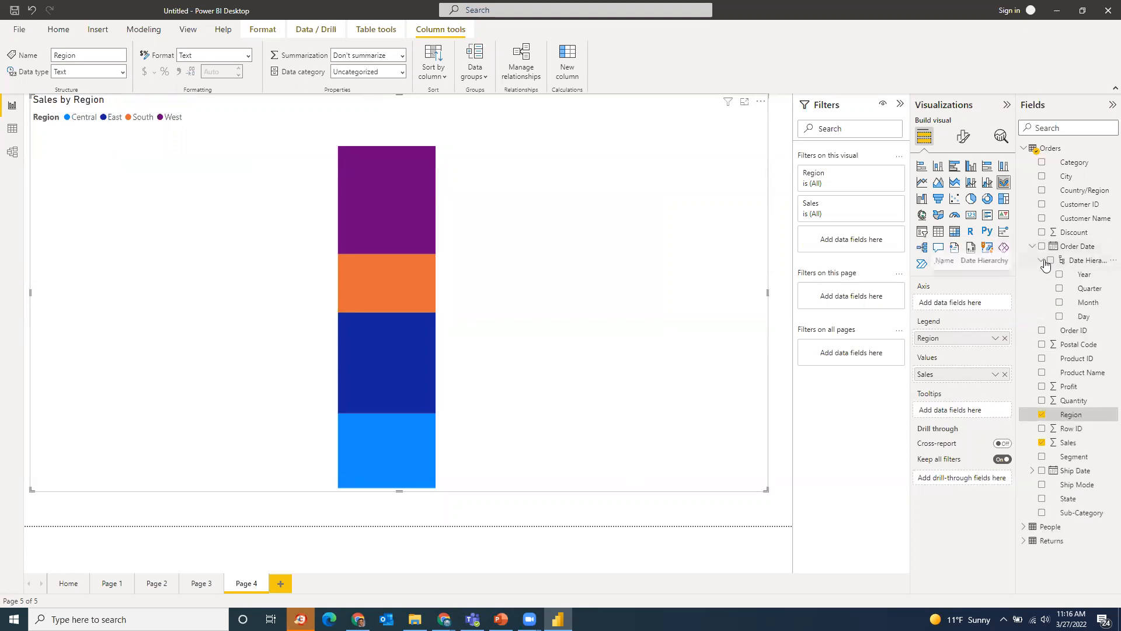
left_click(1085, 276)
left_click_drag(1084, 273, 975, 307)
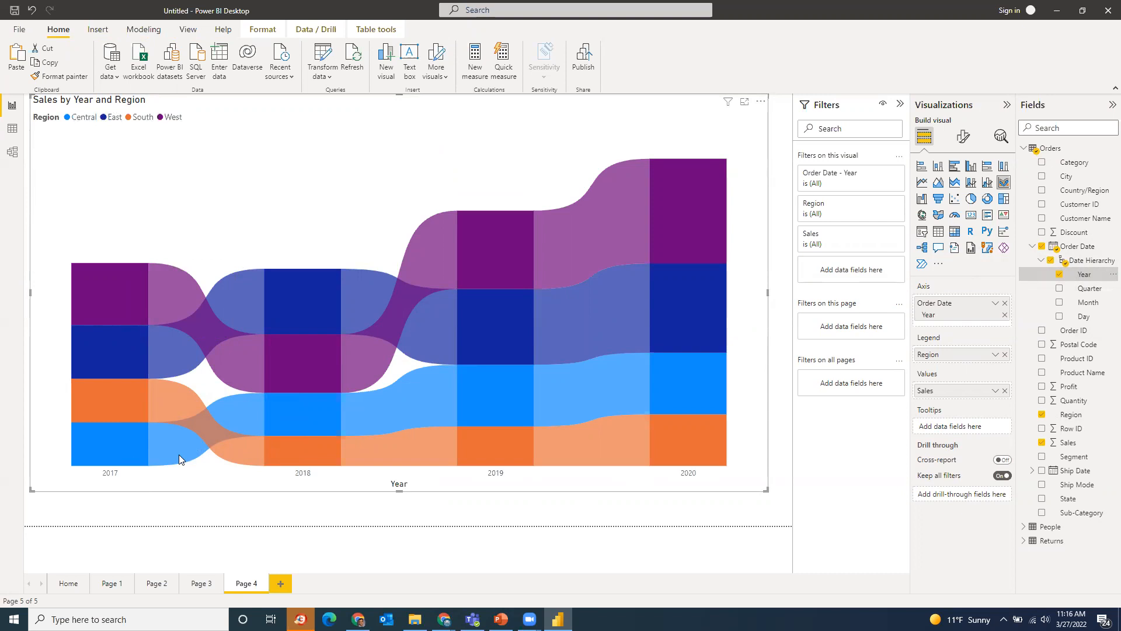
Examine regional sales for 2017 to 2020 and the rank changes between years, highlighting West's 2020 segment and clearing the highlight
mouse_move(119, 299)
mouse_move(91, 362)
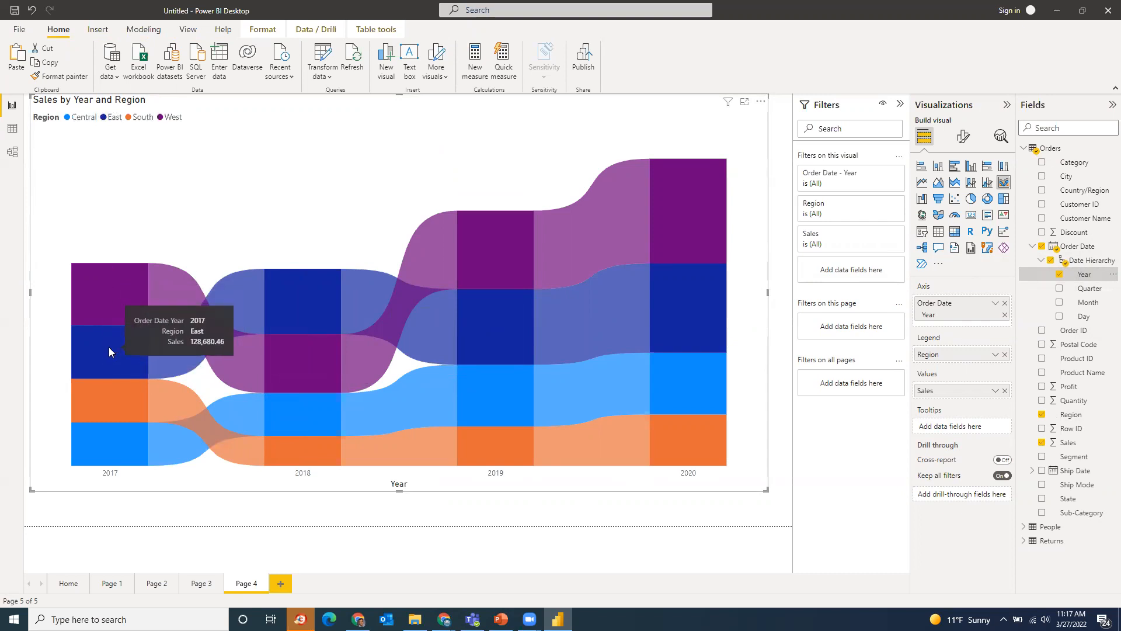
mouse_move(114, 391)
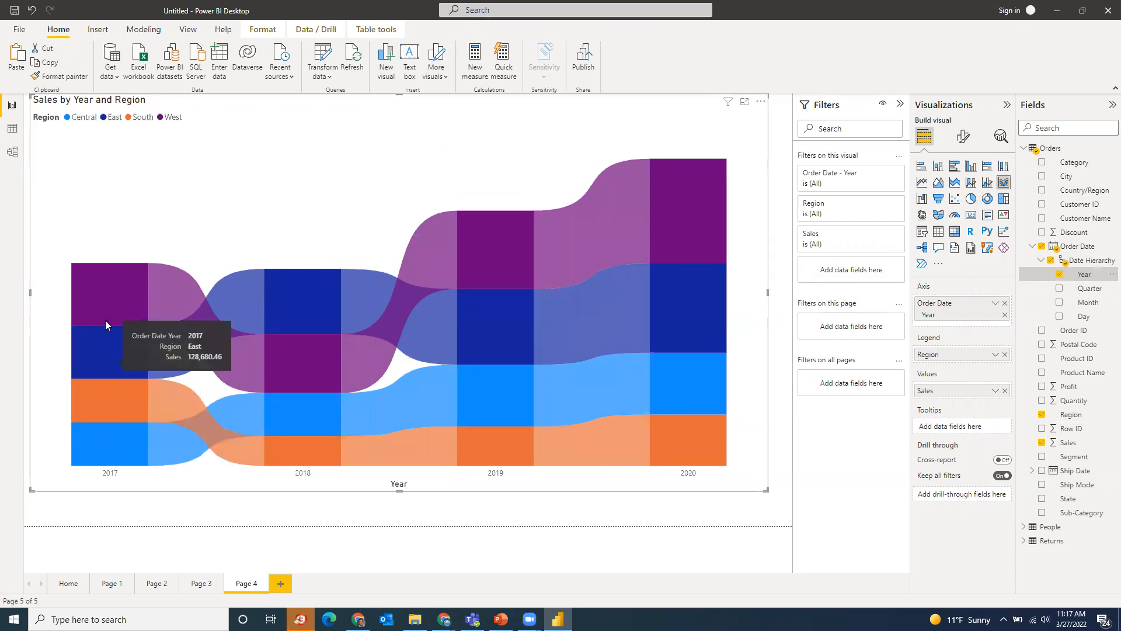
mouse_move(269, 369)
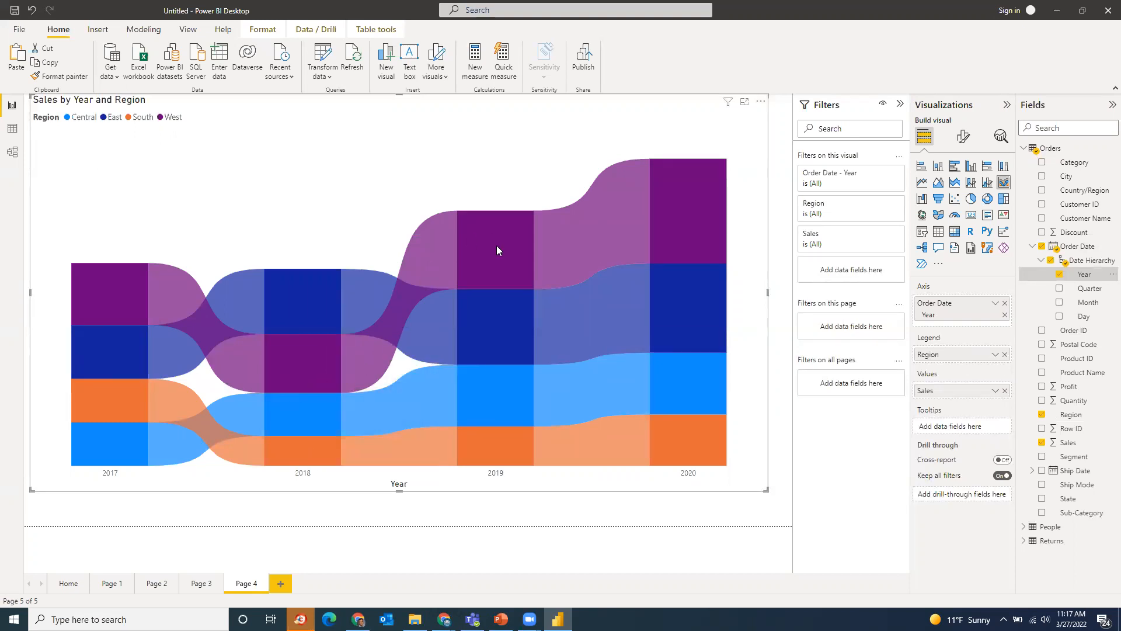
mouse_move(498, 250)
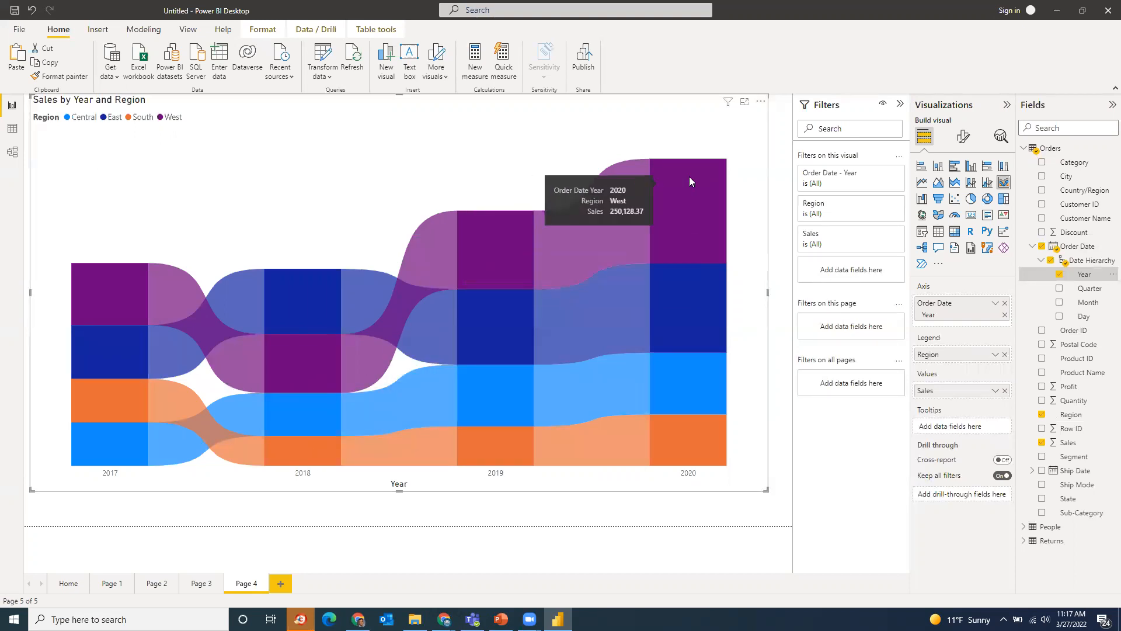
mouse_move(710, 200)
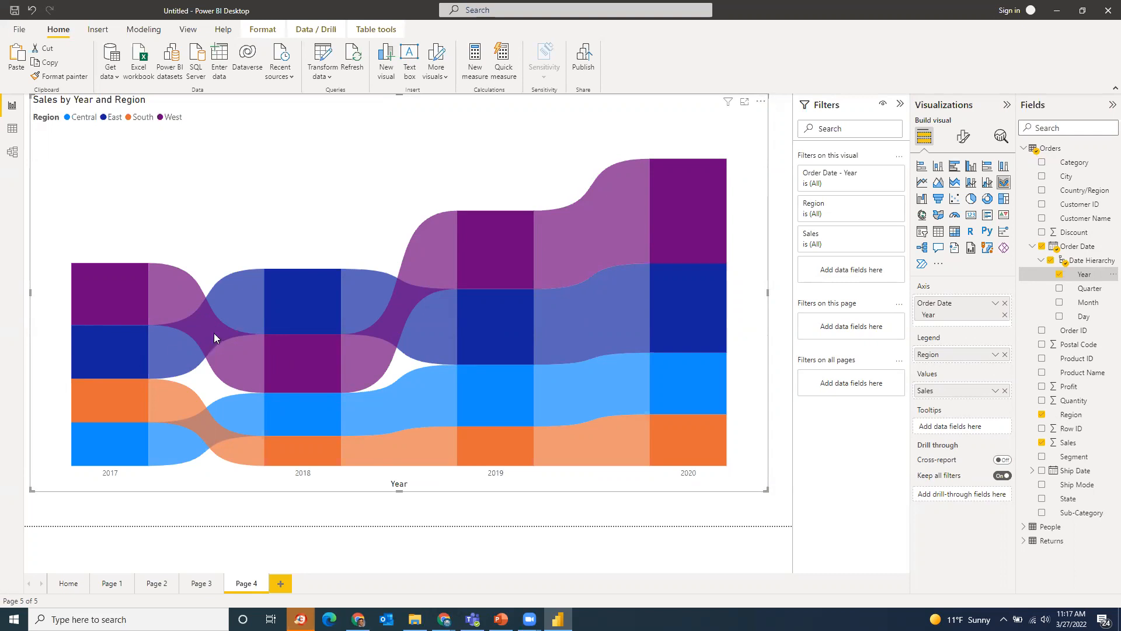
mouse_move(272, 290)
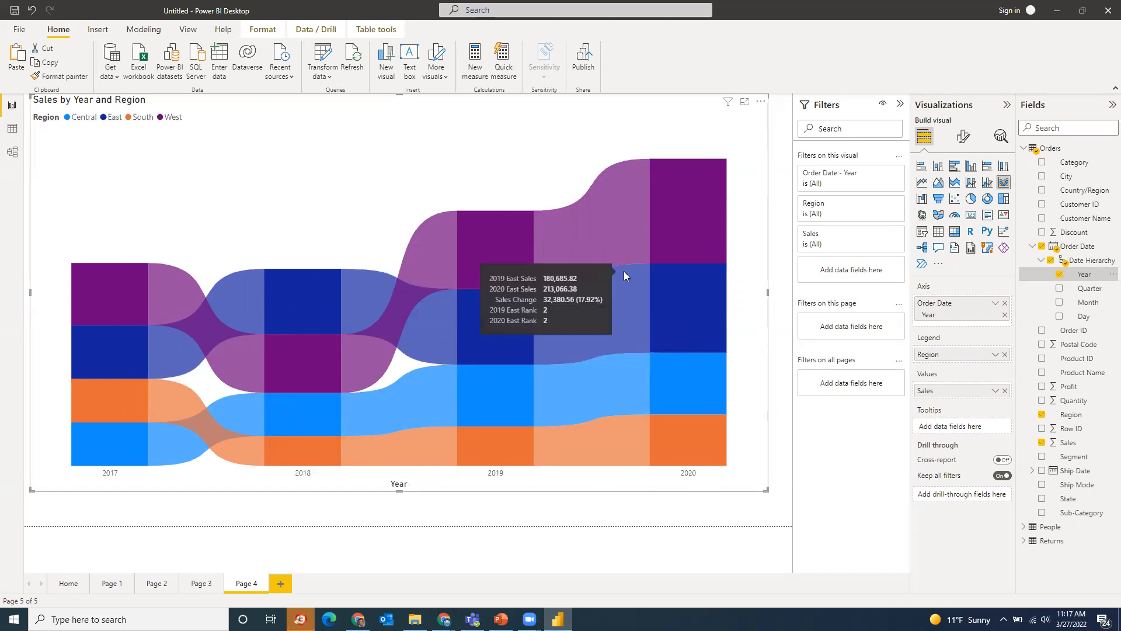
left_click(686, 198)
right_click(687, 201)
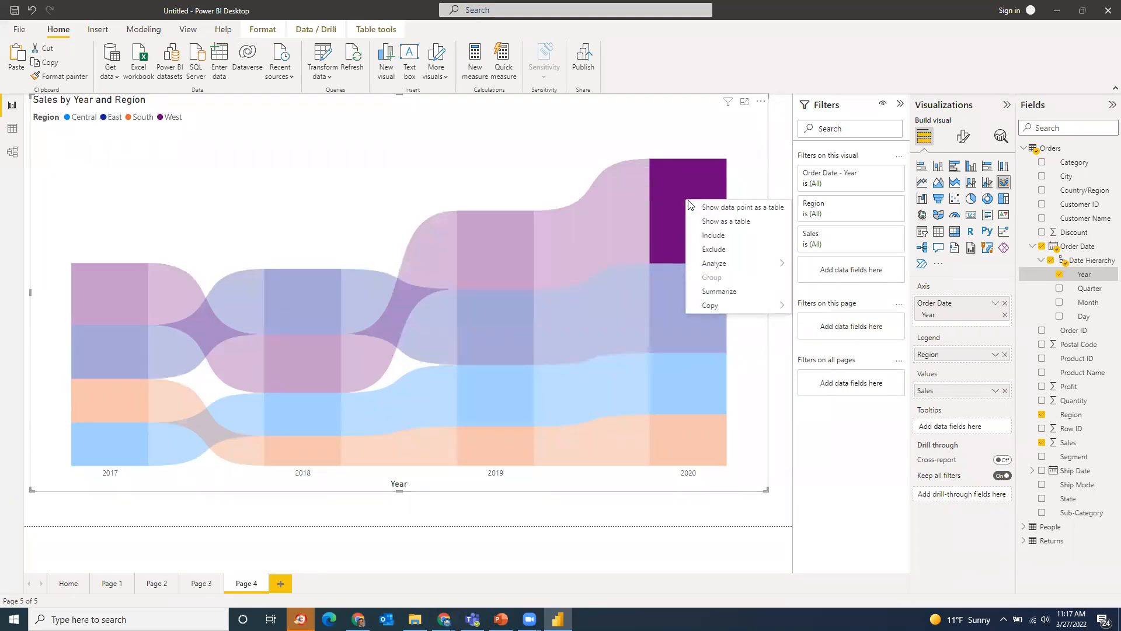
left_click(562, 143)
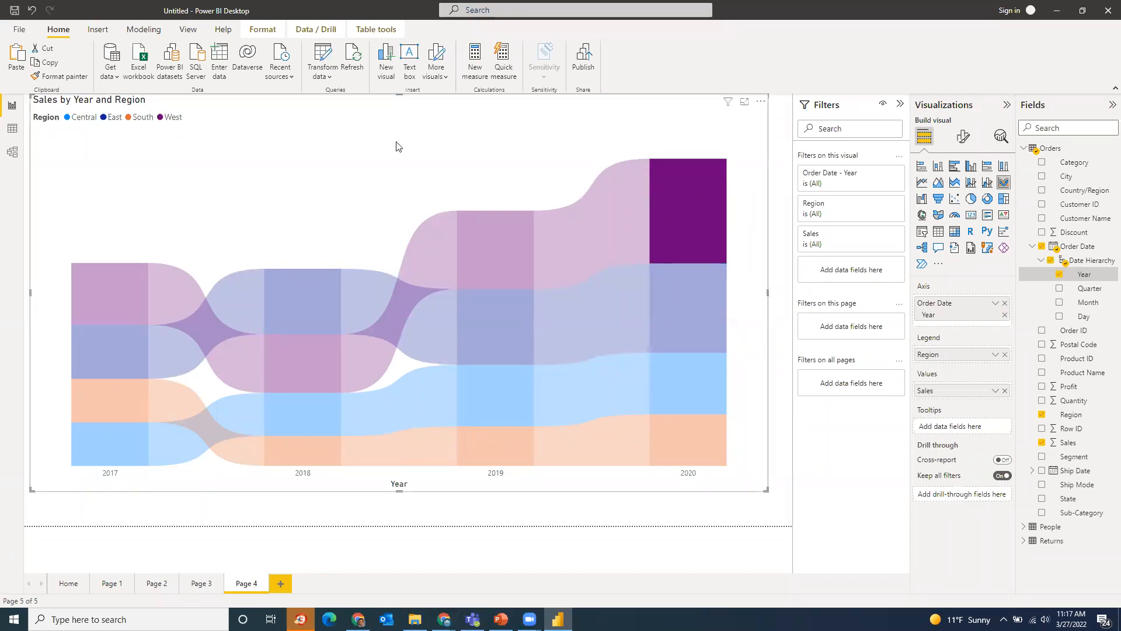
left_click(374, 190)
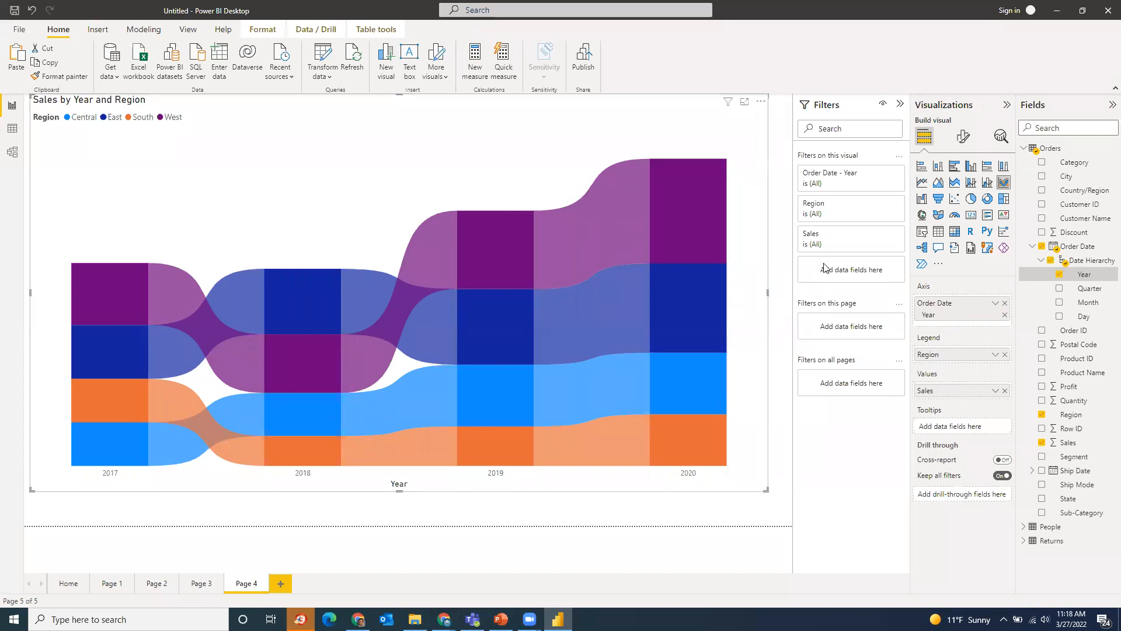
Turn on data labels for the ribbon chart
left_click(963, 136)
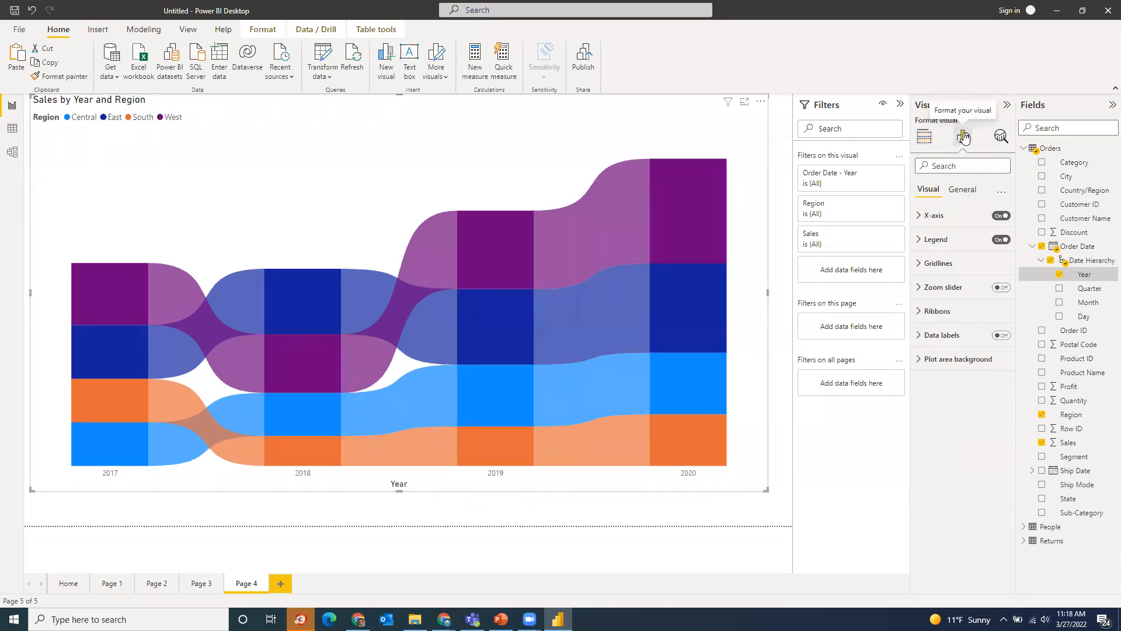
left_click(1001, 335)
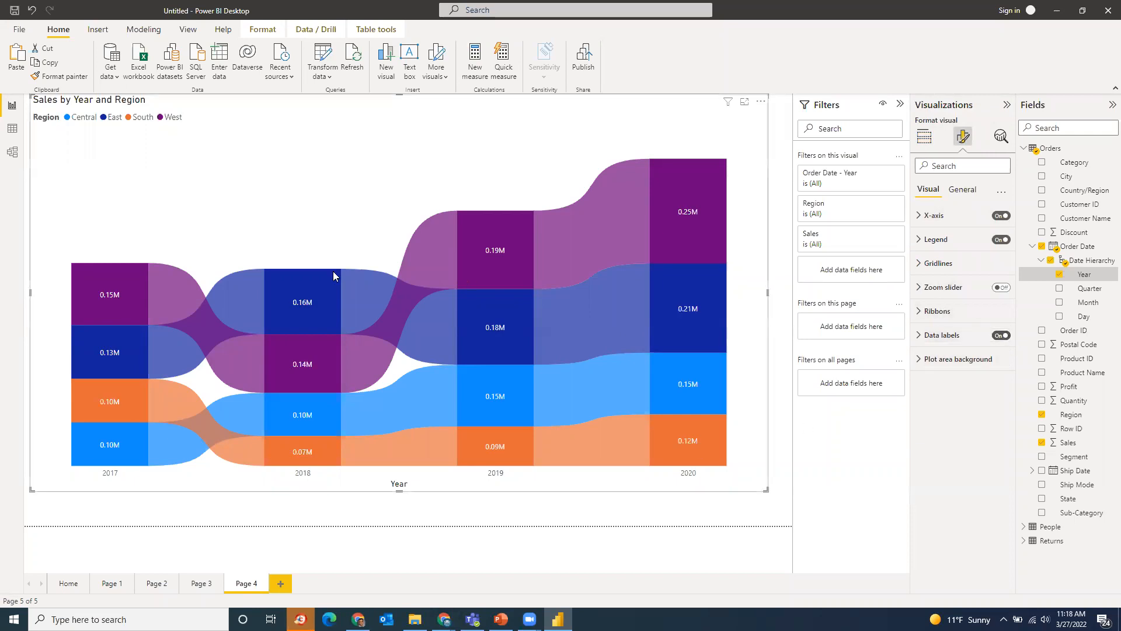